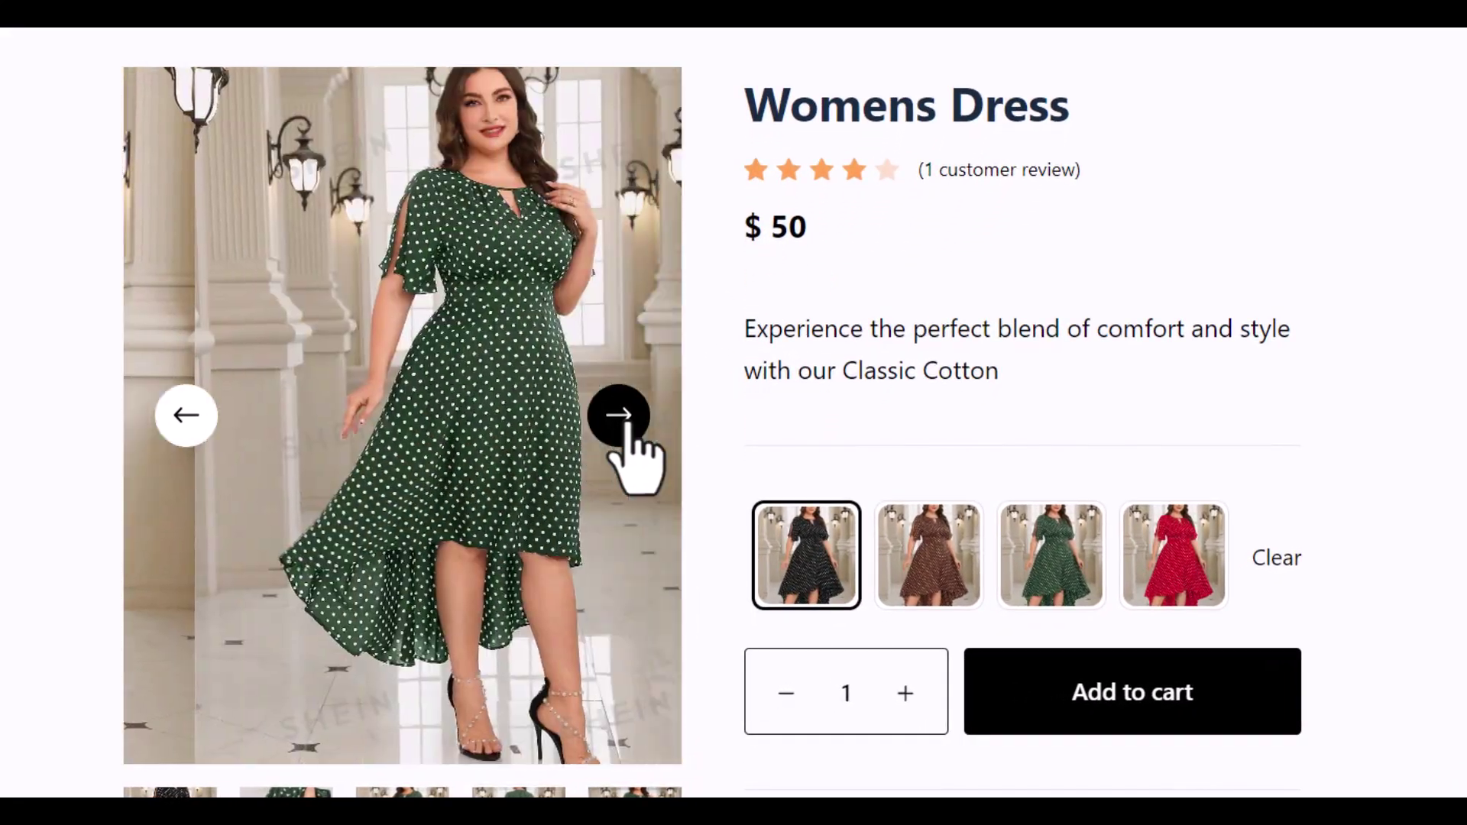
- Browse through the gallery photos of the Womens Dress product
click(626, 426)
click(627, 426)
click(626, 426)
click(627, 426)
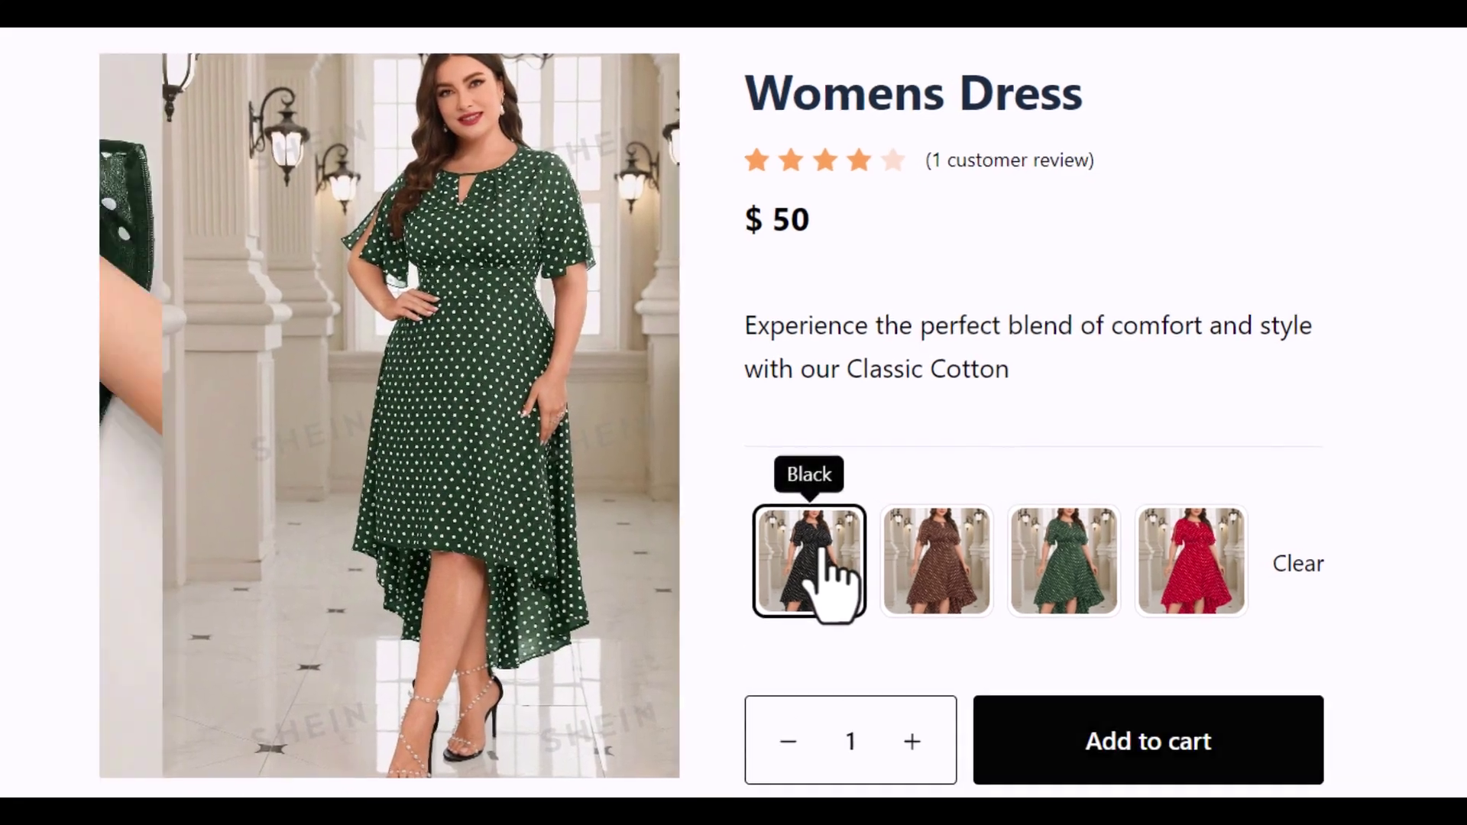
- Preview the Womens Dress in its Black, Brown, Green and Red variations, checking how the gallery photos switch
click(928, 561)
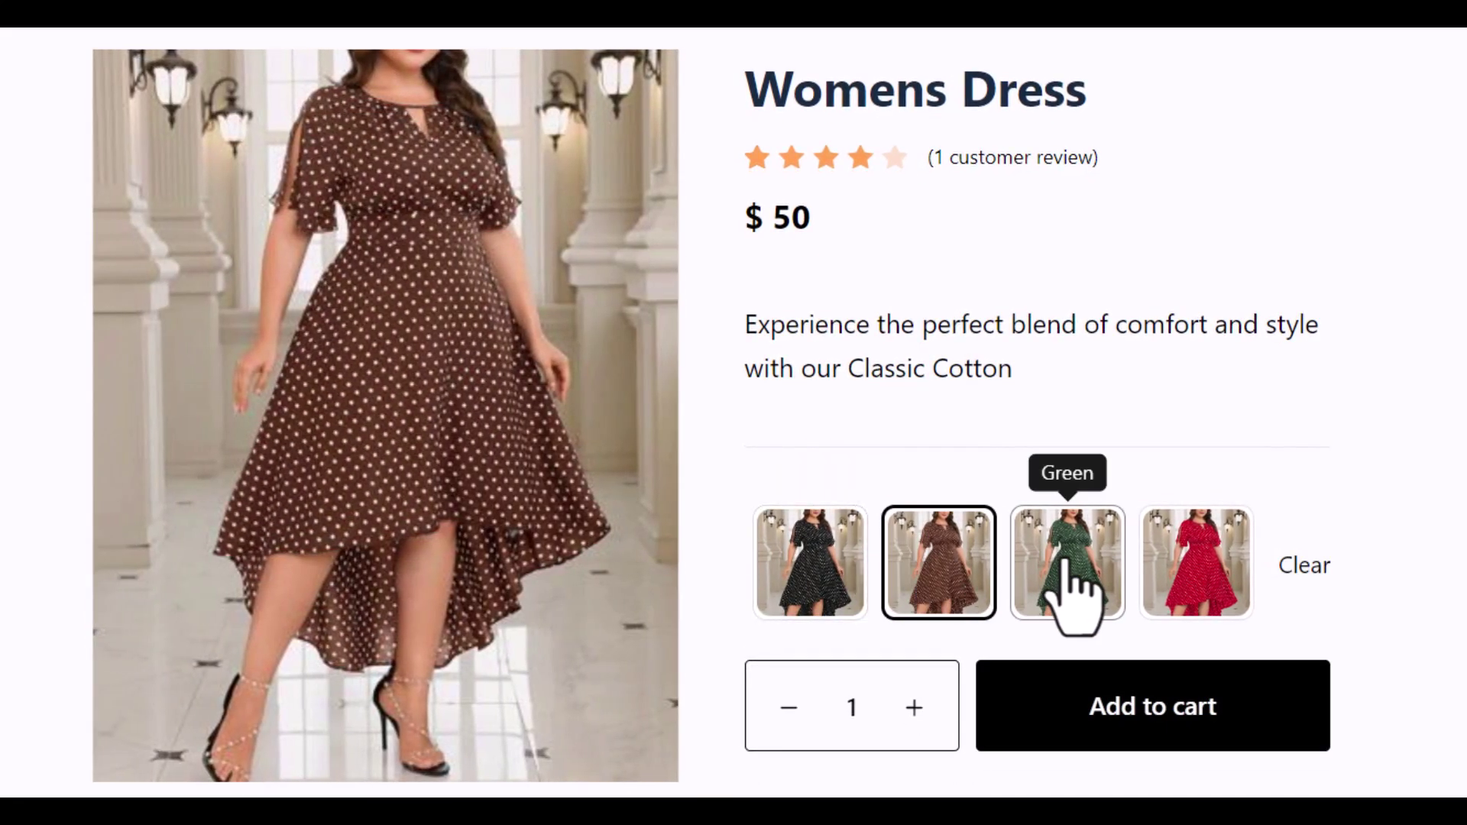
click(1077, 569)
click(1201, 584)
click(1085, 581)
click(947, 592)
click(808, 585)
click(943, 581)
click(1069, 581)
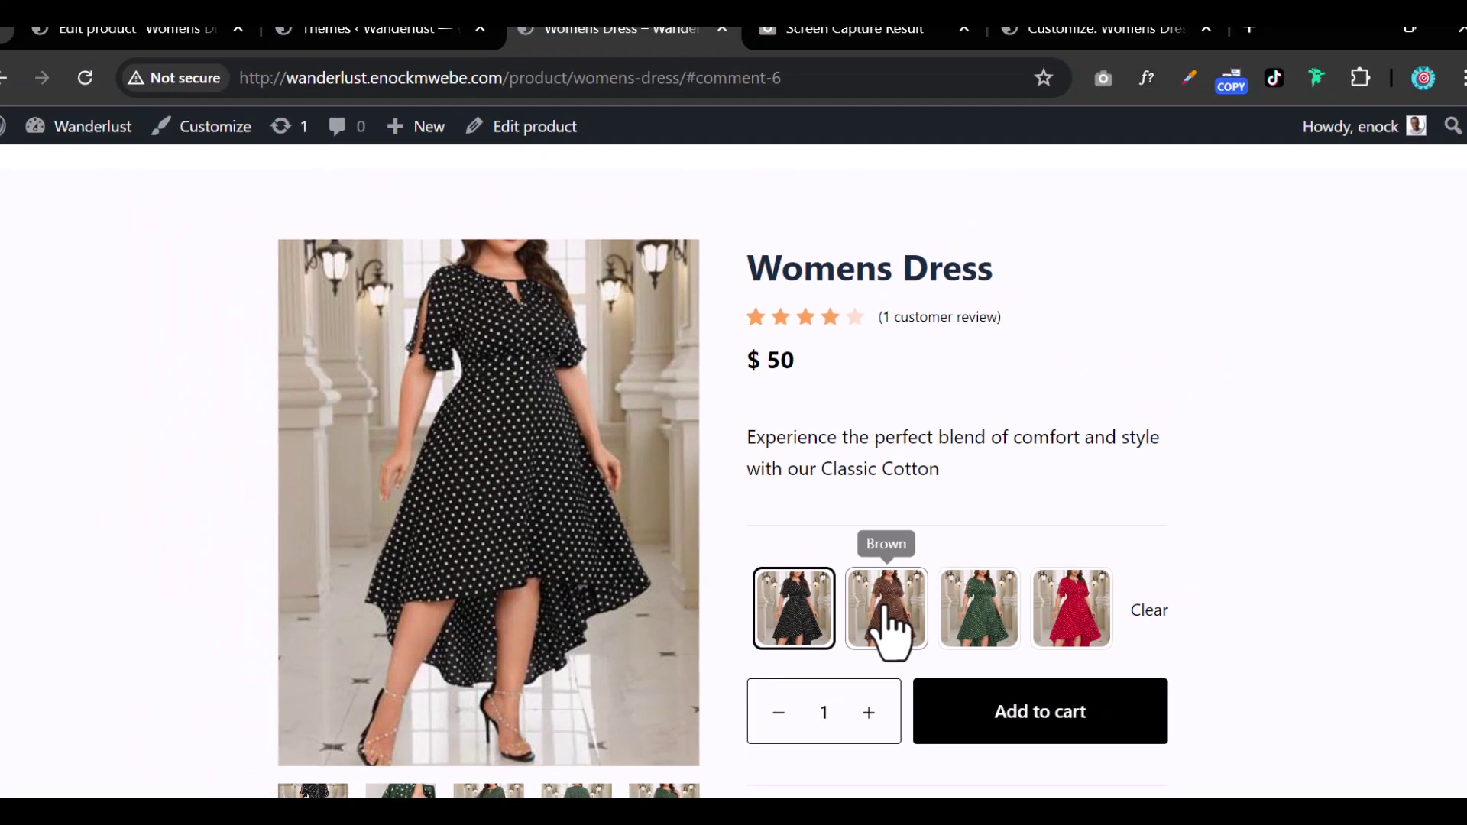
click(1146, 558)
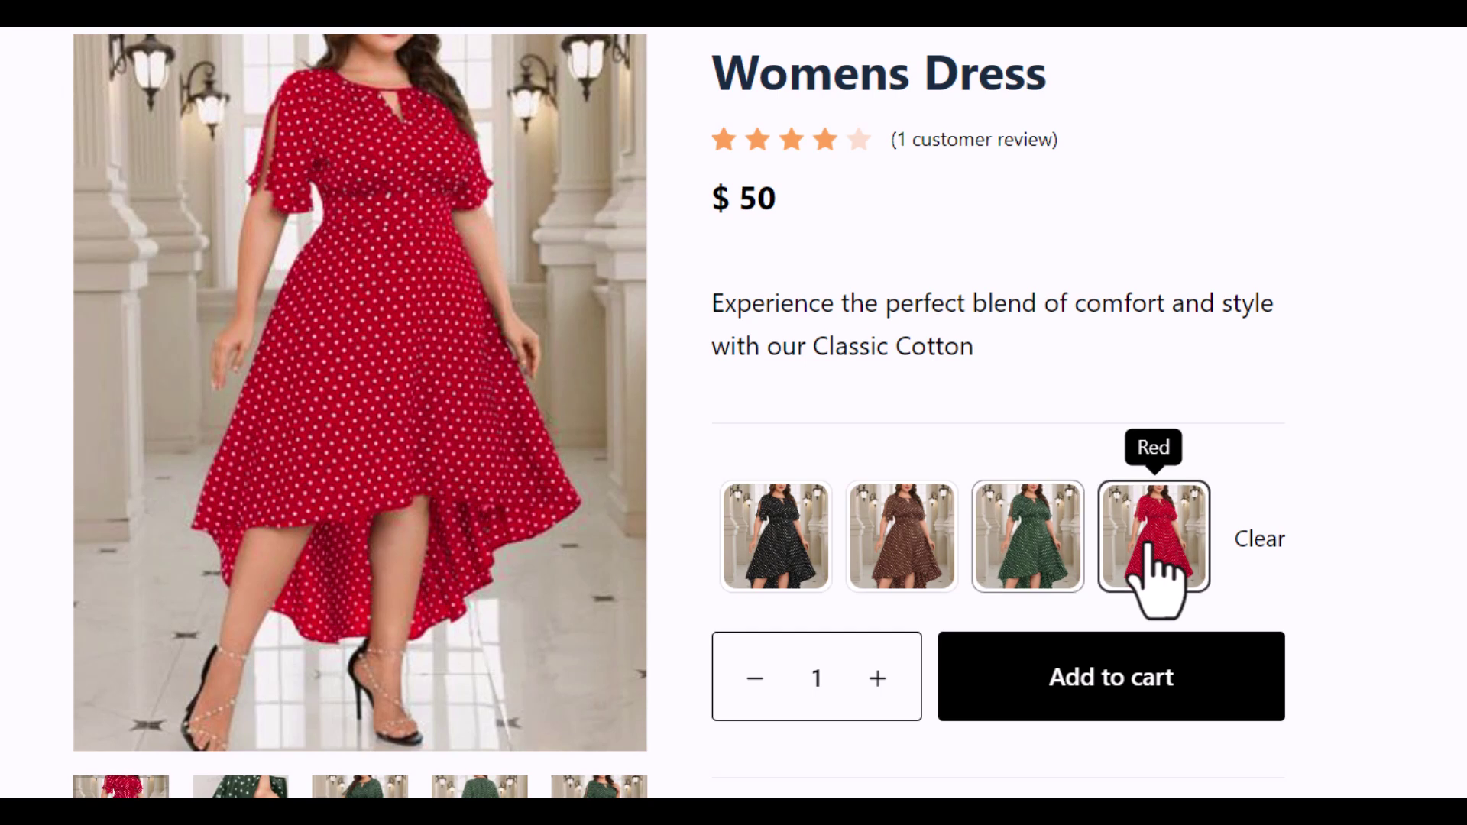
click(1065, 554)
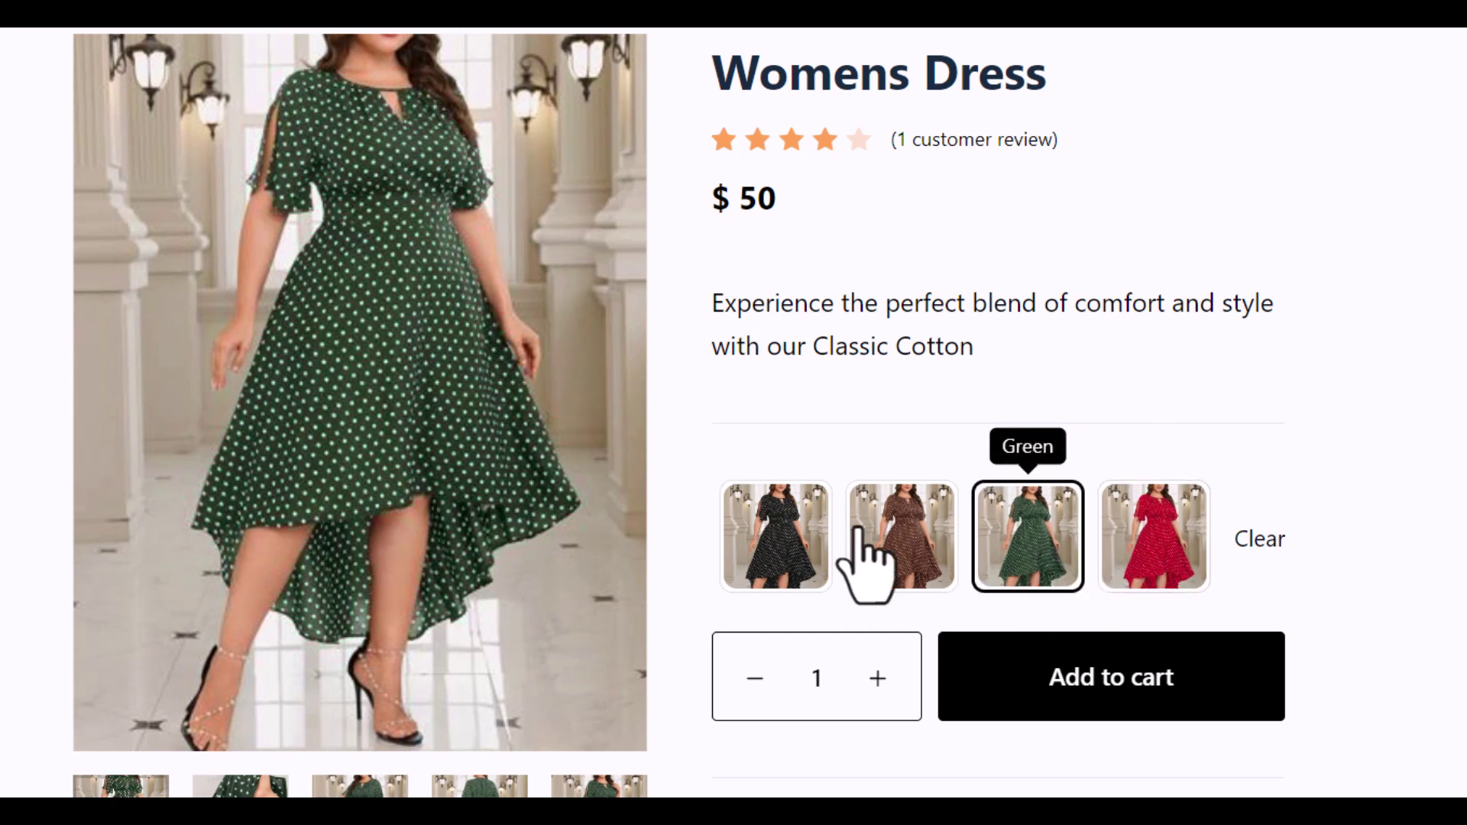
click(580, 419)
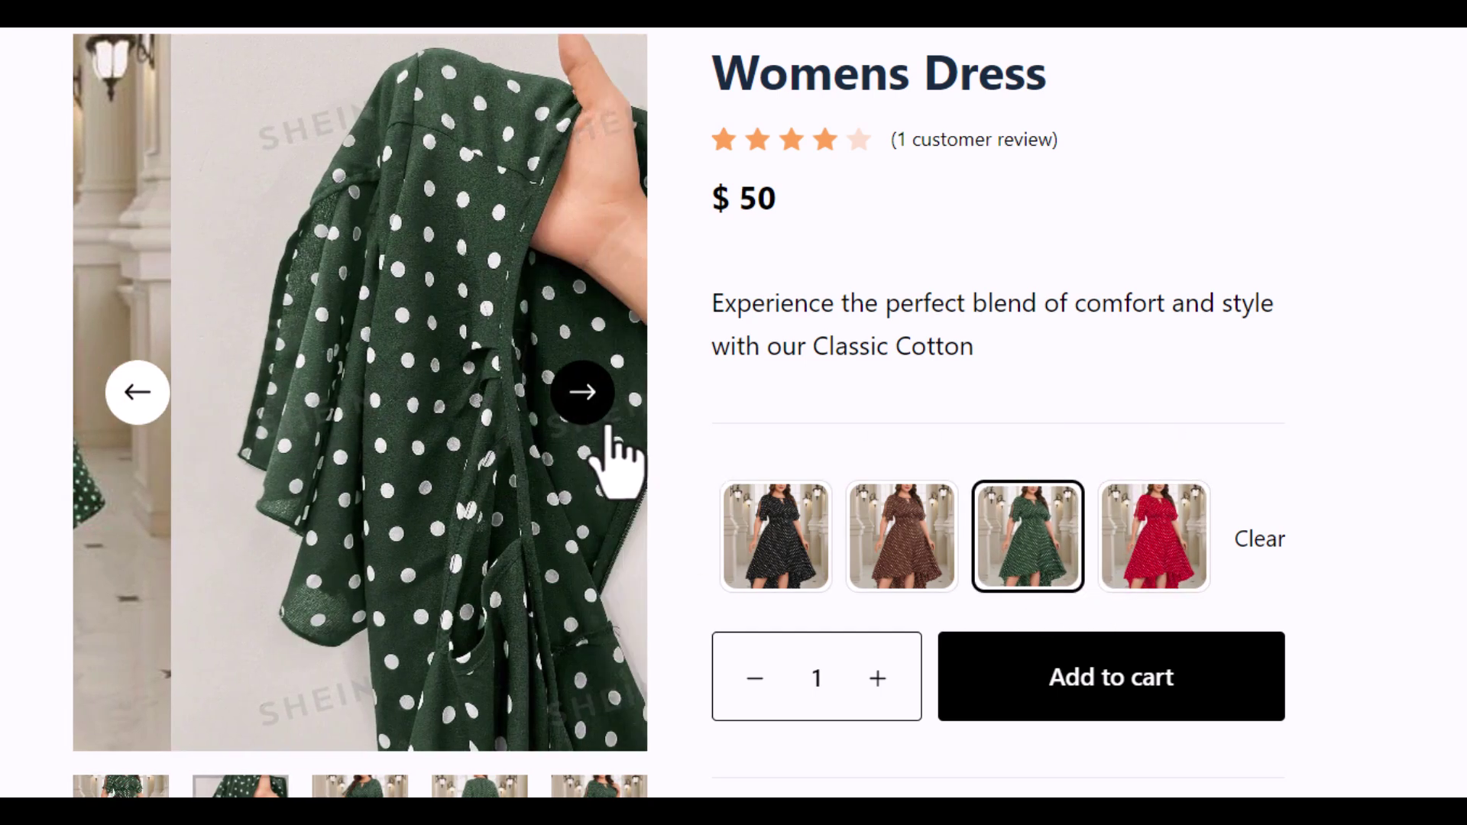
click(771, 521)
click(909, 538)
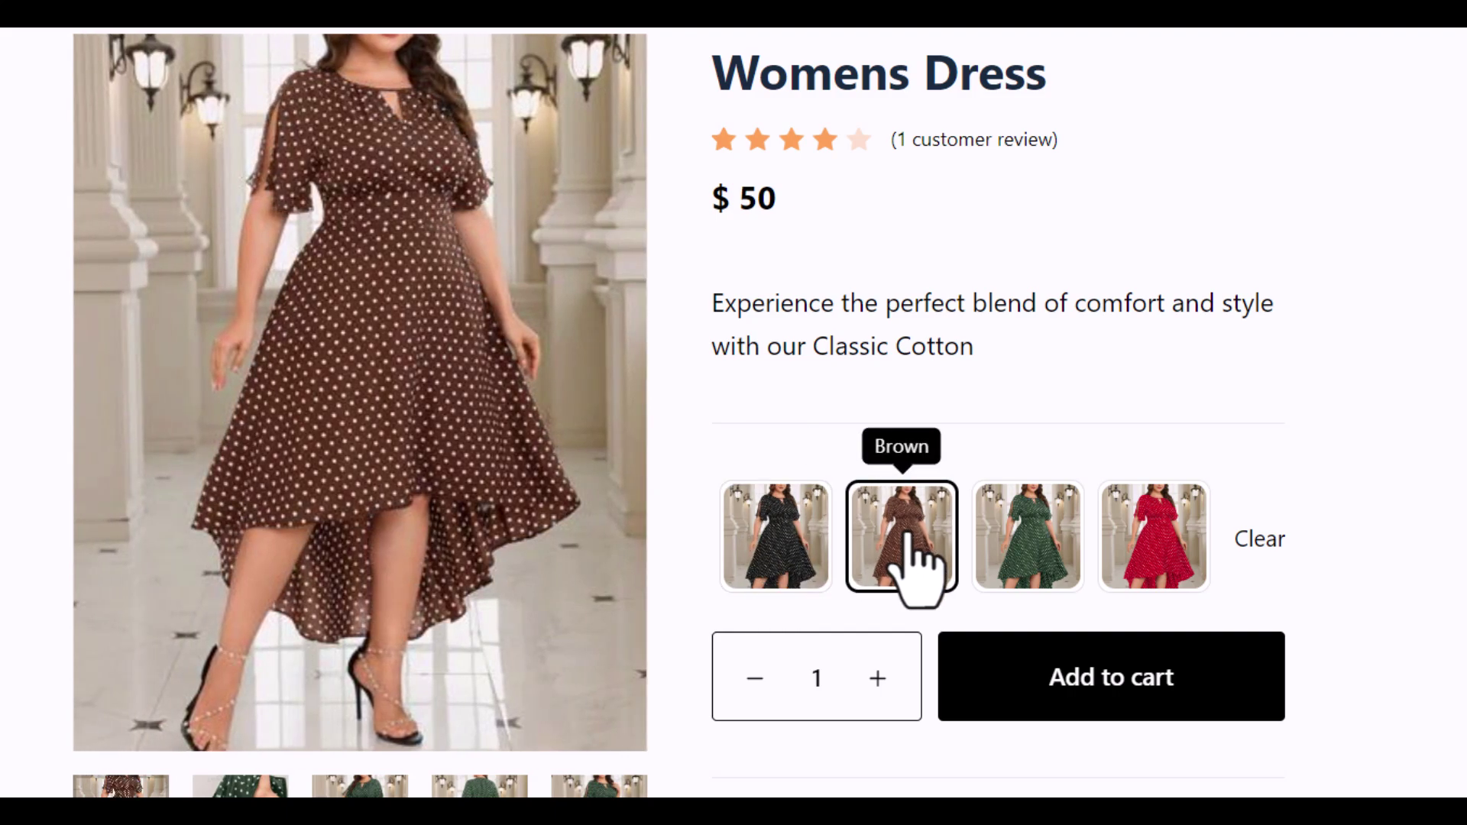
- Look through the checkout badges and product description further down the Womens Dress page
scroll(901, 475, down, 2)
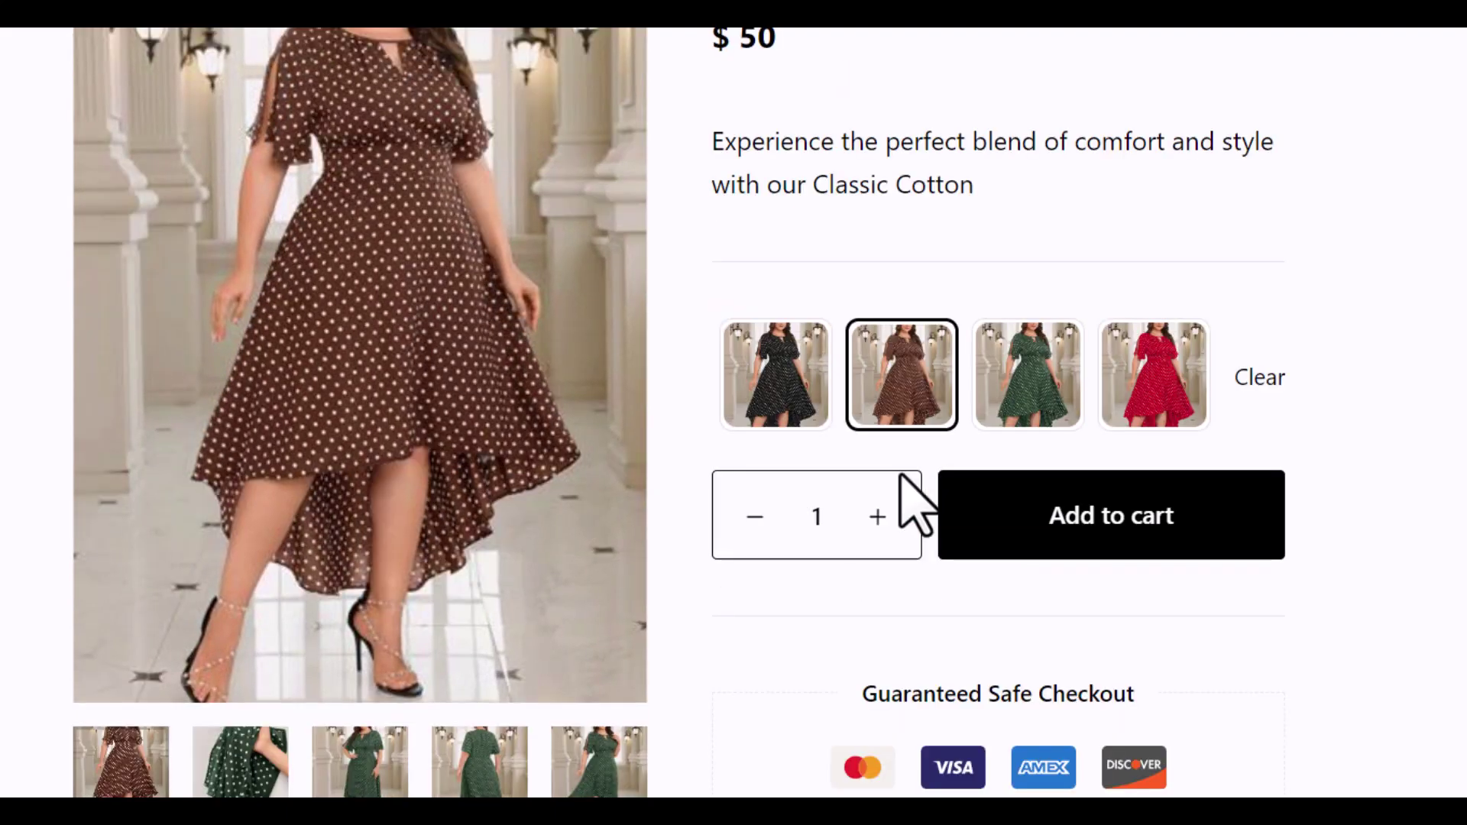
scroll(900, 475, down, 4)
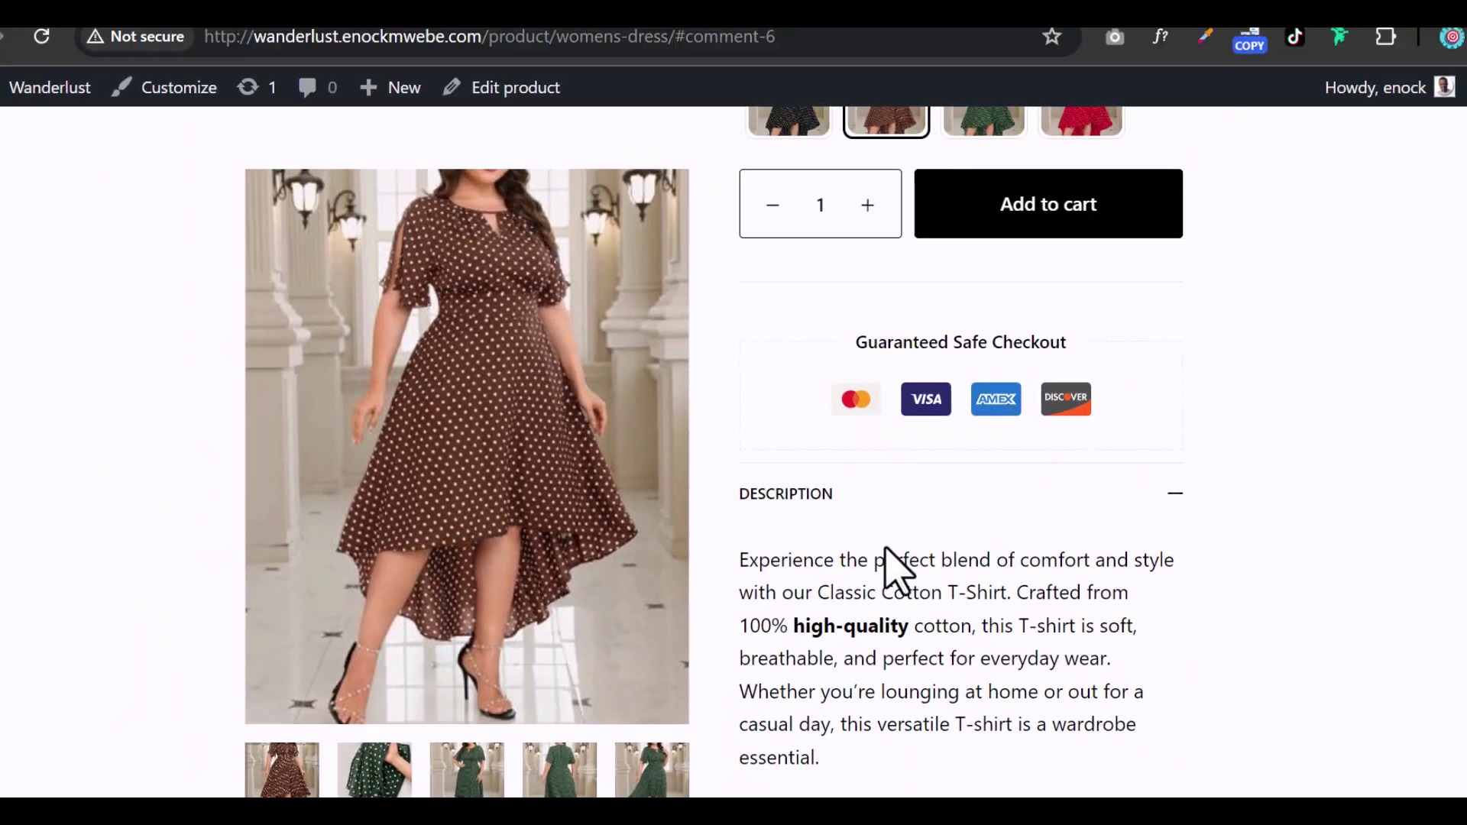
scroll(902, 478, down, 3)
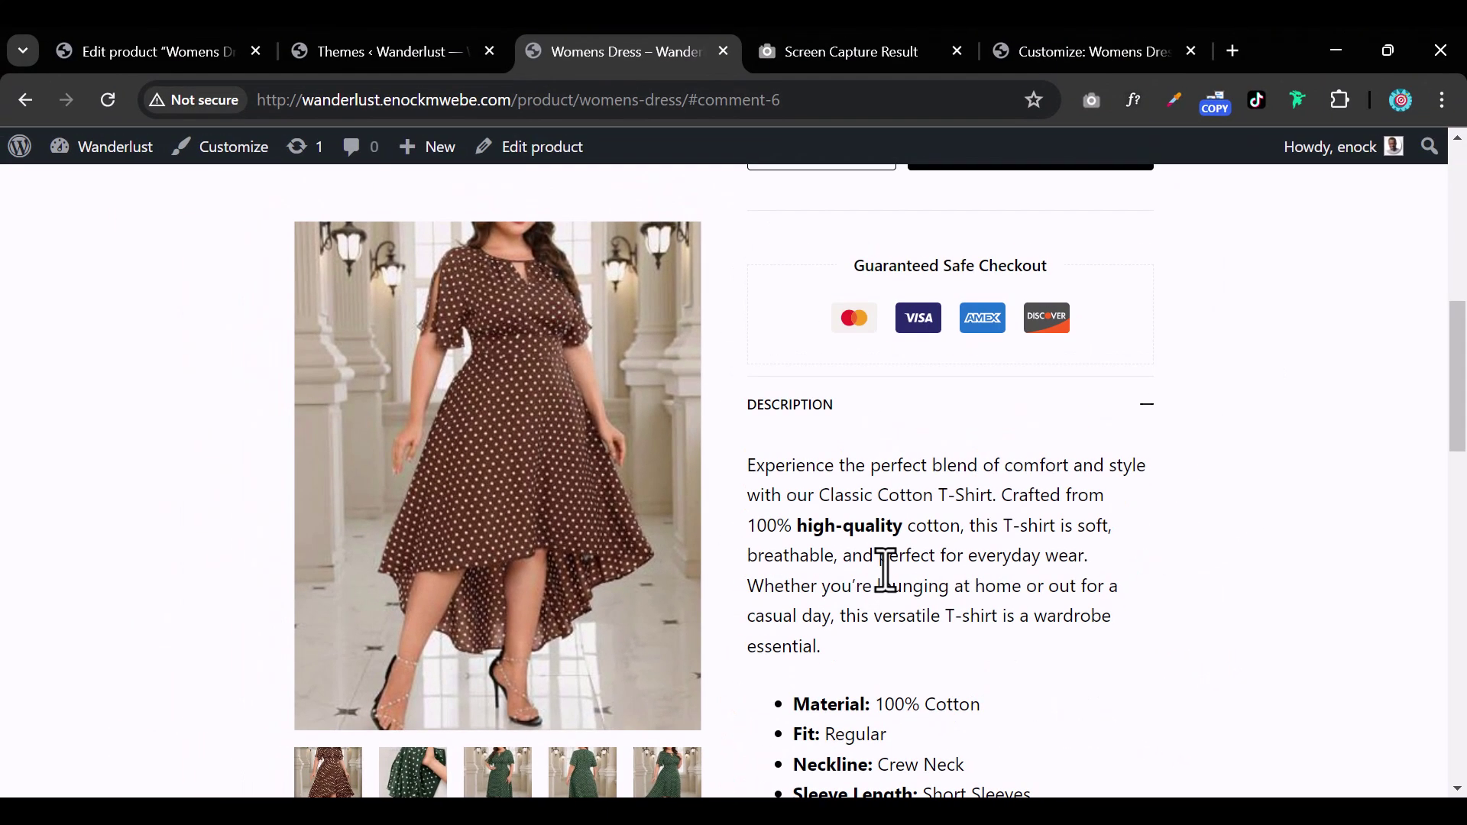
scroll(890, 589, down, 7)
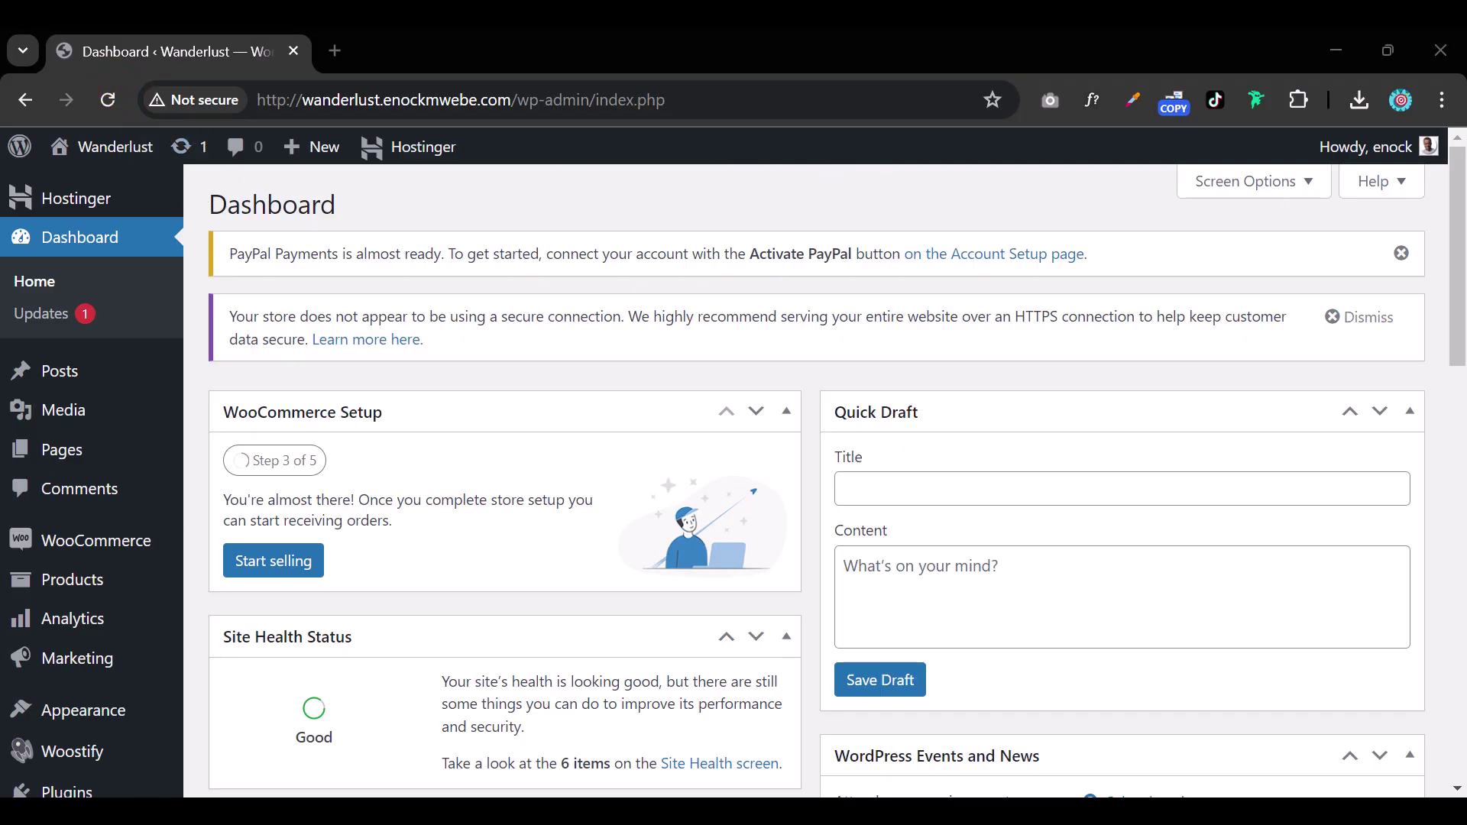
- Open the page for adding new plugins from the site's admin dashboard
scroll(126, 447, down, 1)
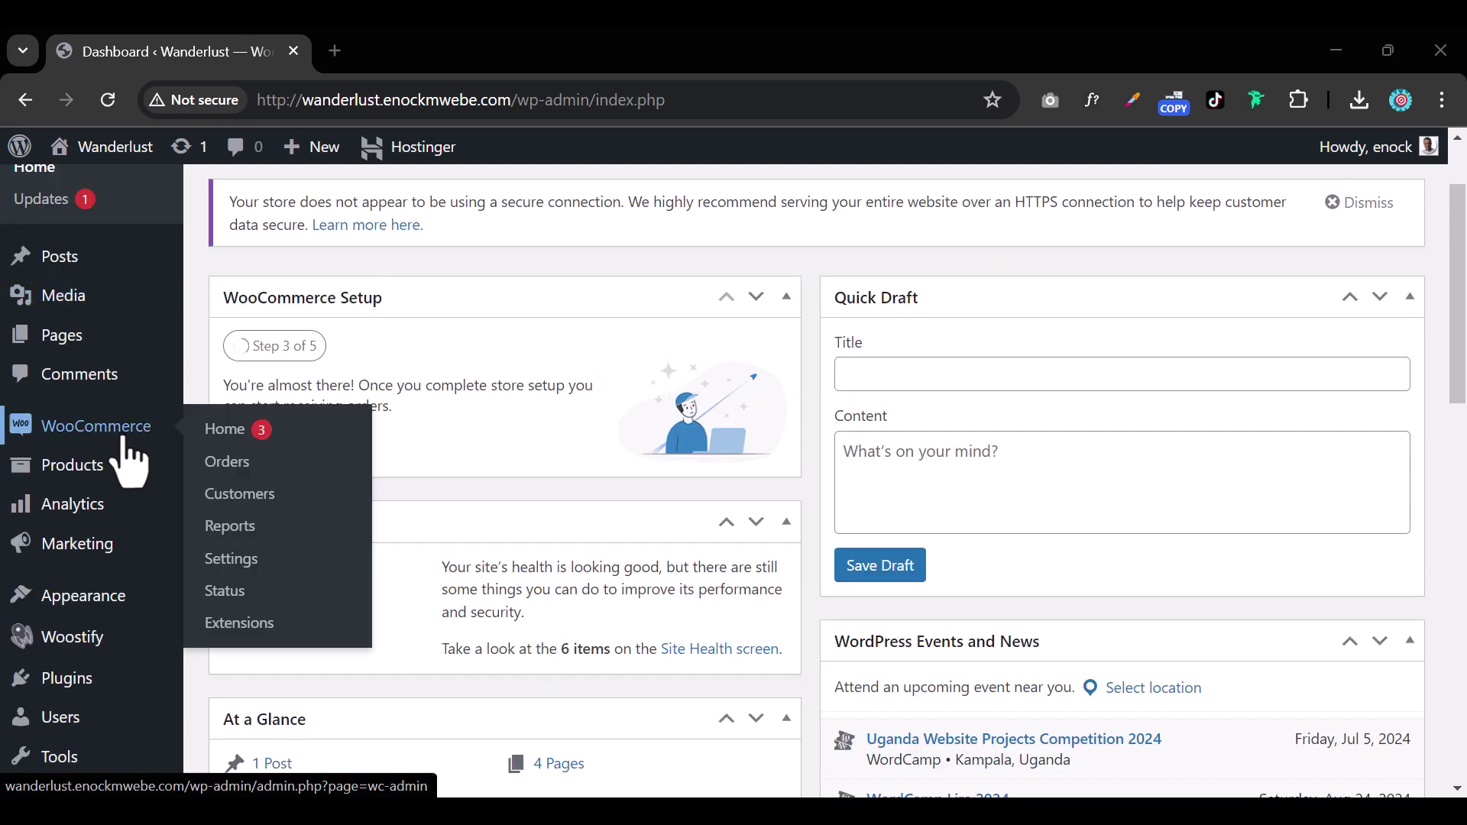
mouse_move(130, 520)
mouse_move(107, 683)
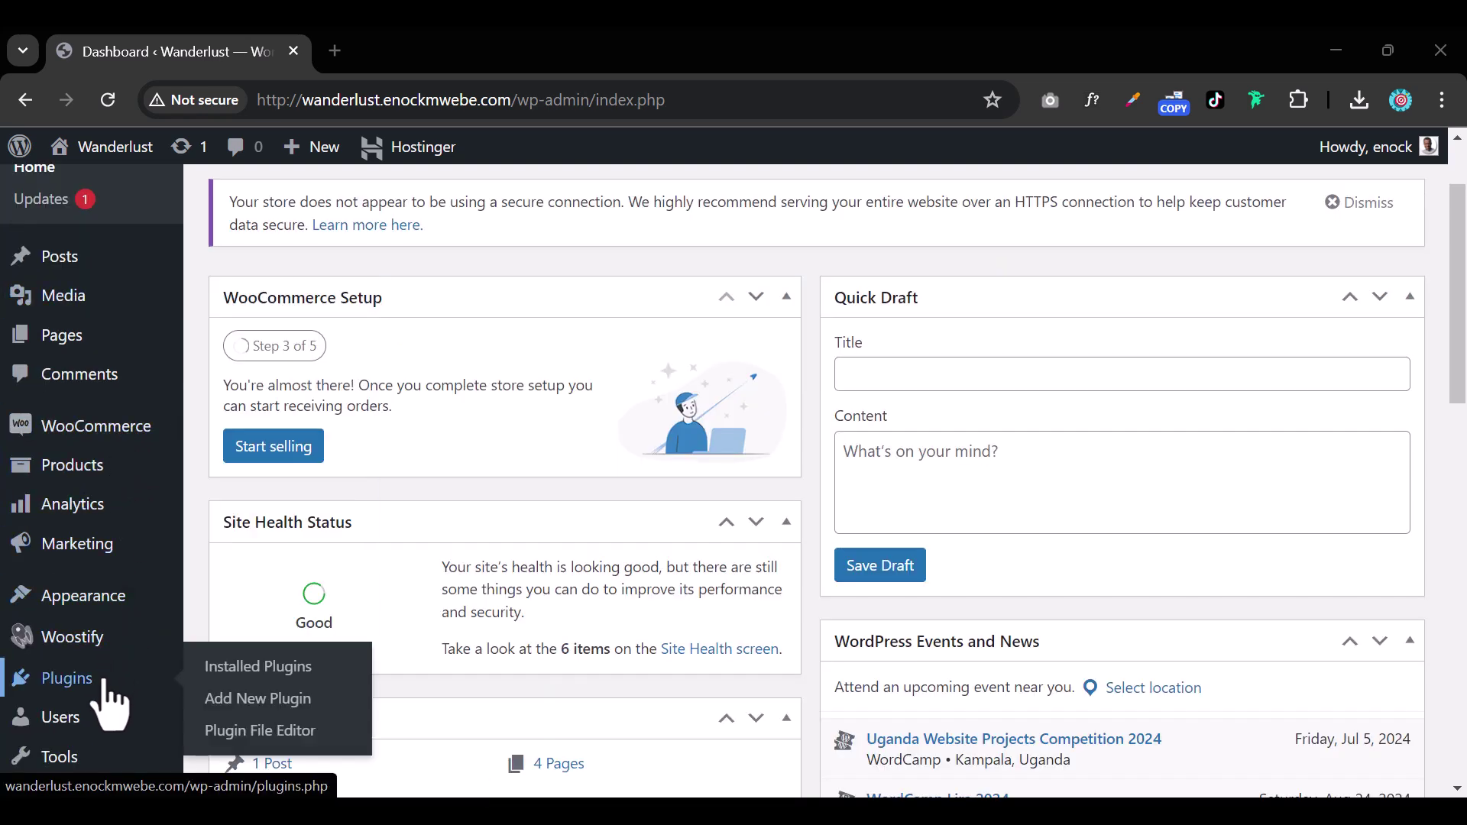
click(260, 699)
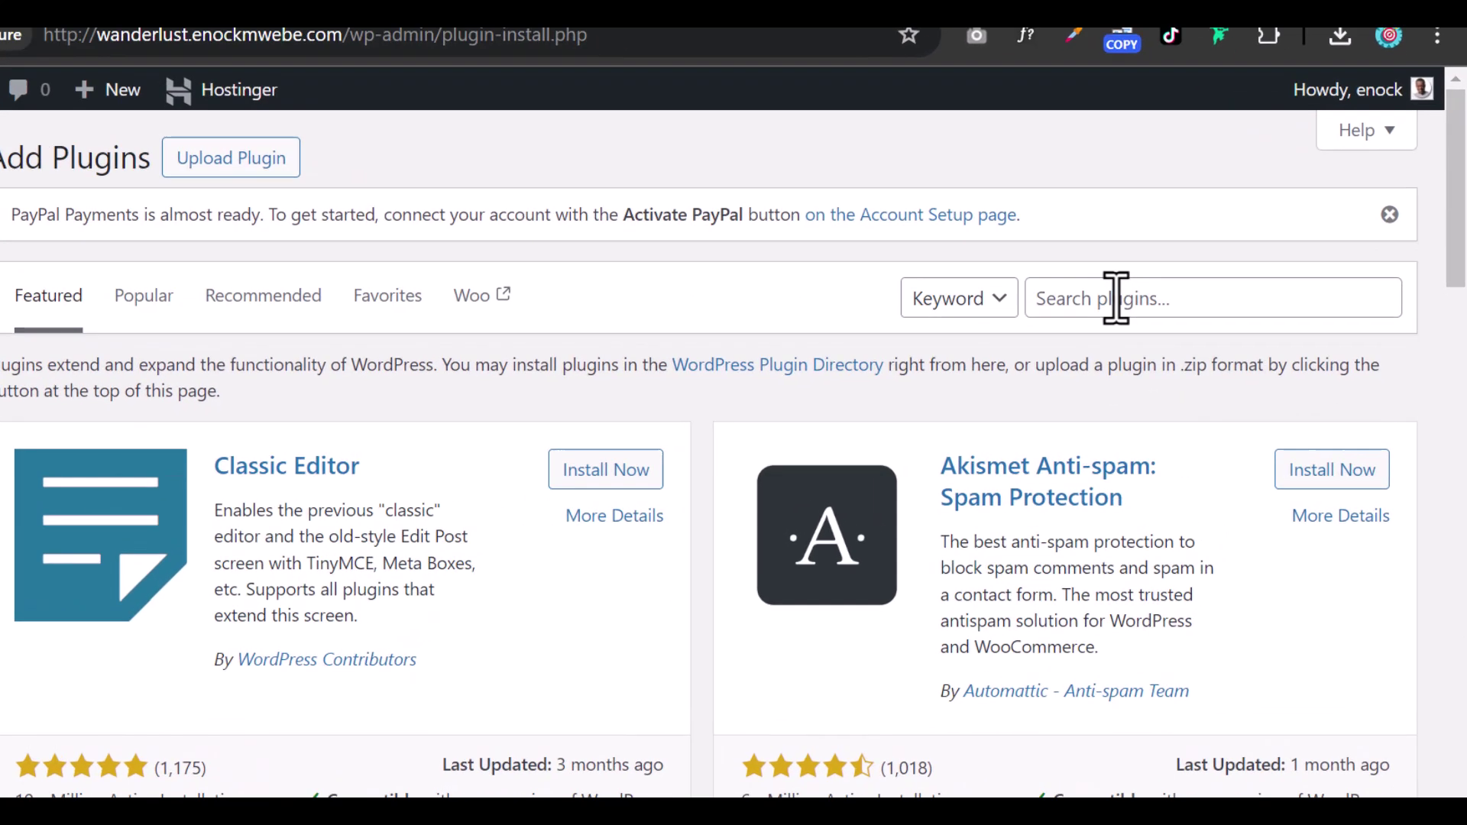
- Search the plugin directory for "variation swatches"
click(1169, 324)
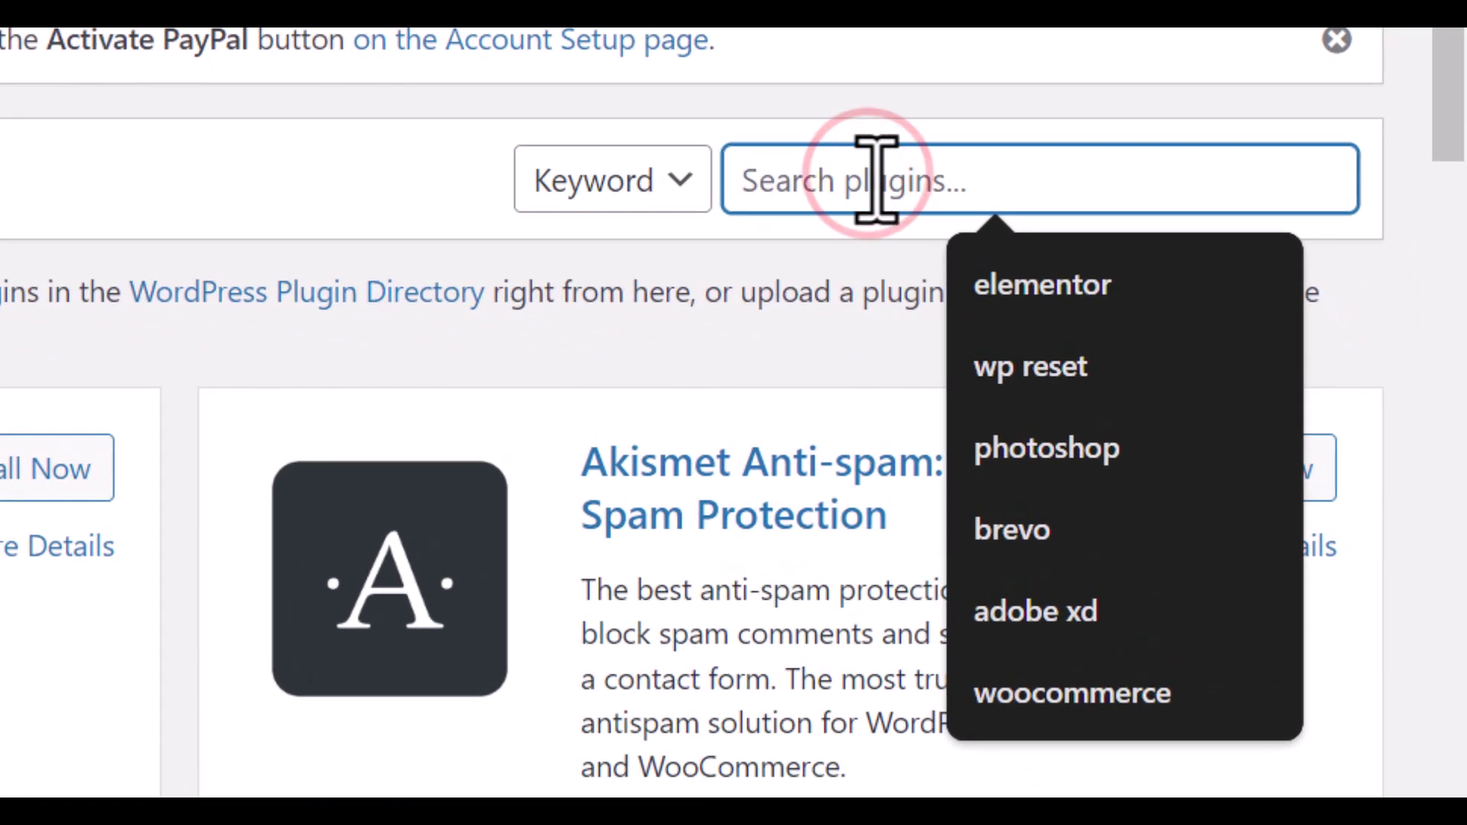
key(Escape)
click(872, 178)
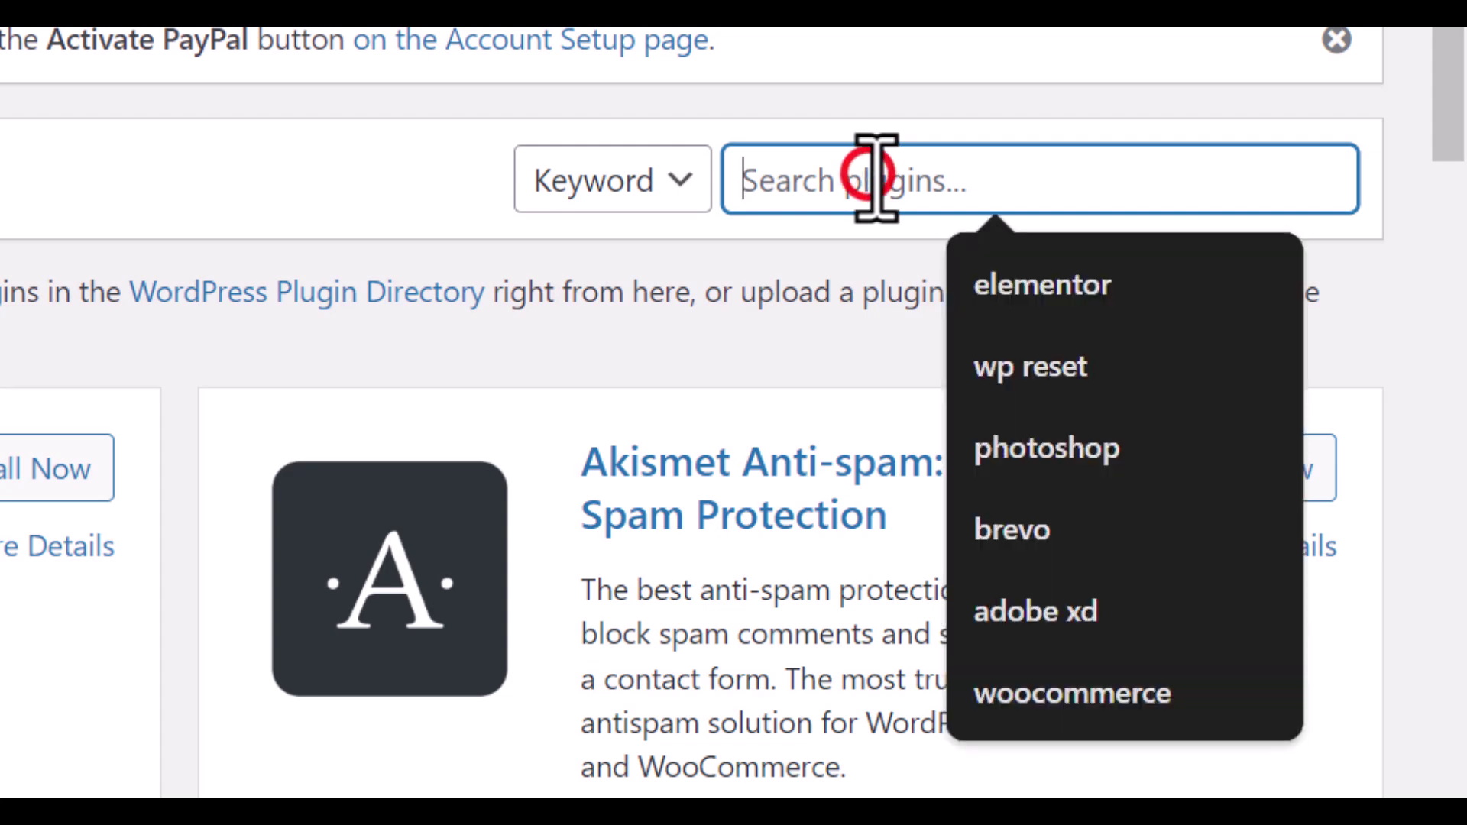
key(Escape)
click(868, 170)
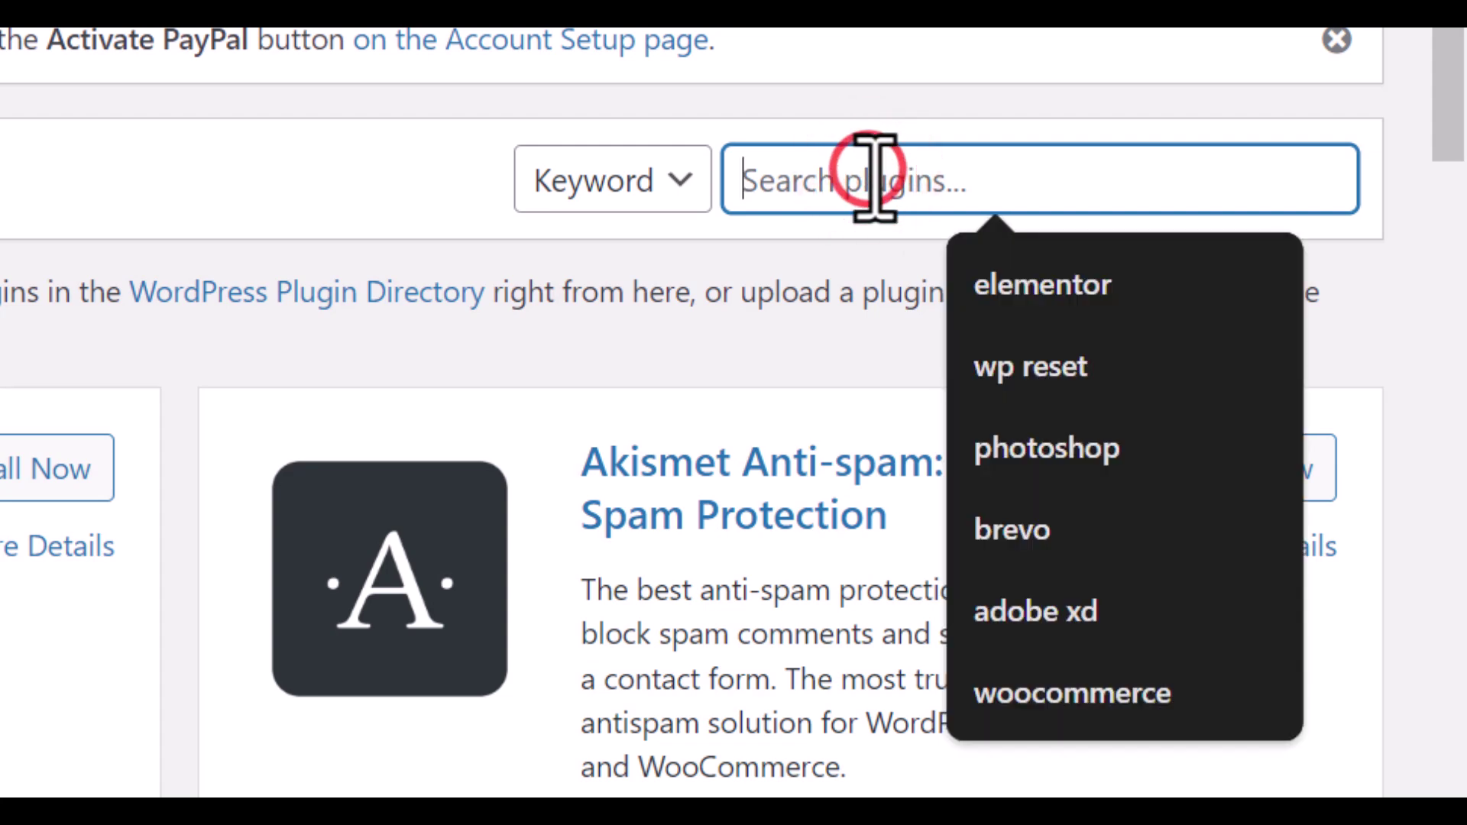
key(super+v)
click(844, 563)
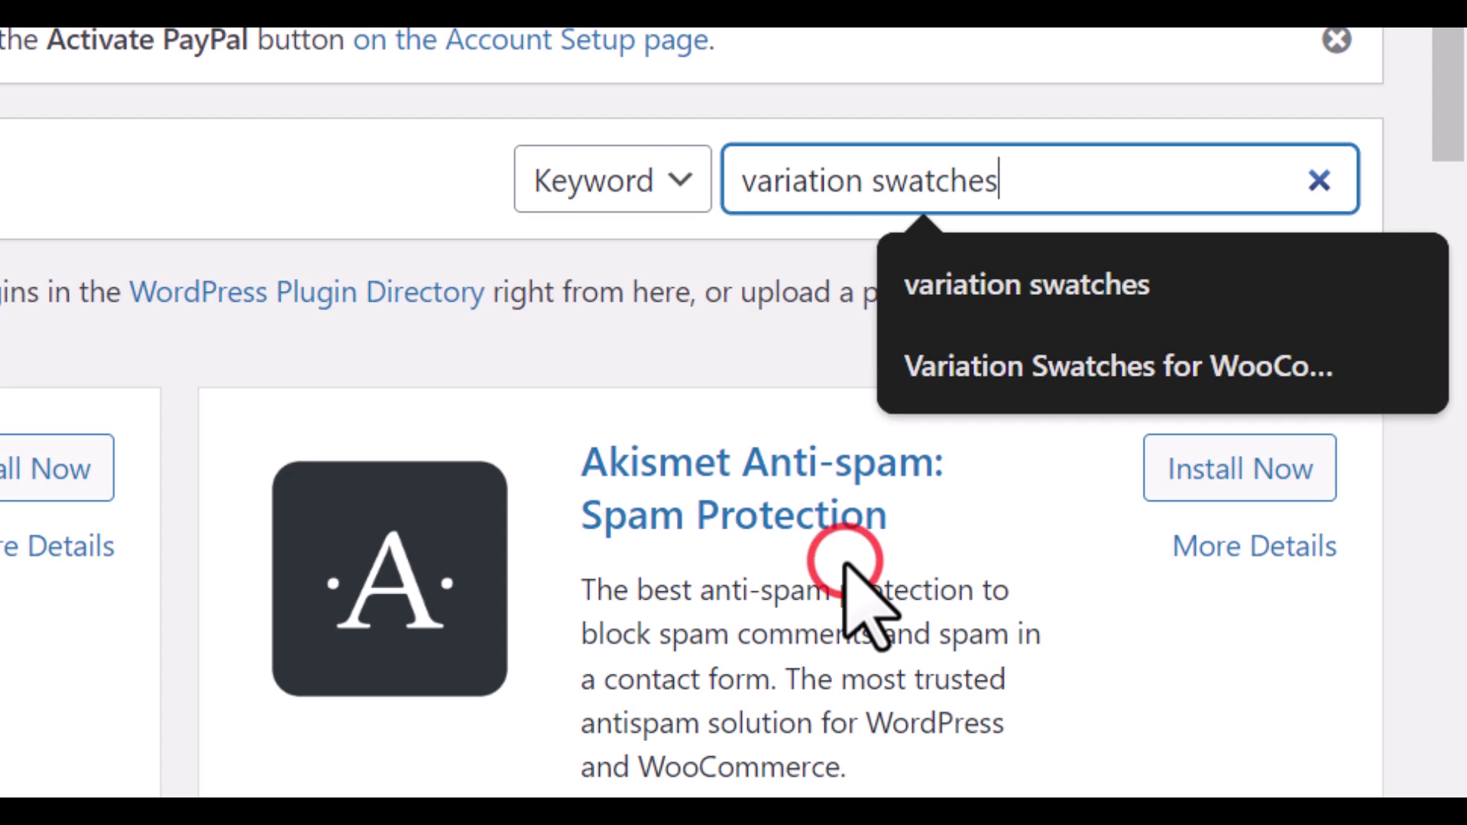
key(Return)
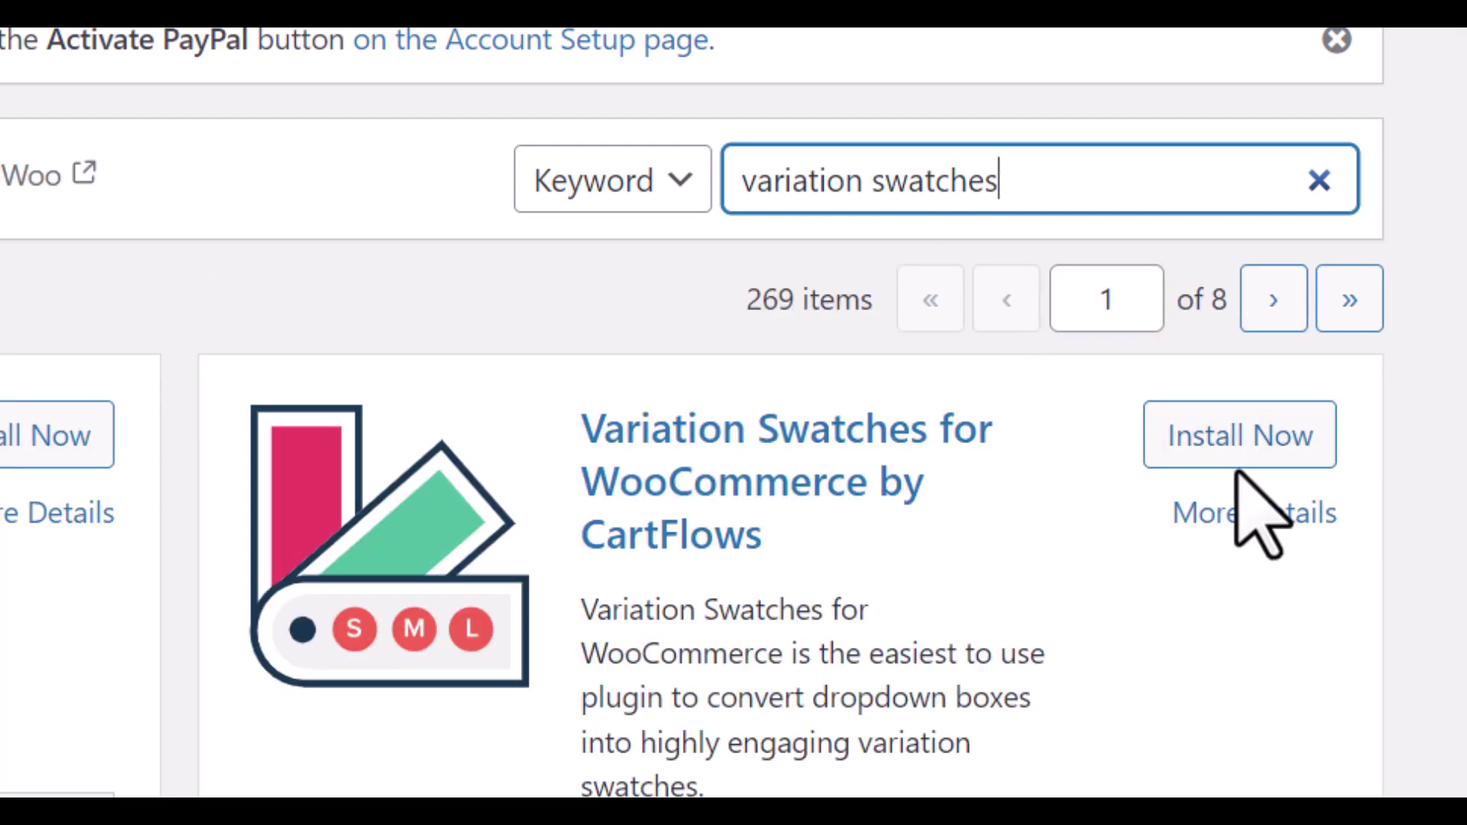
- Install and activate the Variation Swatches for WooCommerce by CartFlows plugin
scroll(1223, 458, down, 1)
scroll(1181, 367, down, 2)
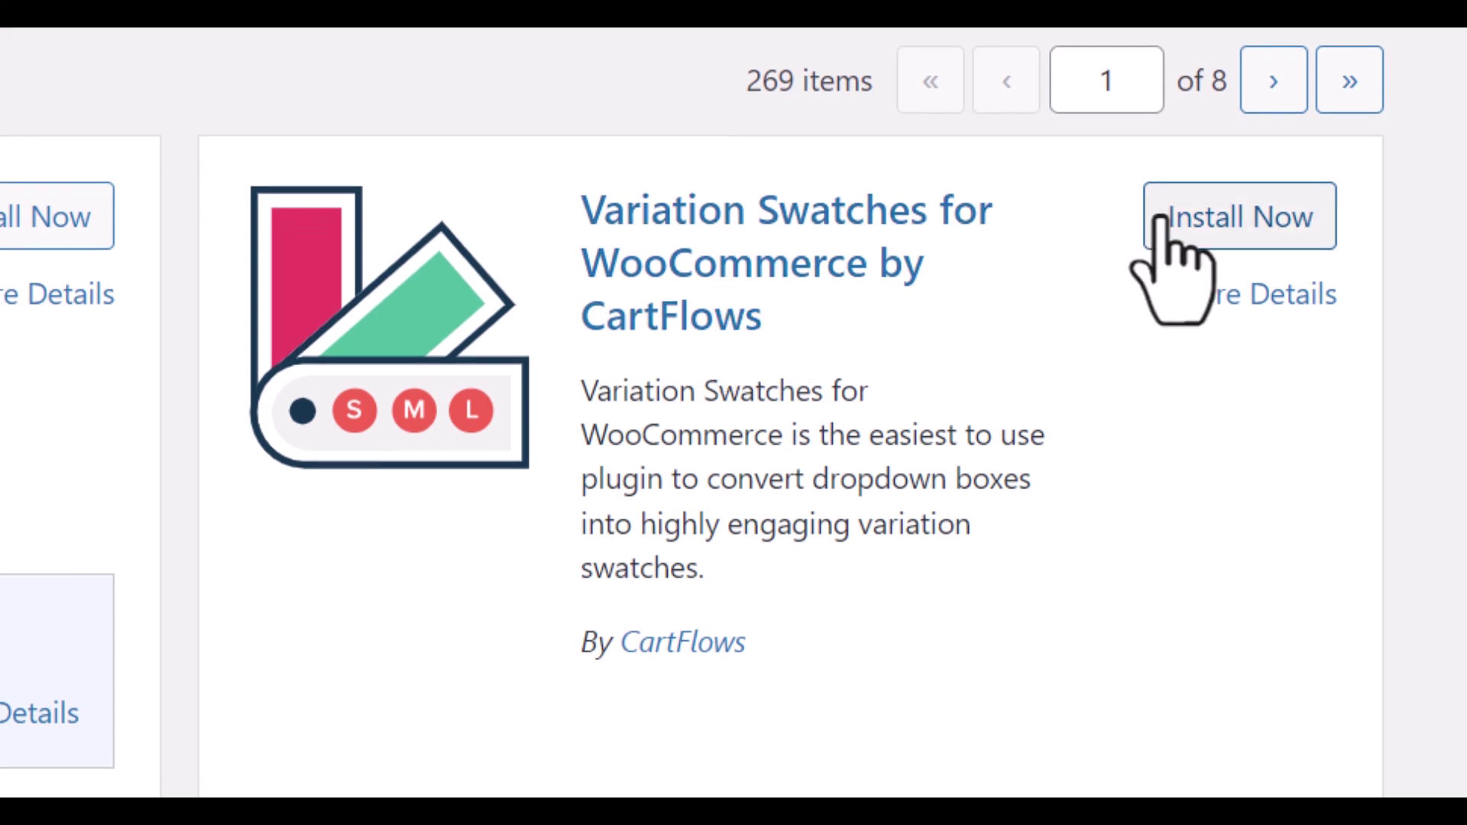
click(1238, 218)
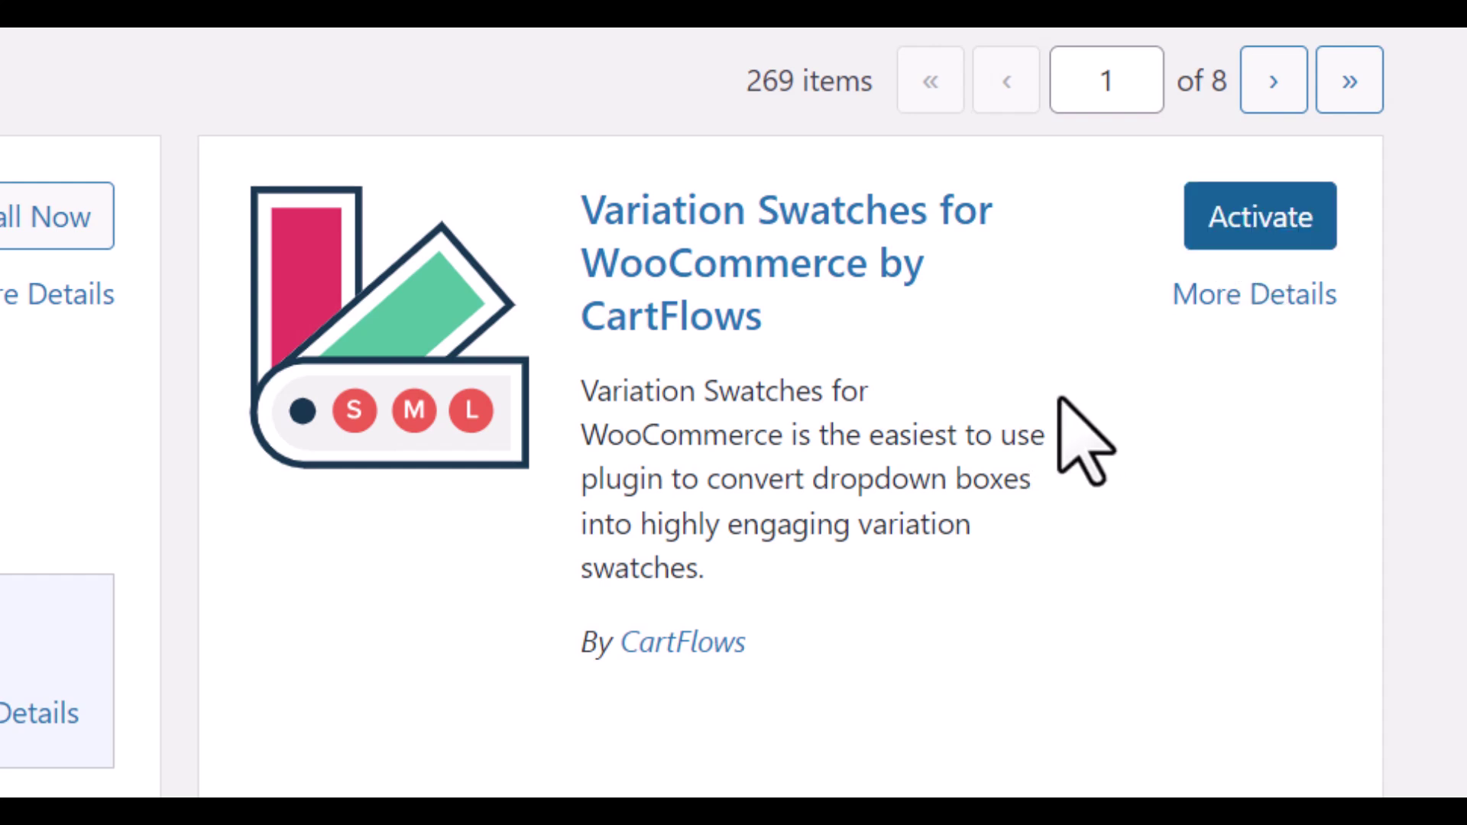
click(1272, 205)
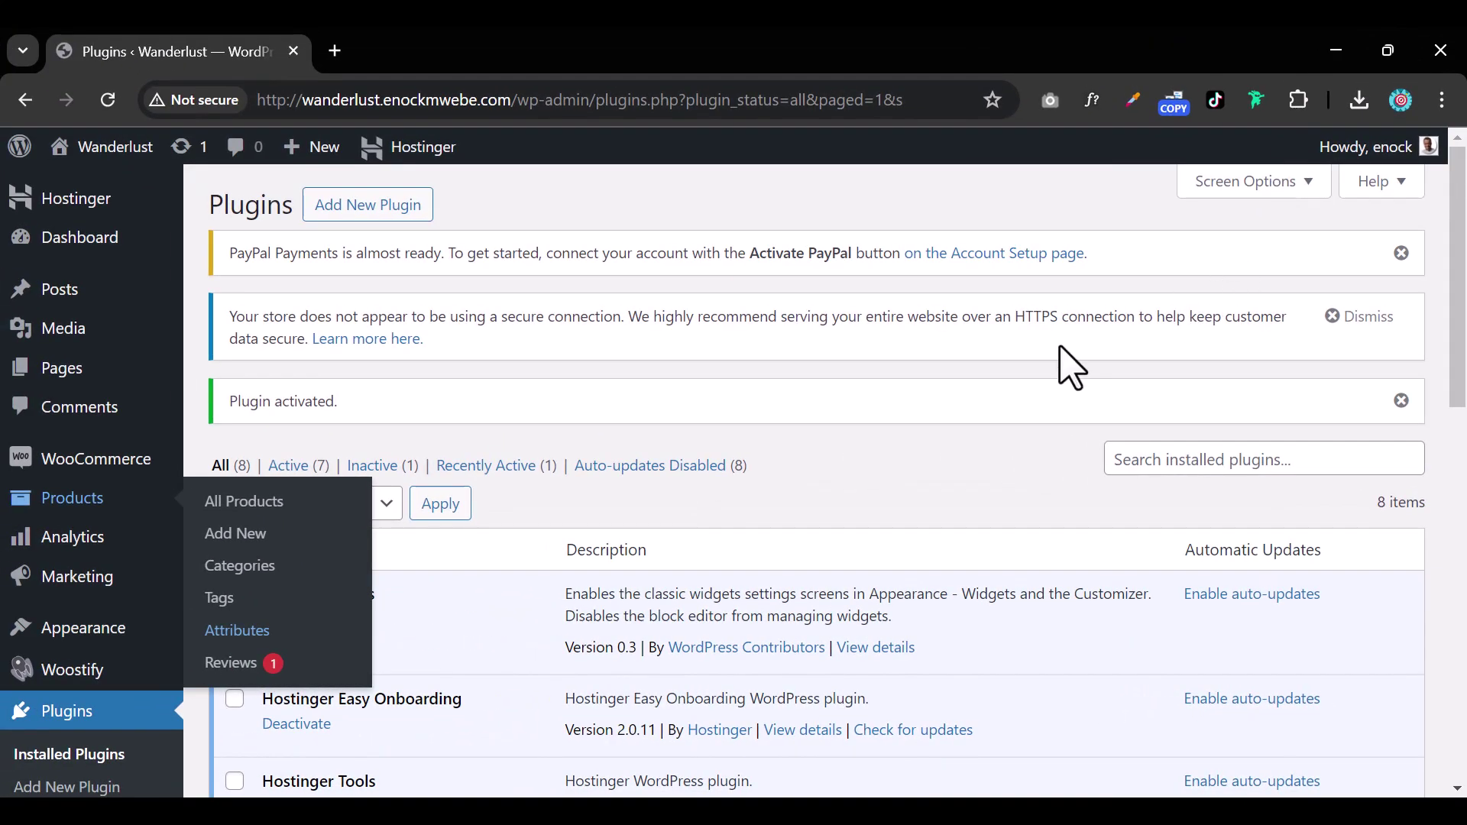
- Go to the product attributes and add a new attribute named "Dress Color", keeping the default sort order and swatch options
click(927, 435)
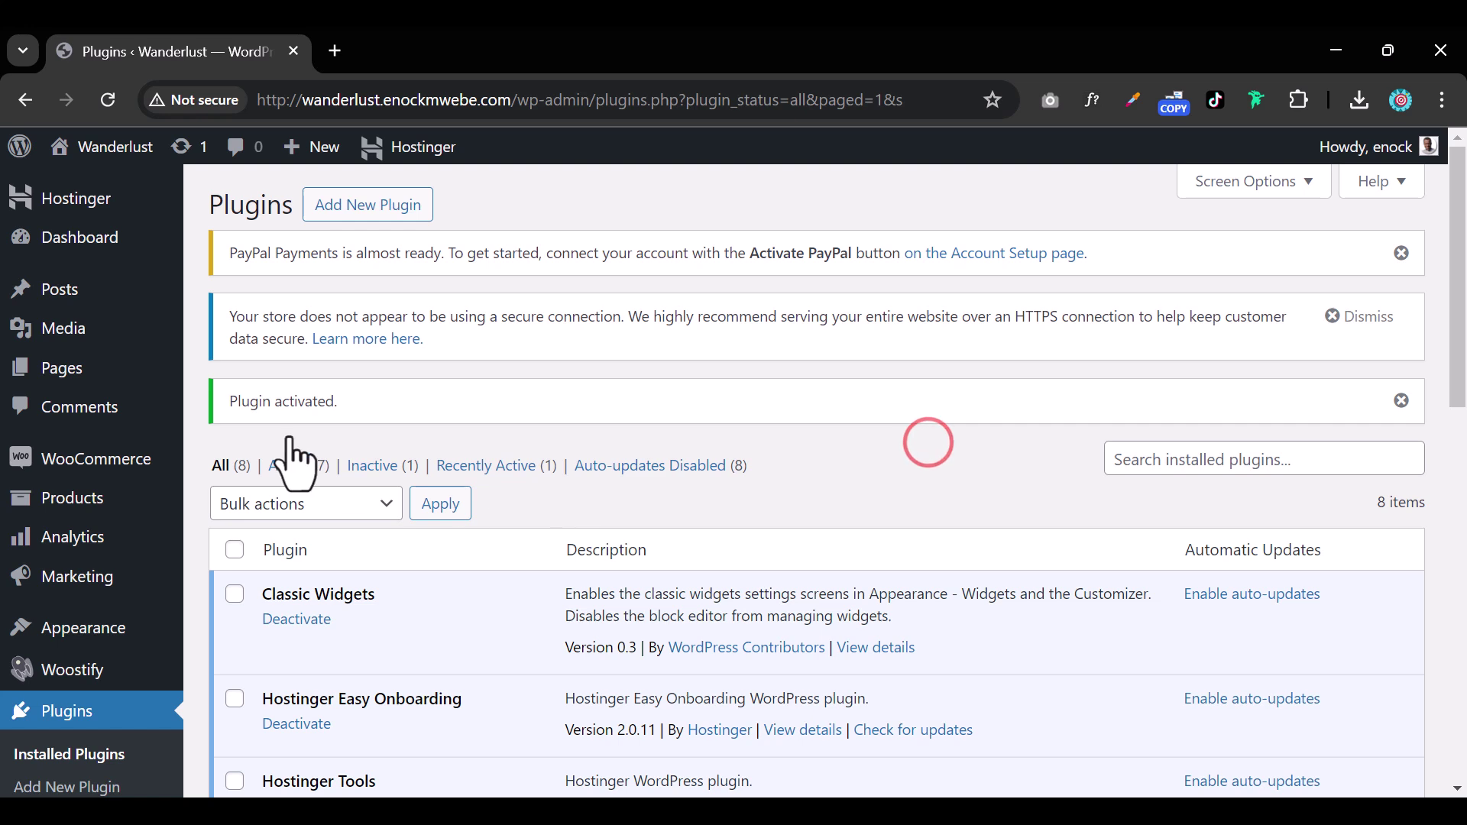
mouse_move(106, 495)
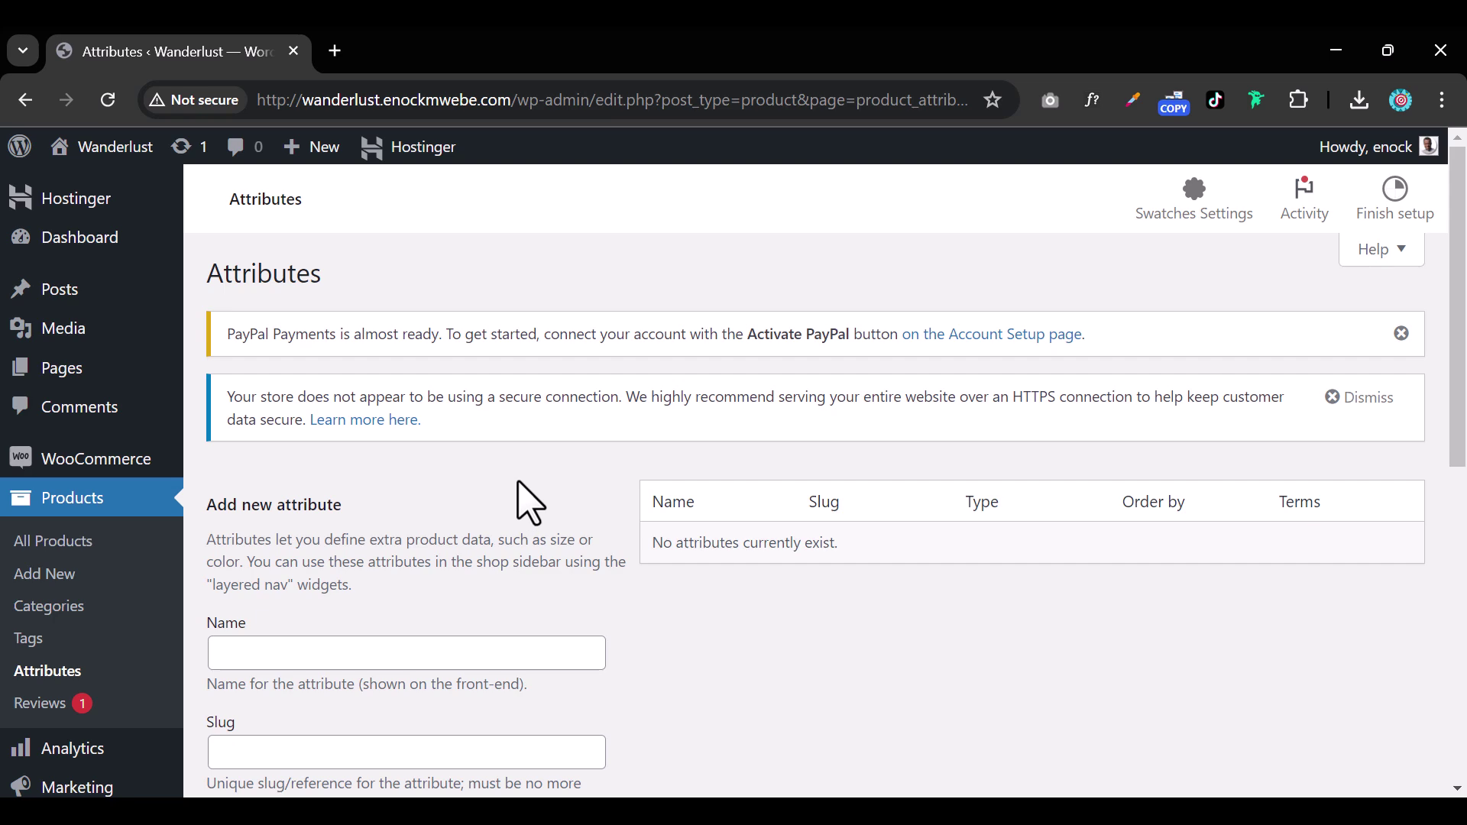
scroll(530, 502, down, 3)
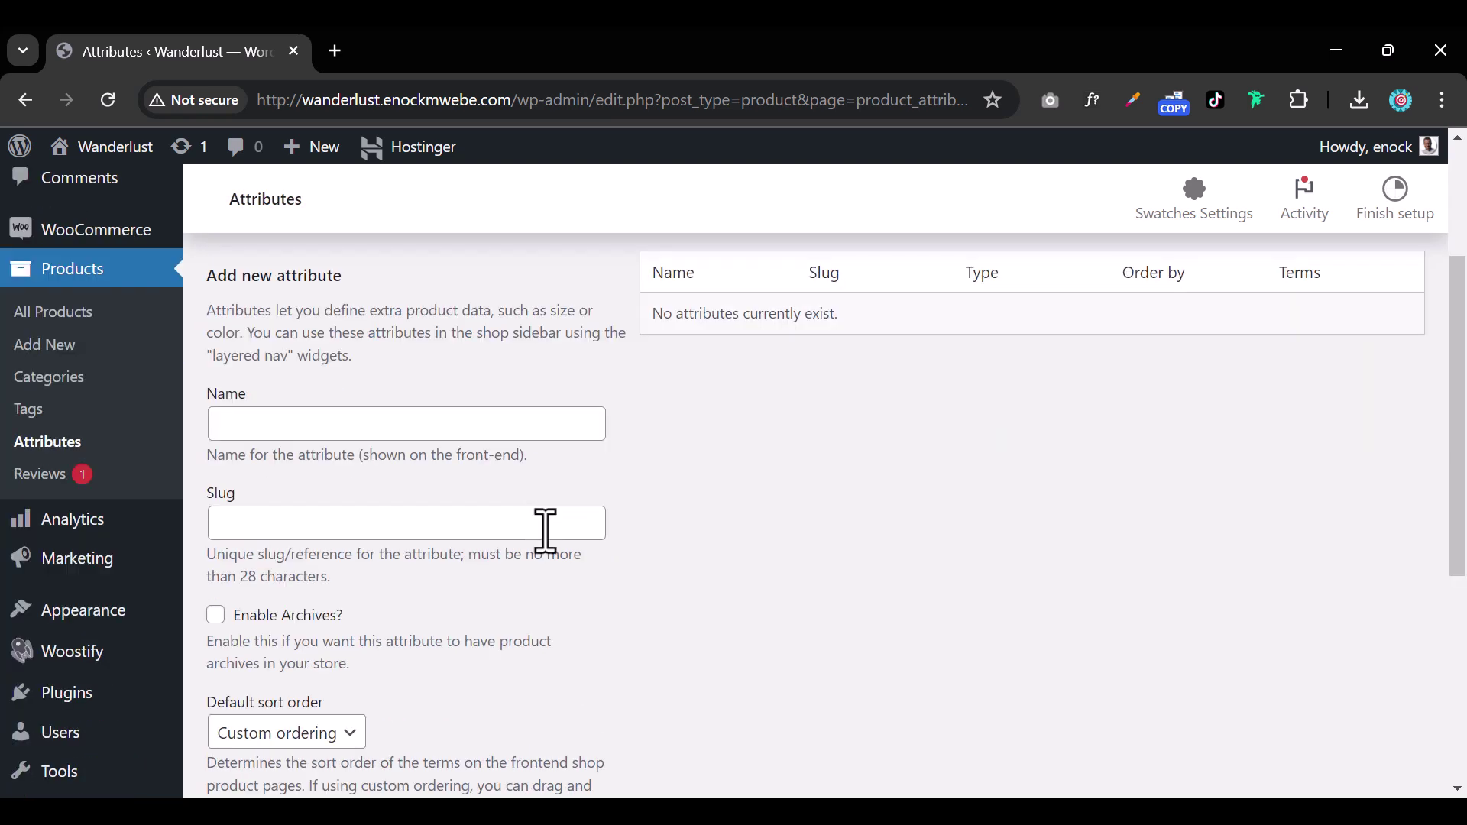
click(359, 429)
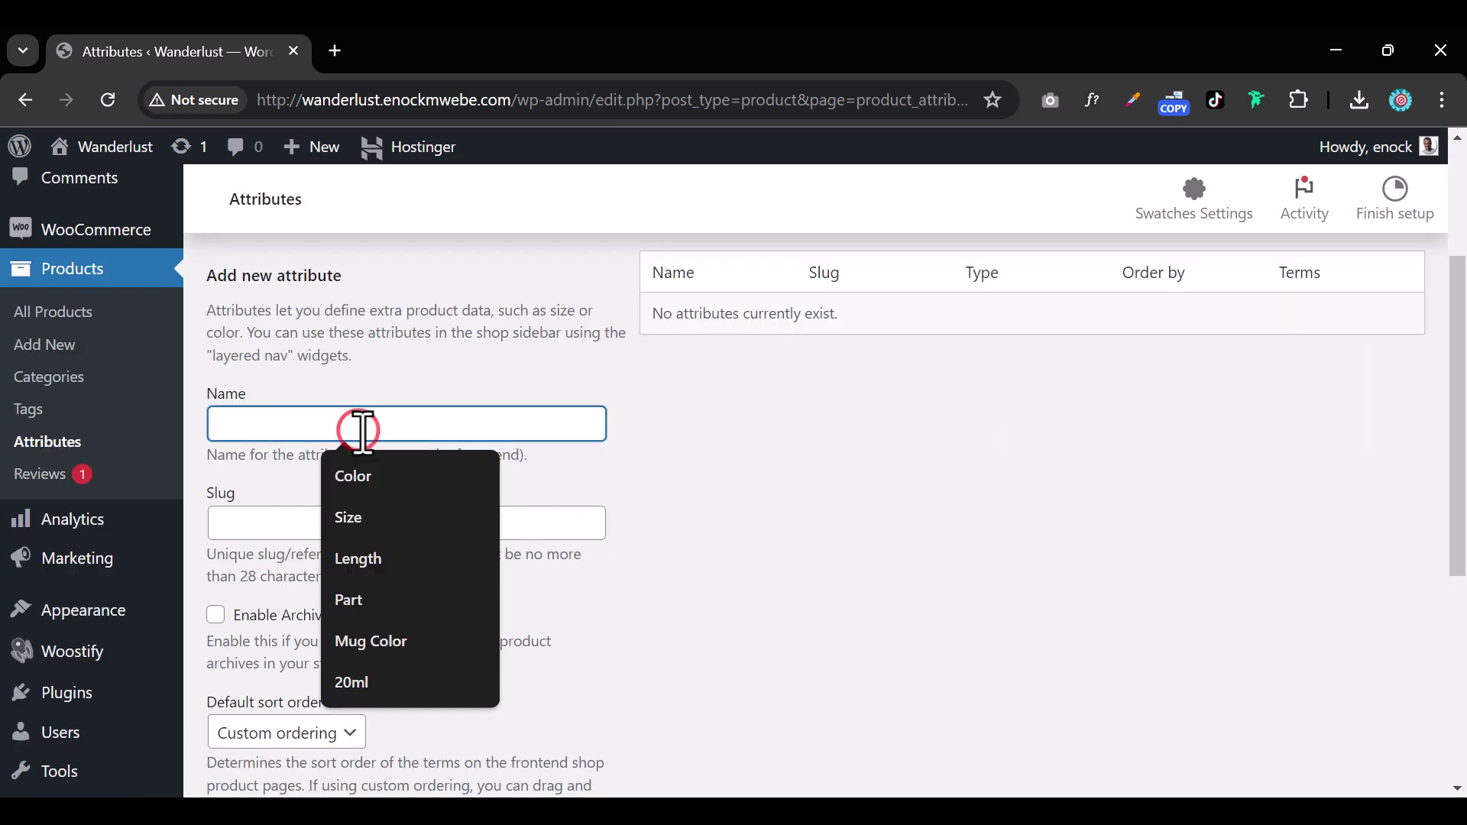
text(Dress c)
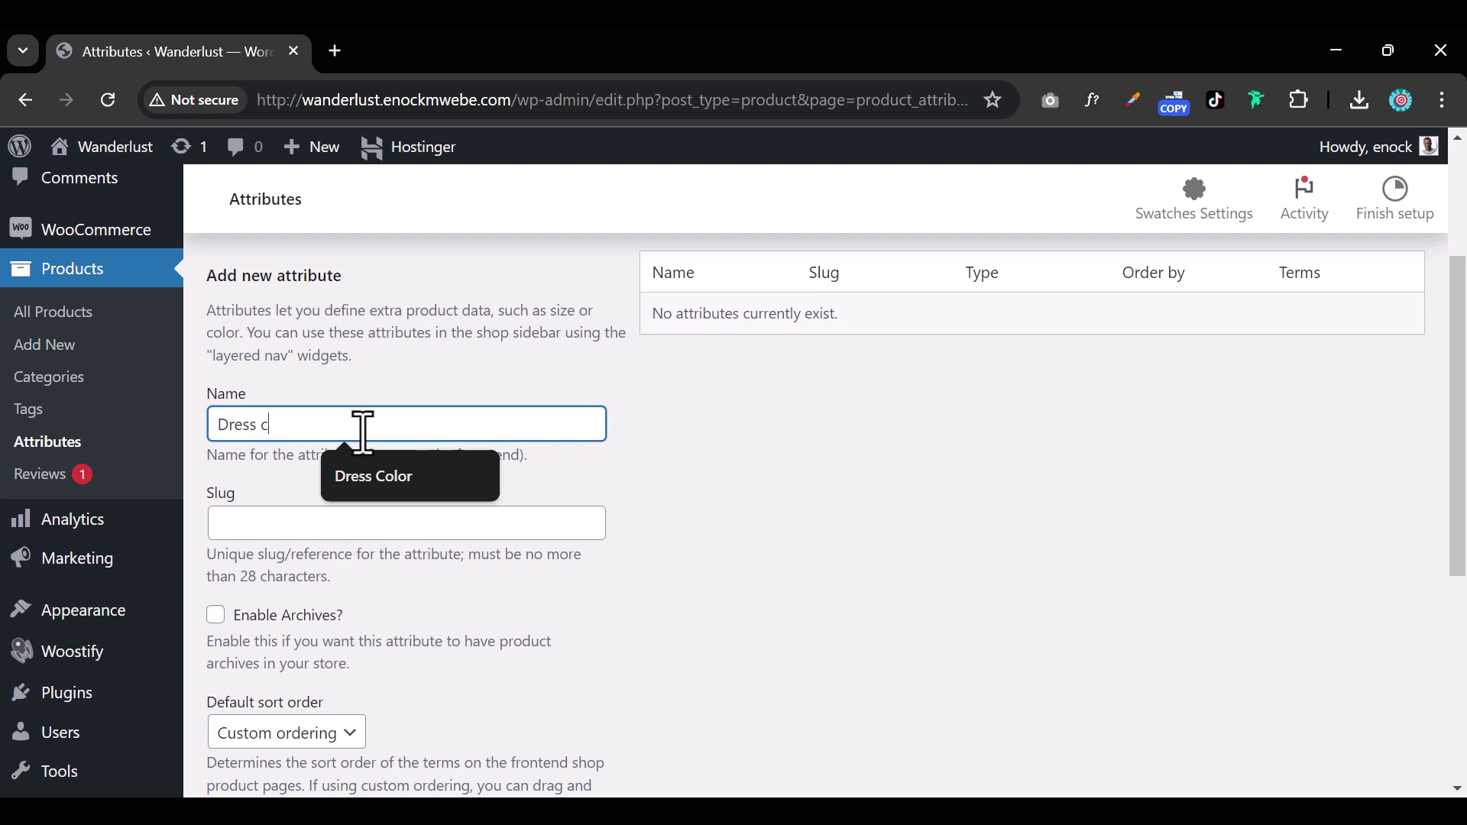
key(BackSpace)
text(Color)
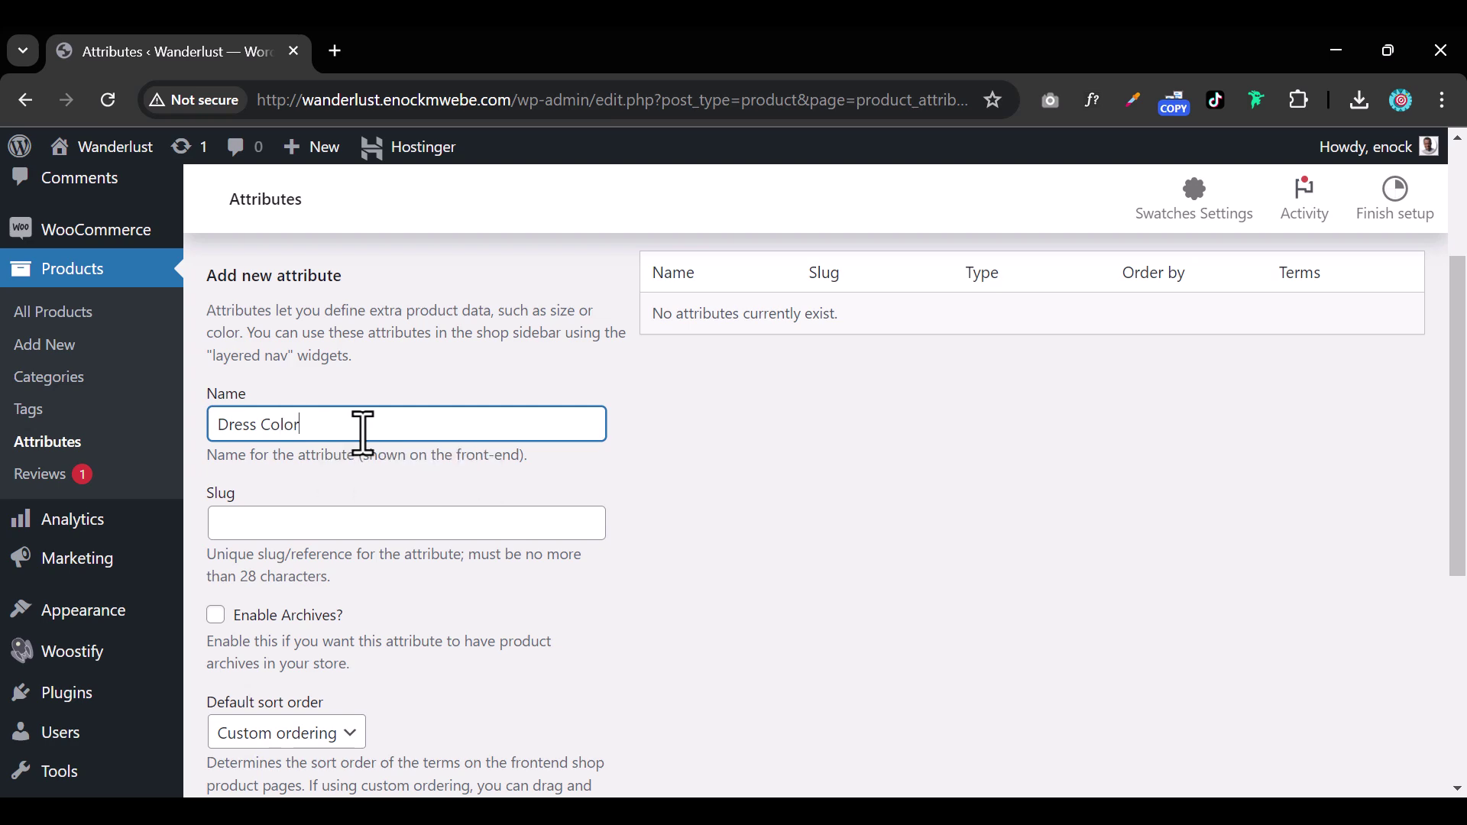
scroll(447, 497, down, 4)
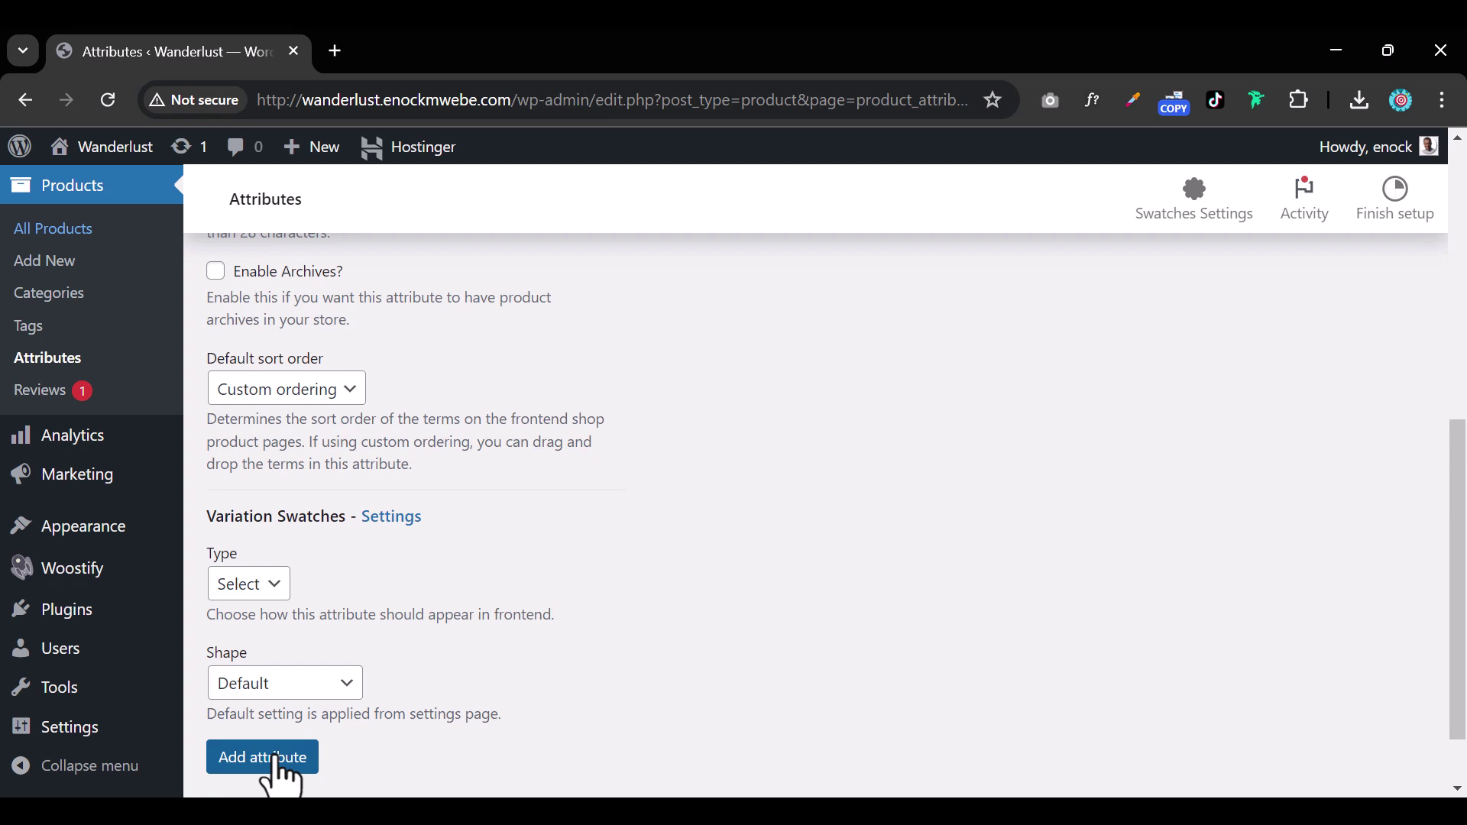
click(252, 760)
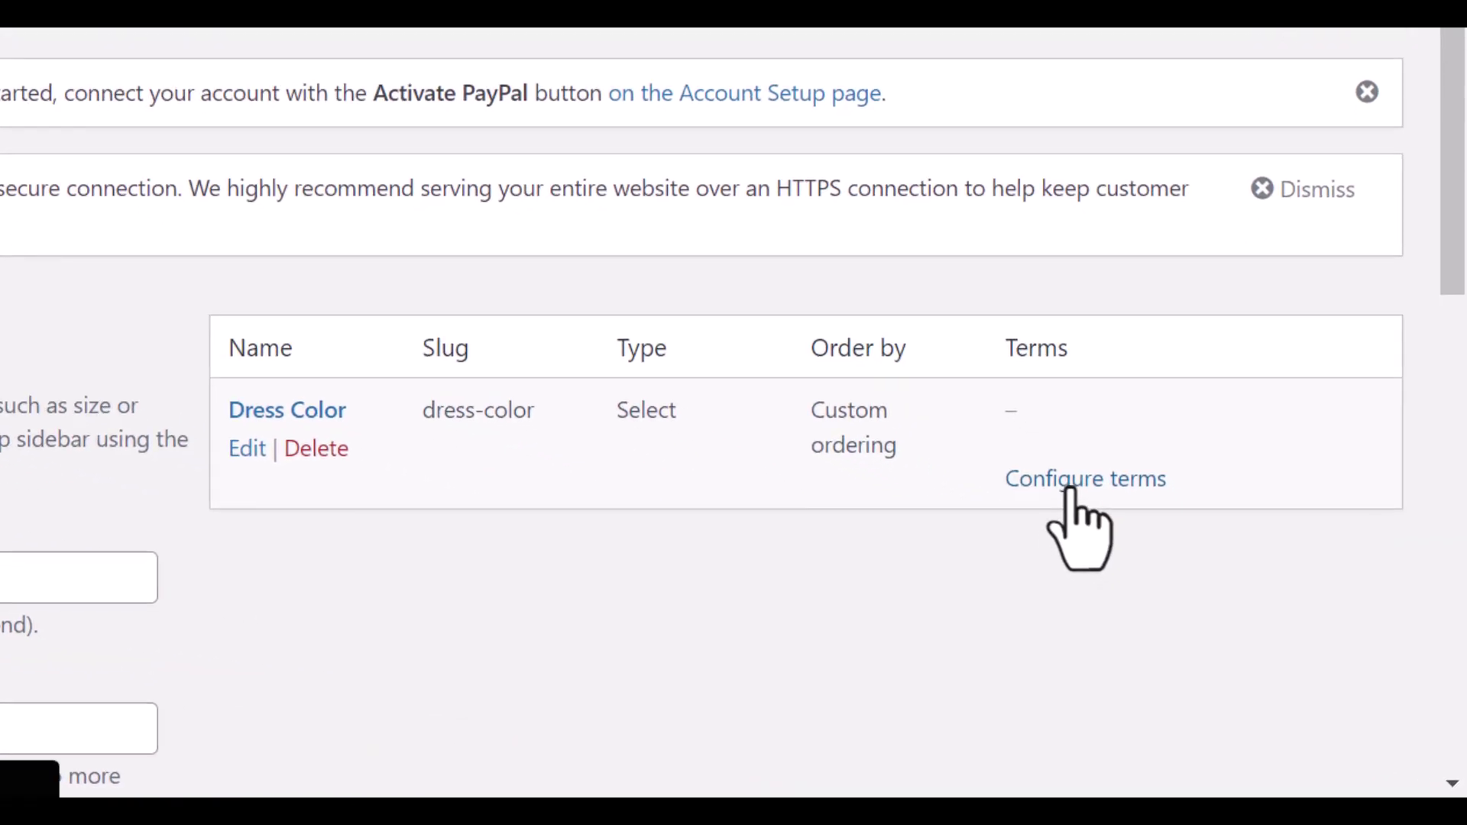
- Open the term configuration of the Dress Color attribute and add the term "Red"
click(1069, 481)
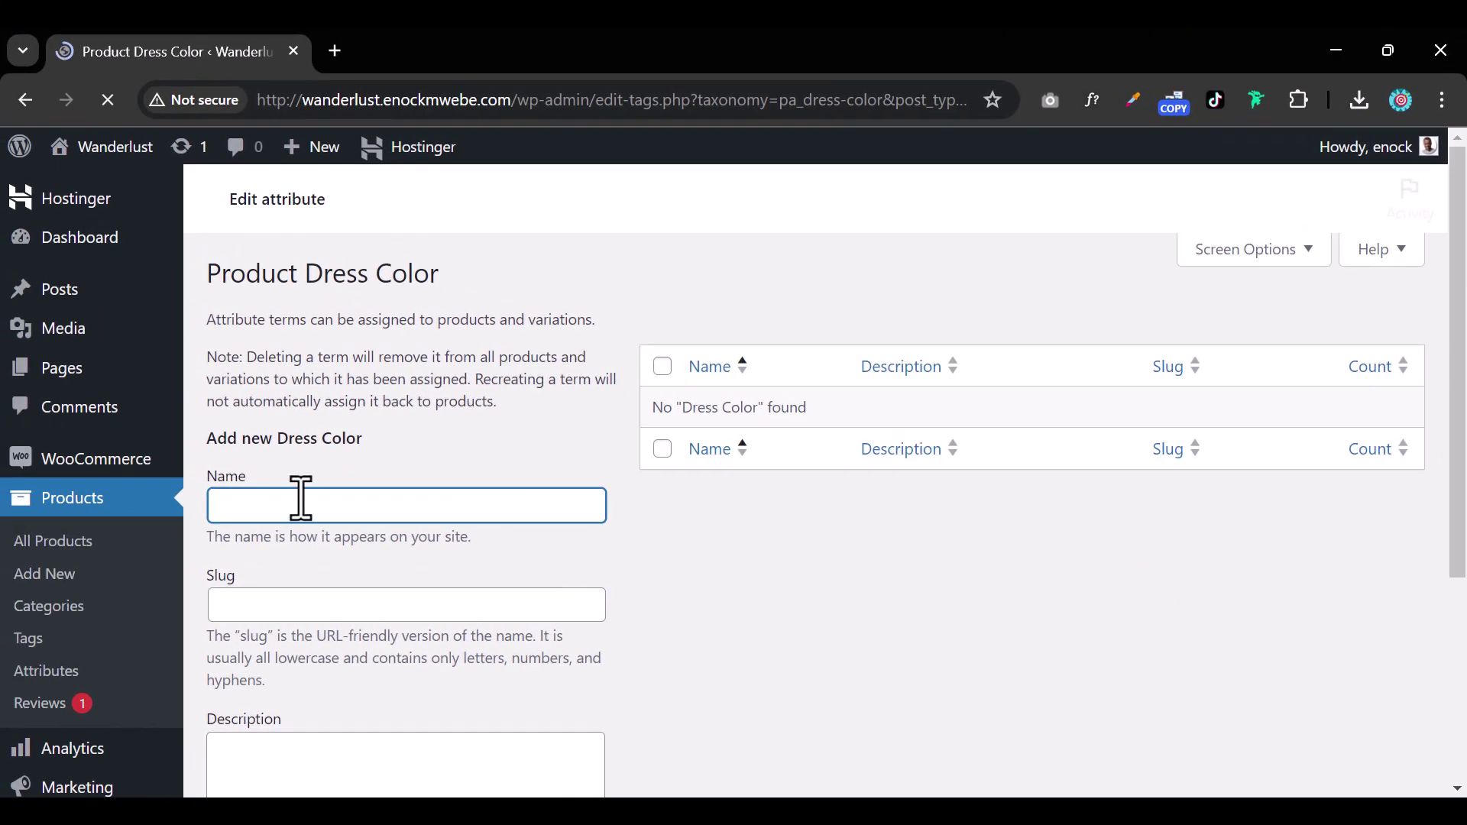
click(298, 497)
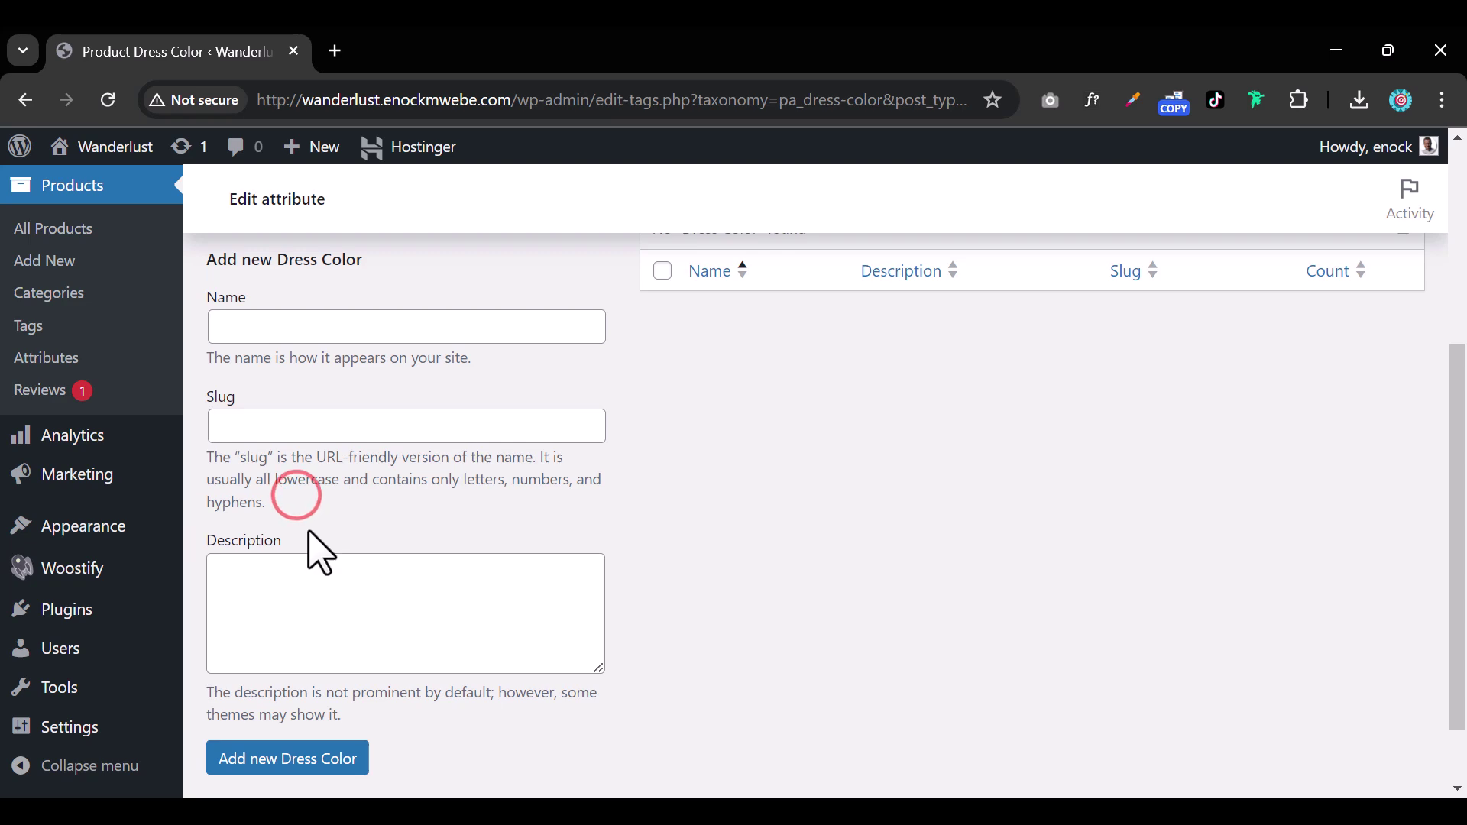
click(281, 329)
text(Red)
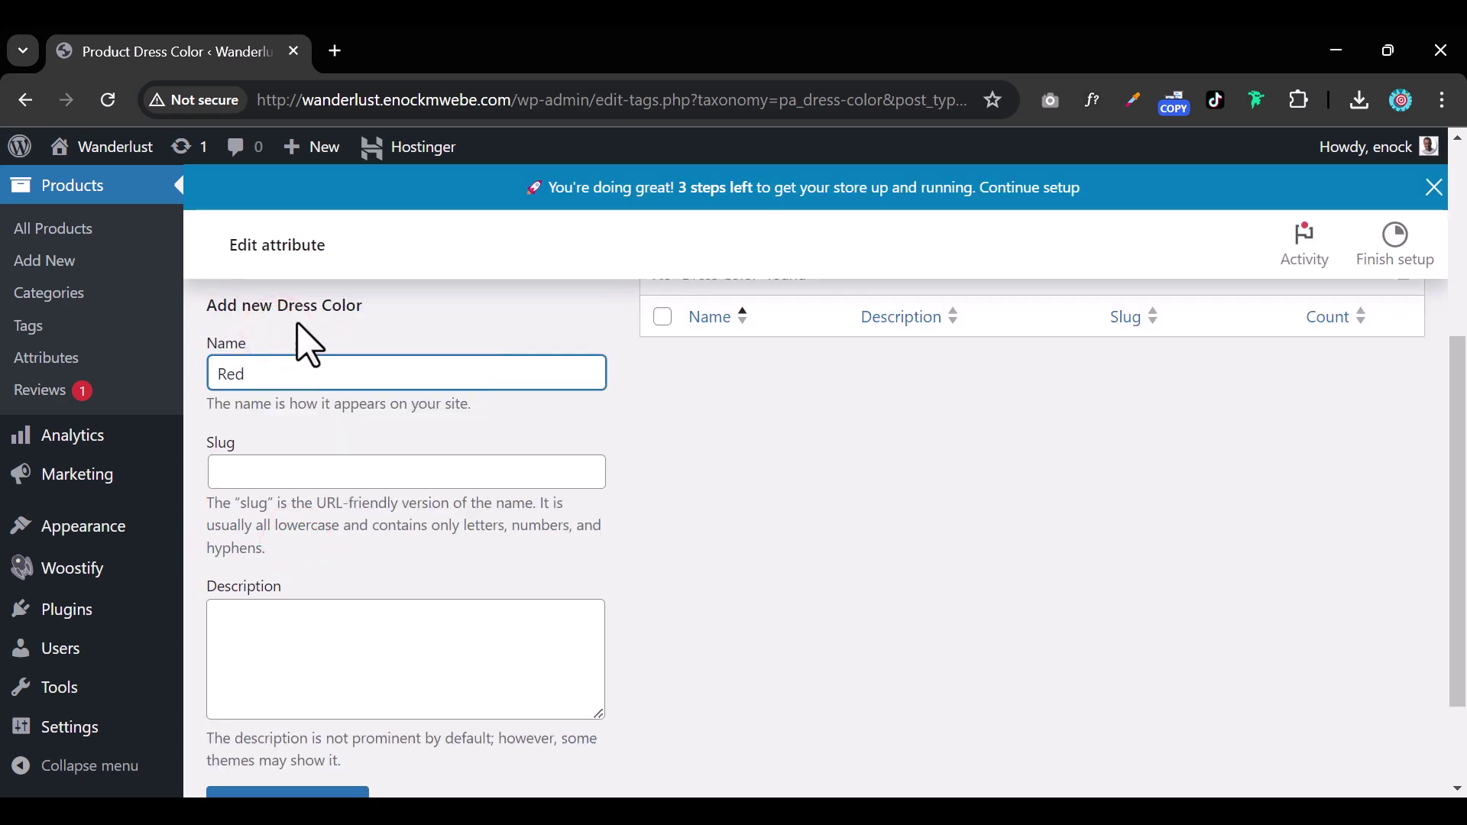
scroll(291, 579, down, 2)
click(277, 673)
- Add the terms "Black" and "Green" to the Dress Color attribute
click(284, 539)
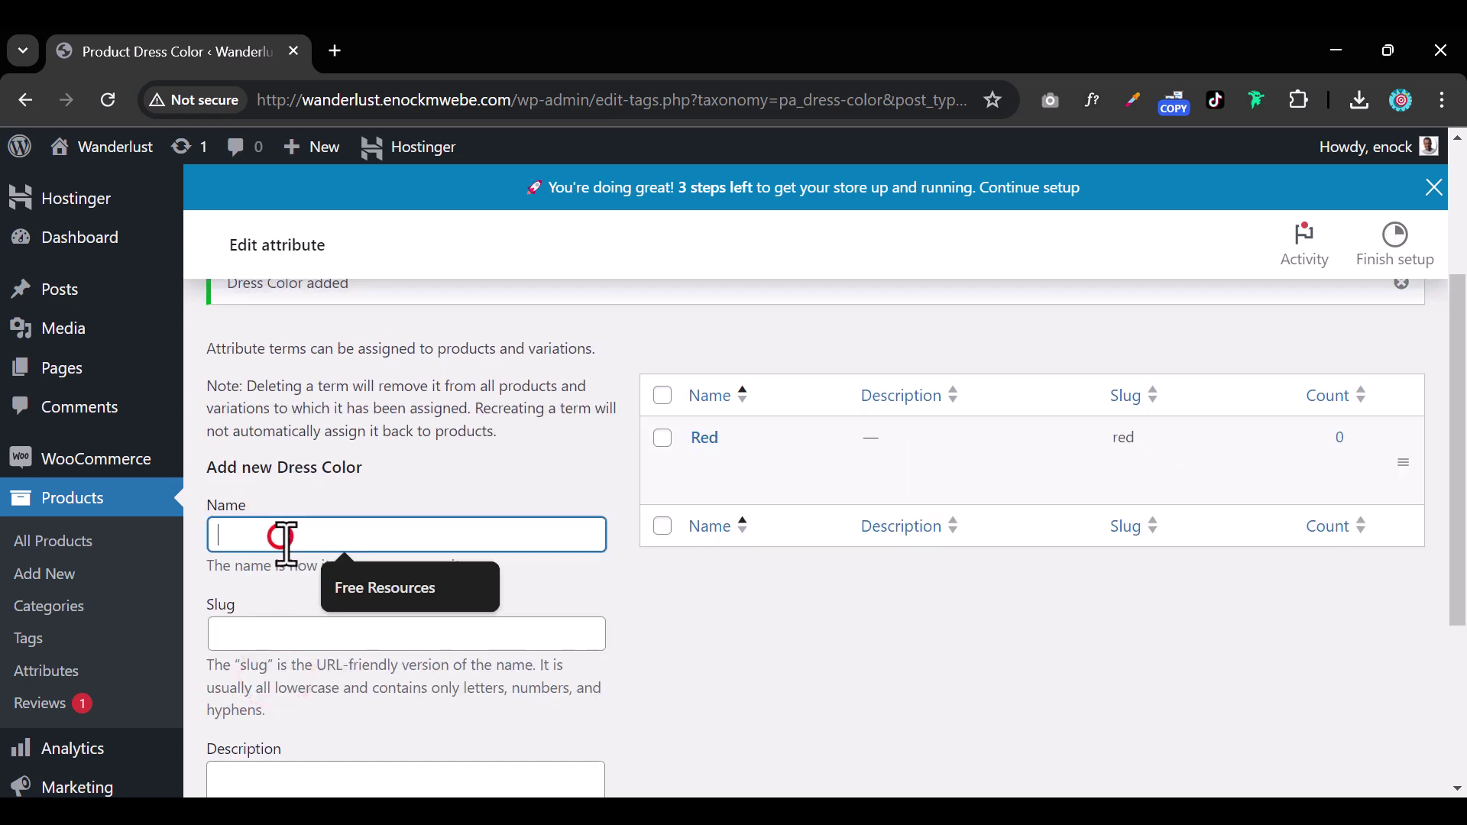
text(Black)
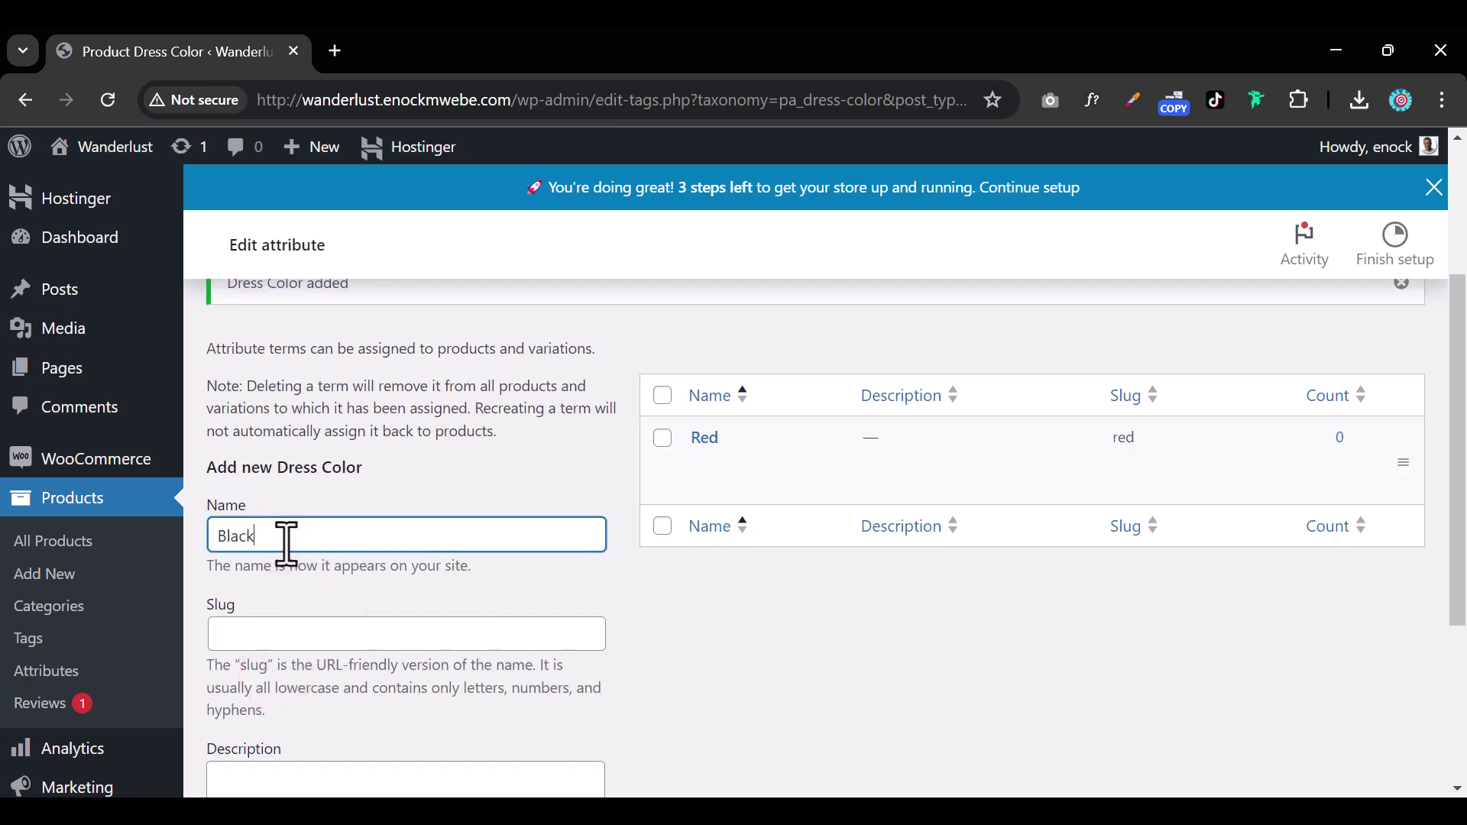
scroll(287, 544, down, 3)
click(248, 659)
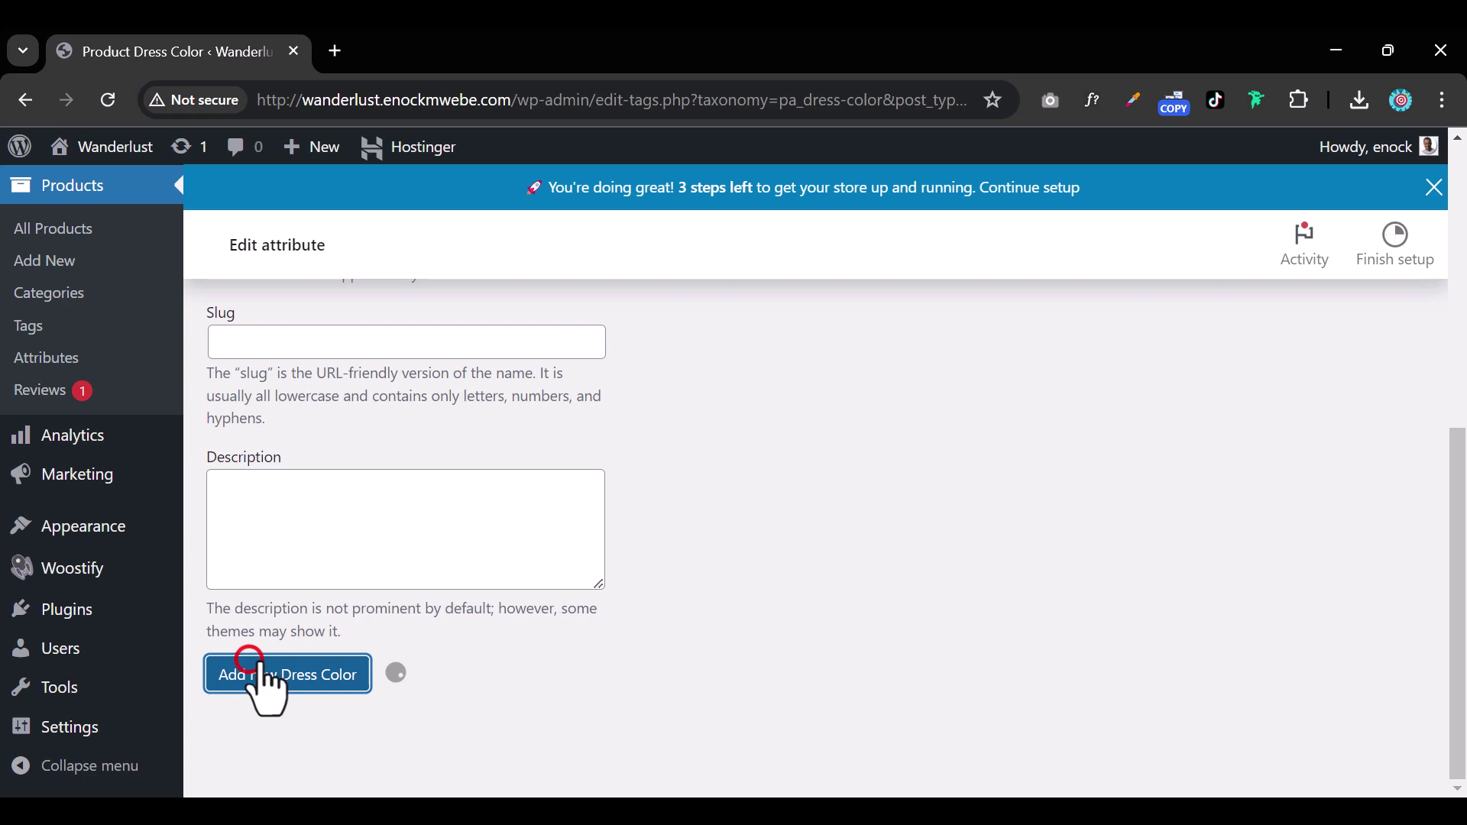
click(289, 594)
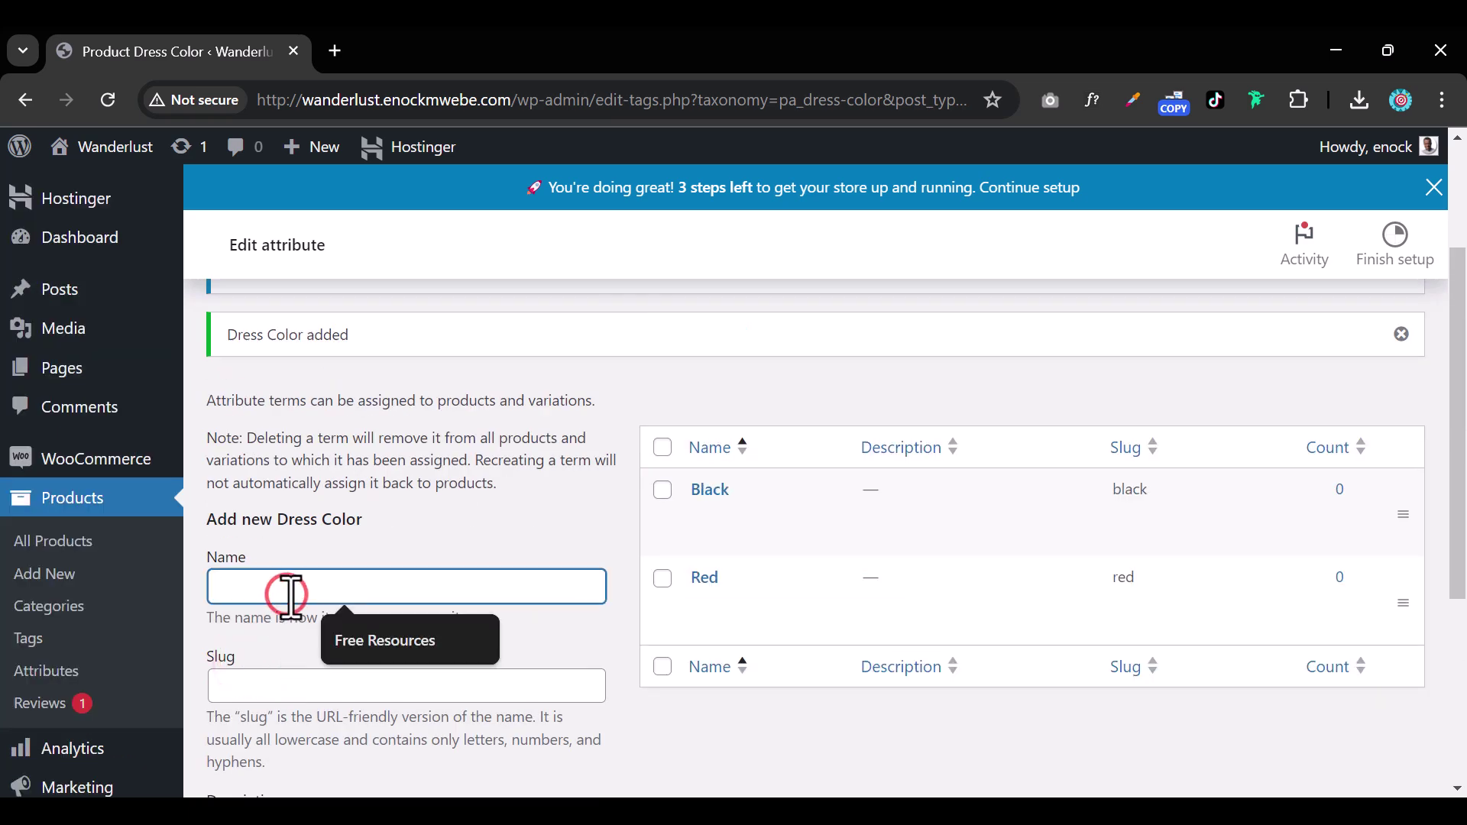
text(Green)
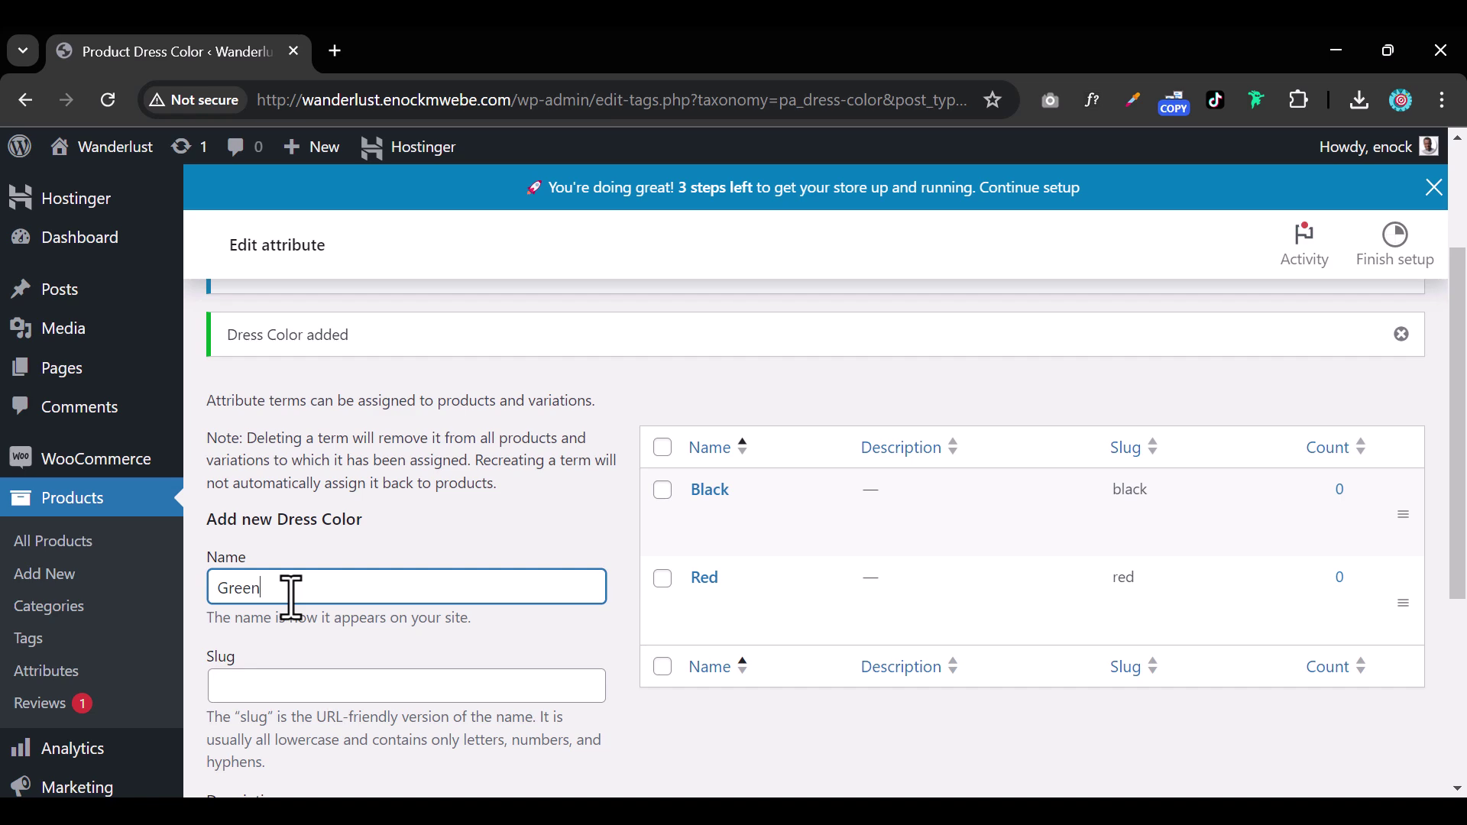
scroll(291, 597, down, 4)
click(265, 683)
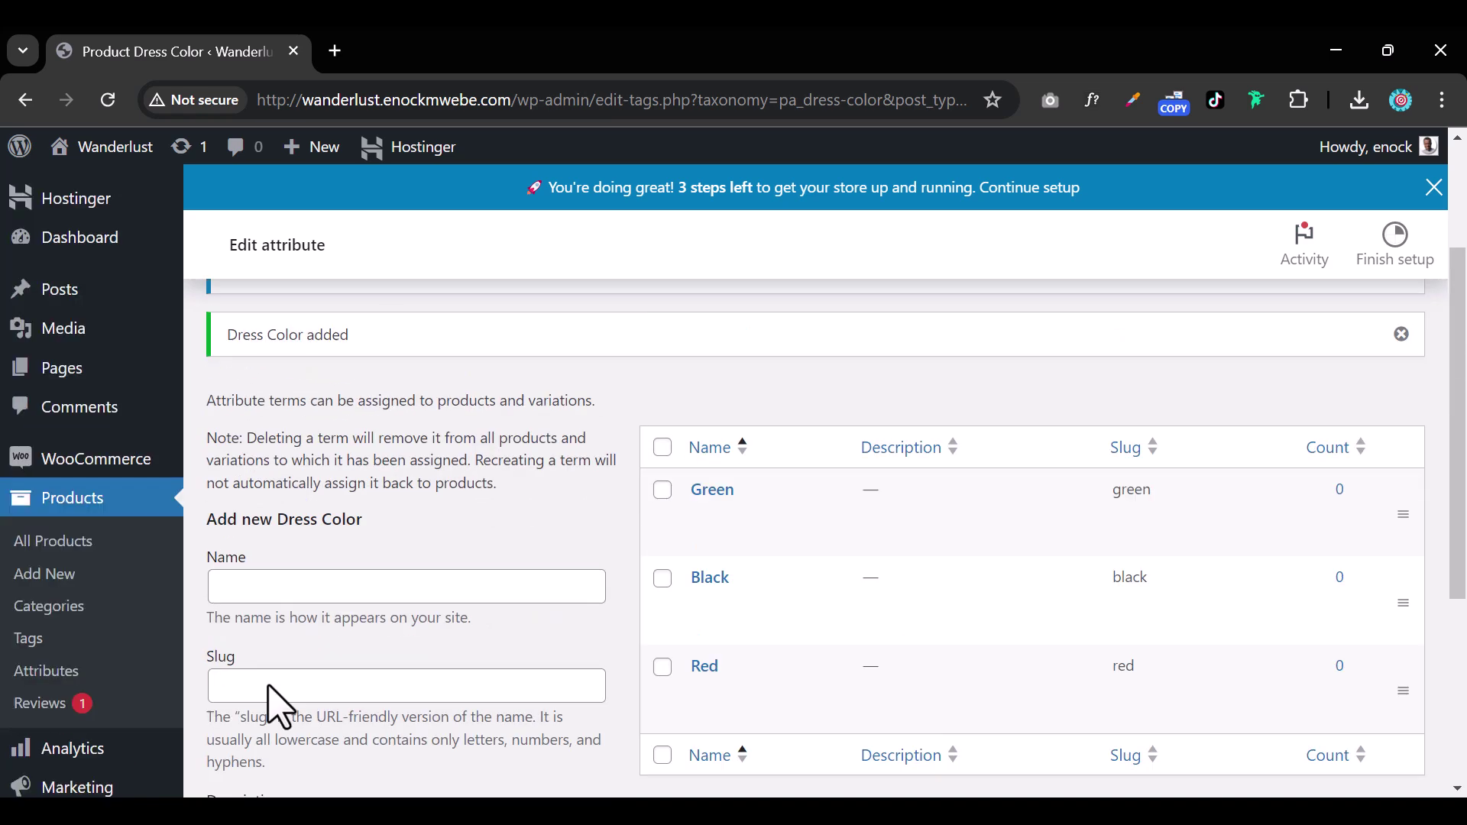
- Add the terms "Brown" and "Orange" to the Dress Color attribute
click(331, 596)
text(Brown)
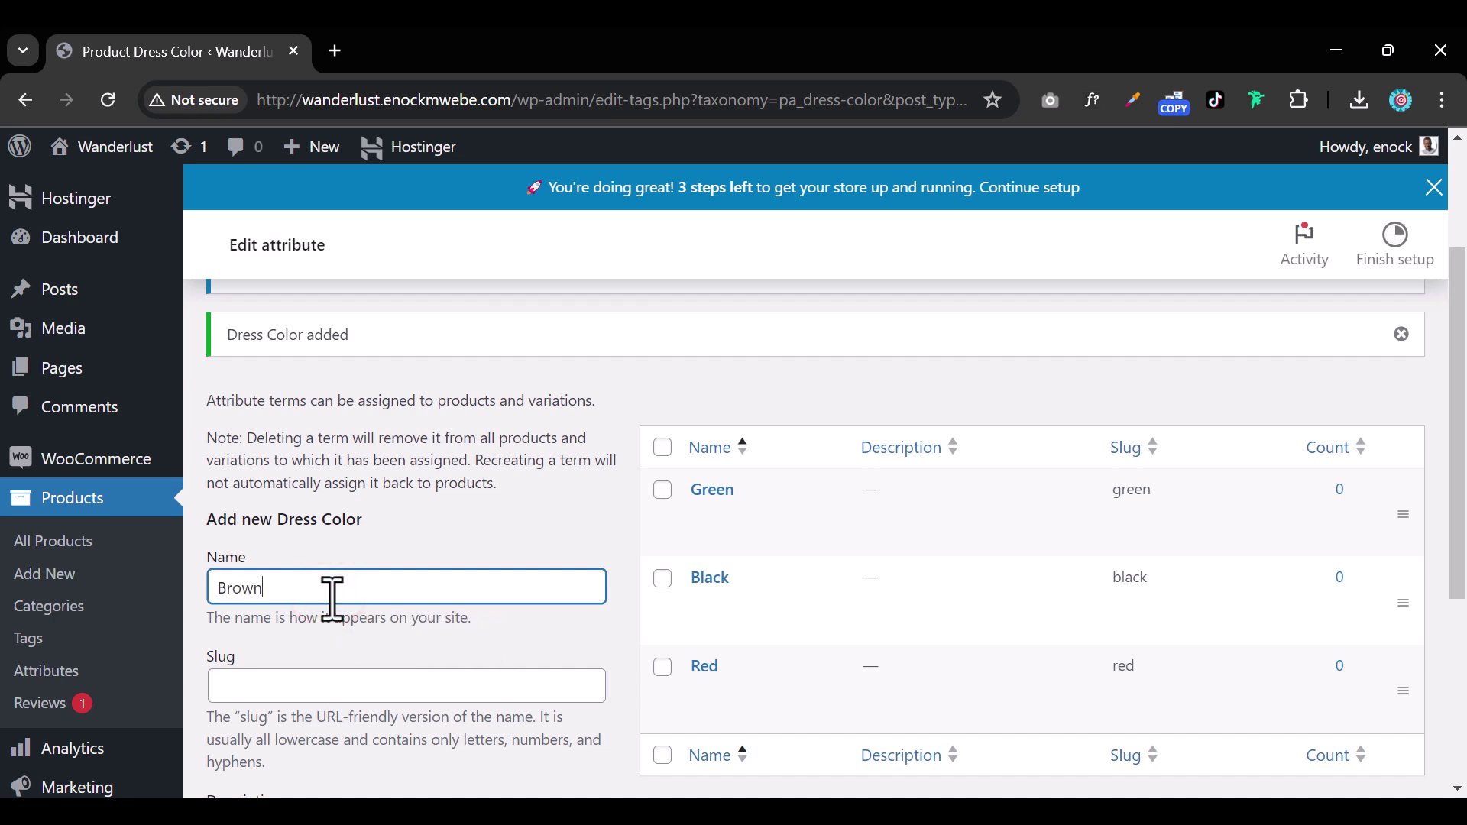
scroll(333, 598, down, 5)
click(295, 701)
click(272, 580)
text(Oran)
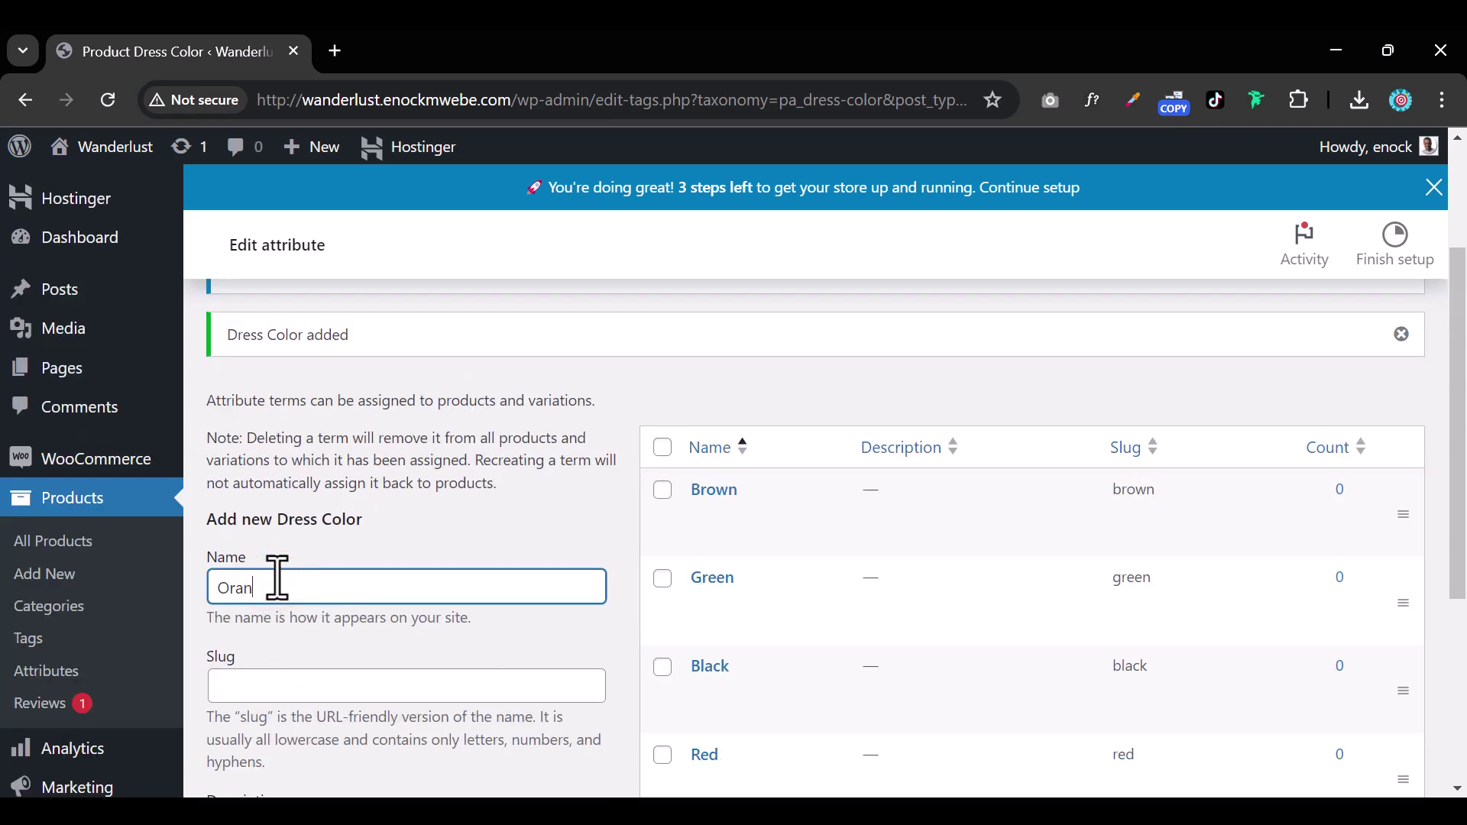
text(ge)
scroll(290, 584, down, 5)
click(288, 673)
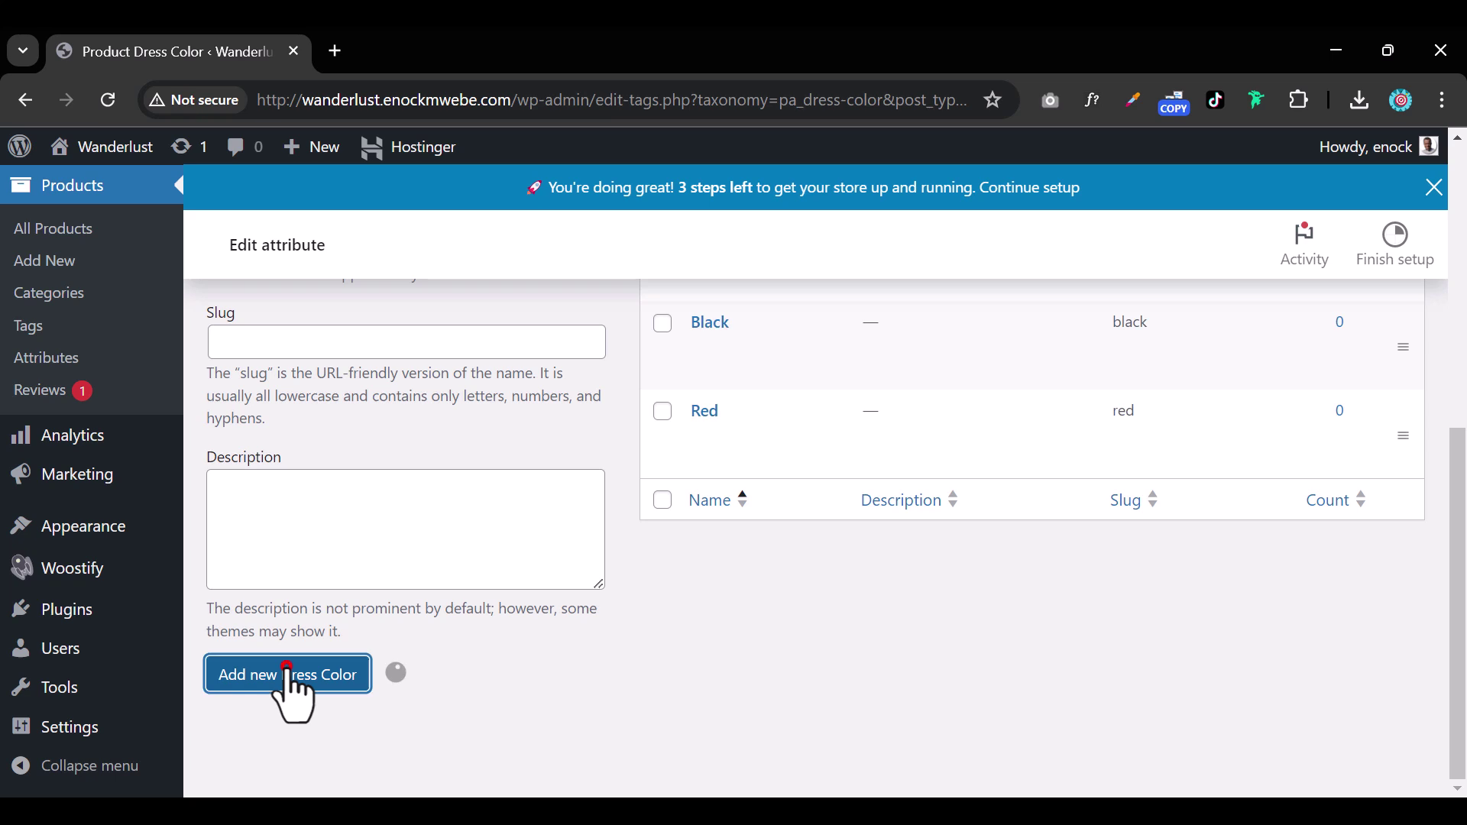
- Start a new product and name it "Womens Dress"
scroll(726, 680, up, 4)
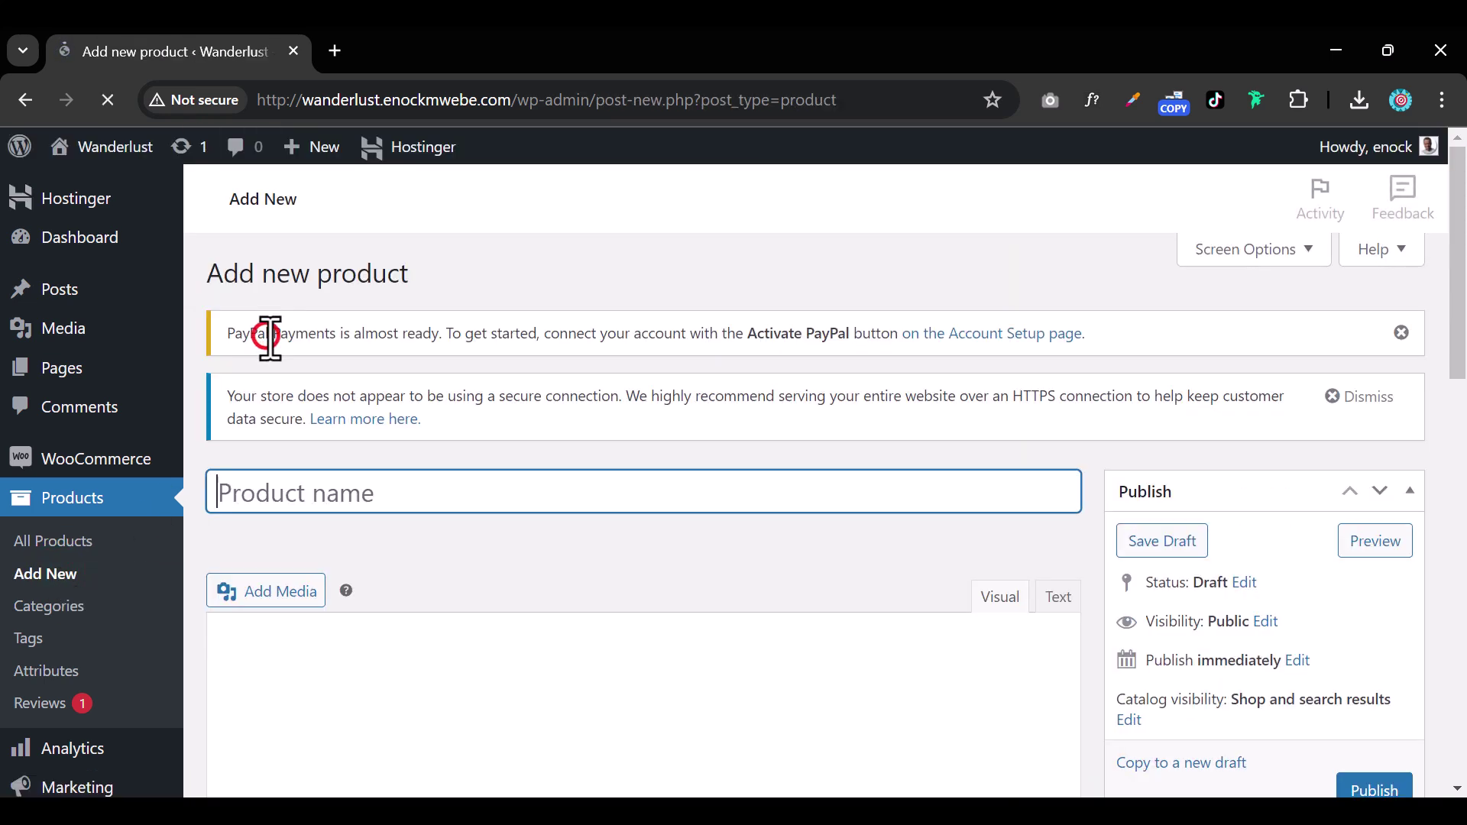
click(269, 337)
text(Womens Dress)
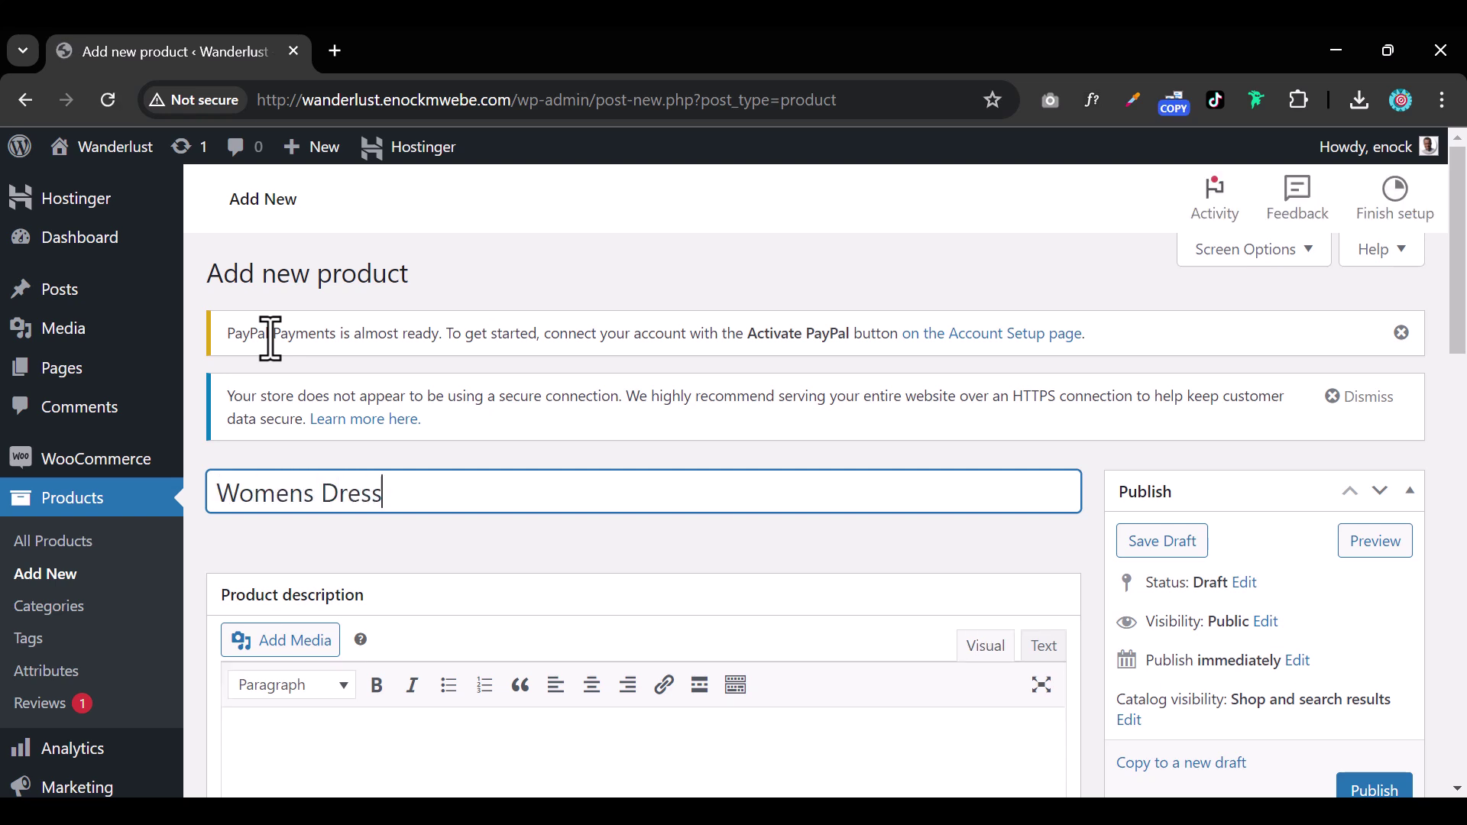
- Set the green polka-dot dress thumbnail photo from the media library as the product image
scroll(1213, 477, down, 5)
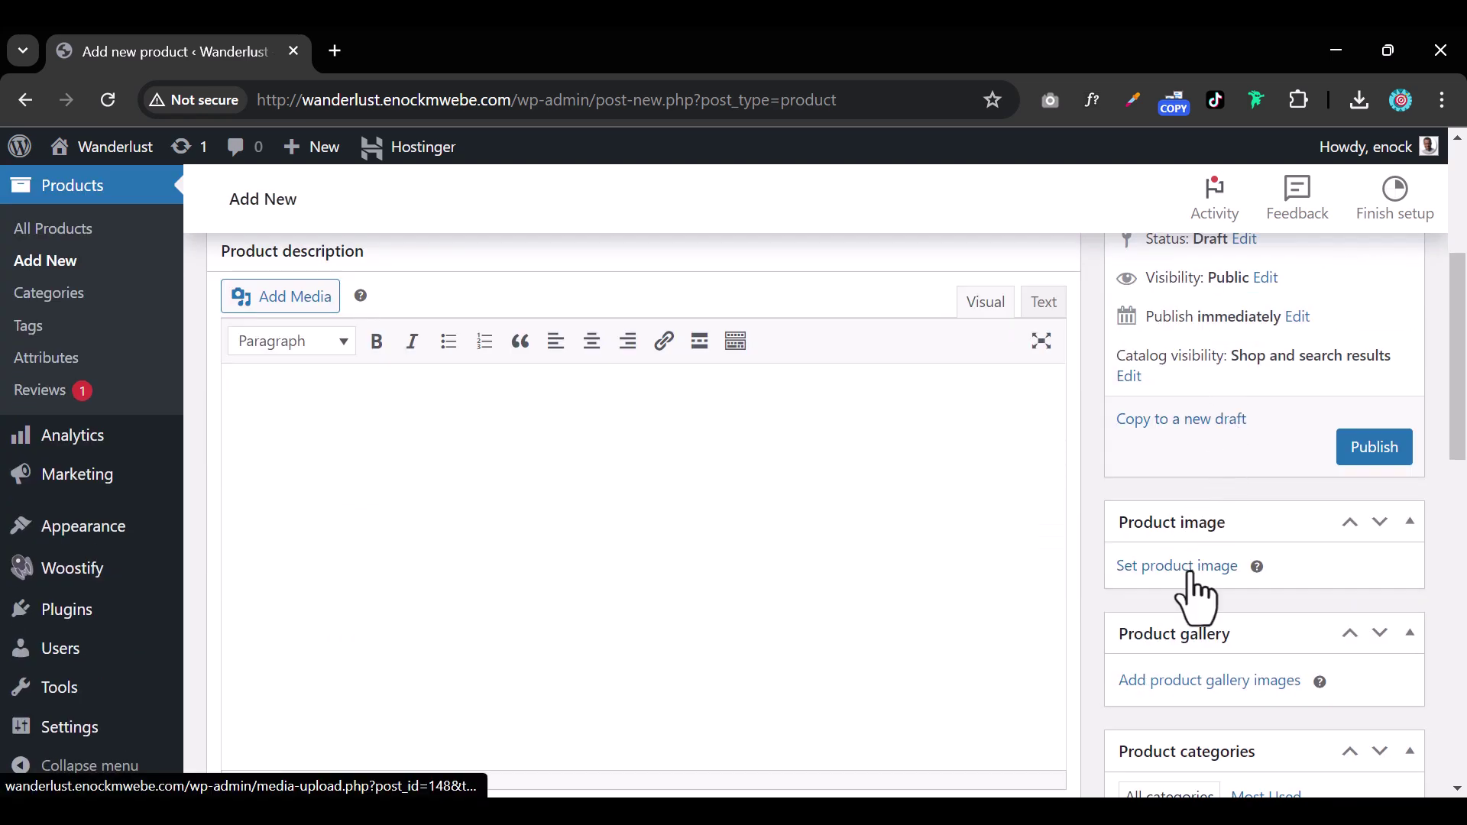
click(1191, 566)
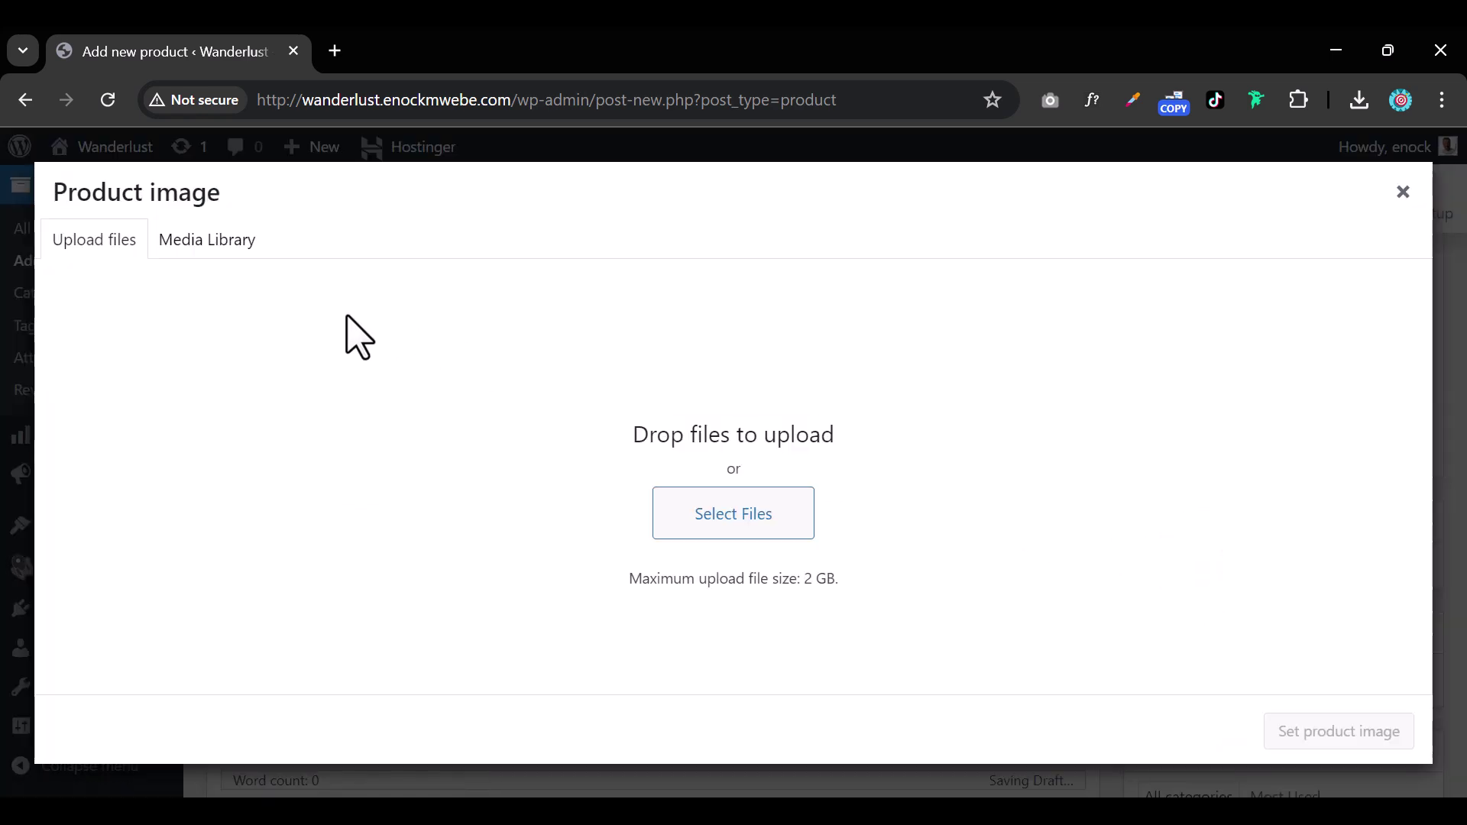
click(202, 244)
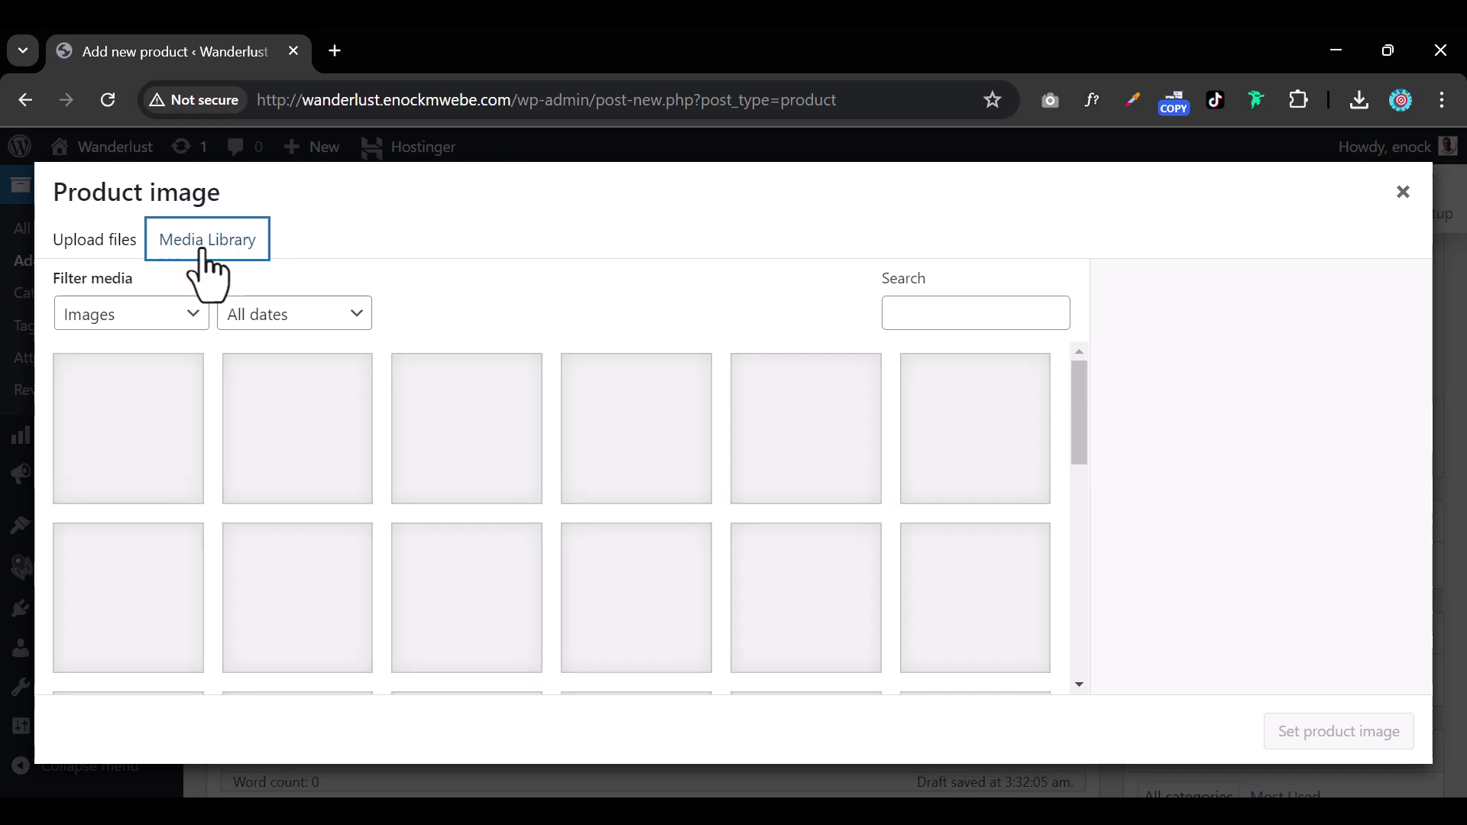
scroll(764, 553, down, 2)
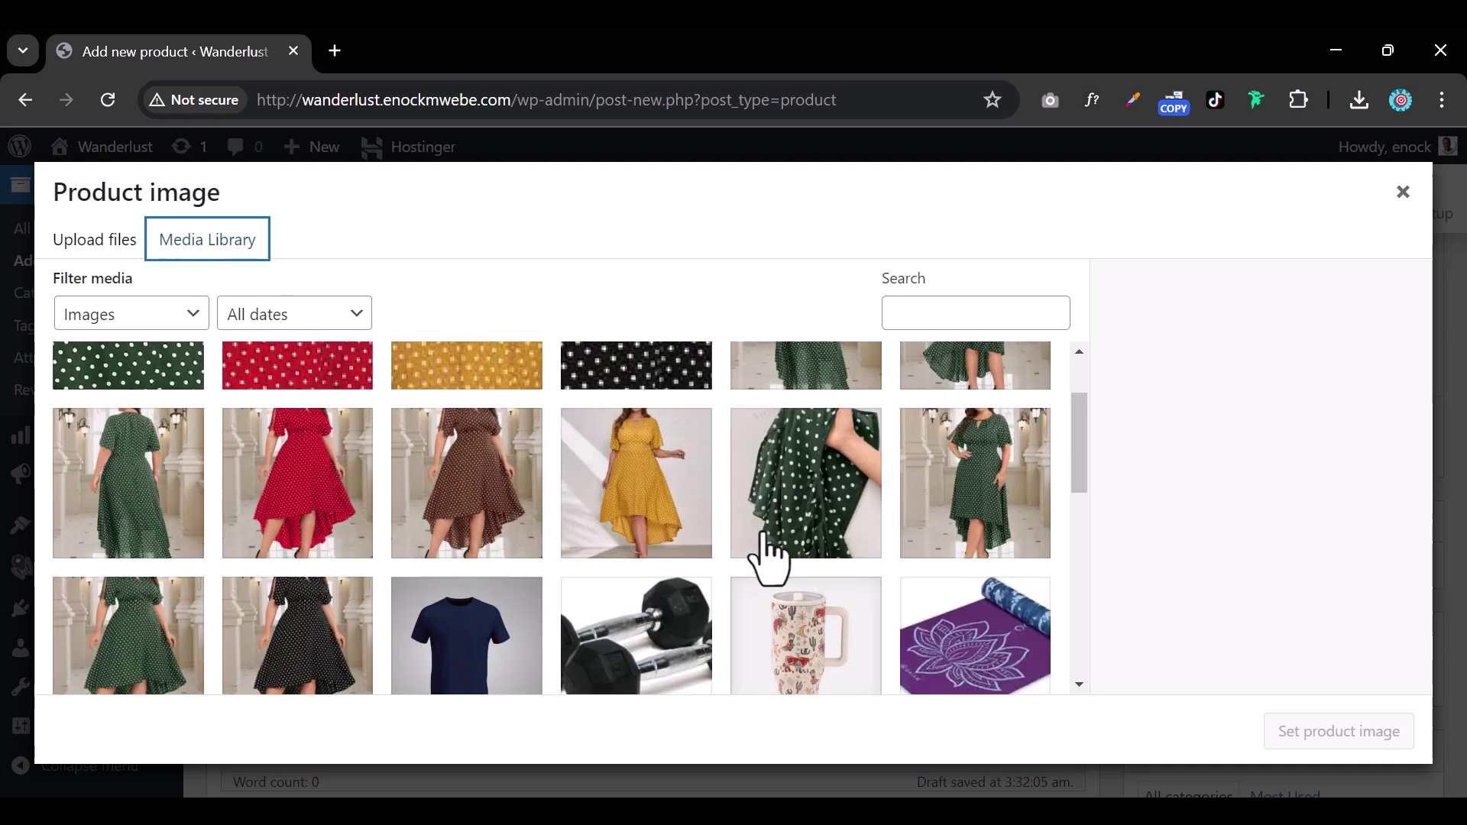
scroll(767, 555, down, 2)
click(156, 528)
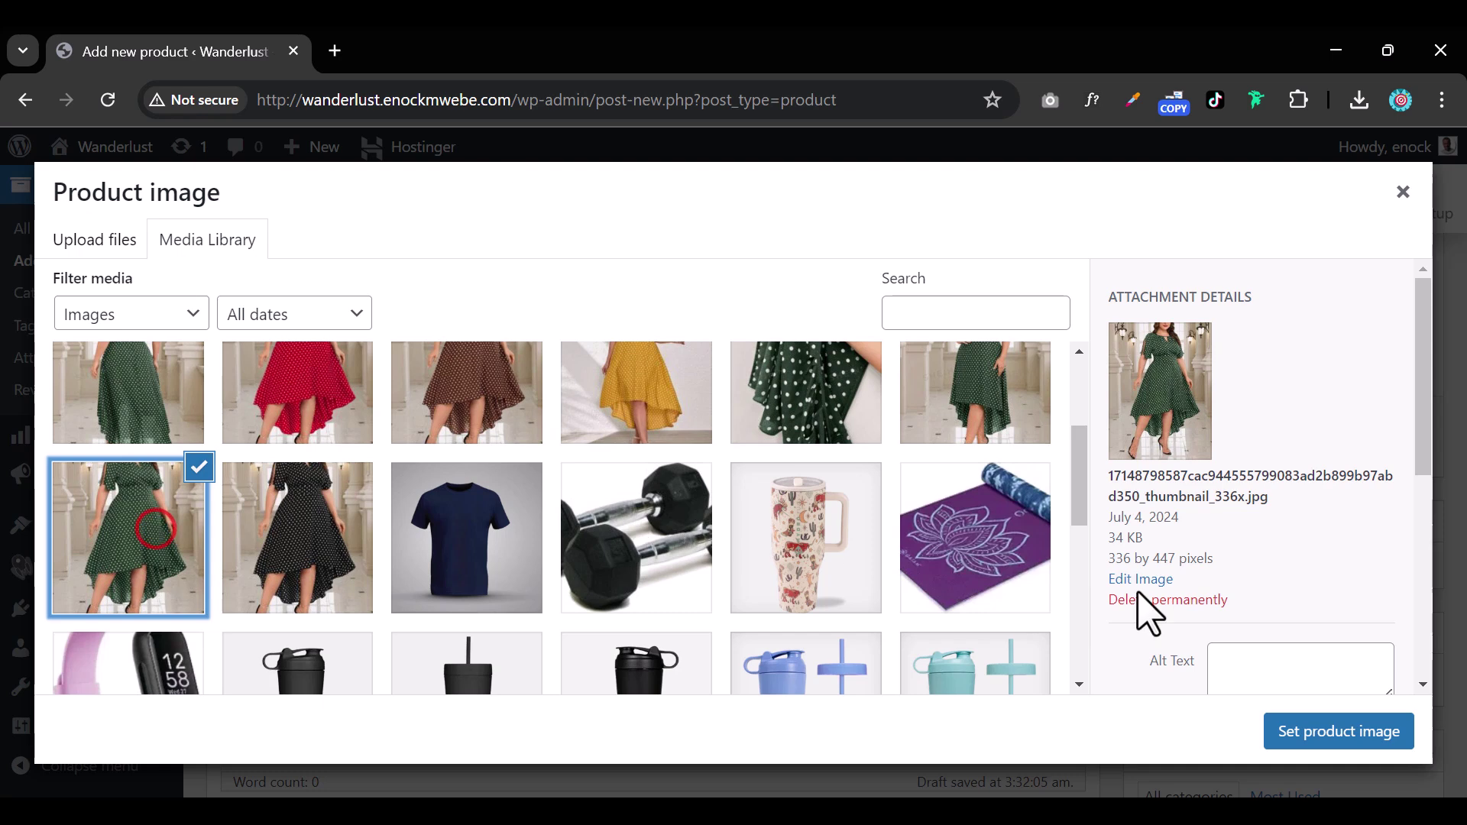
click(1331, 726)
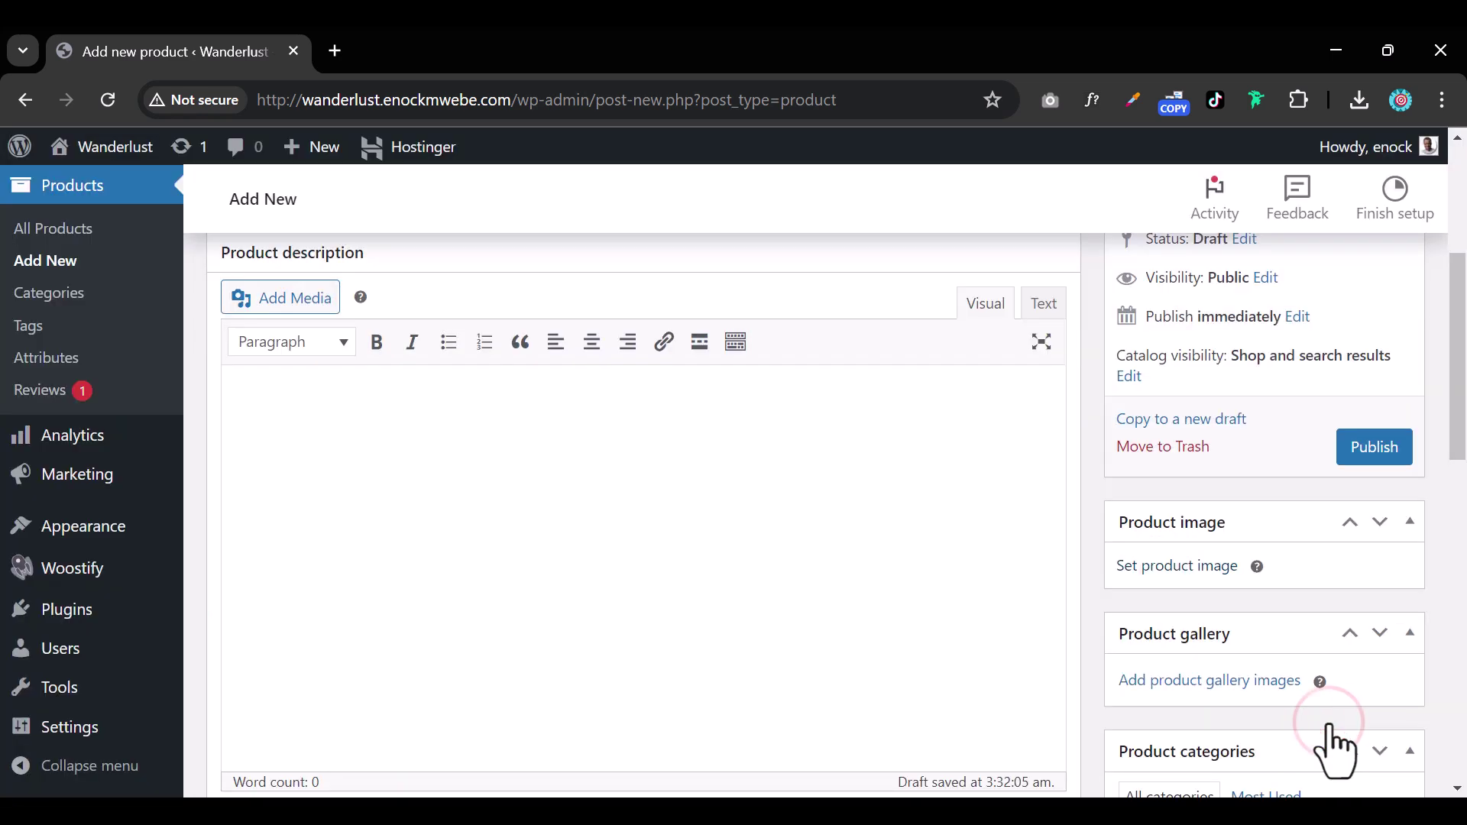
- Add five green polka-dot dress photos from the media library to the product gallery, including the fabric close-up and the front and back views
scroll(1322, 703, down, 4)
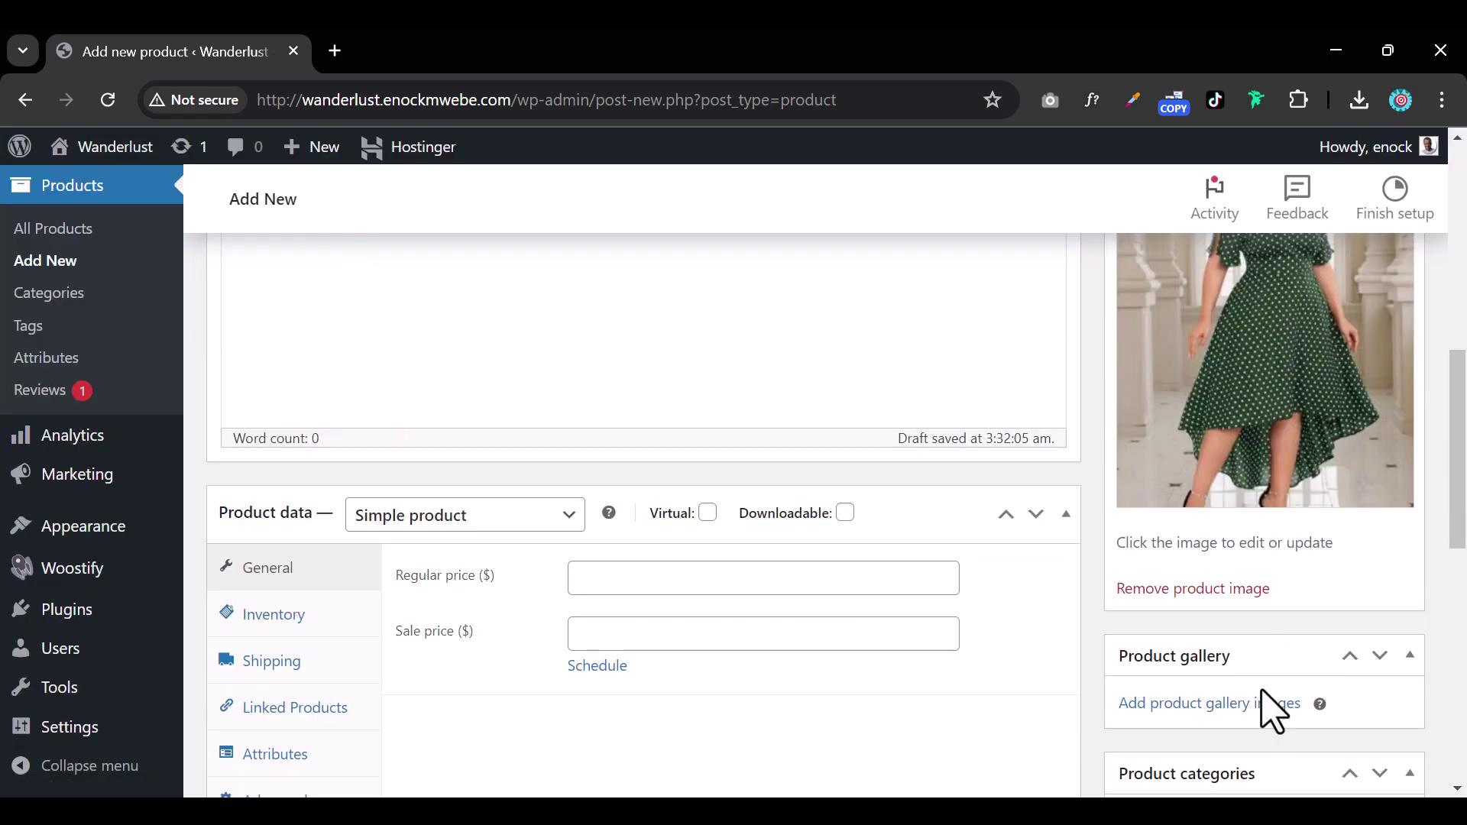
click(1192, 701)
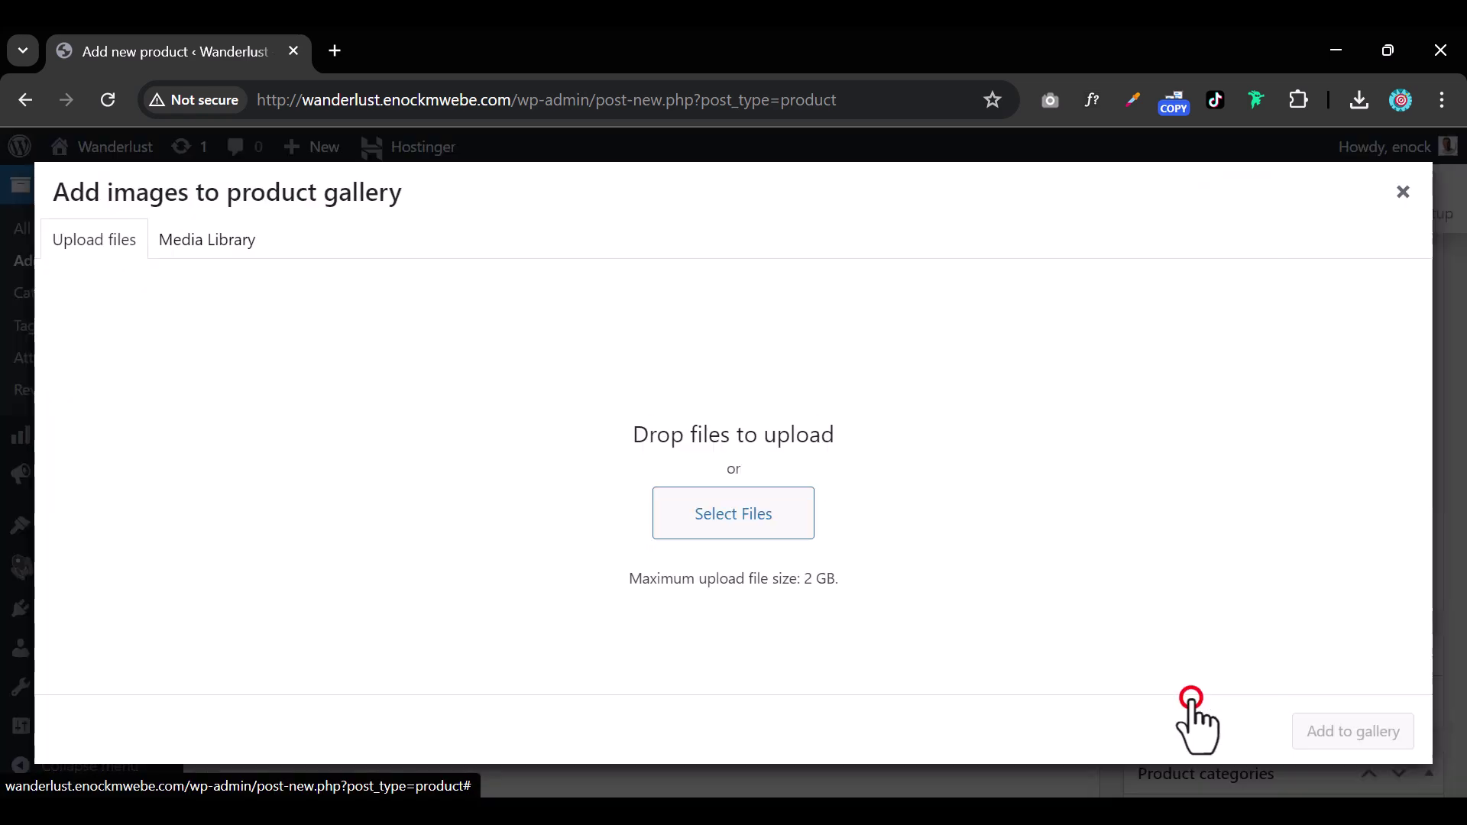
click(215, 239)
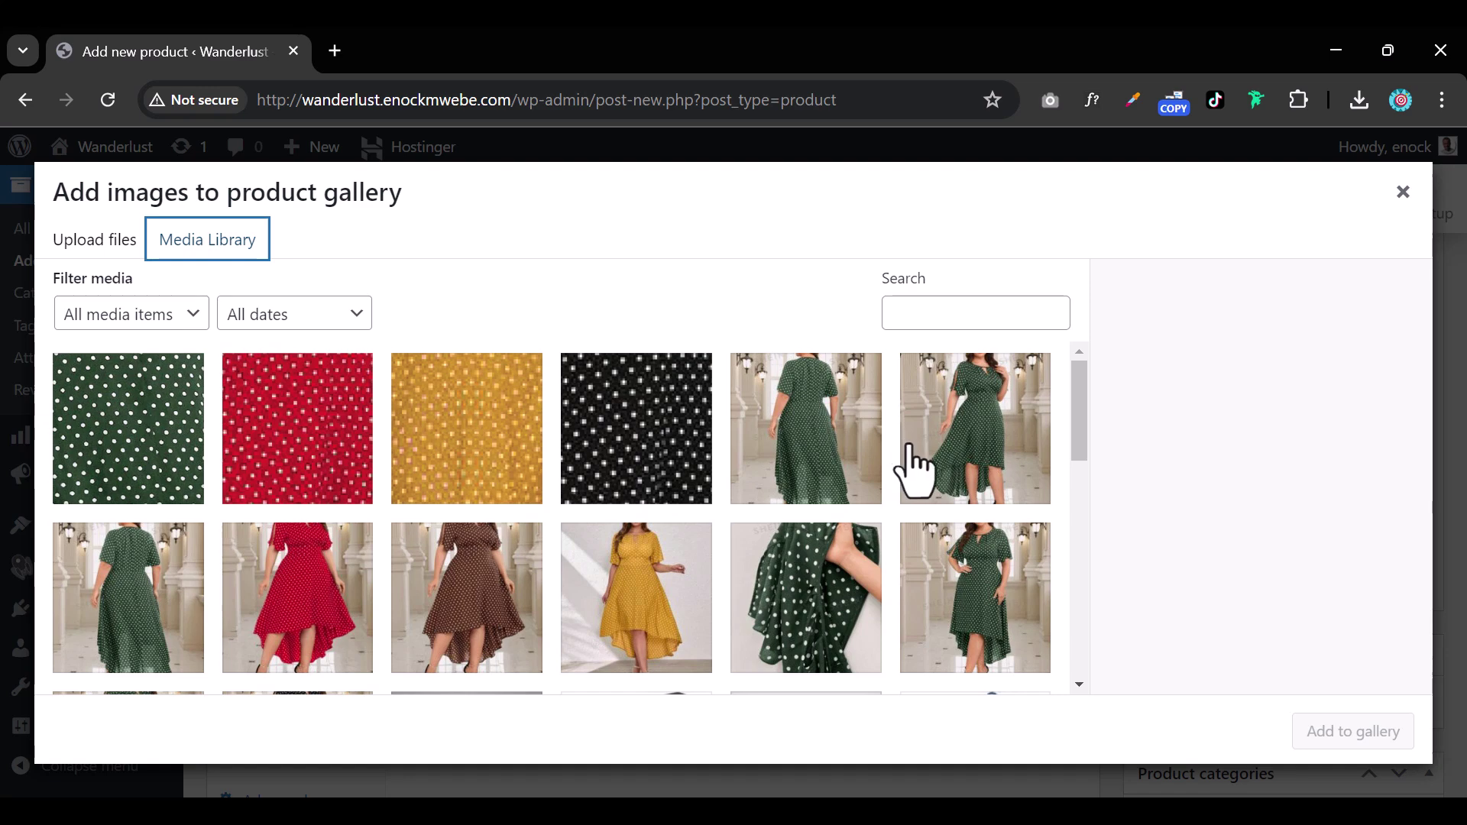
scroll(829, 524, down, 3)
scroll(828, 527, up, 2)
click(824, 510)
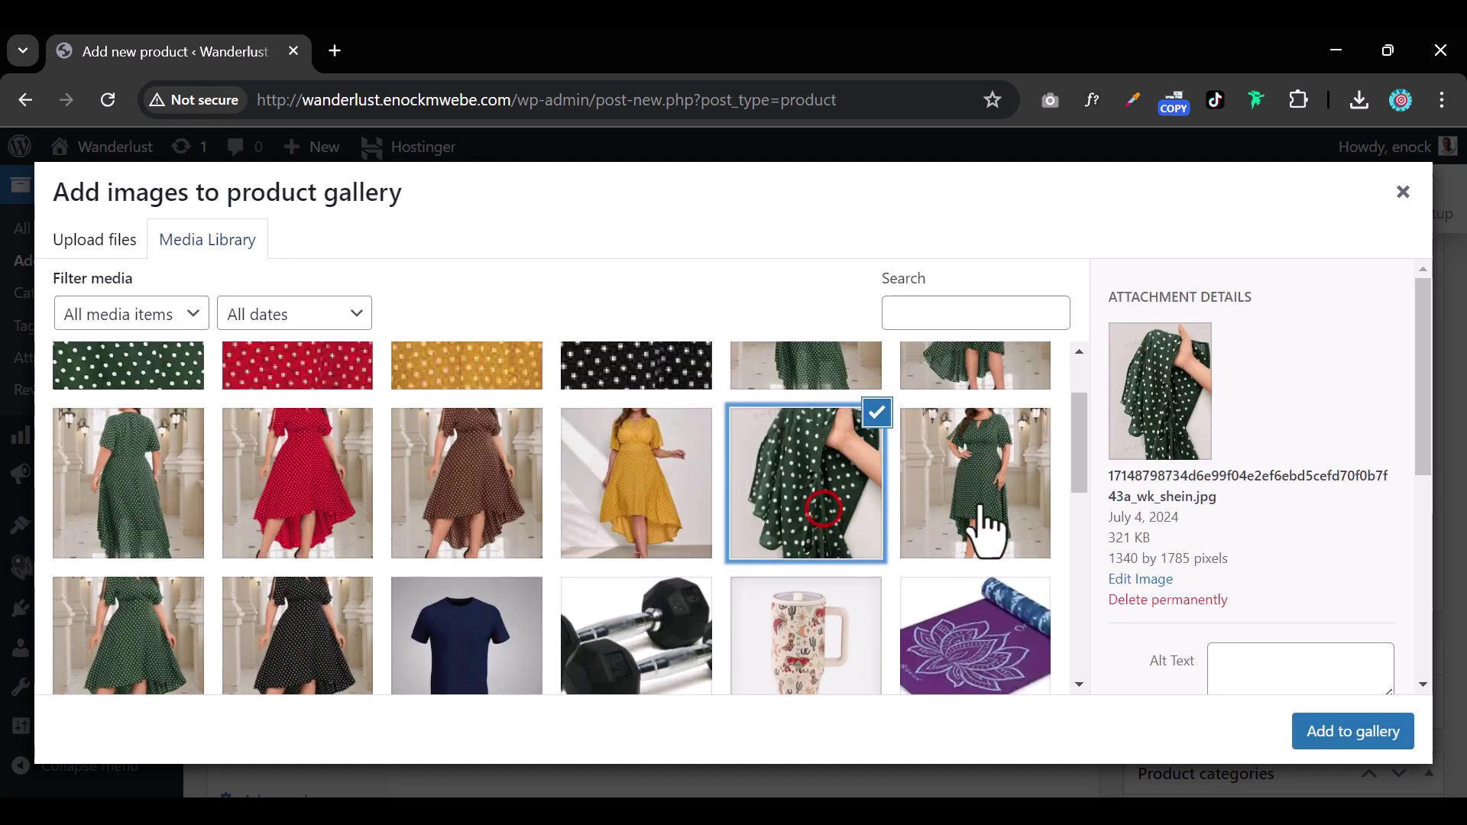
click(992, 493)
click(164, 474)
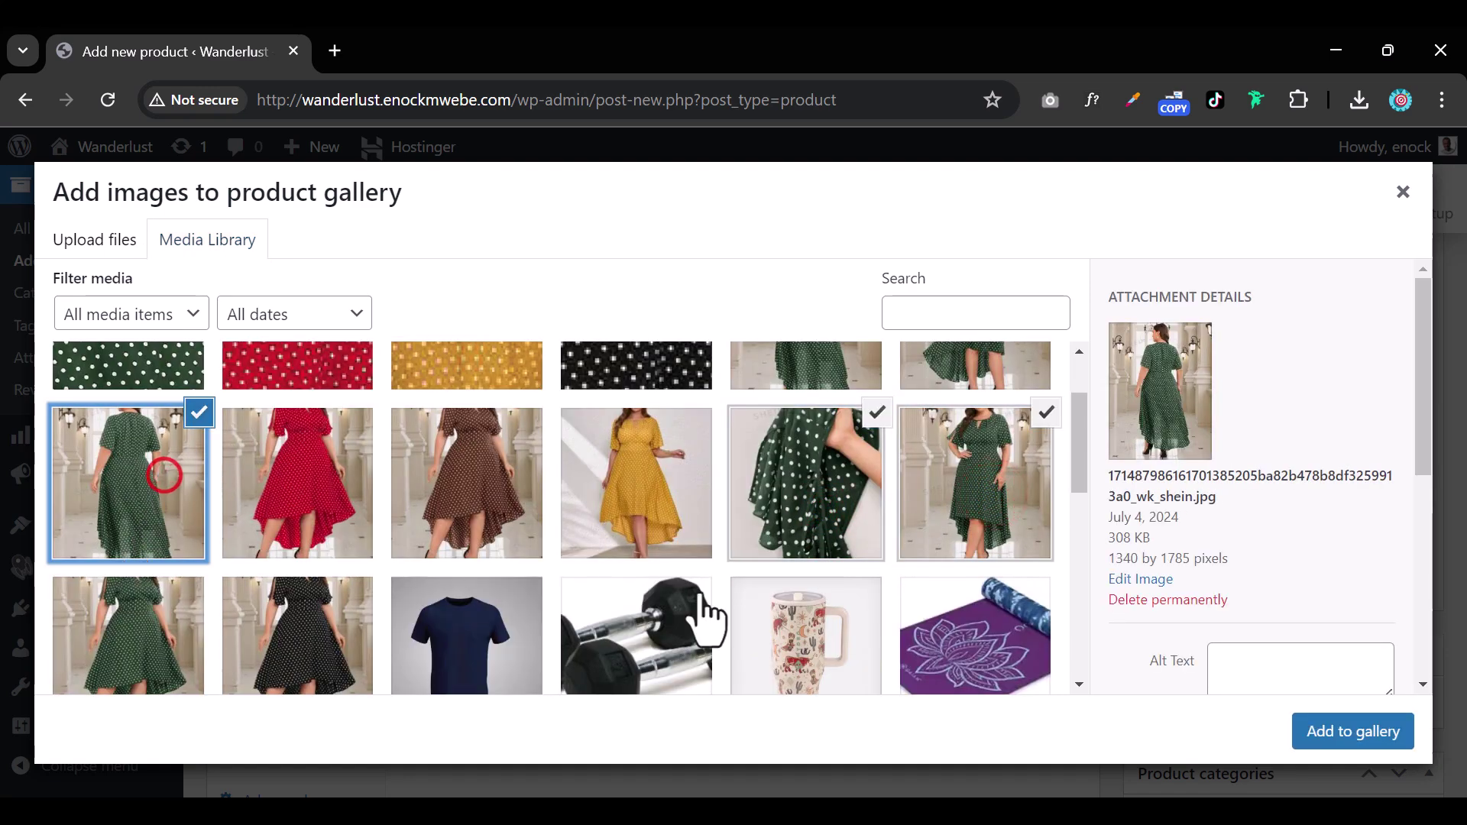
scroll(764, 581, up, 2)
click(970, 456)
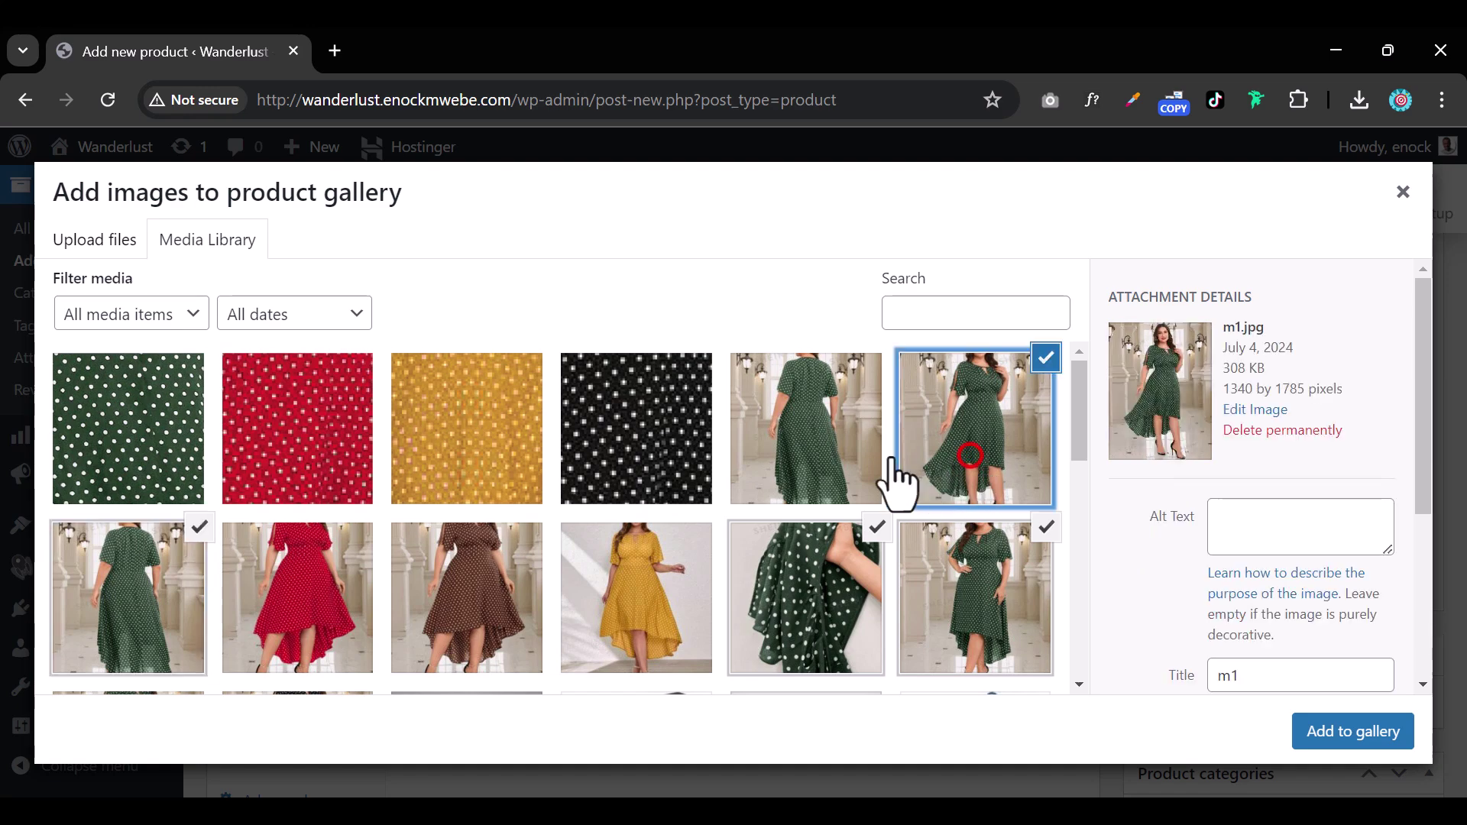
click(797, 430)
click(1339, 731)
- Assign the product to the Apparel category
scroll(1343, 753, down, 3)
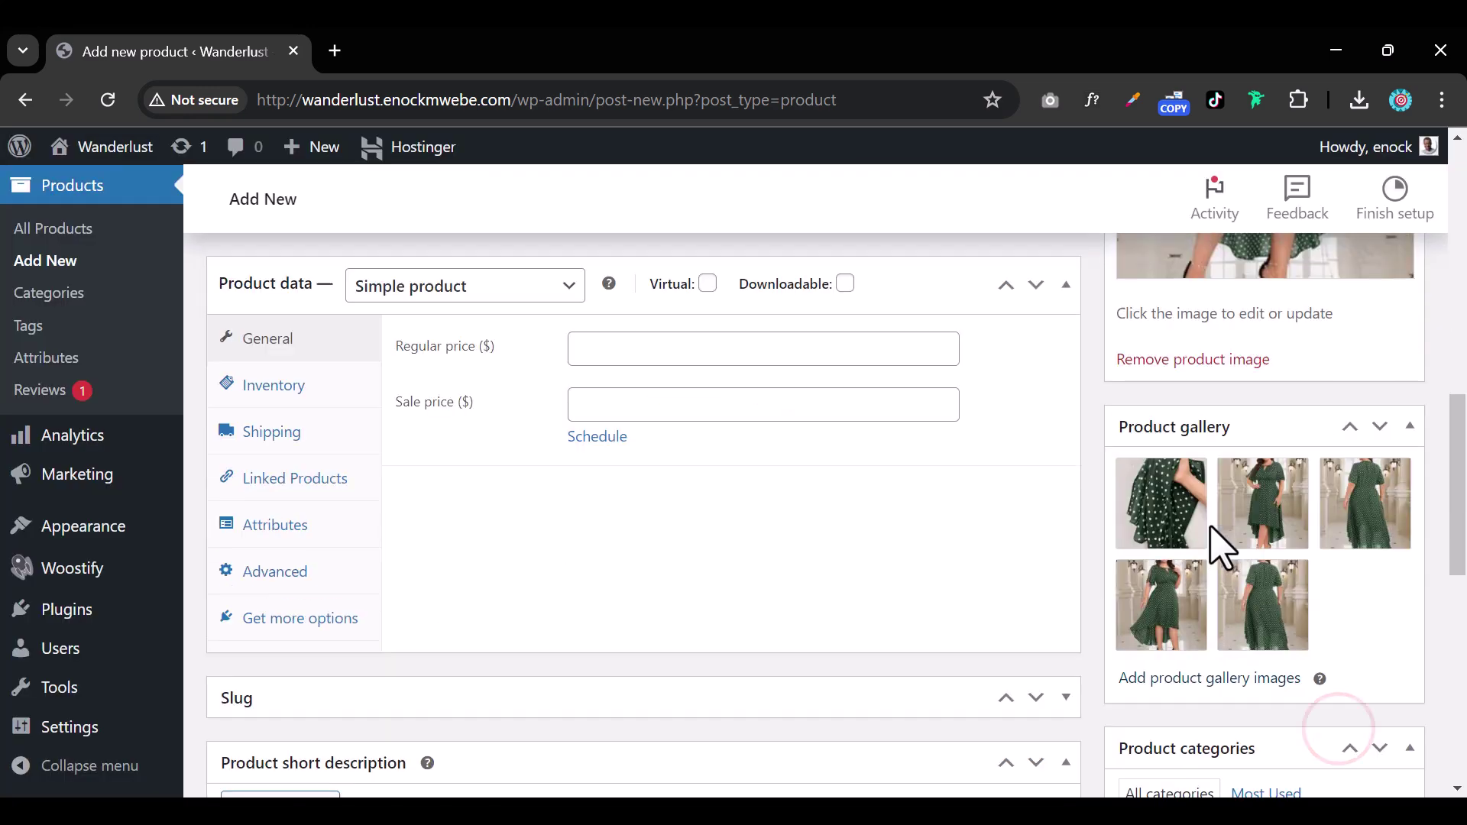
scroll(1345, 608, down, 3)
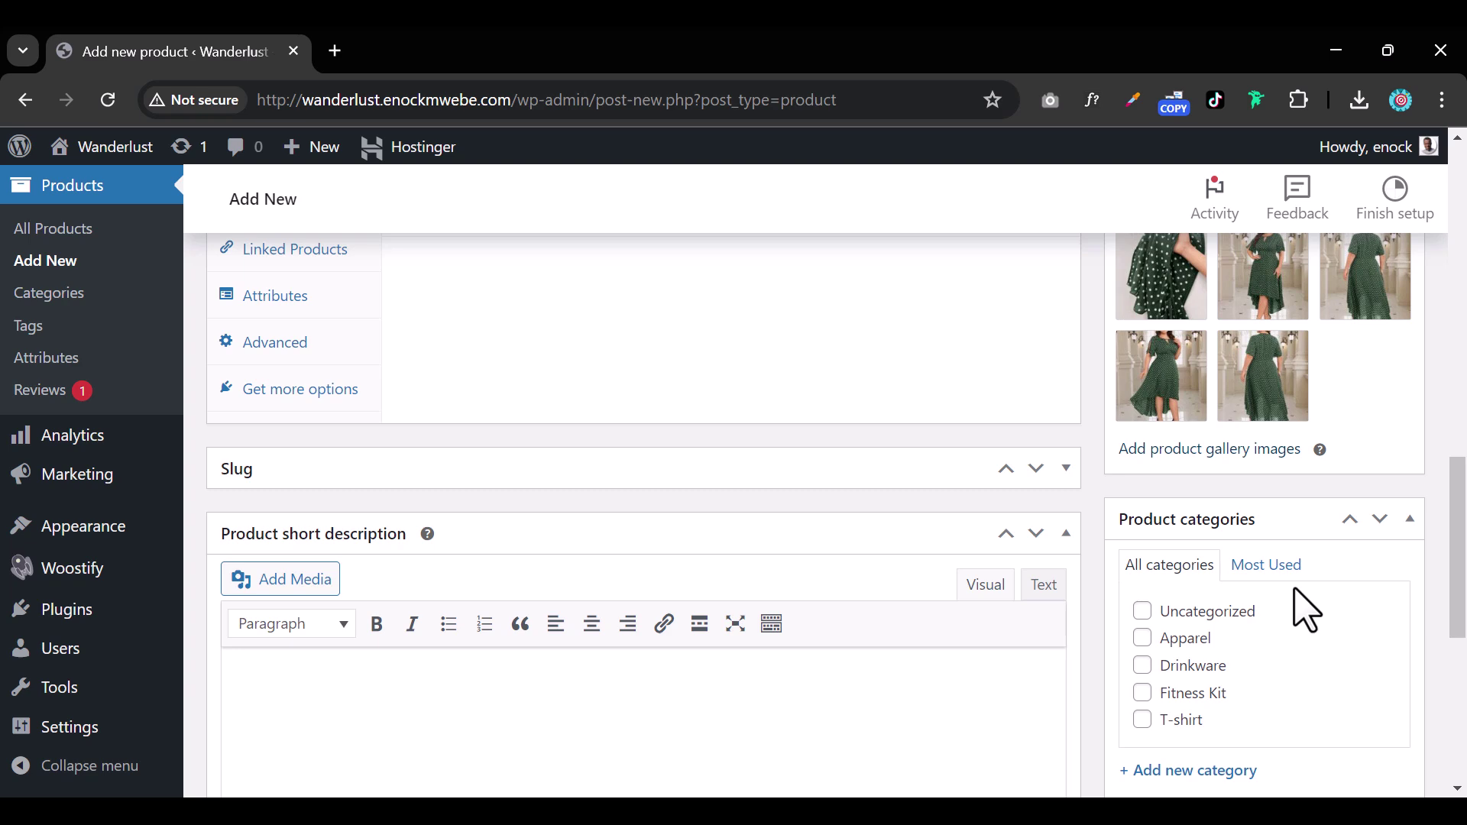
scroll(1299, 612, down, 1)
click(1141, 523)
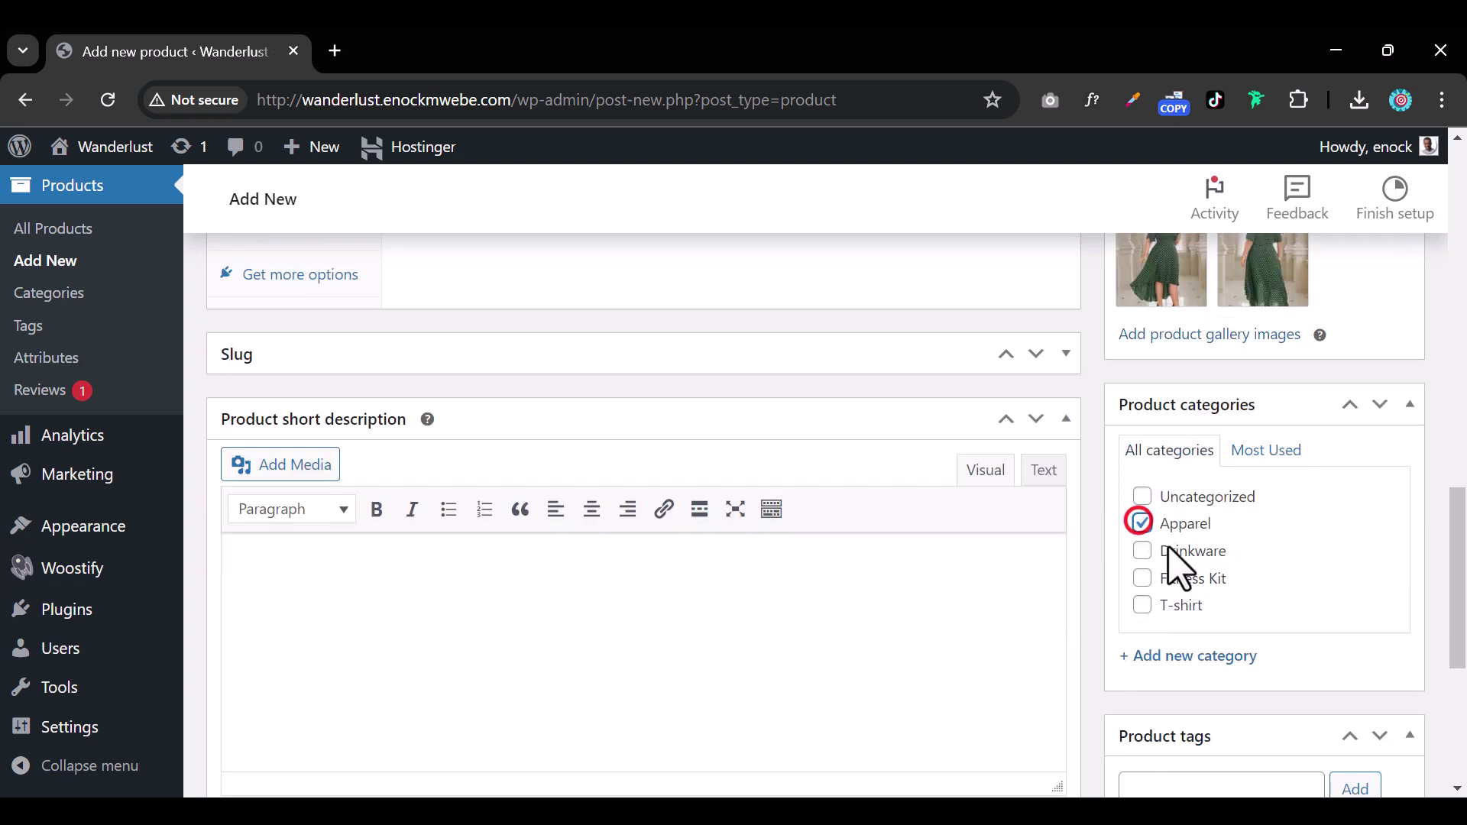
scroll(1169, 573, down, 4)
- Fill the product description with the full Classic Cotton T-Shirt text from the clipboard history
scroll(1184, 593, up, 7)
scroll(1179, 589, up, 10)
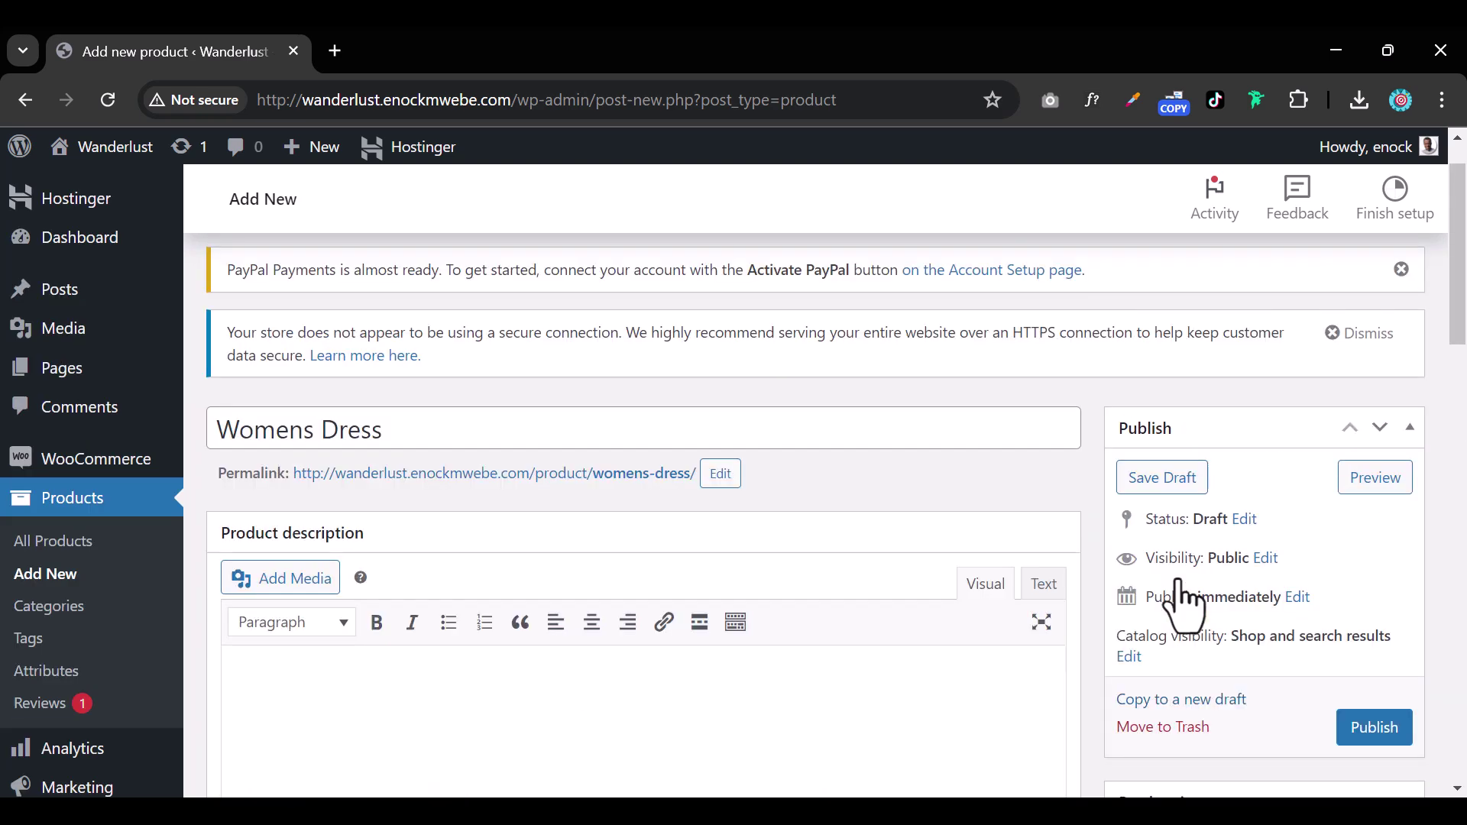
scroll(1179, 596, down, 3)
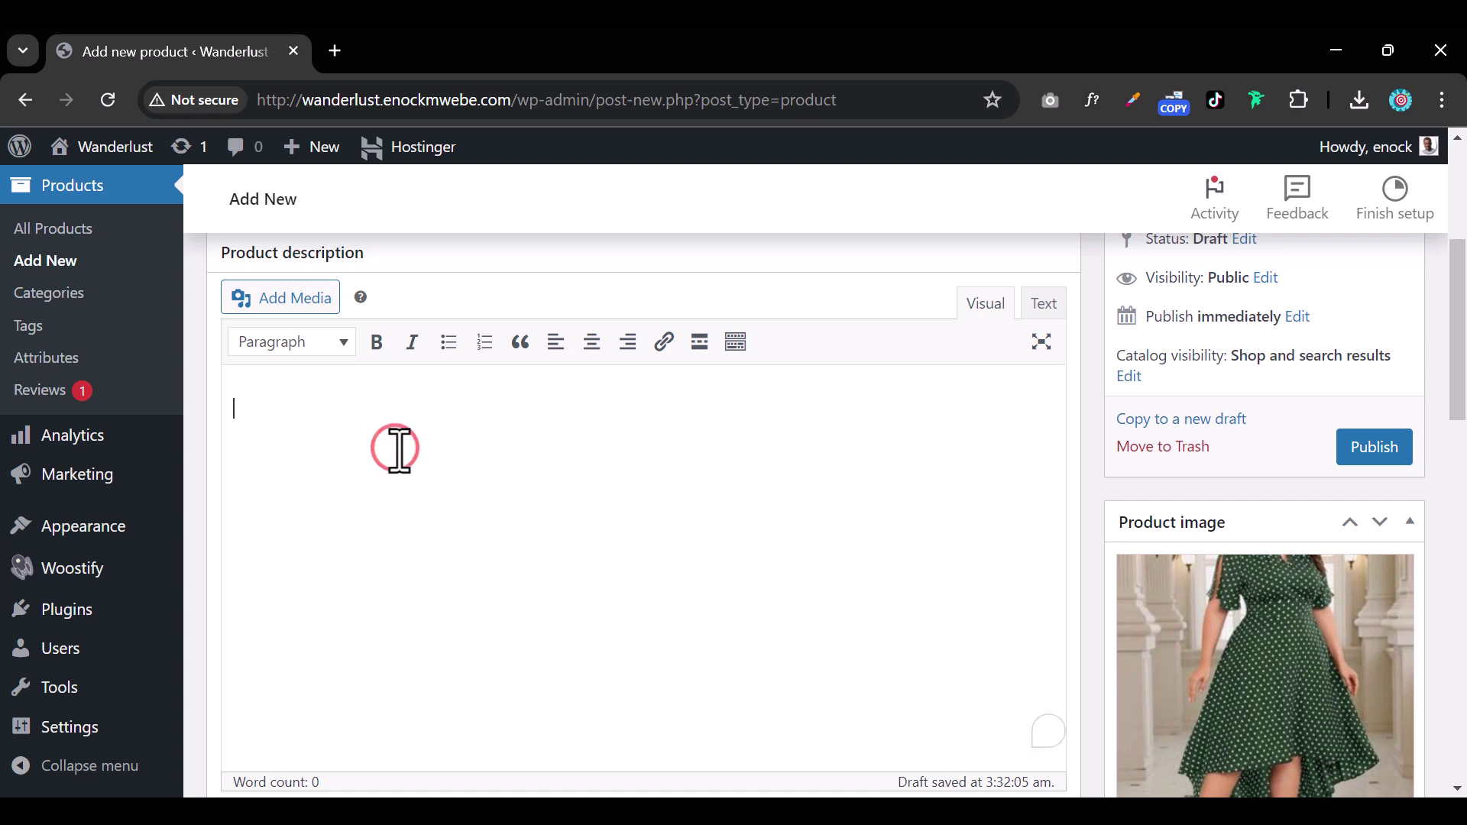
key(super+v)
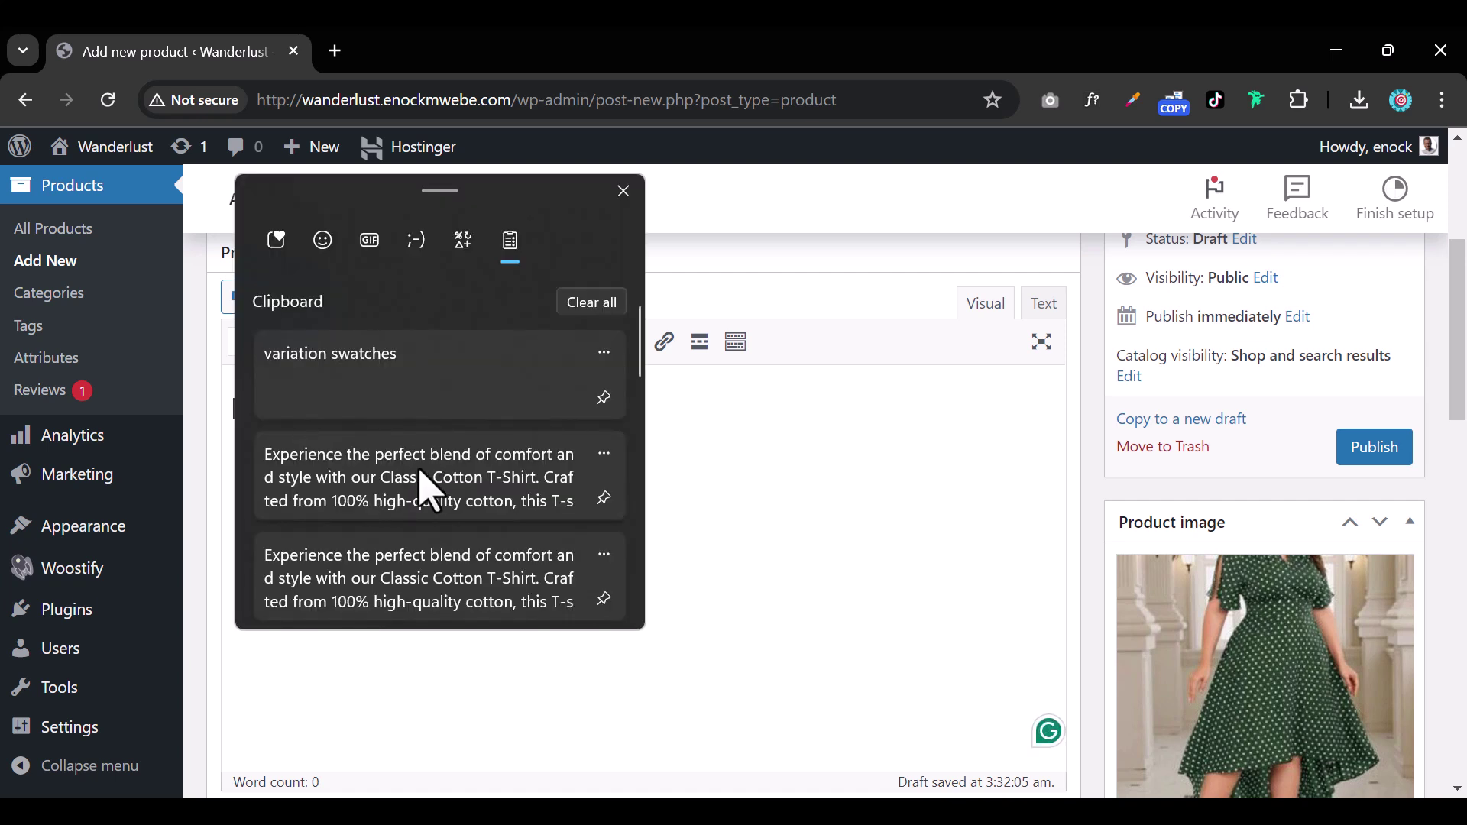
click(409, 550)
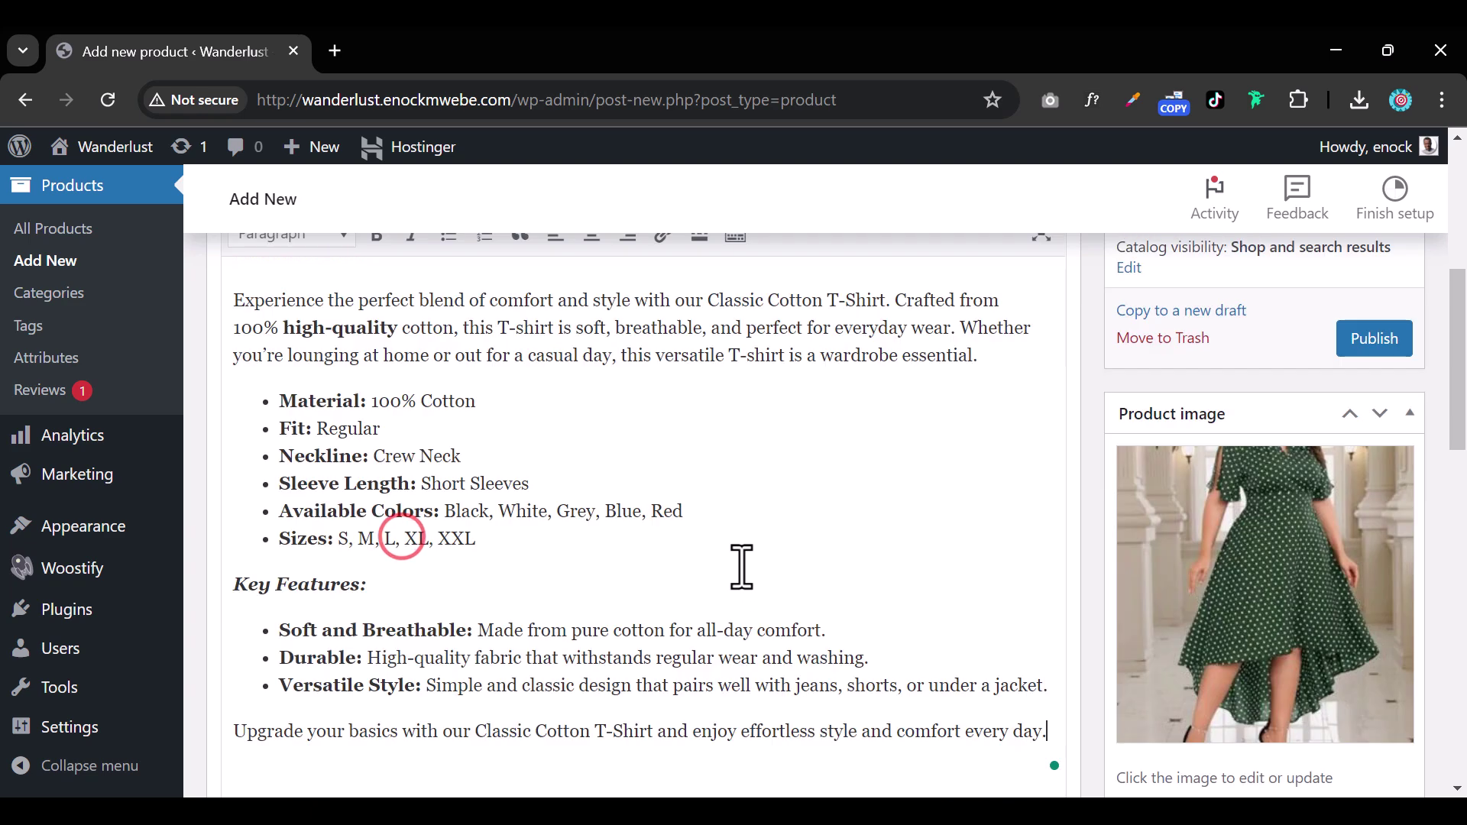
- Fill the product short description with the brief Classic Cotton T-Shirt paragraph from the clipboard history
scroll(507, 514, down, 10)
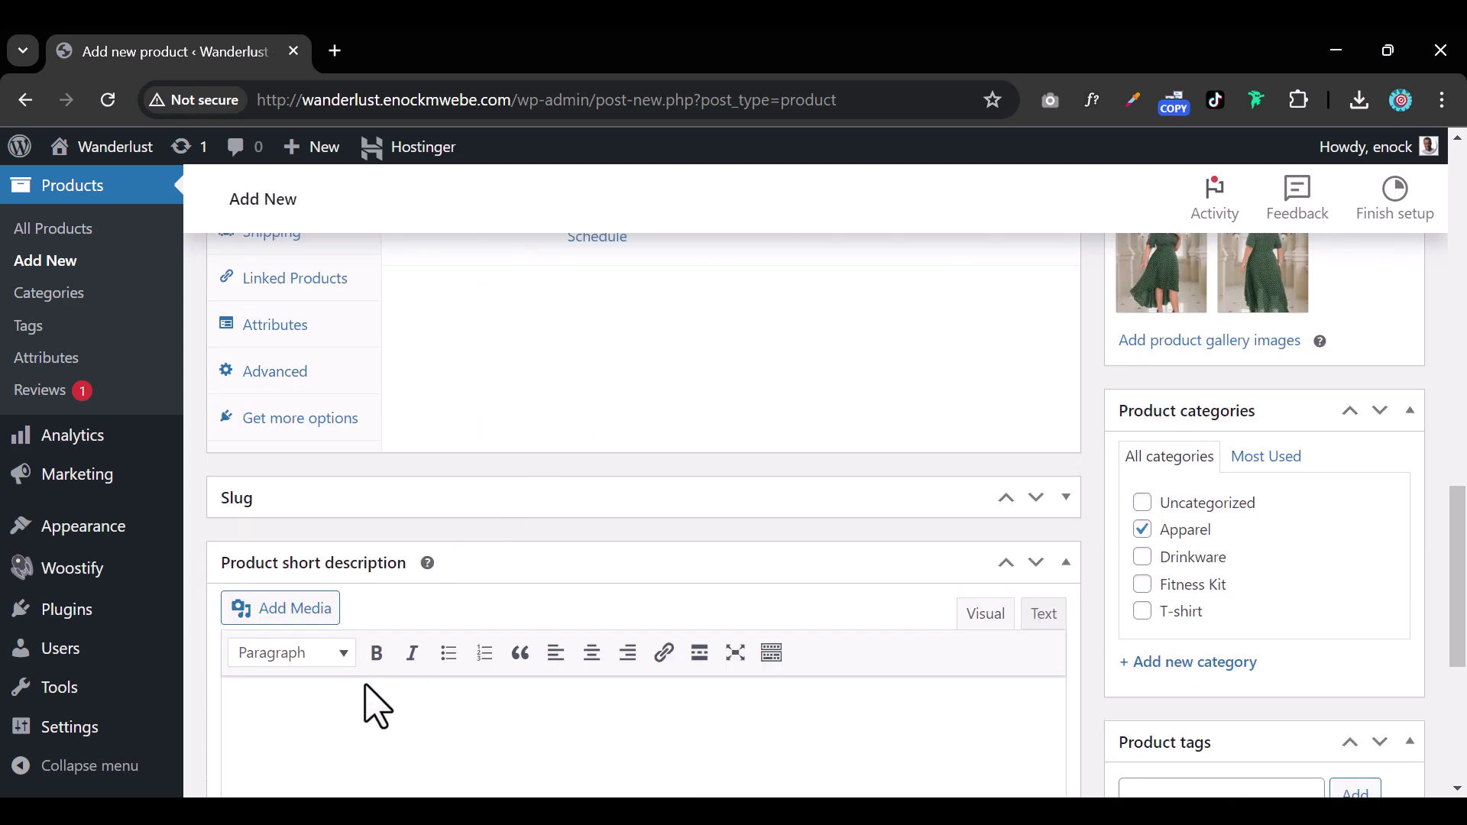
scroll(375, 699, down, 2)
click(392, 649)
key(super+v)
click(442, 468)
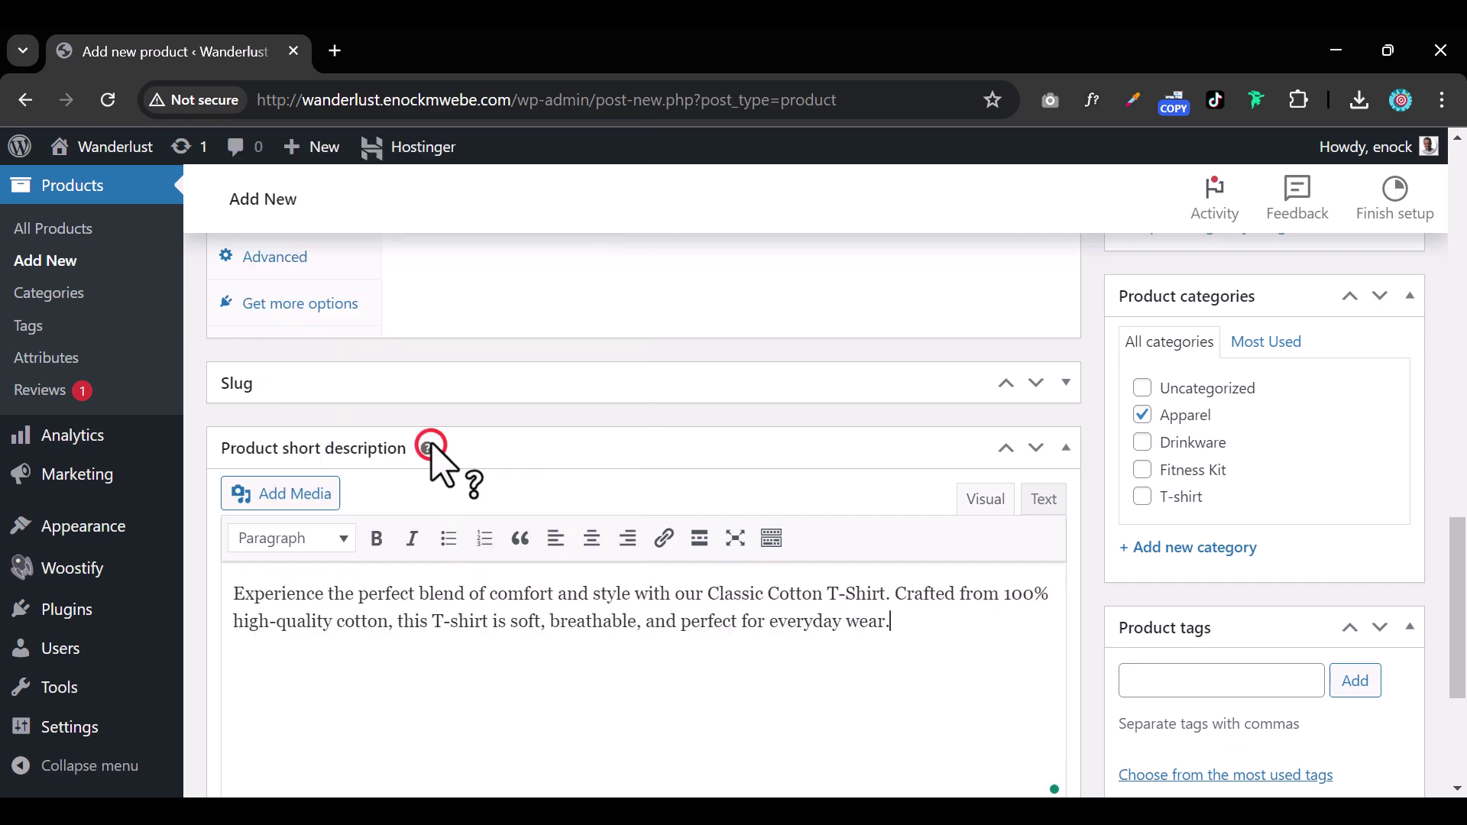
- Change the product type to Variable product
scroll(458, 692, up, 5)
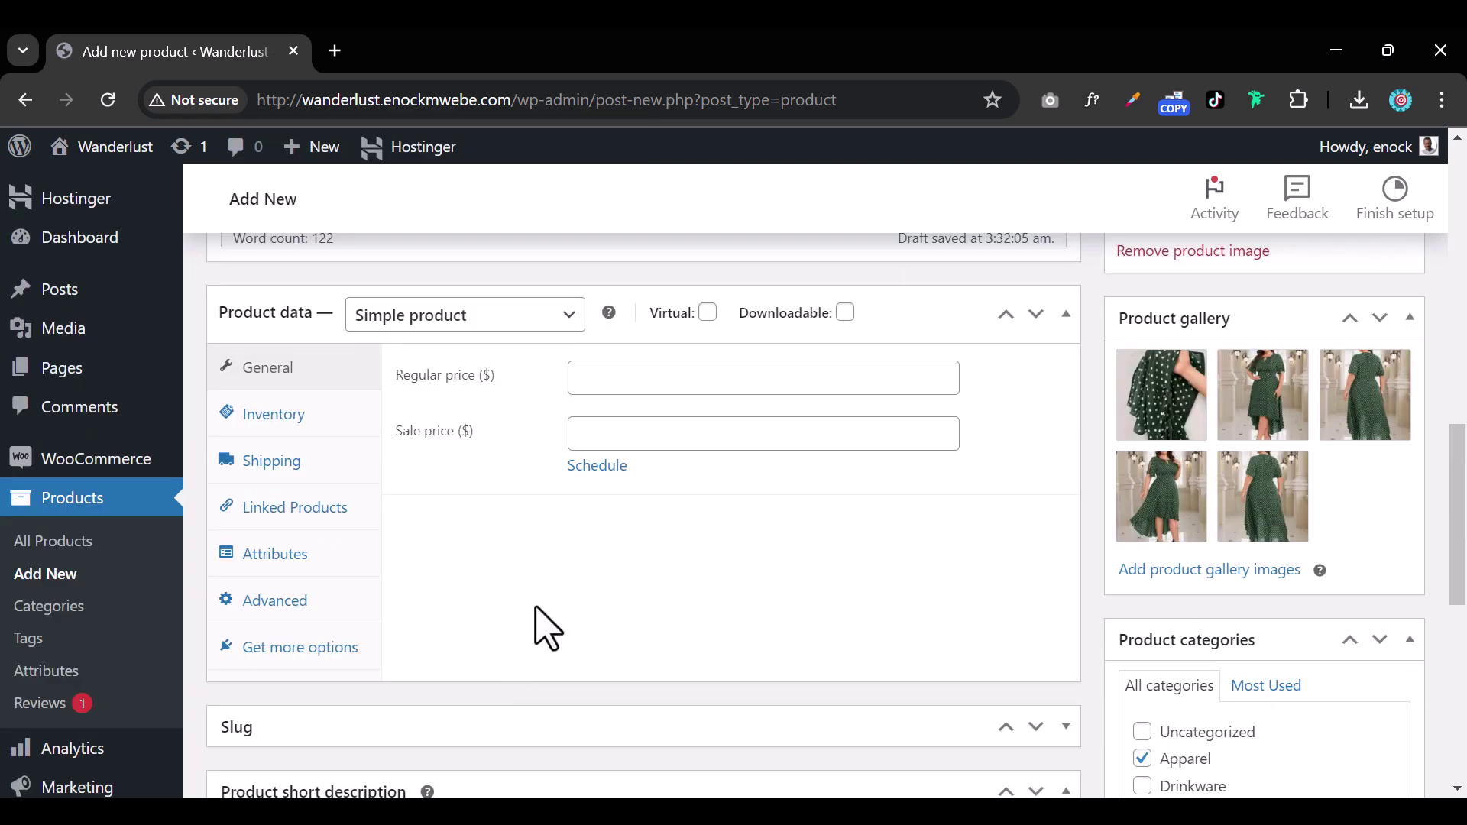
scroll(538, 630, up, 3)
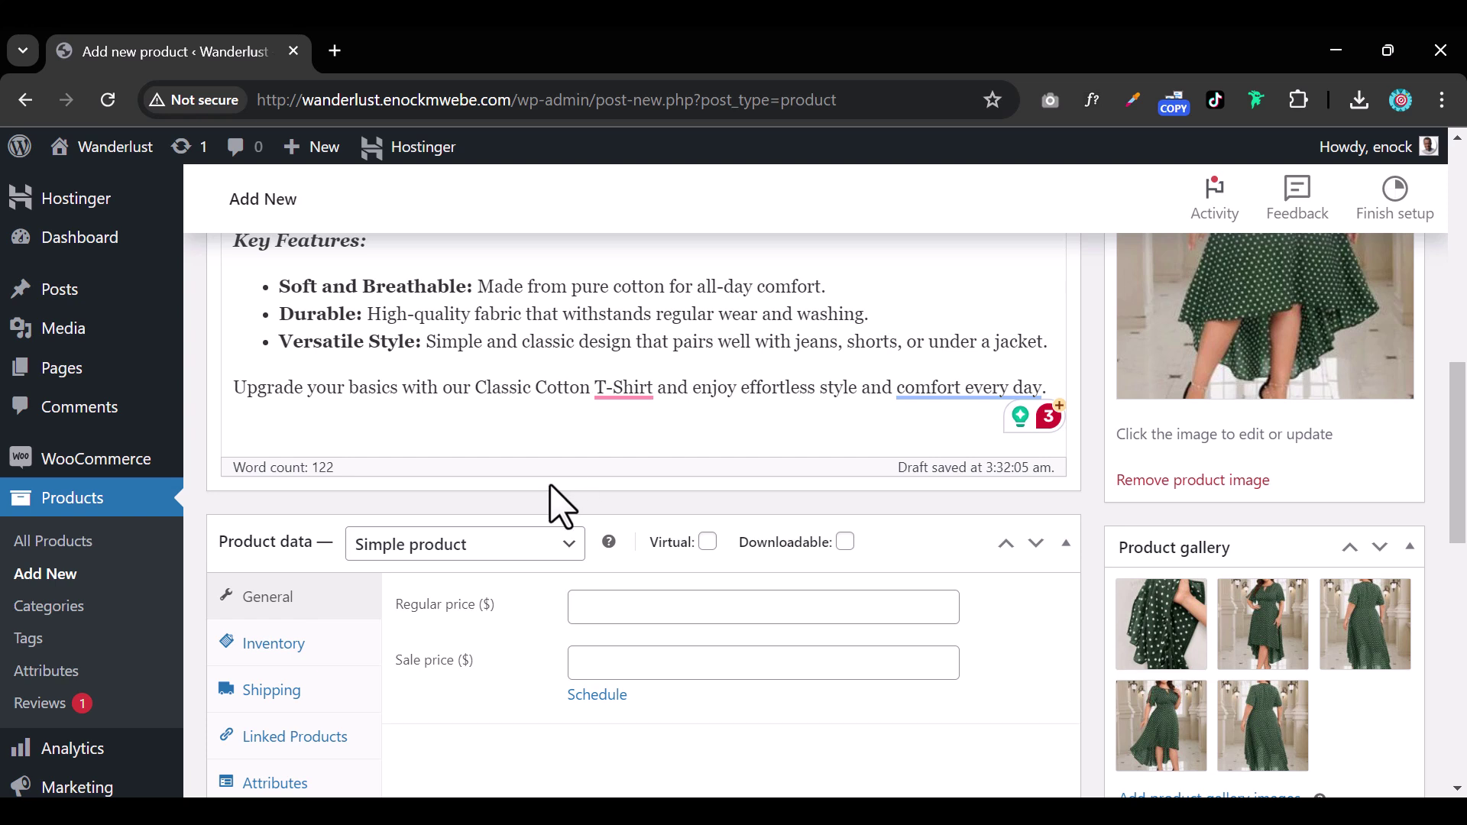
click(484, 561)
click(444, 662)
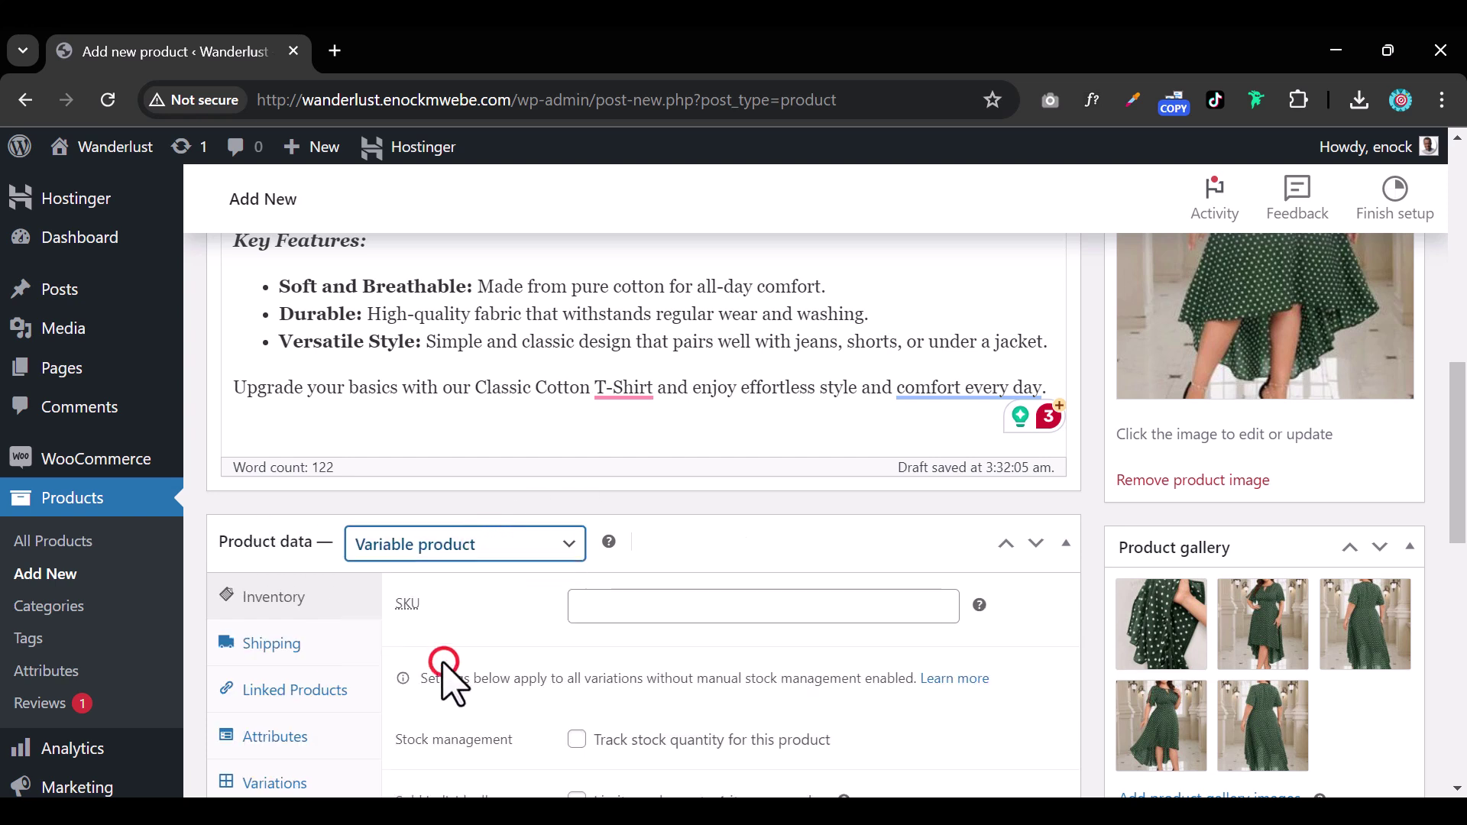
- Add the existing Dress Color attribute to the product with all of its values and save the attributes
scroll(462, 650, down, 2)
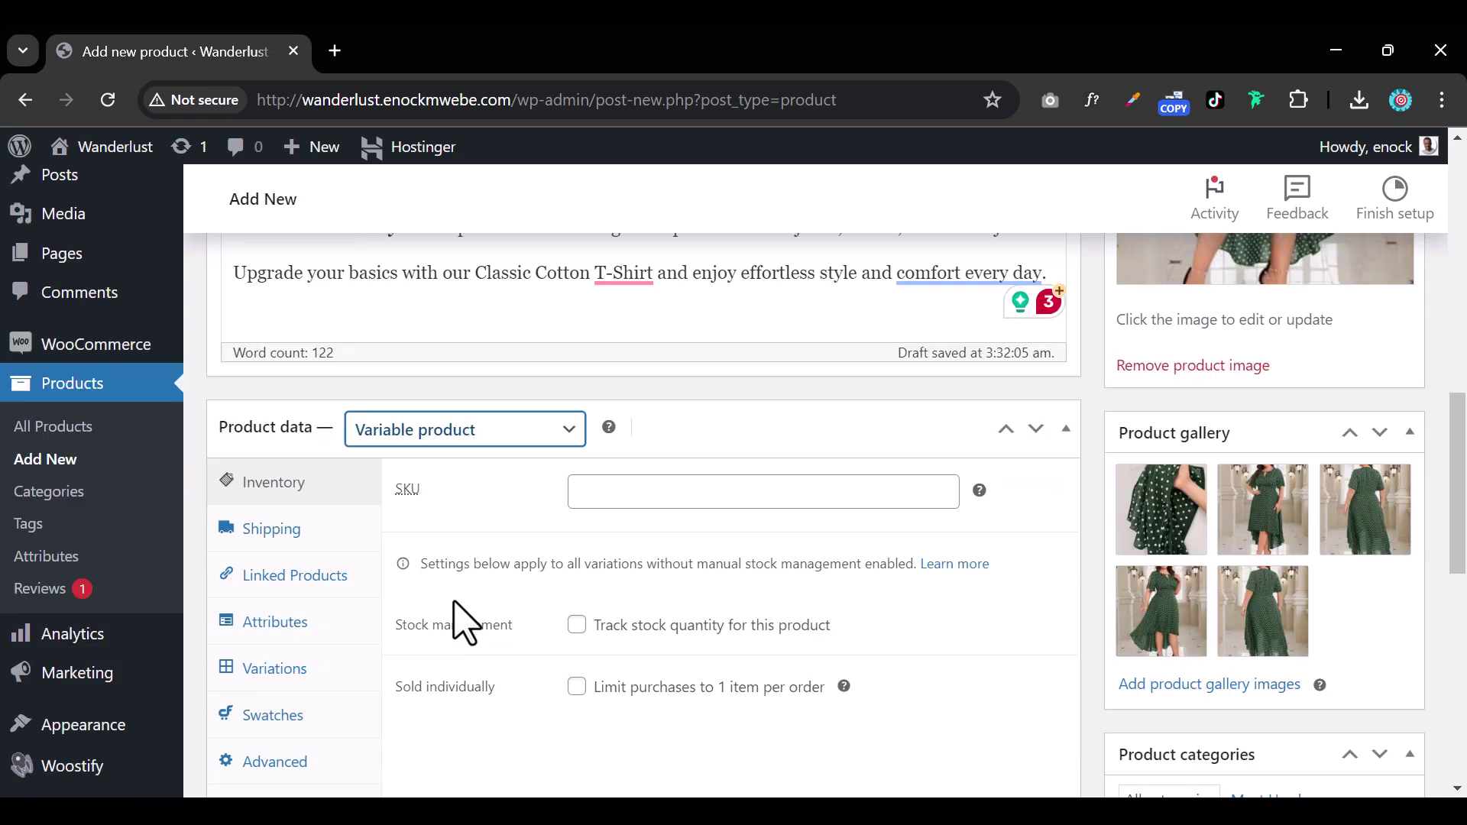
click(304, 620)
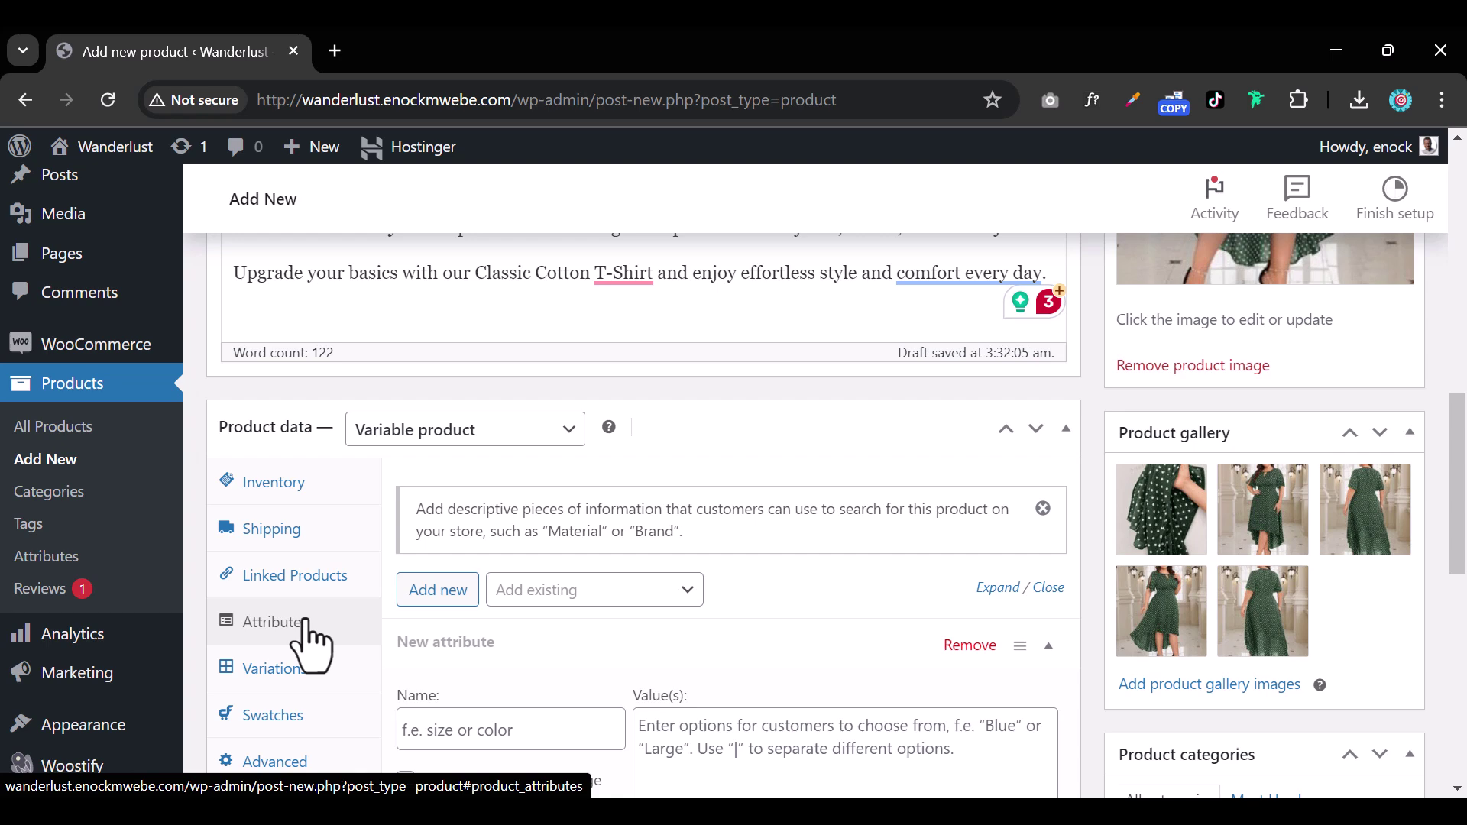
scroll(681, 516, down, 1)
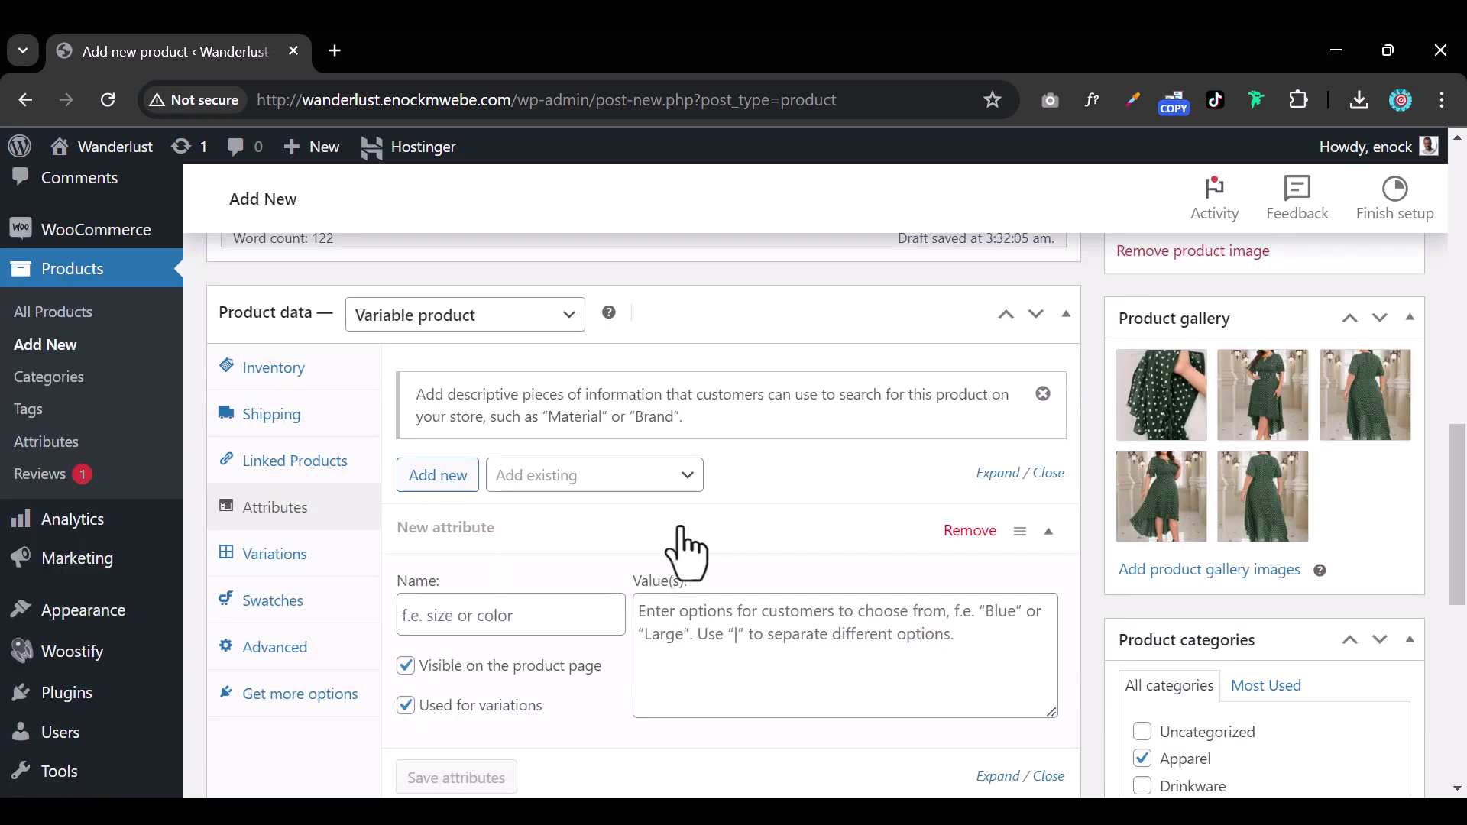
click(683, 477)
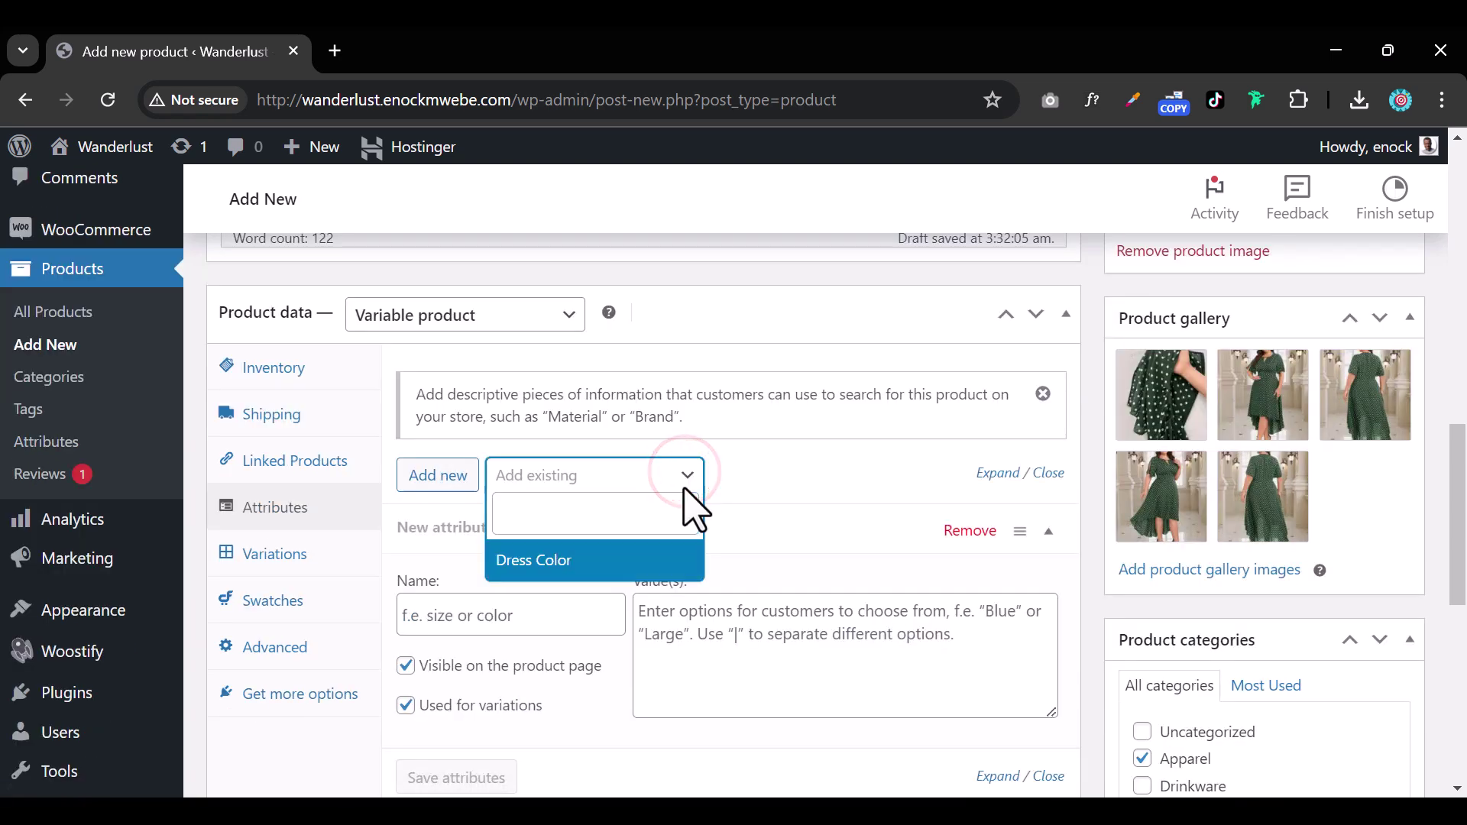
click(558, 562)
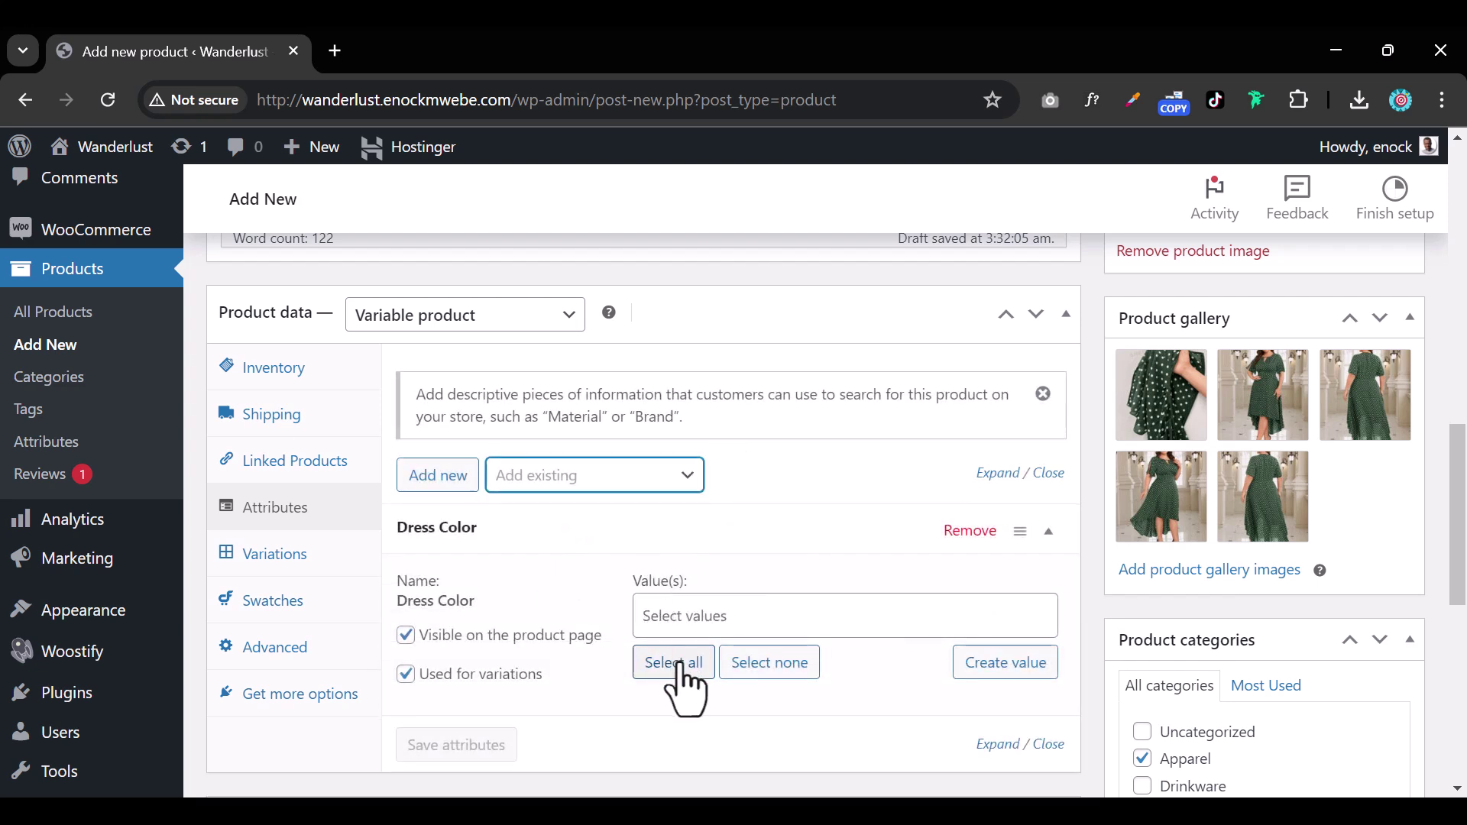
click(677, 663)
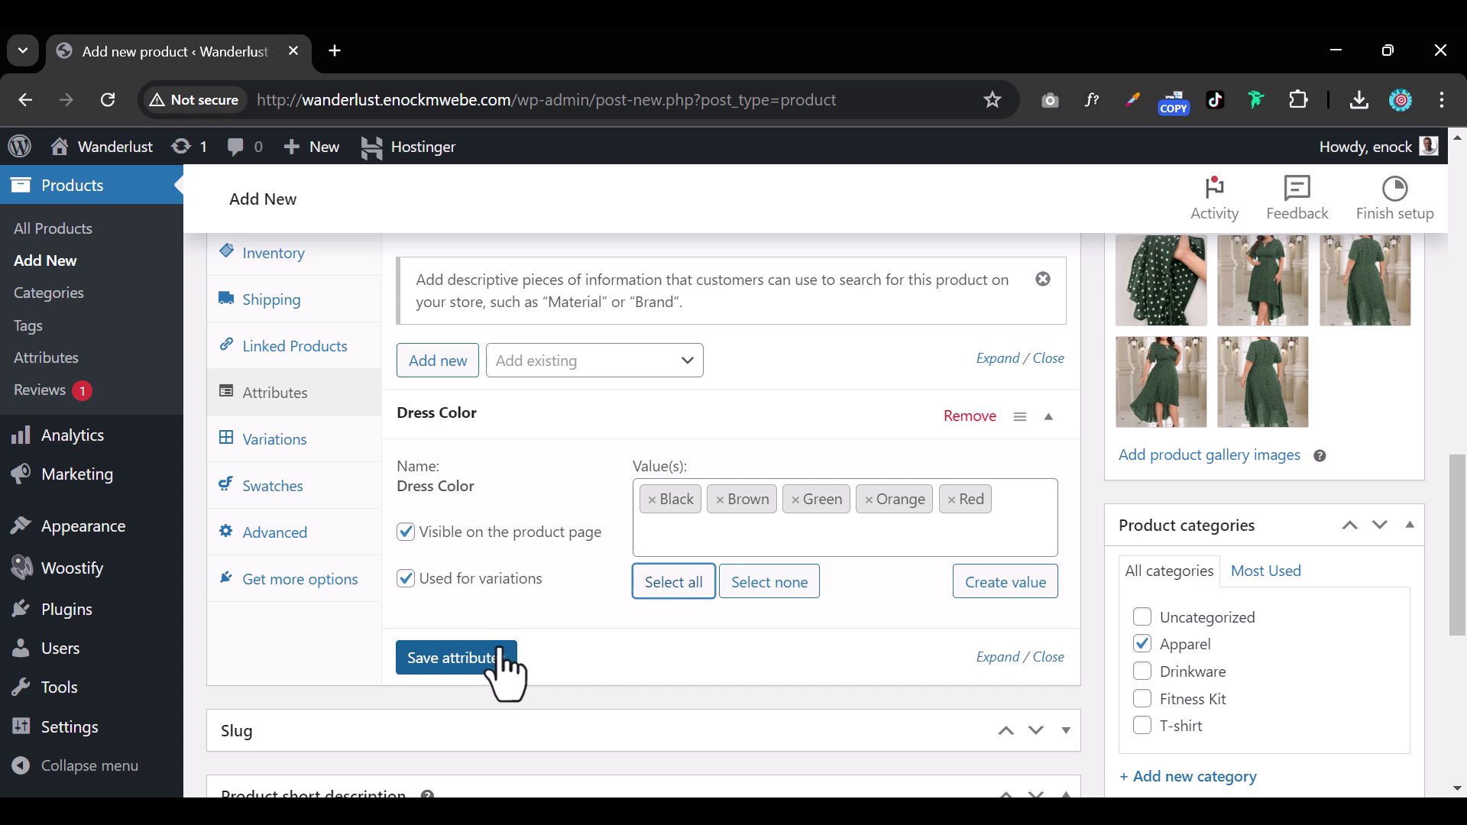
click(386, 727)
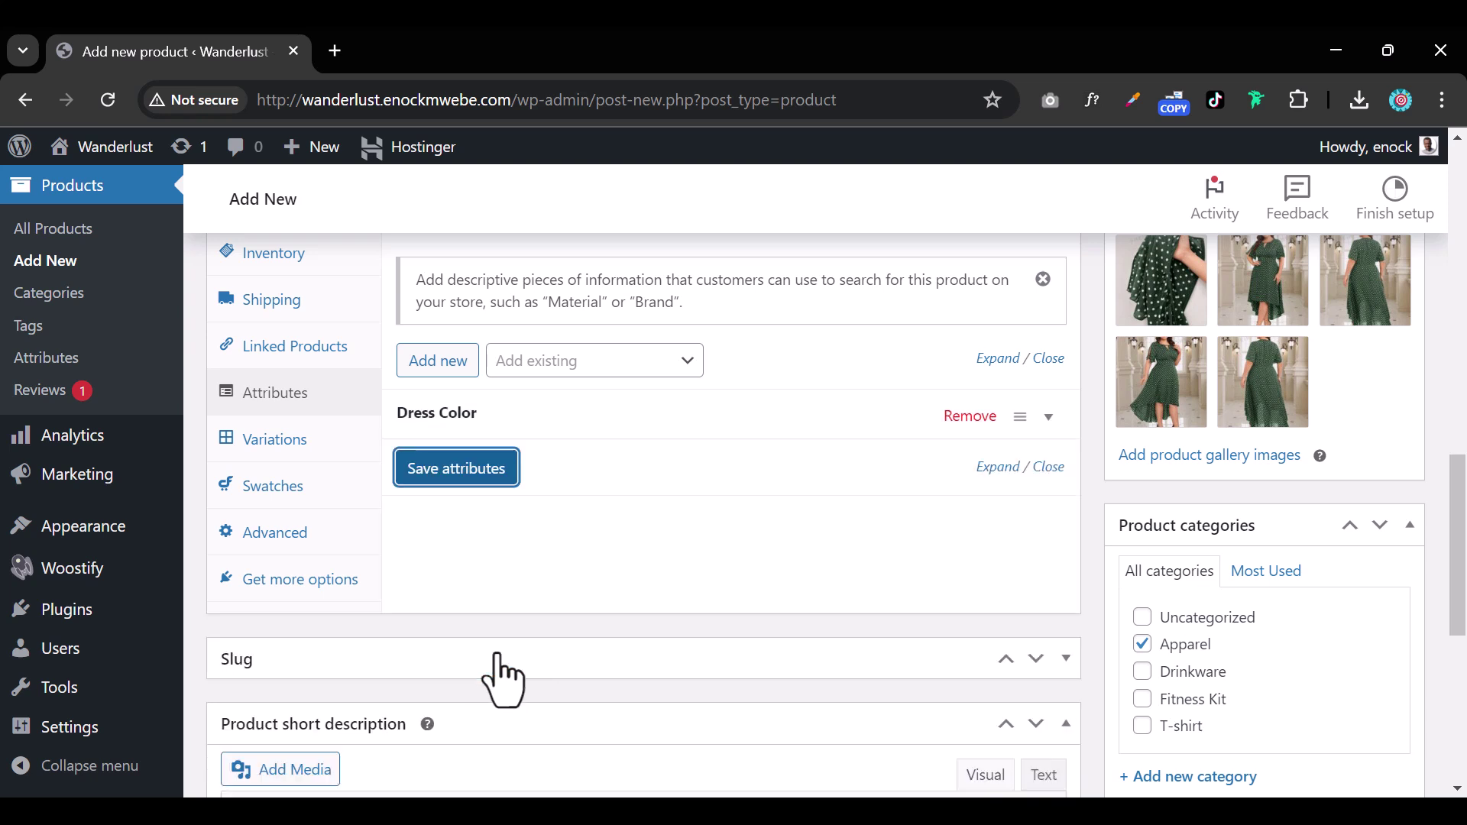
- Generate the product variations from the saved Dress Color attribute
click(325, 442)
click(306, 448)
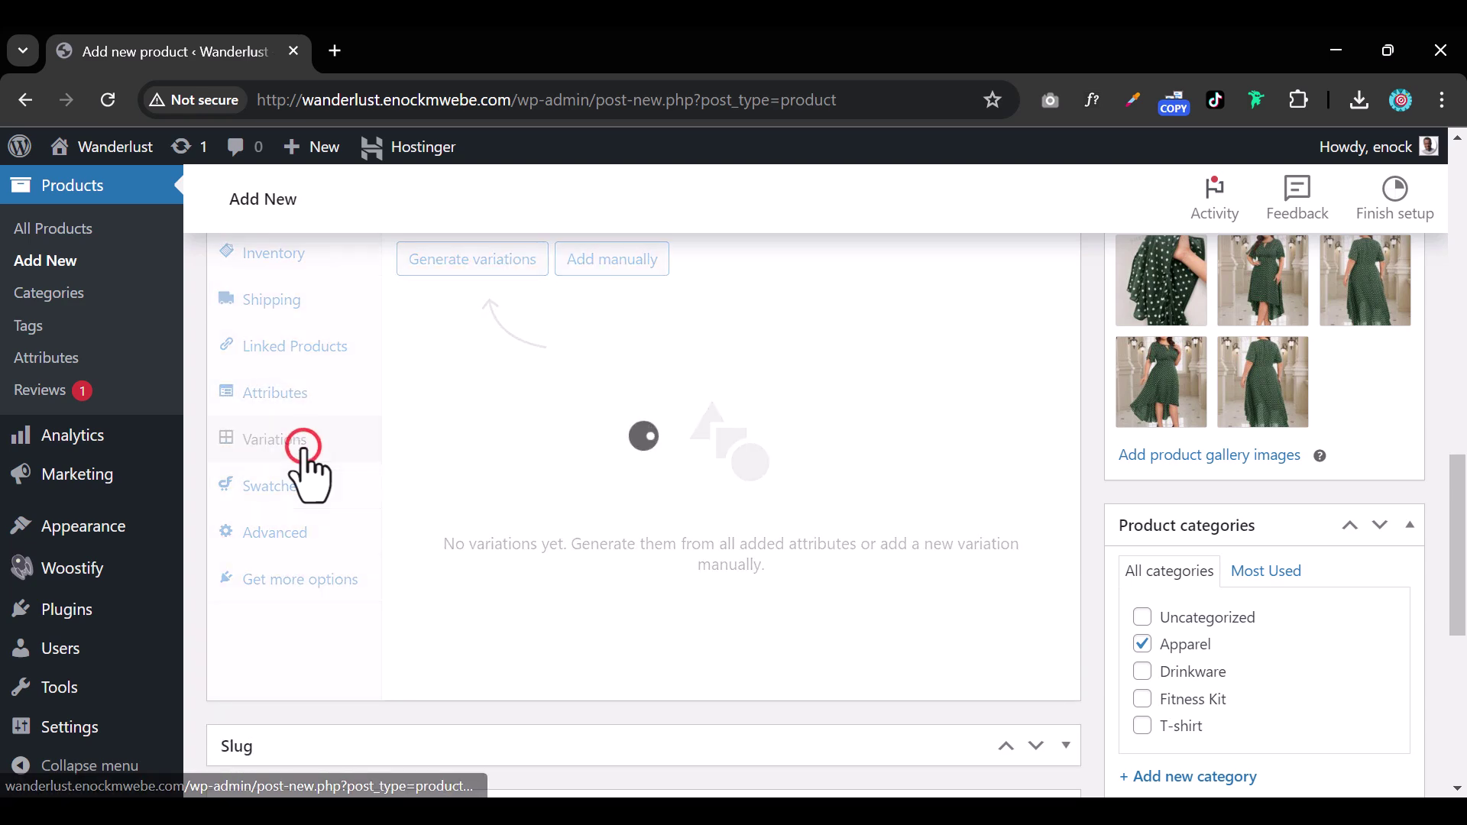
scroll(546, 471, up, 1)
click(482, 374)
click(849, 307)
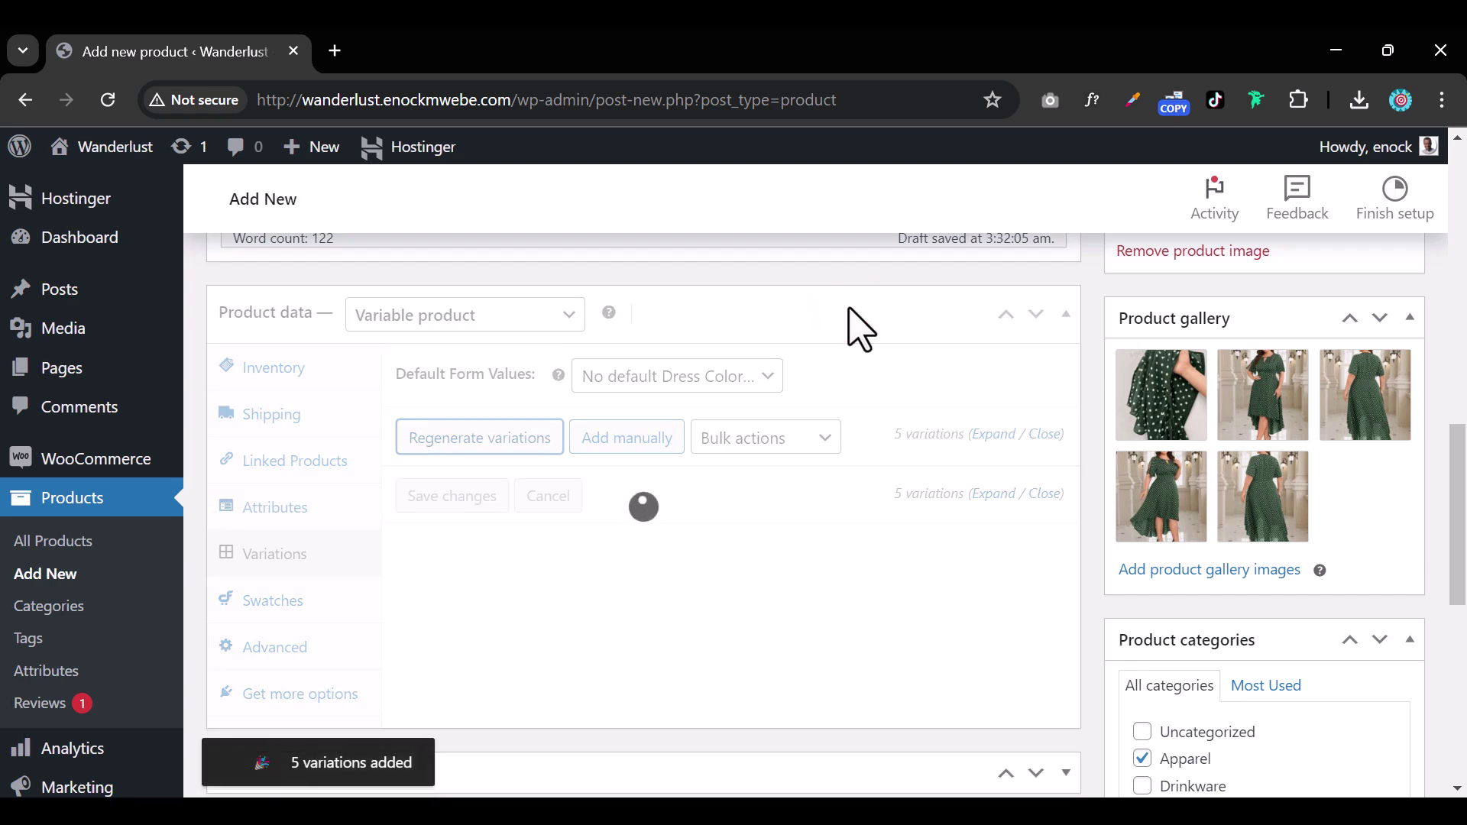
- Set the regular price of all variations to 50 with a bulk action
scroll(802, 441, down, 3)
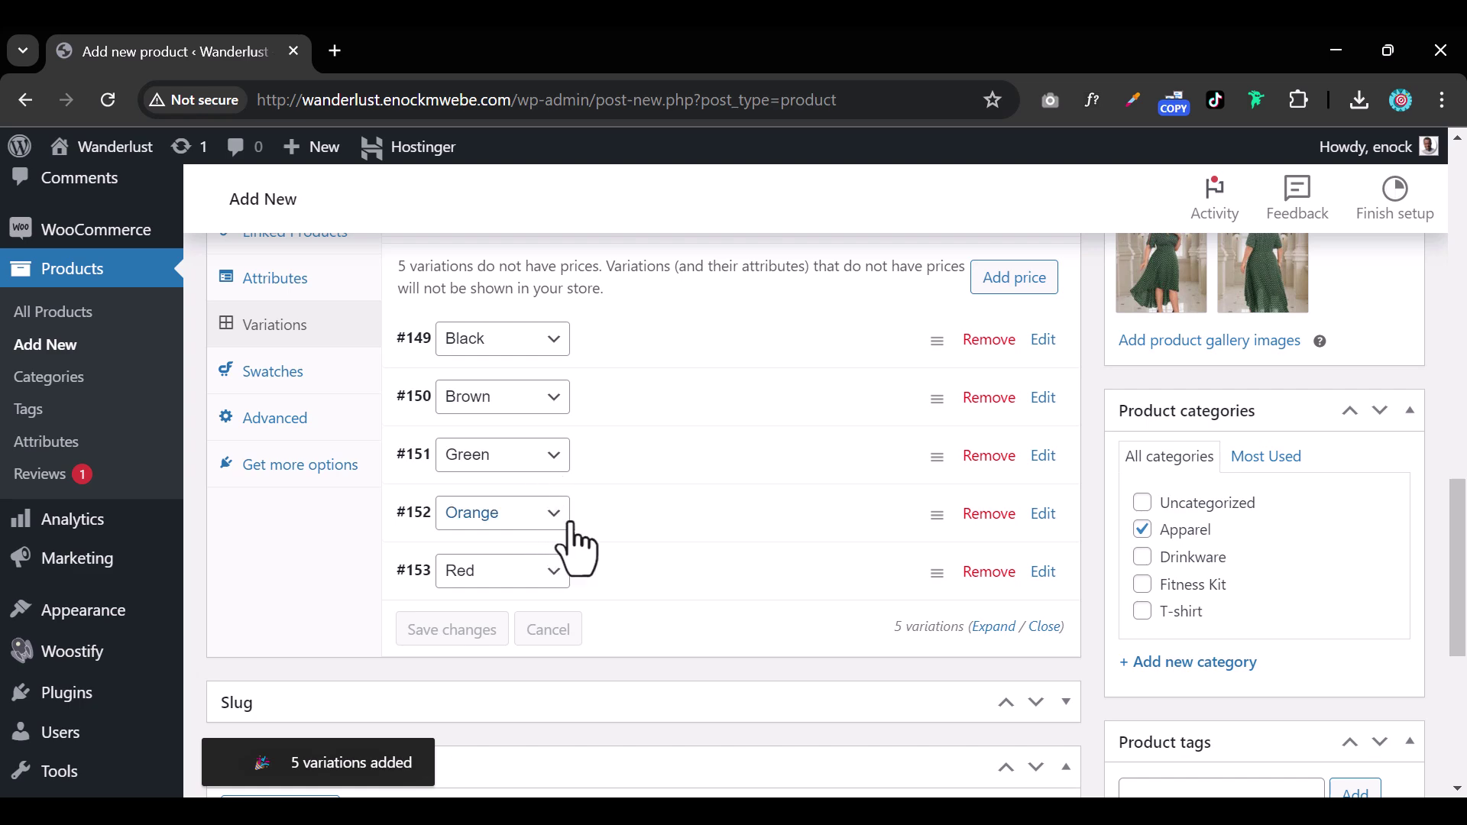
scroll(663, 493, up, 3)
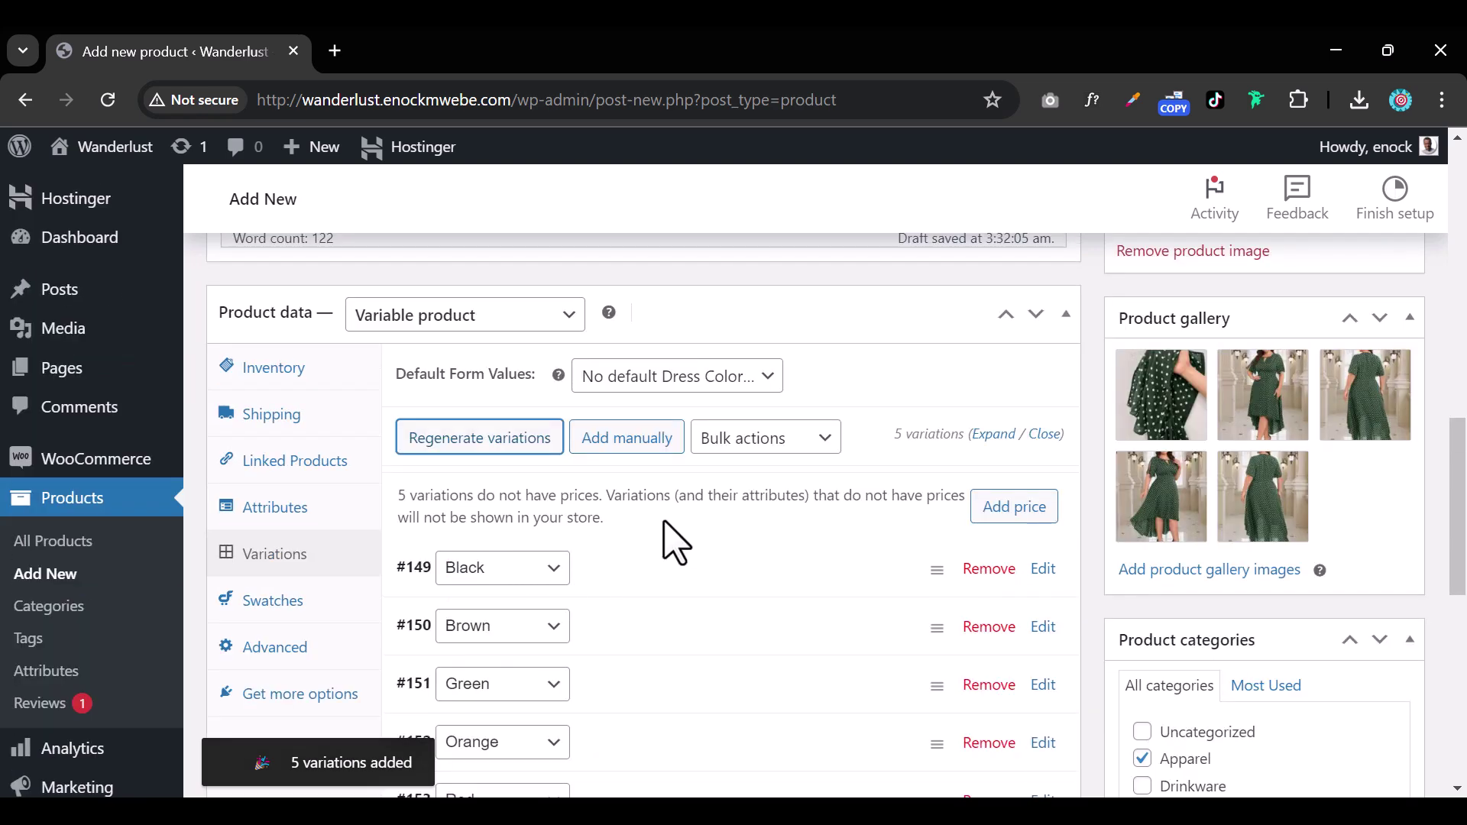
click(810, 451)
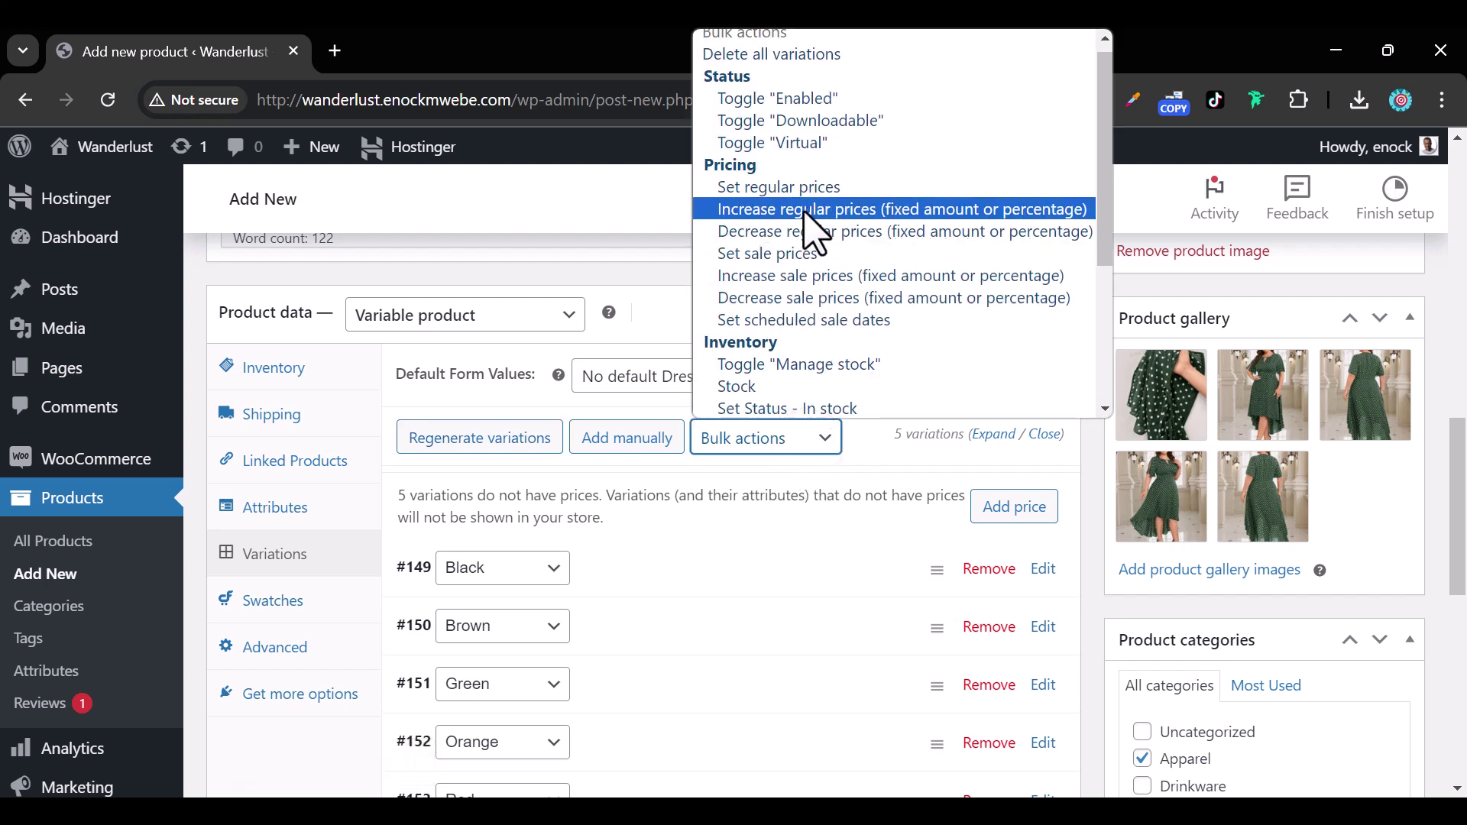
click(810, 191)
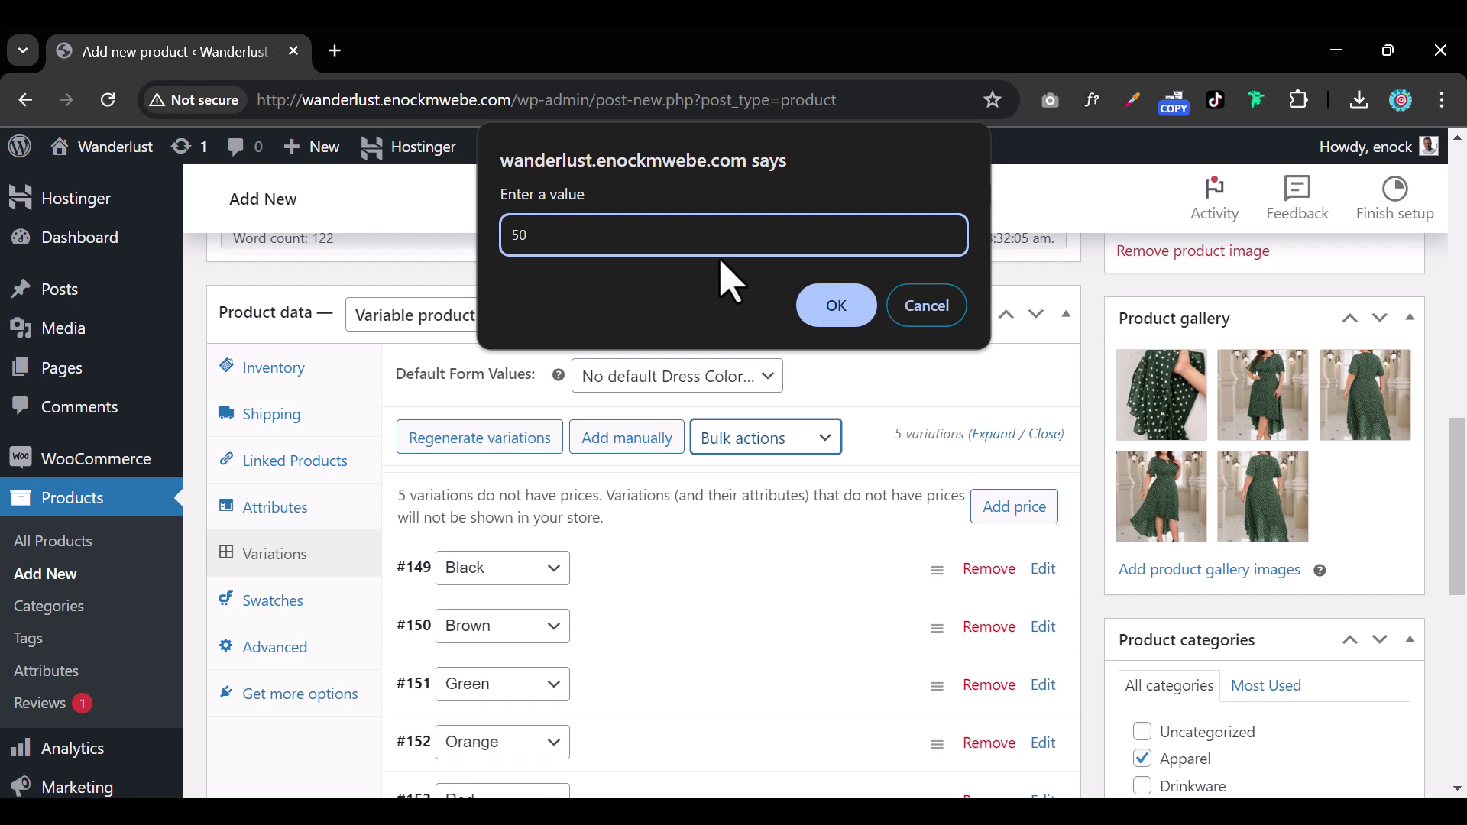
click(833, 310)
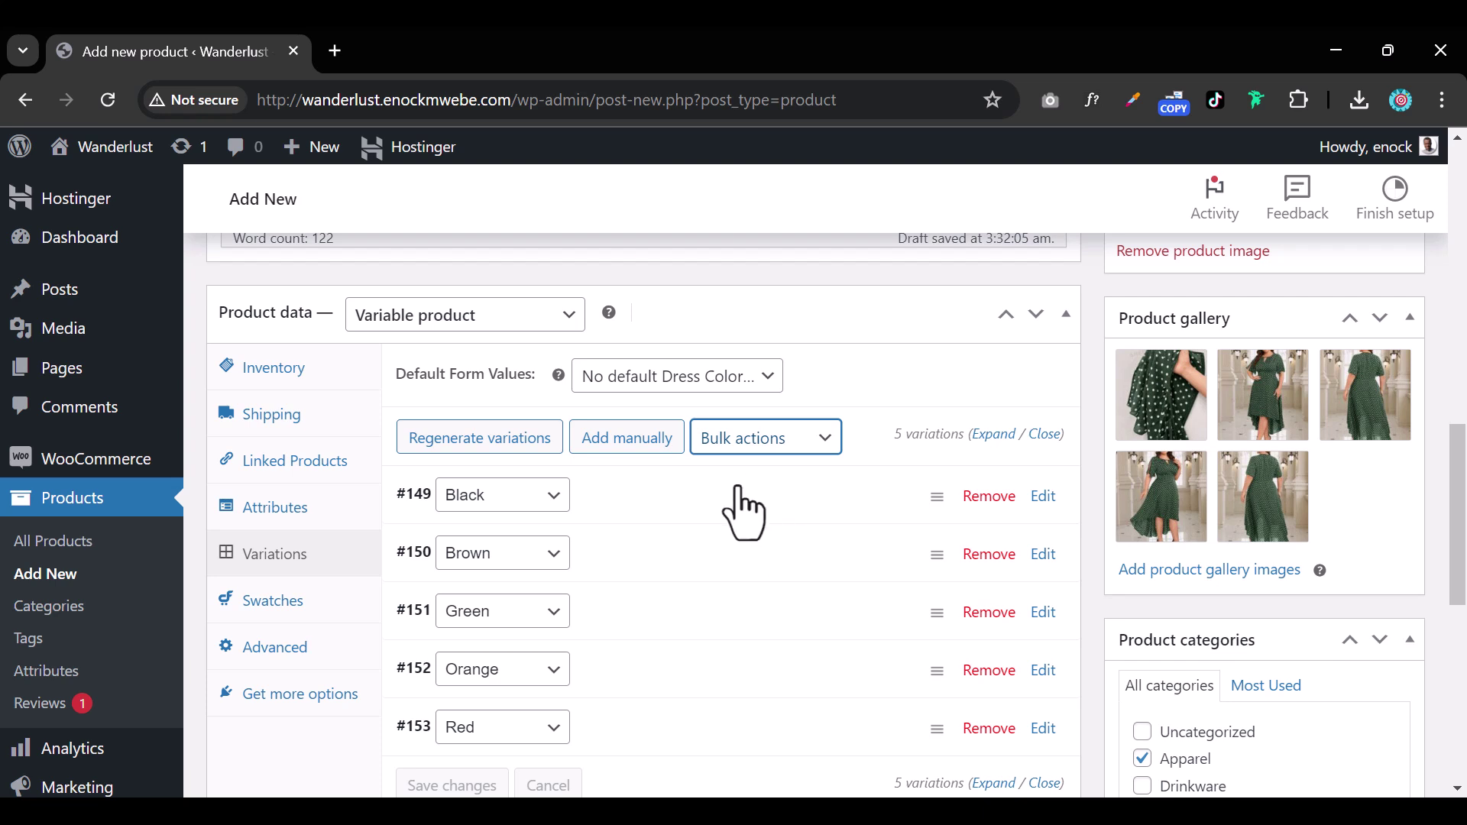
- Expand the Black variation and check its regular price and other settings
click(740, 497)
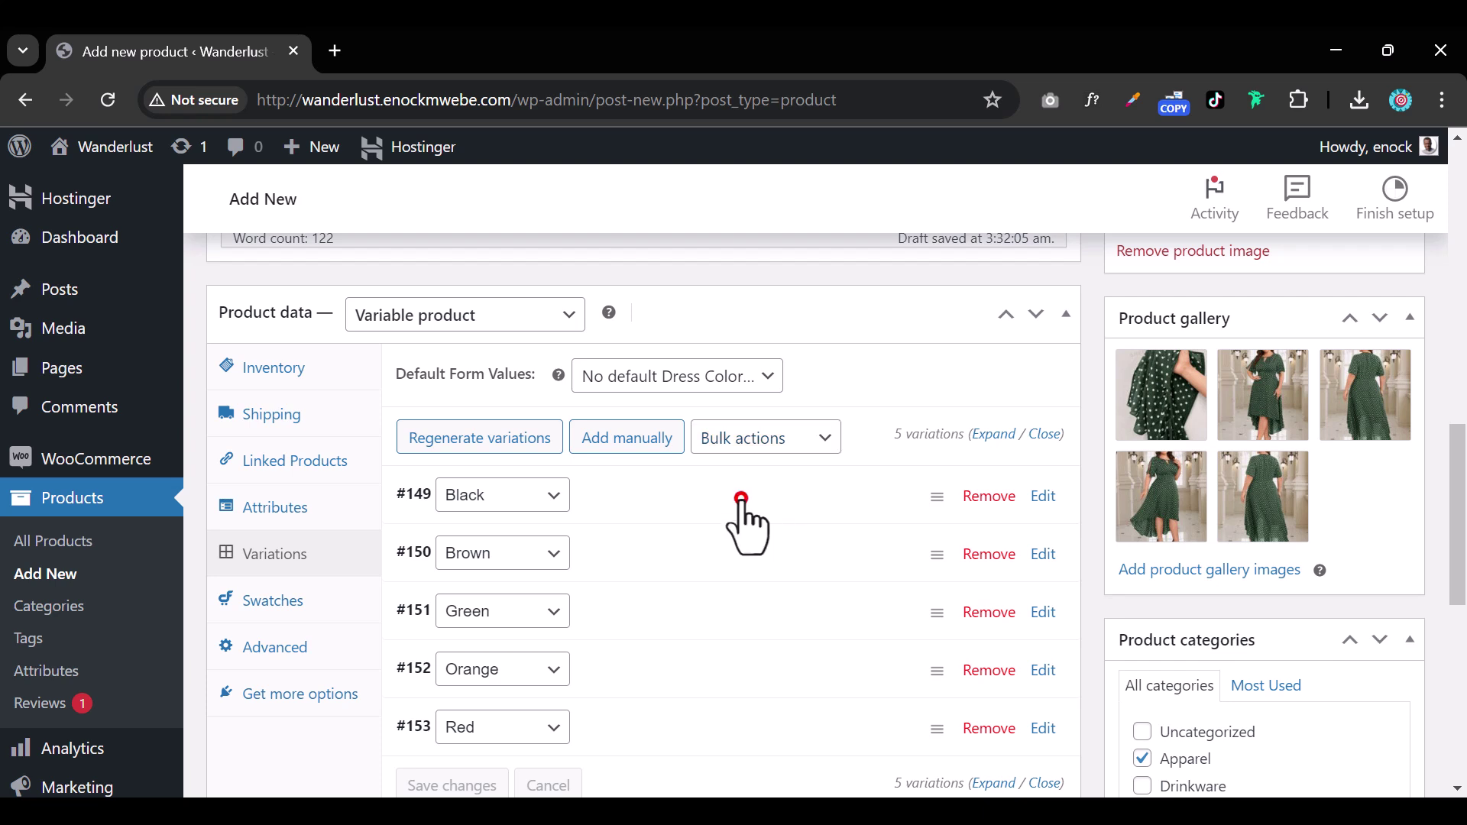
scroll(571, 719, down, 4)
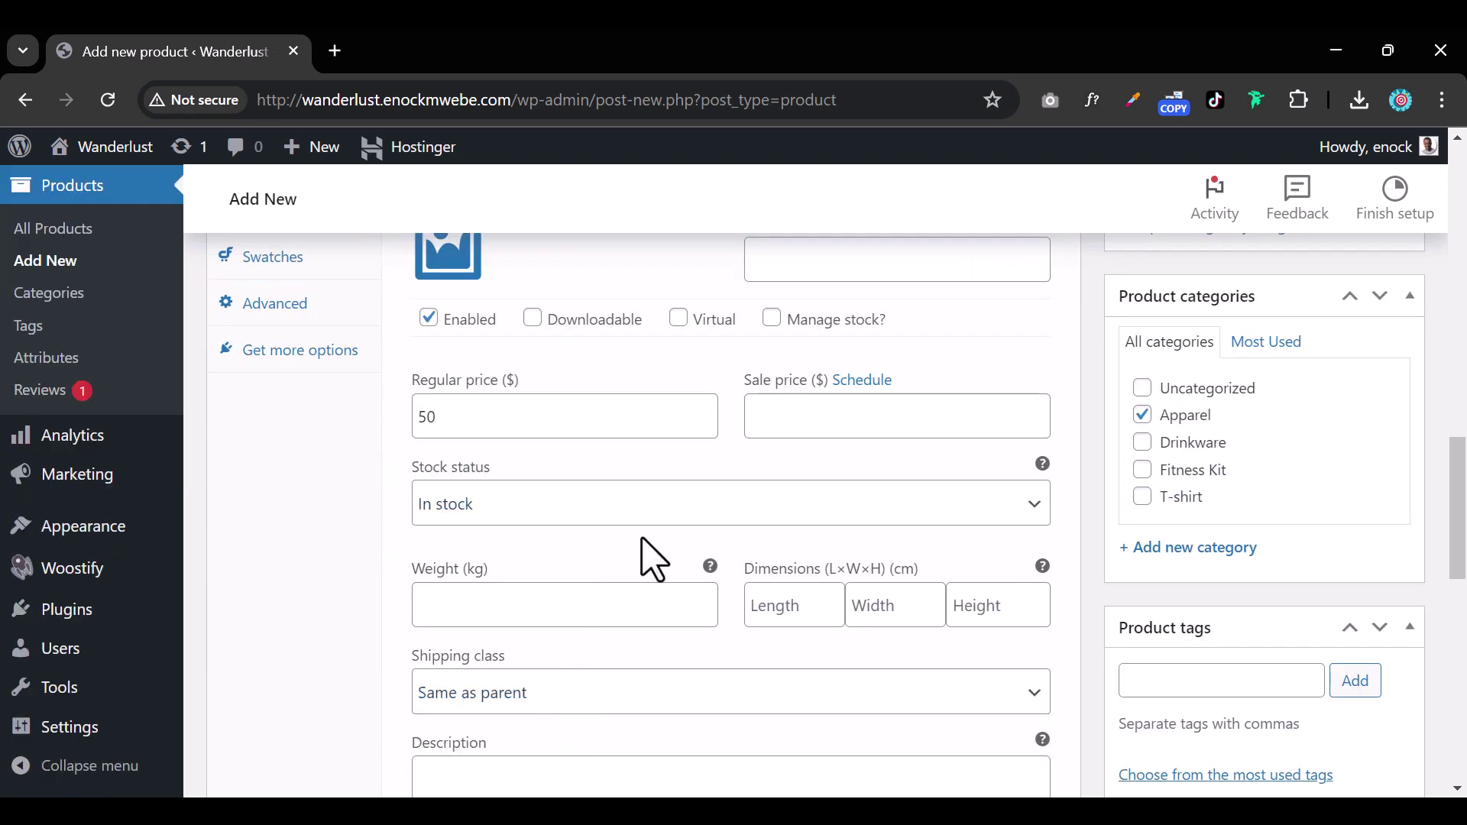
scroll(642, 550, down, 7)
click(645, 458)
scroll(619, 527, up, 9)
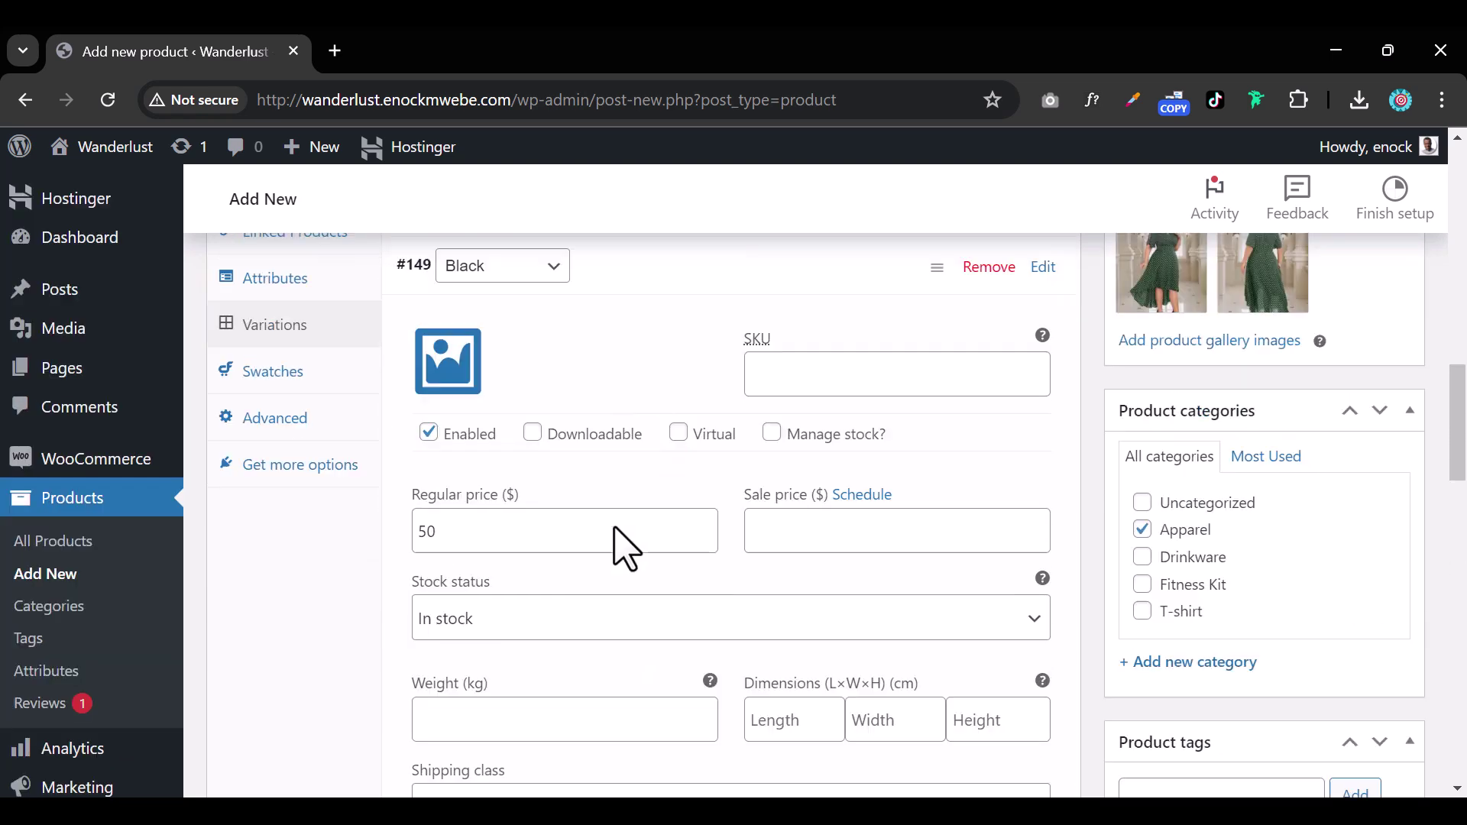
- Check the product's swatch settings and publish the product
click(334, 379)
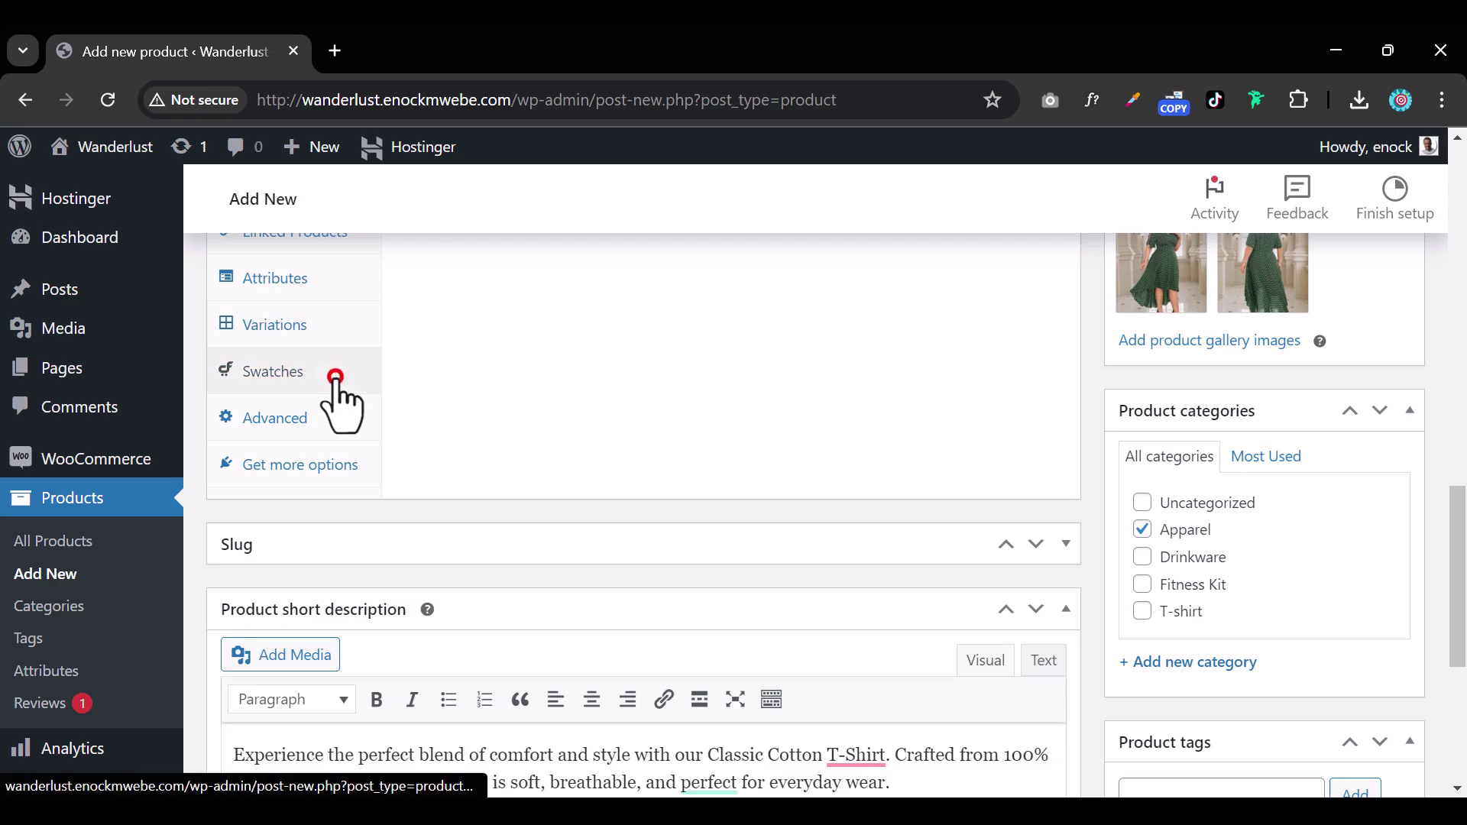
scroll(737, 491, up, 5)
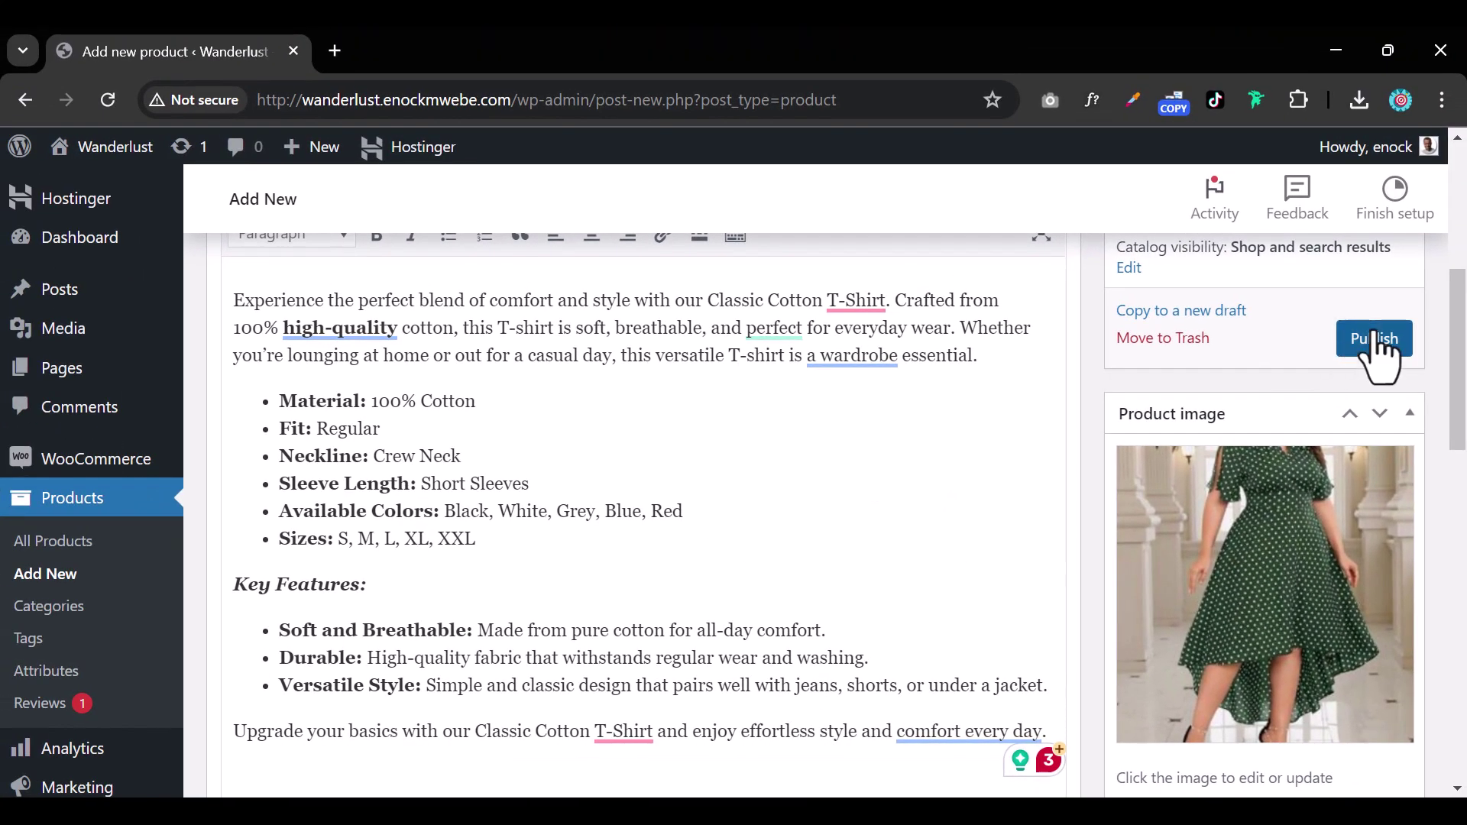
click(1376, 340)
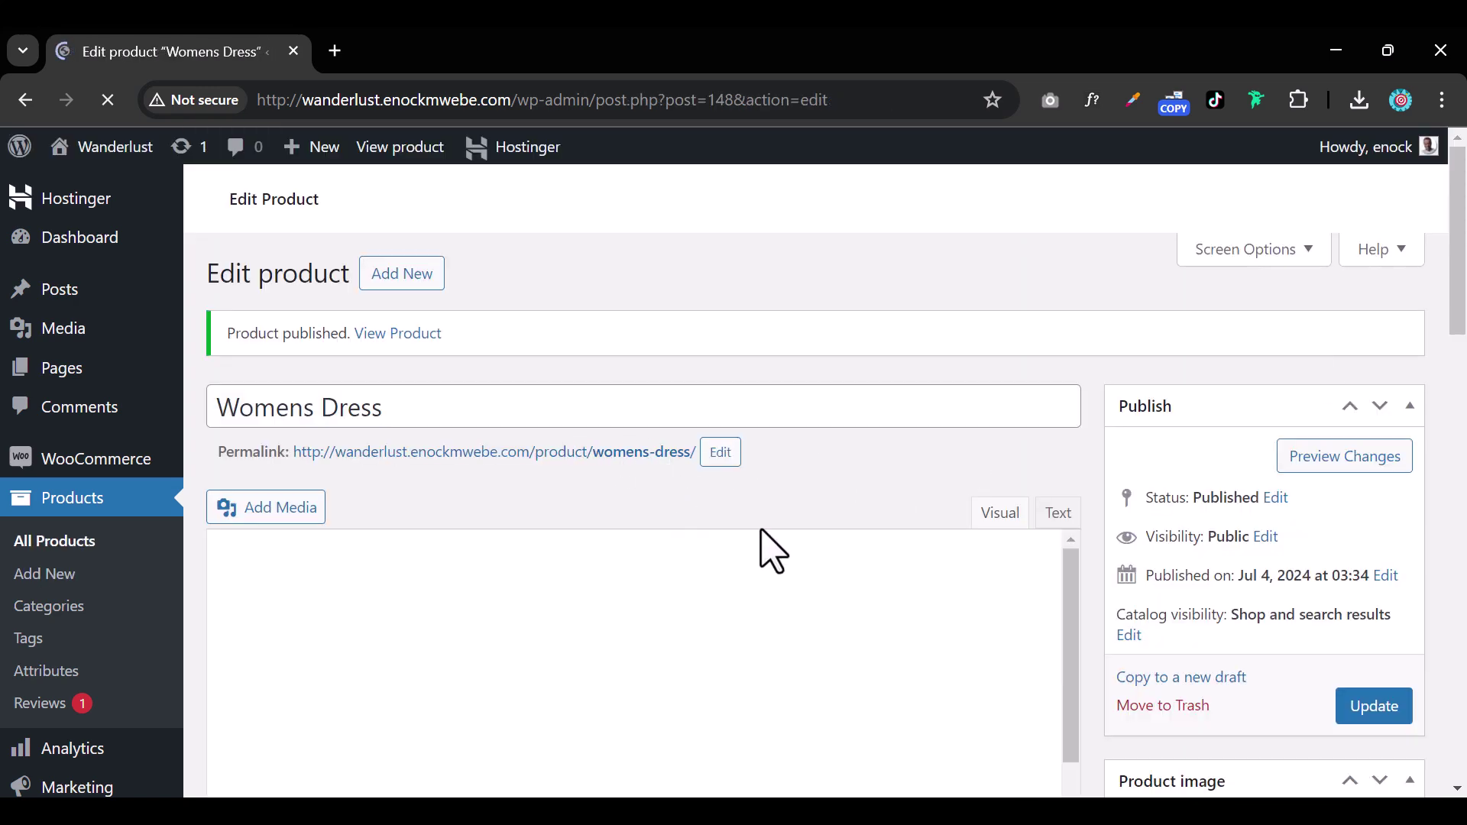
- Set the attribute type of the Dress Color swatches to Image in the published product's data
scroll(764, 547, down, 5)
scroll(787, 547, down, 4)
scroll(785, 541, up, 12)
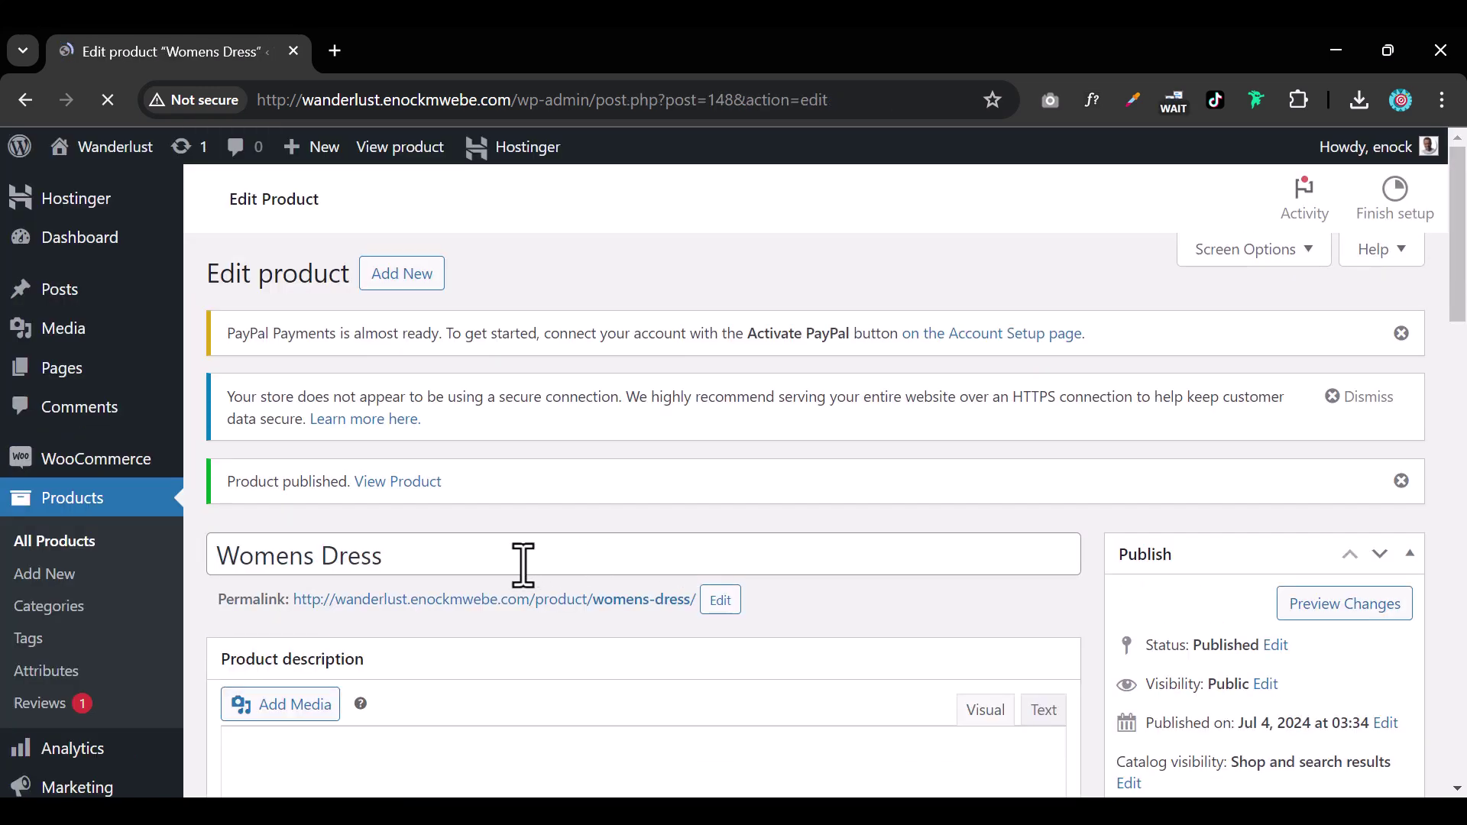
scroll(525, 566, down, 4)
scroll(525, 566, down, 5)
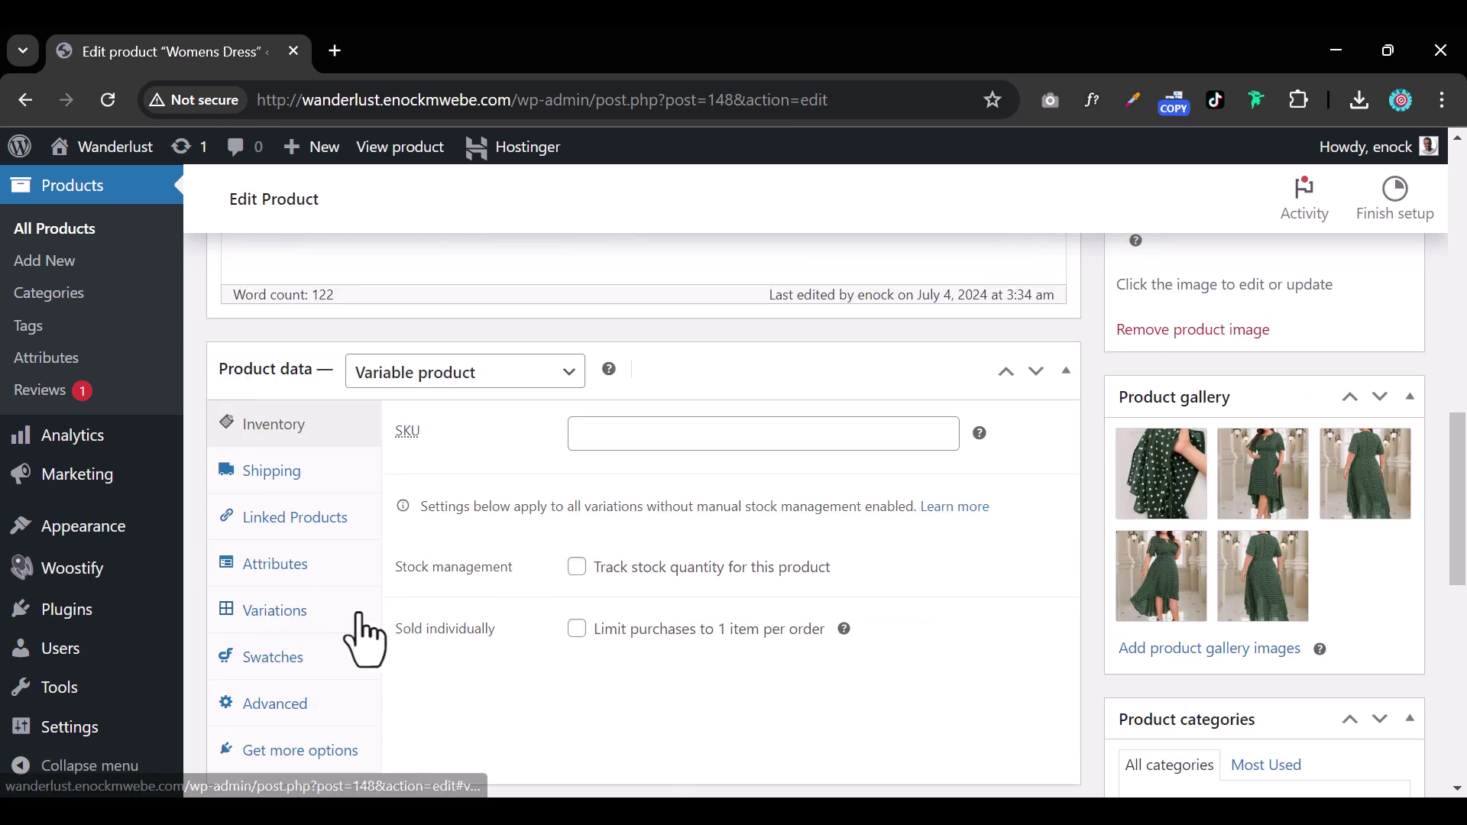
click(293, 659)
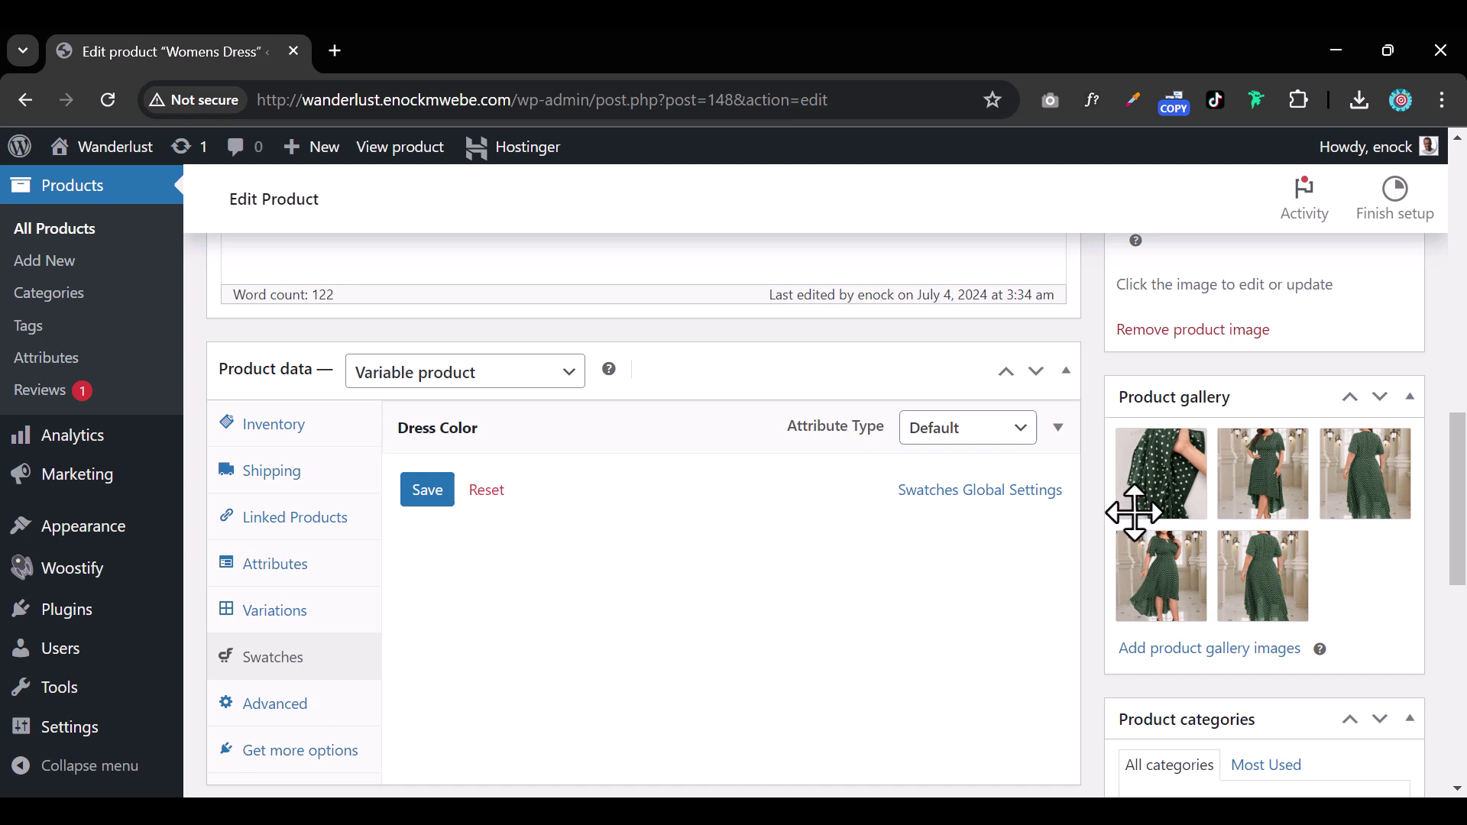
click(1059, 430)
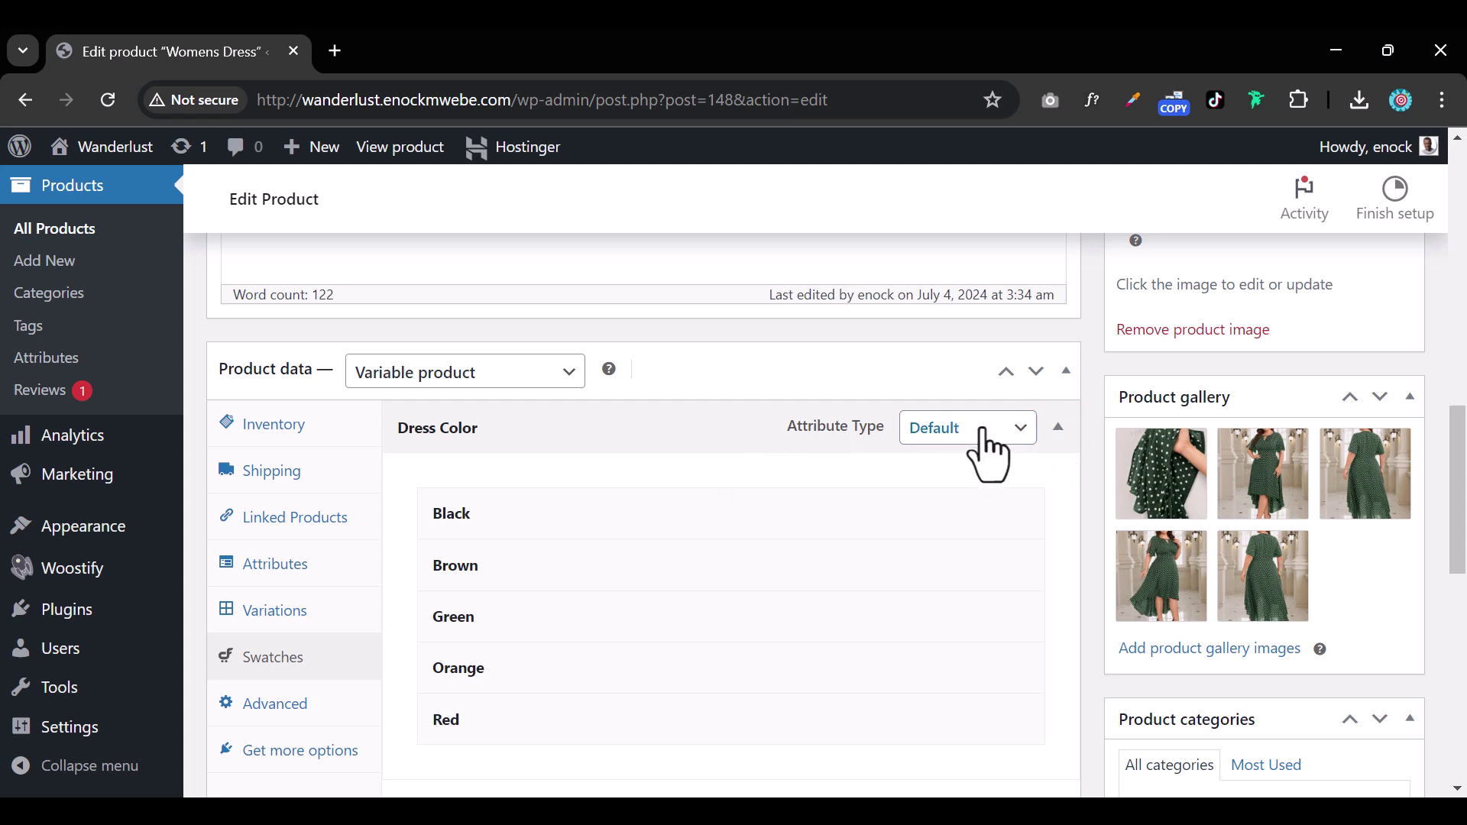
click(1013, 429)
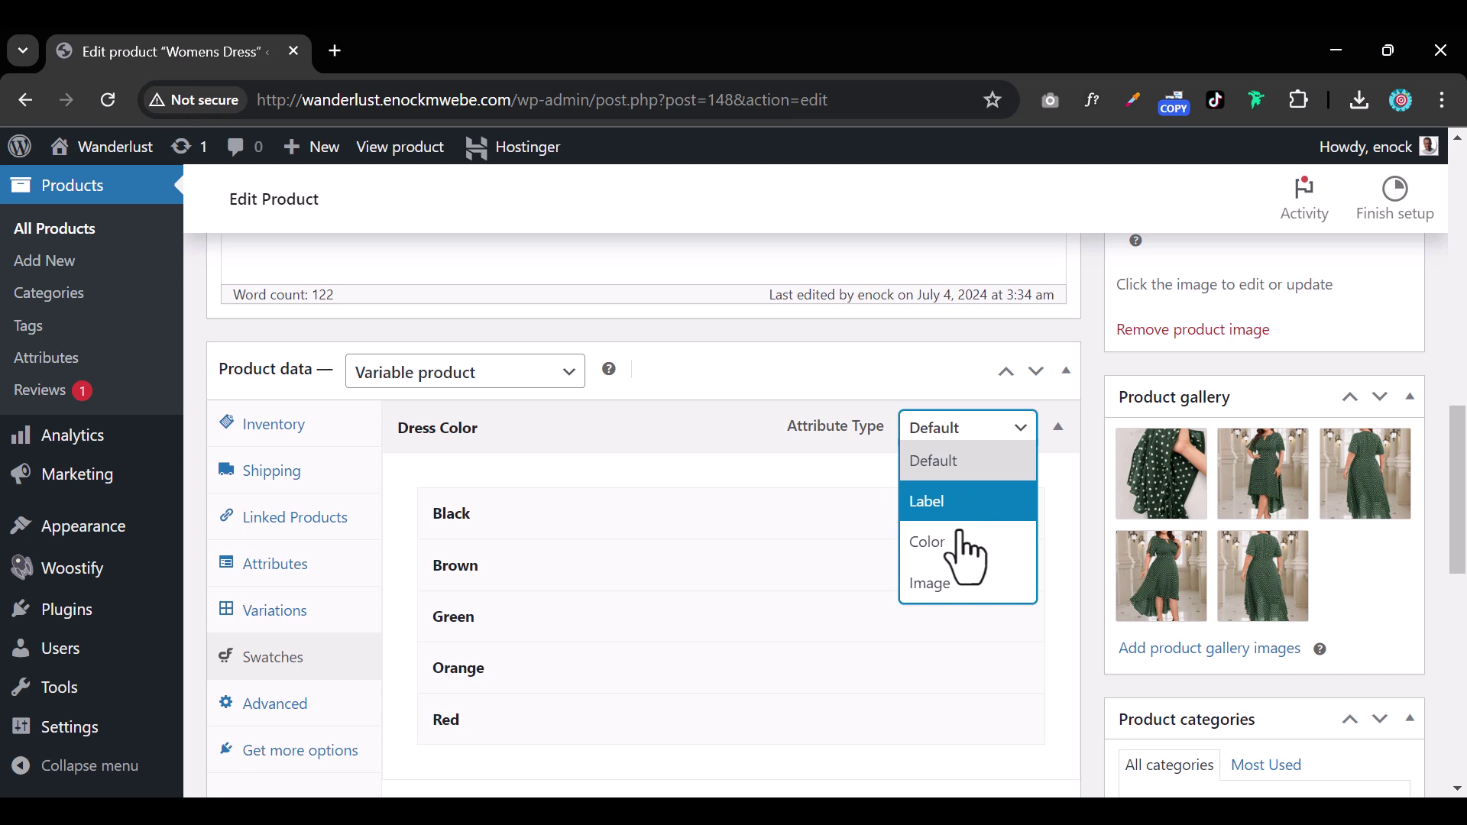
click(947, 583)
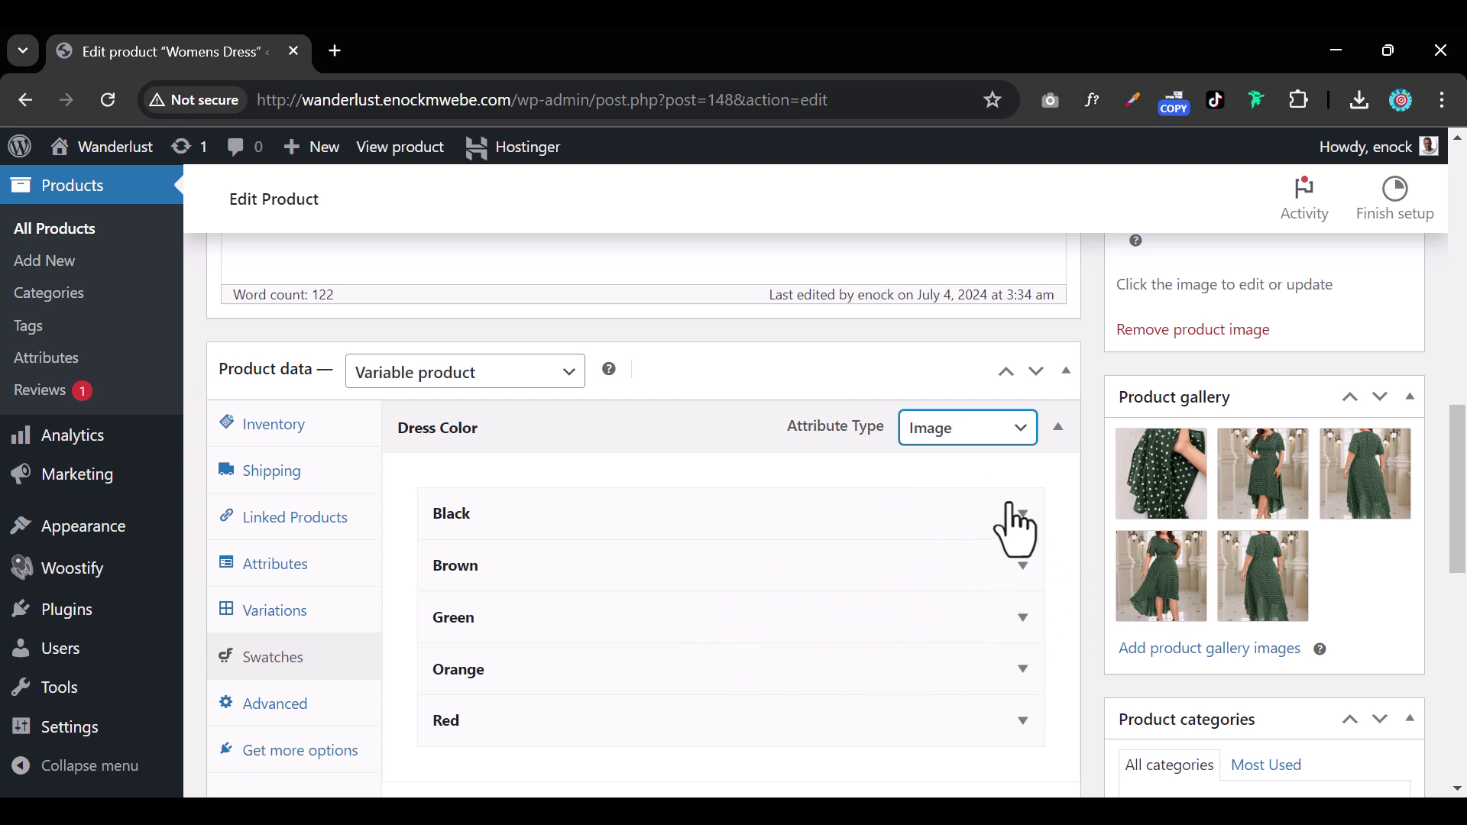
- Assign the black polka-dot dress photo from the Media Library as the Black swatch image
scroll(1021, 594, down, 2)
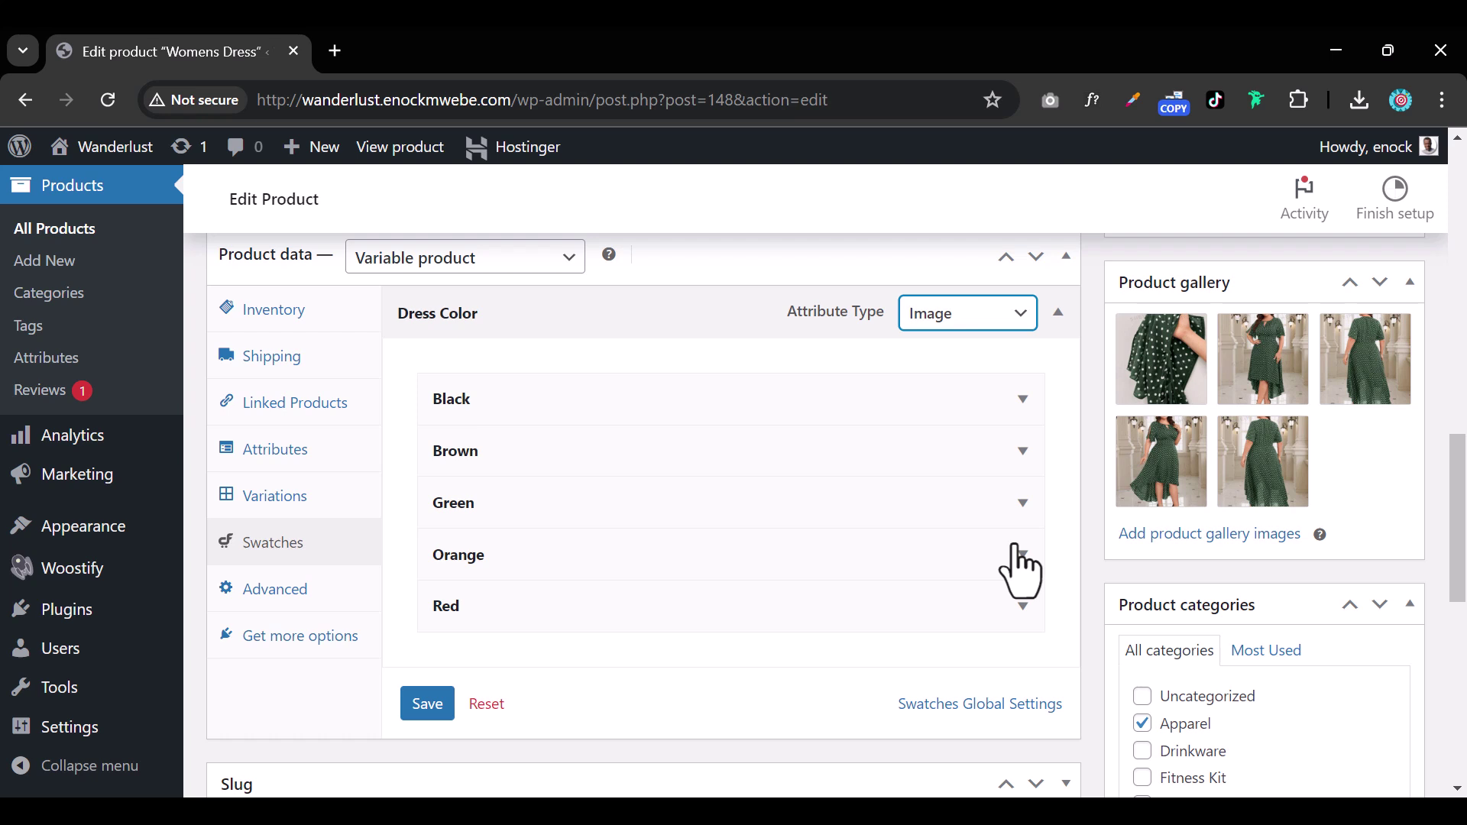
click(1023, 399)
click(600, 527)
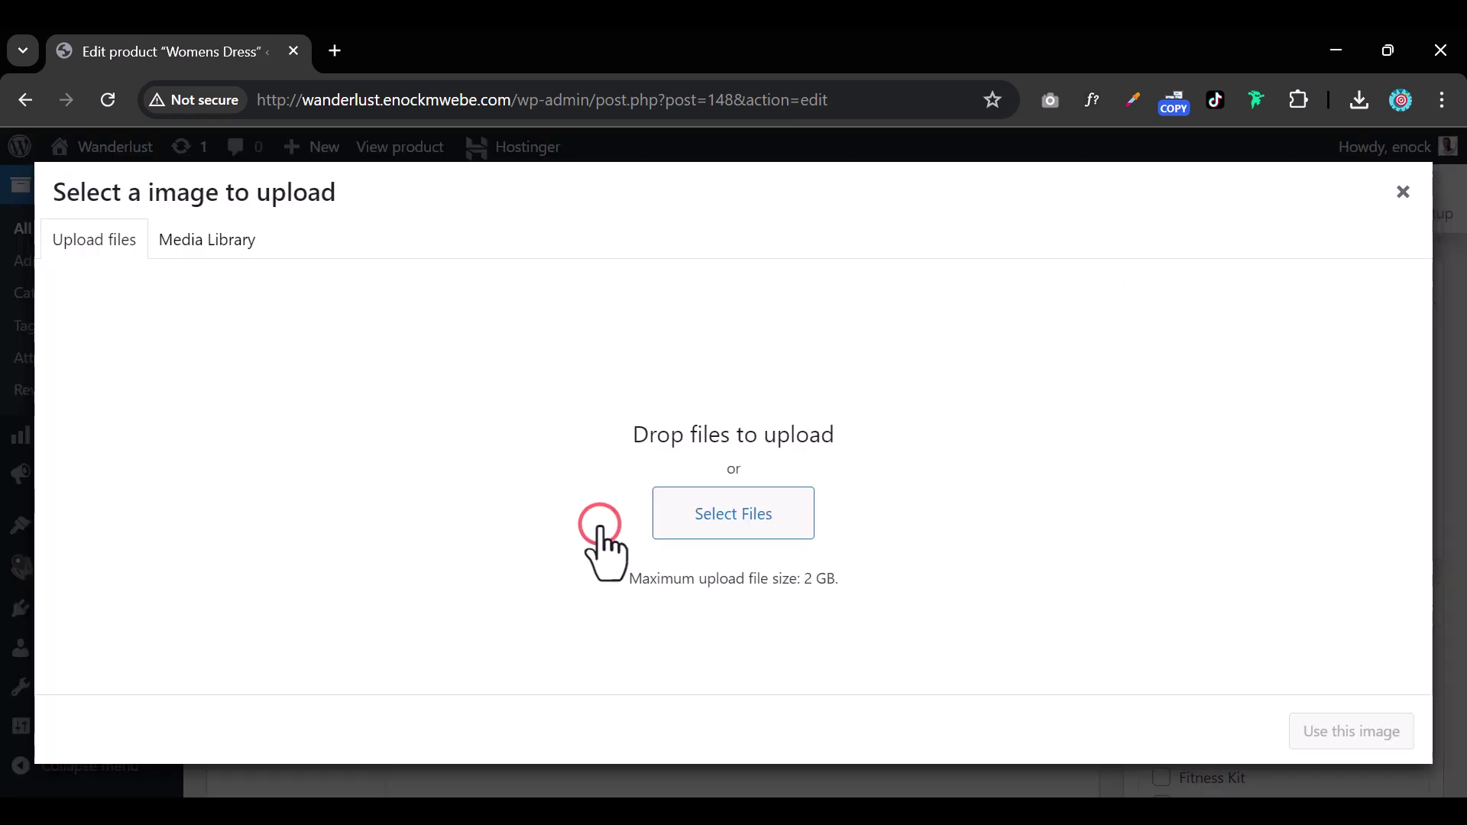
click(233, 239)
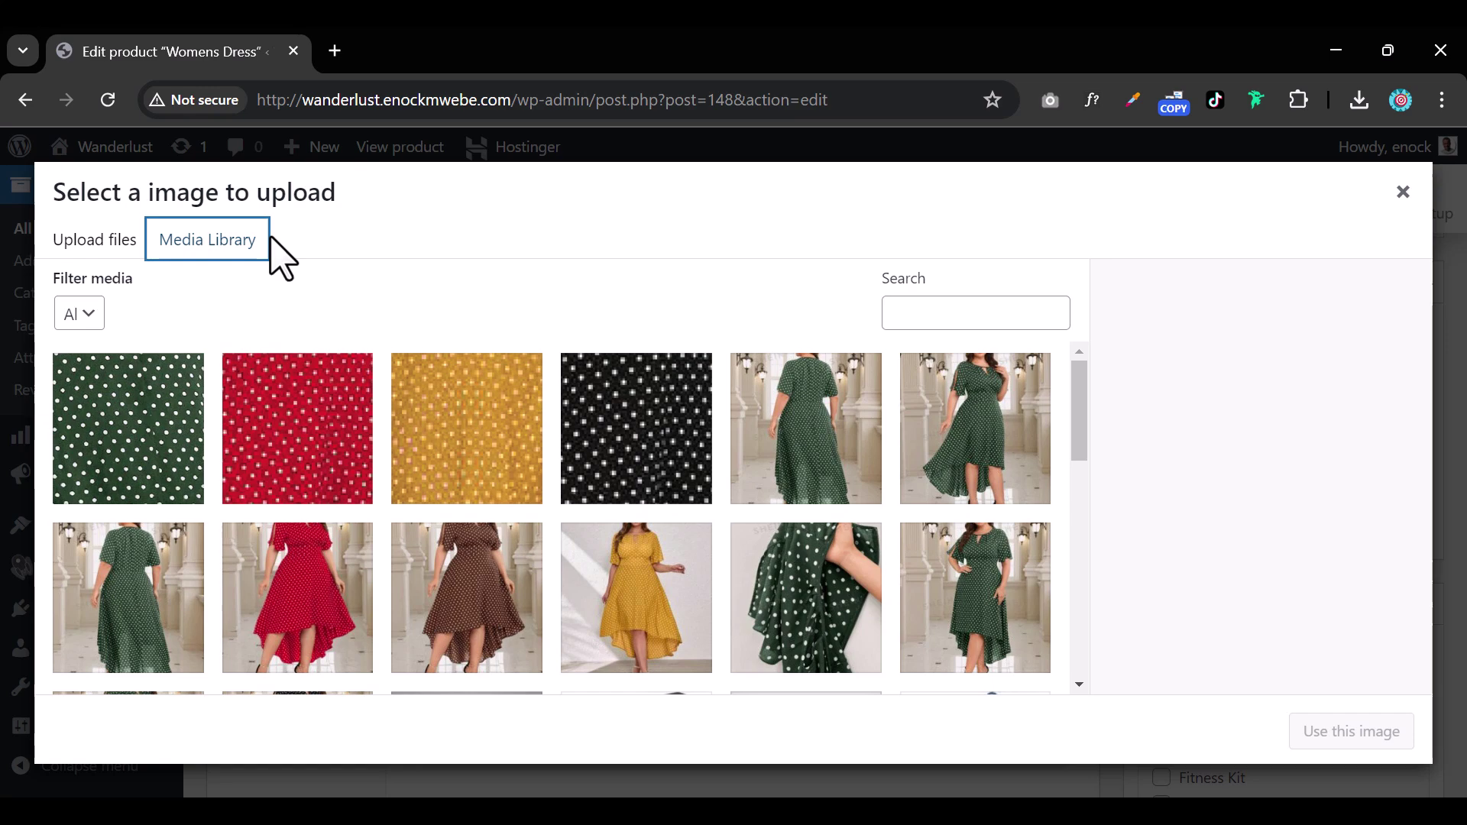
scroll(703, 517, down, 3)
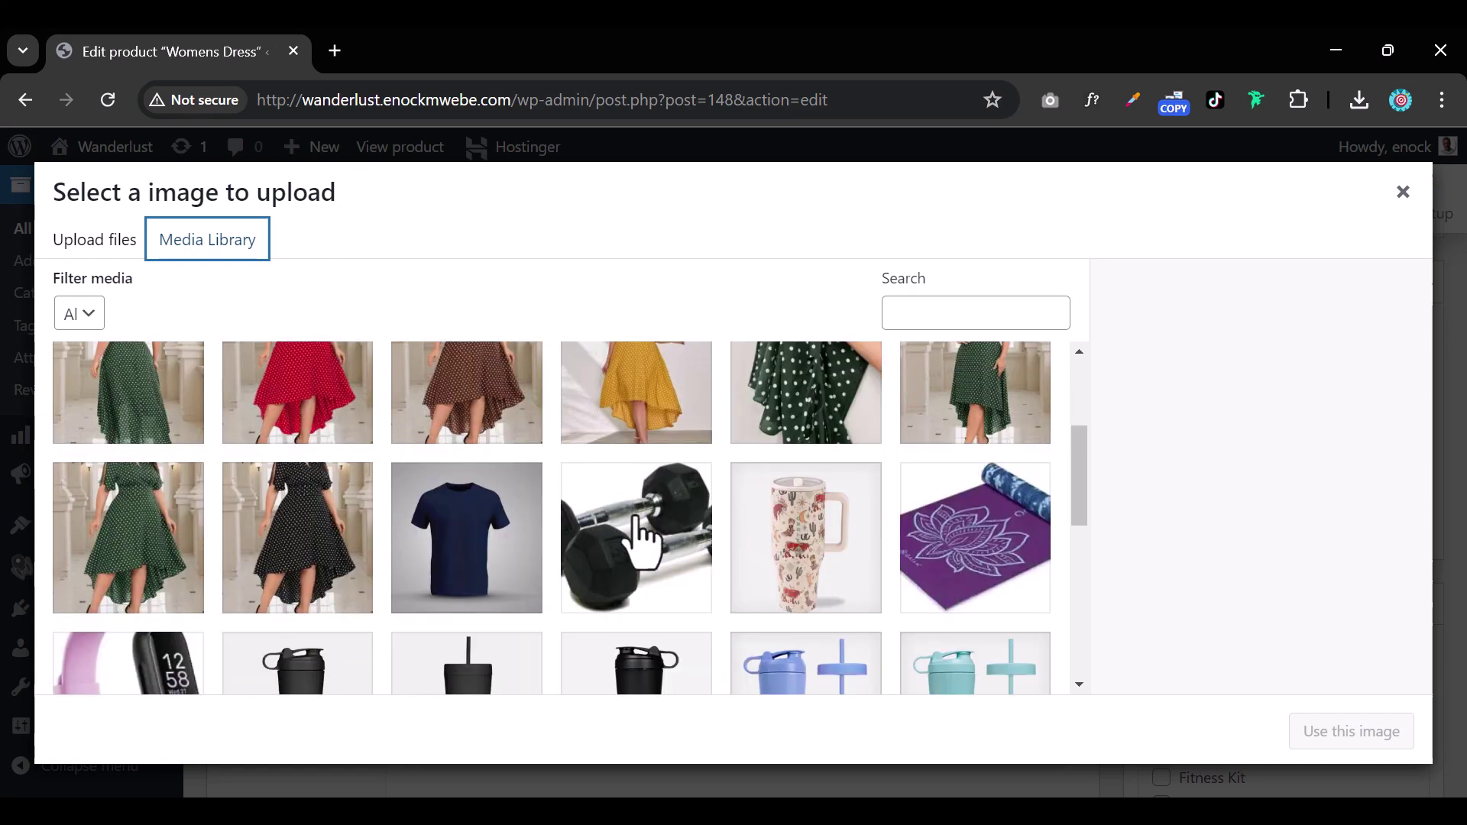
click(295, 530)
click(1315, 735)
- Assign the brown polka-dot dress photo from the Media Library as the Brown swatch image
scroll(672, 649, down, 3)
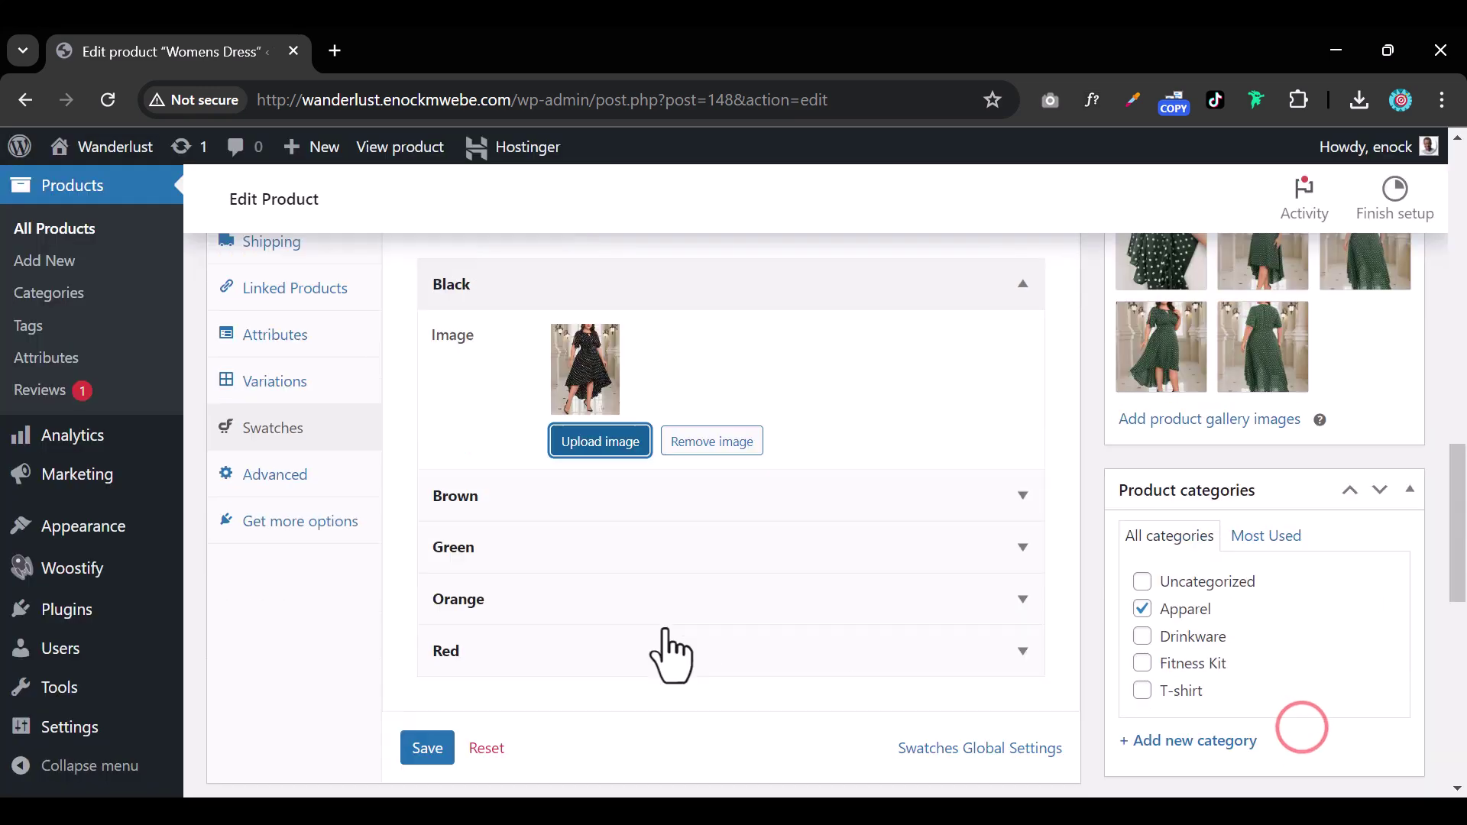
click(816, 508)
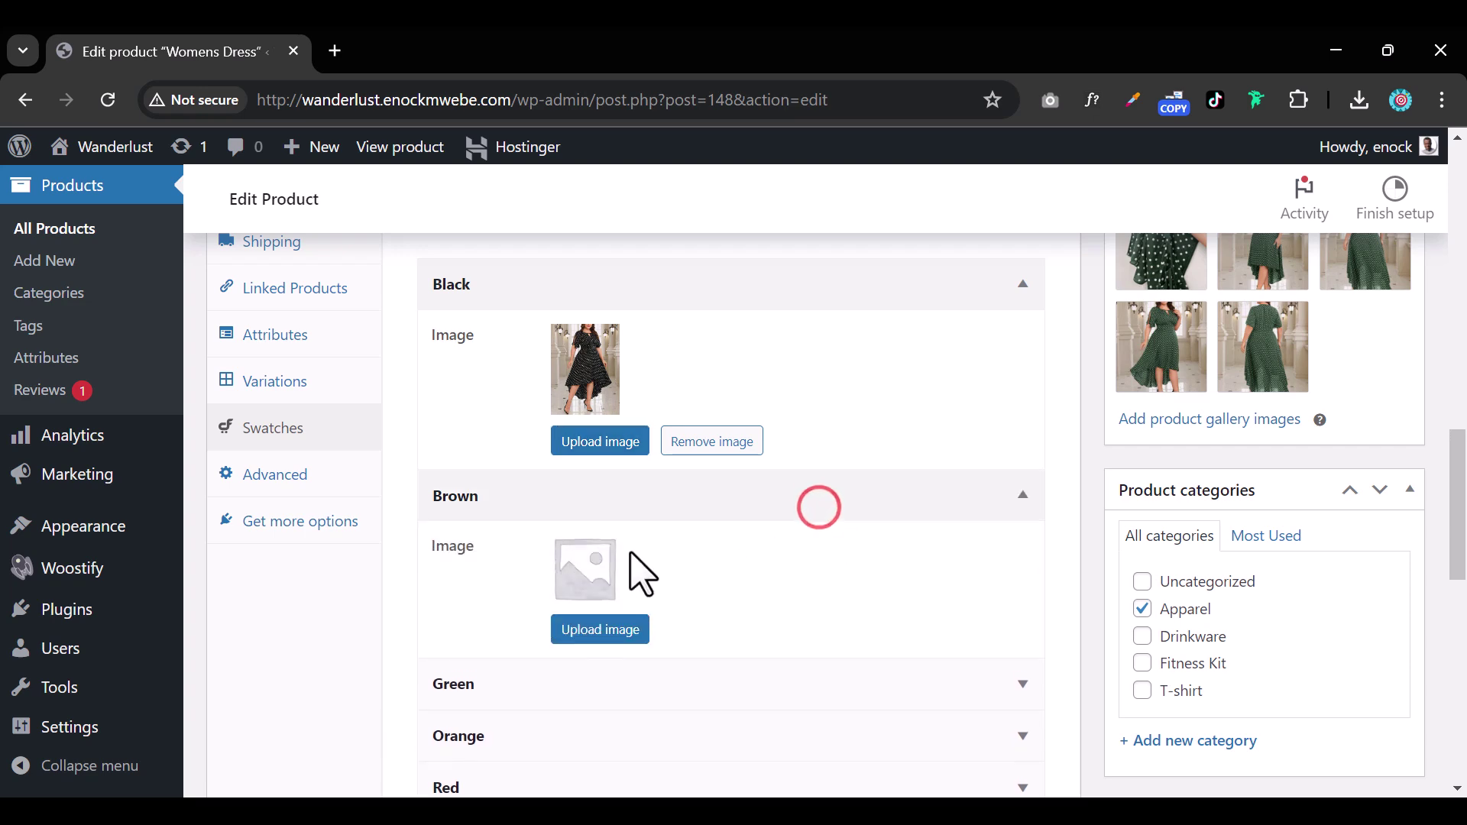
click(582, 627)
click(470, 429)
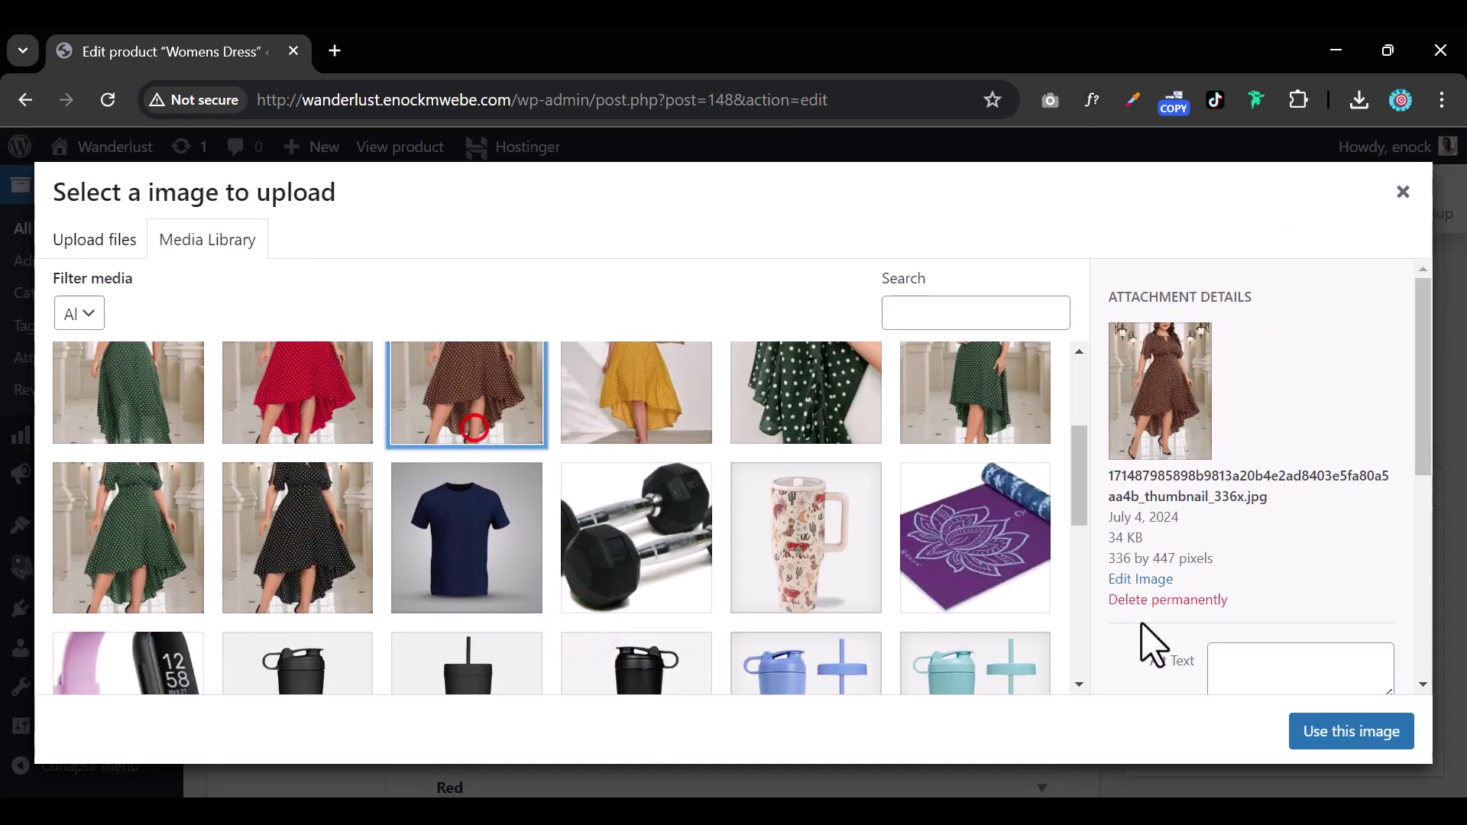
click(1314, 732)
- Assign the green polka-dot dress photo from the Media Library as the Green swatch image
scroll(672, 540, down, 2)
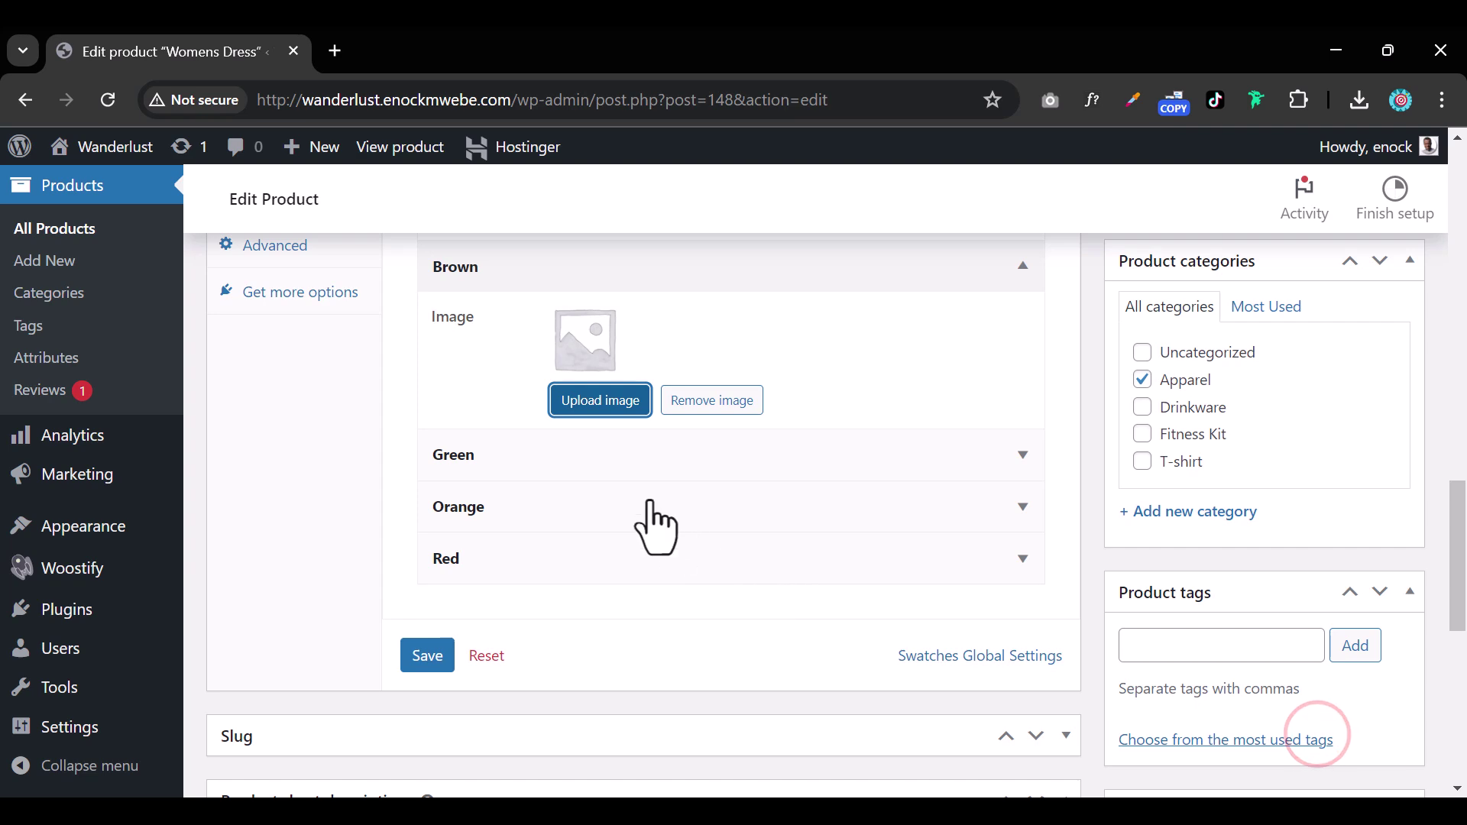
click(655, 472)
click(582, 612)
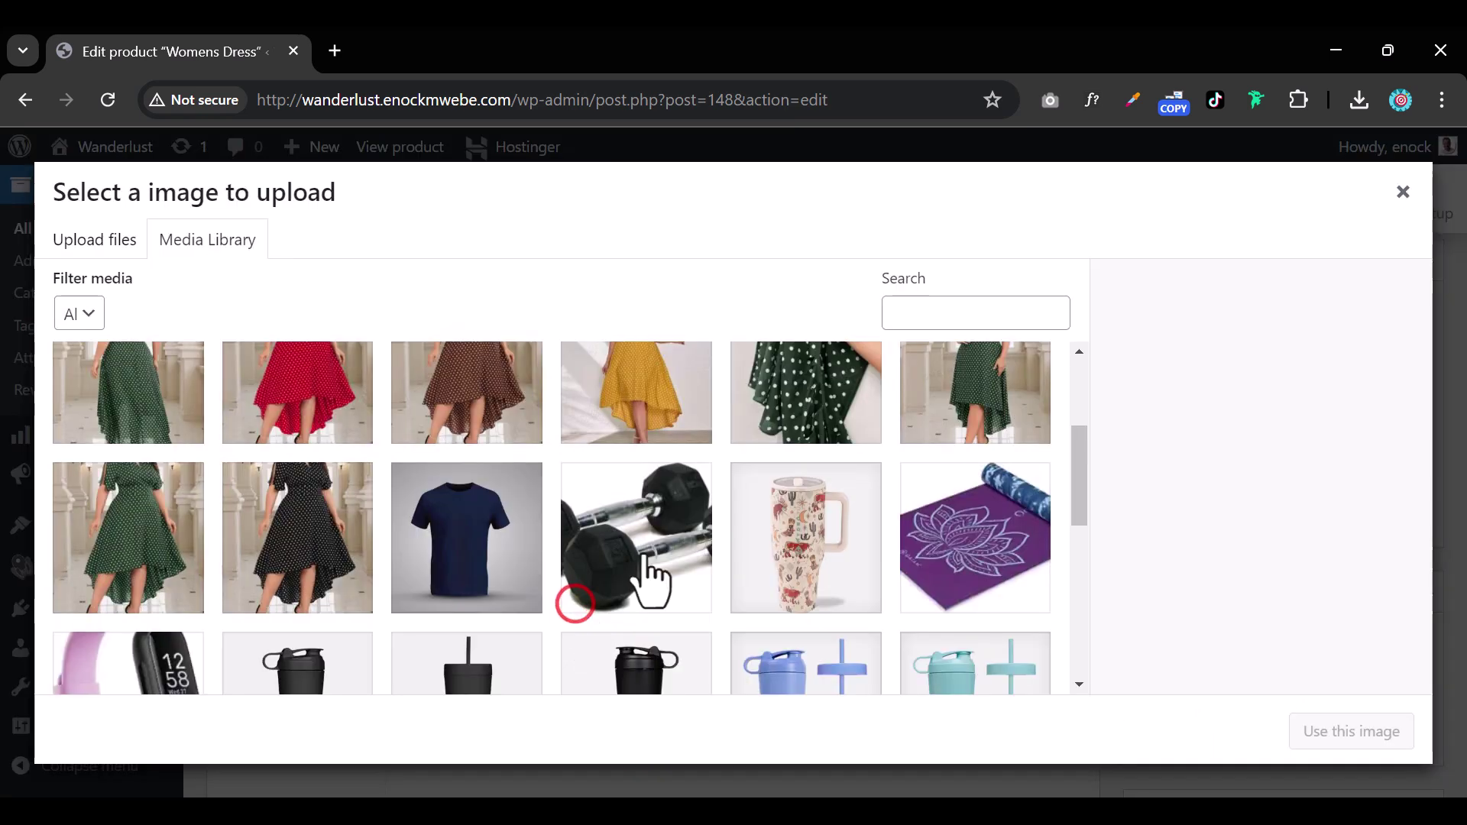
scroll(875, 554, up, 2)
scroll(878, 558, up, 2)
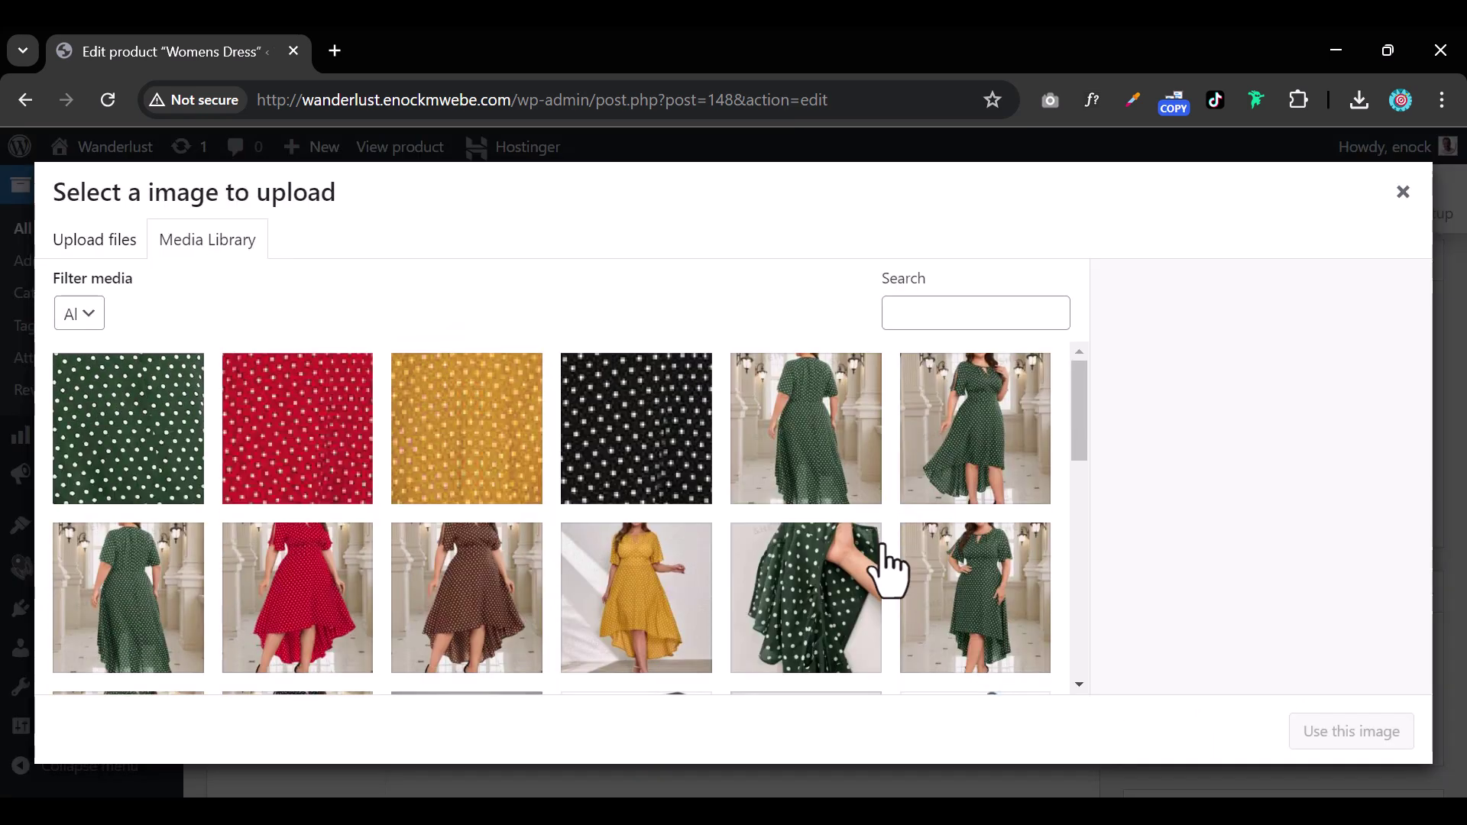
click(990, 603)
scroll(580, 576, down, 3)
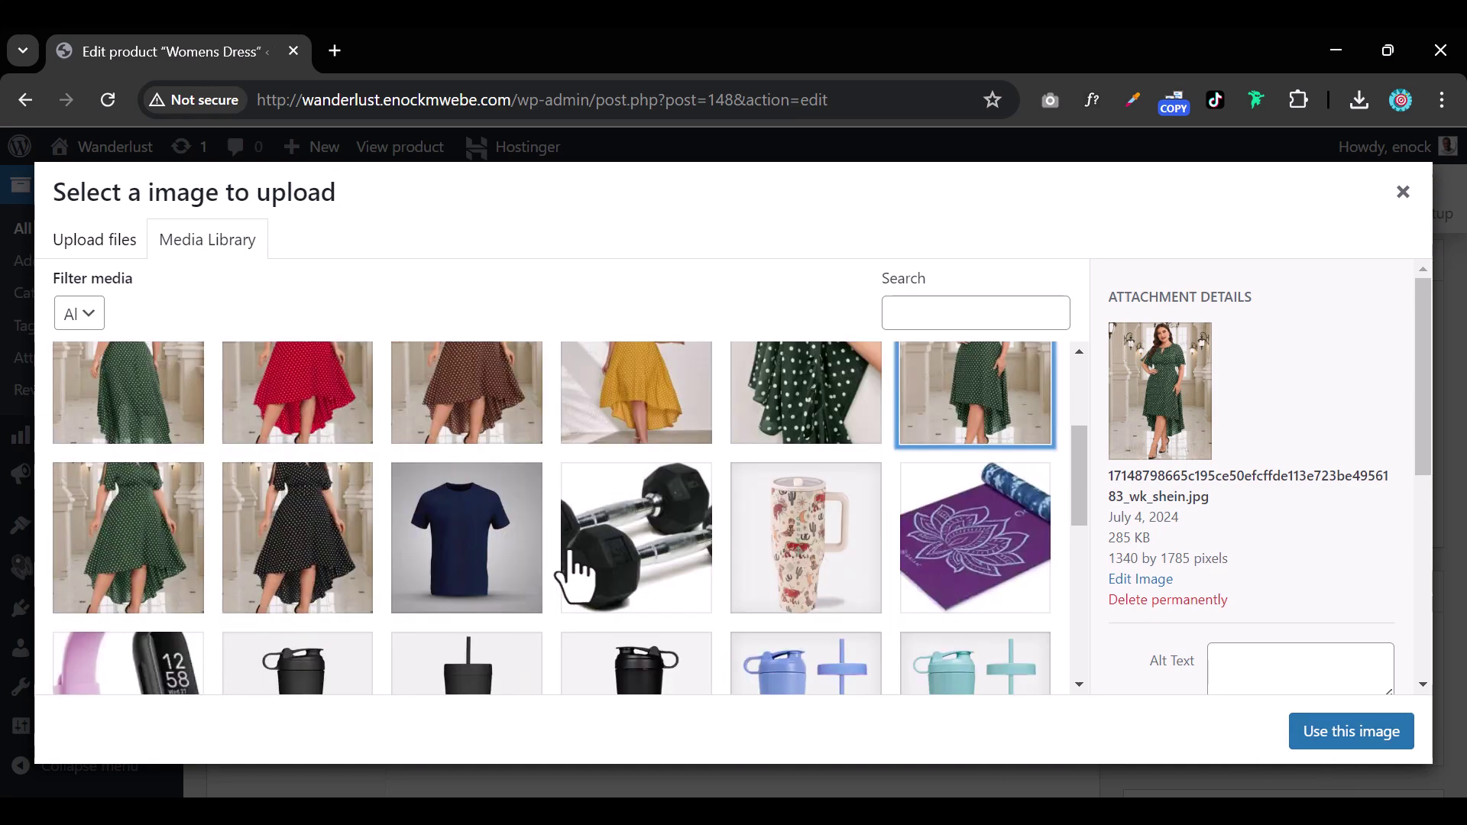
click(202, 539)
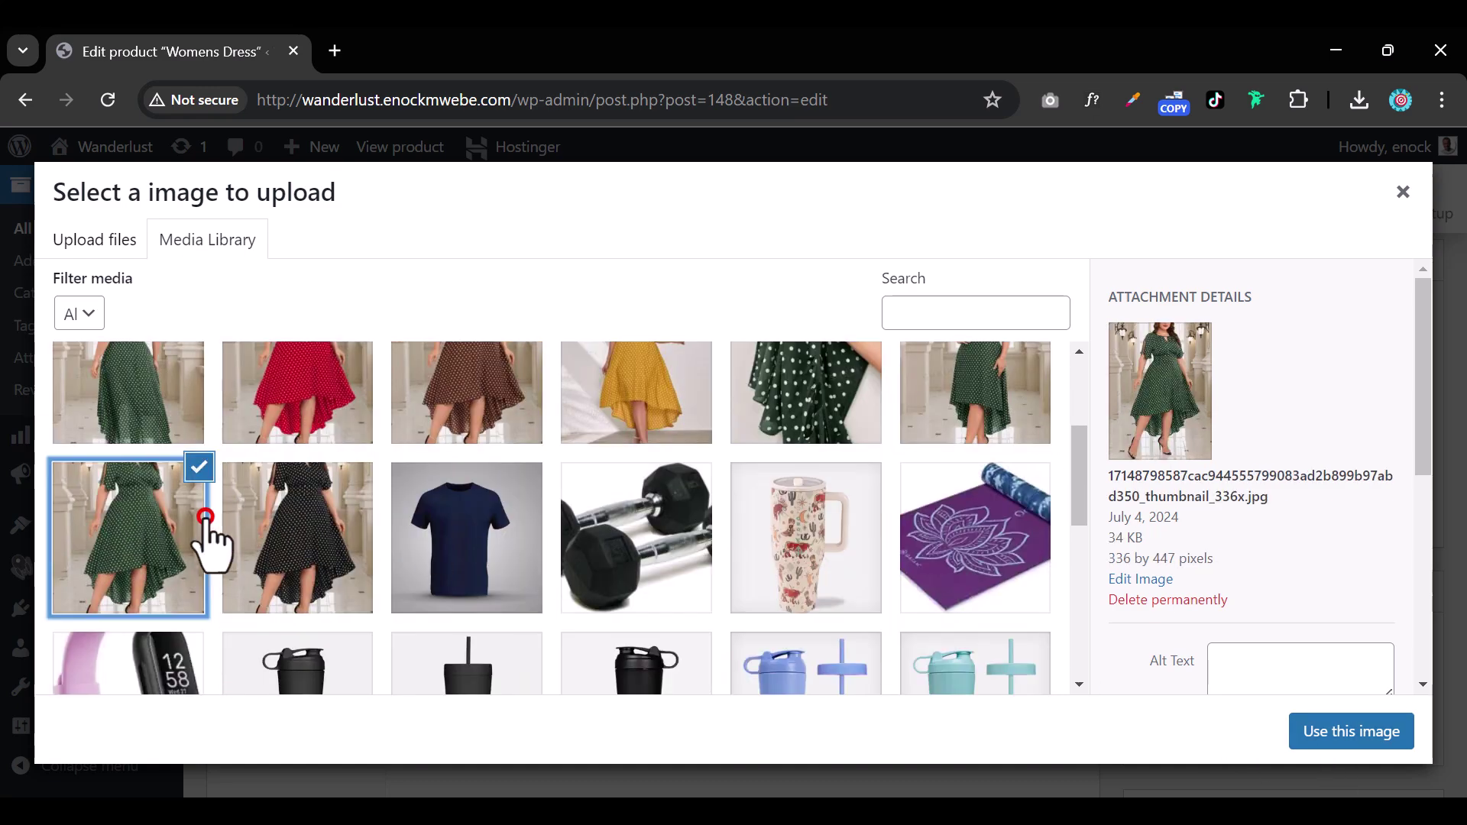
click(1336, 732)
- Assign the yellow dress photo from the Media Library as the Orange swatch image
scroll(704, 583, down, 1)
scroll(688, 596, down, 1)
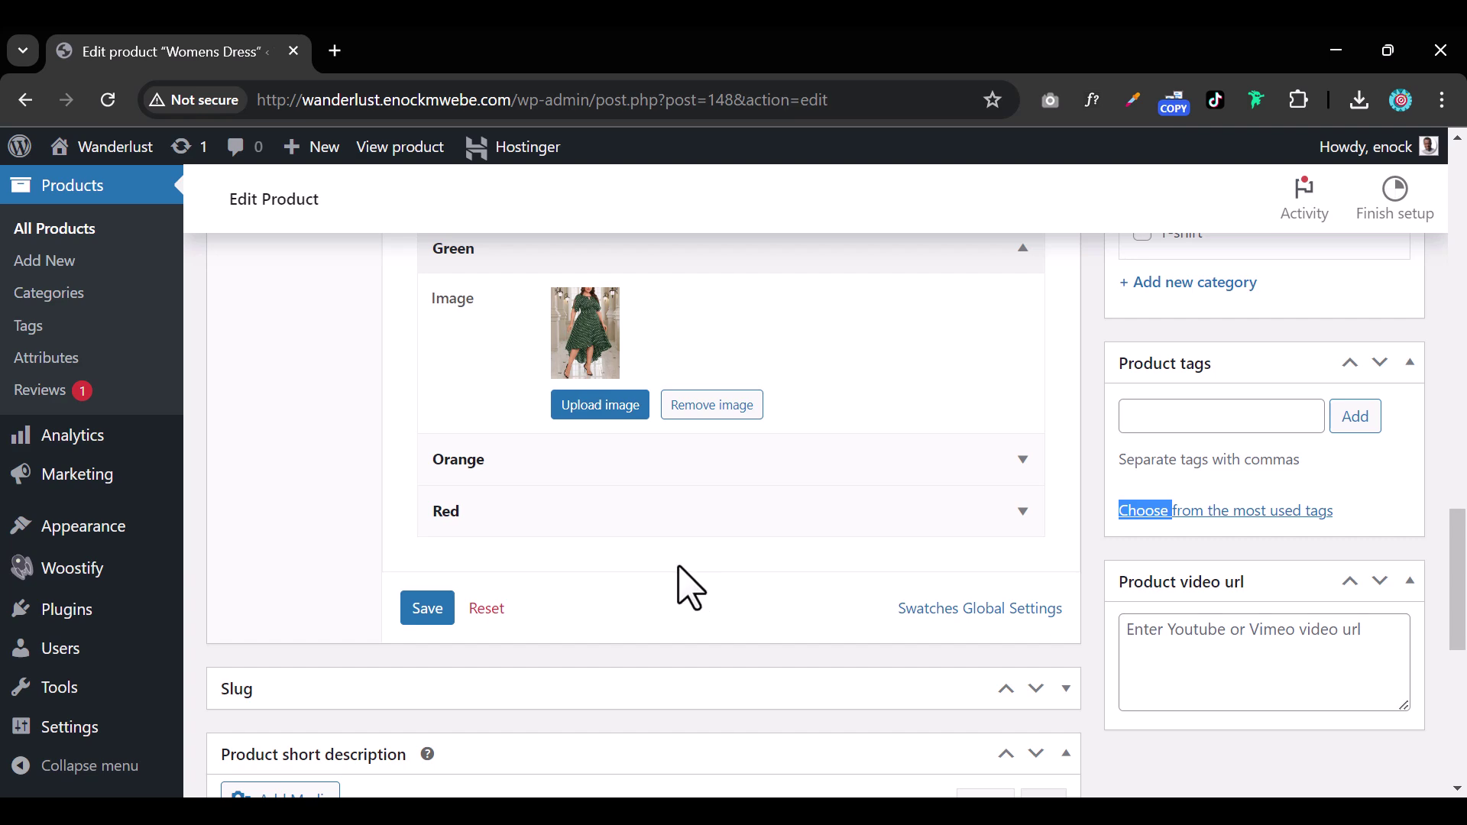
click(625, 468)
click(592, 590)
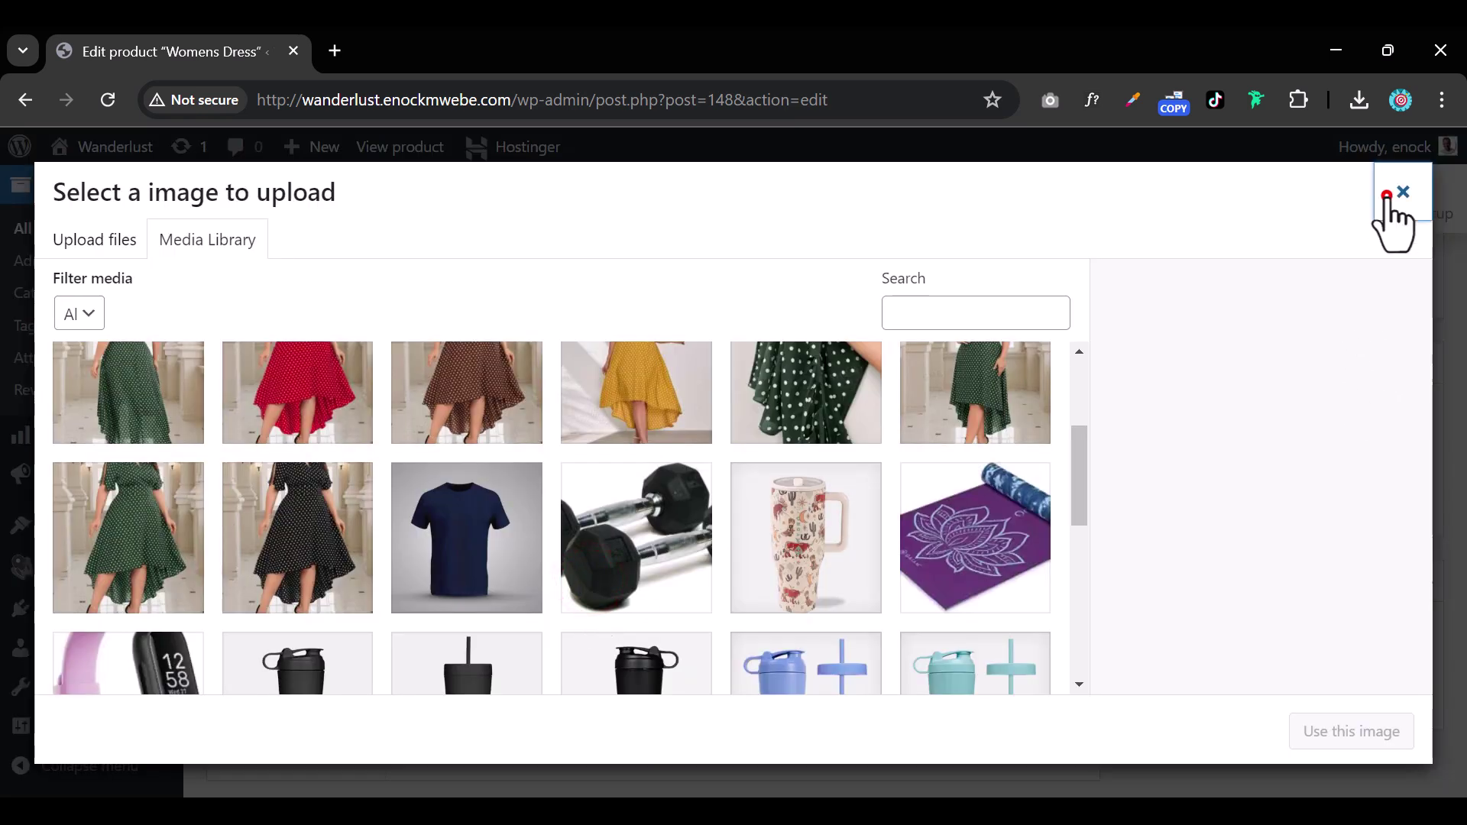
click(1386, 195)
click(609, 589)
click(649, 403)
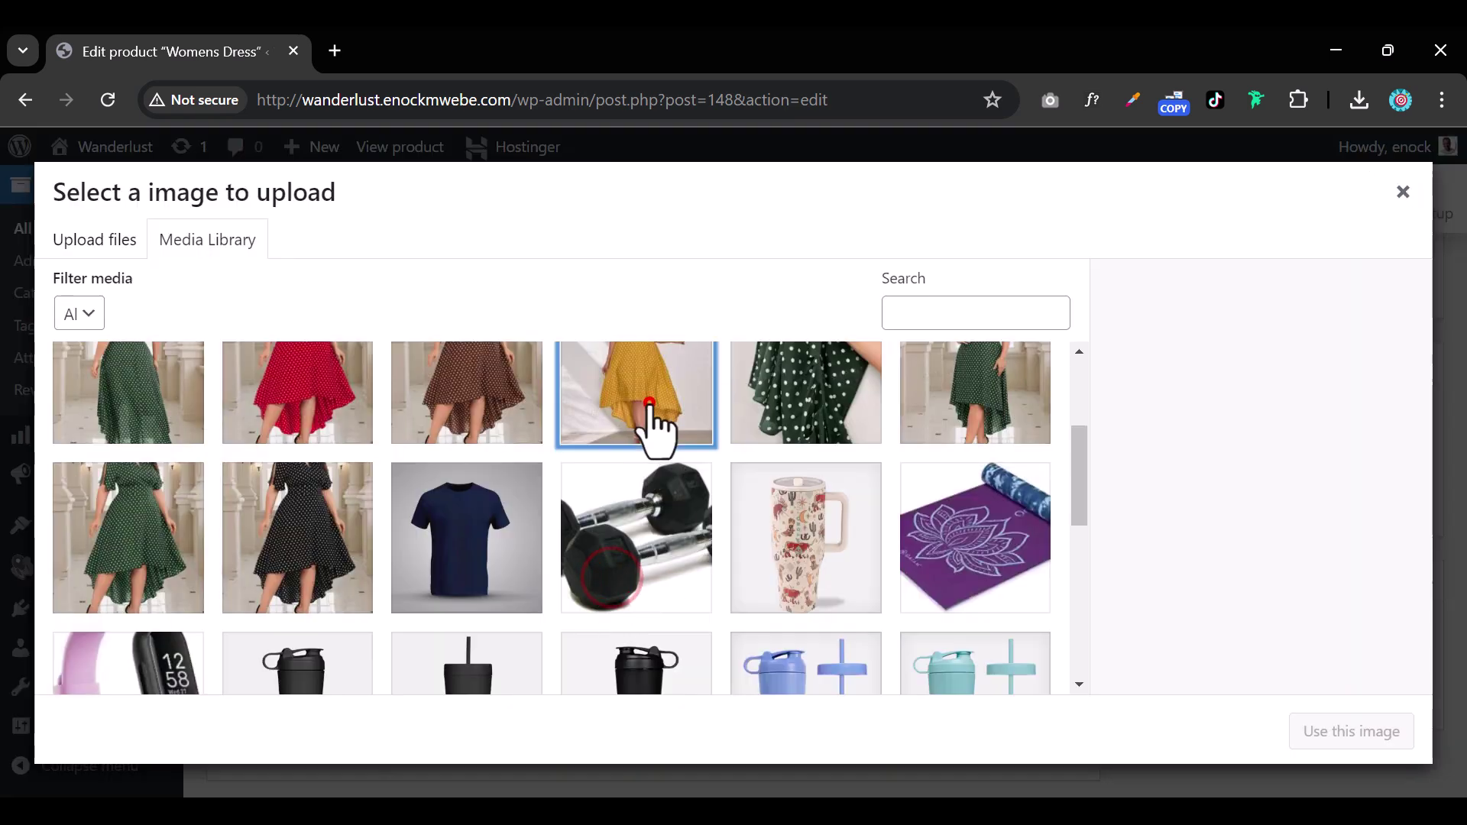
click(1369, 735)
- Assign the red polka-dot dress photo from the Media Library as the Red swatch image
scroll(749, 584, down, 2)
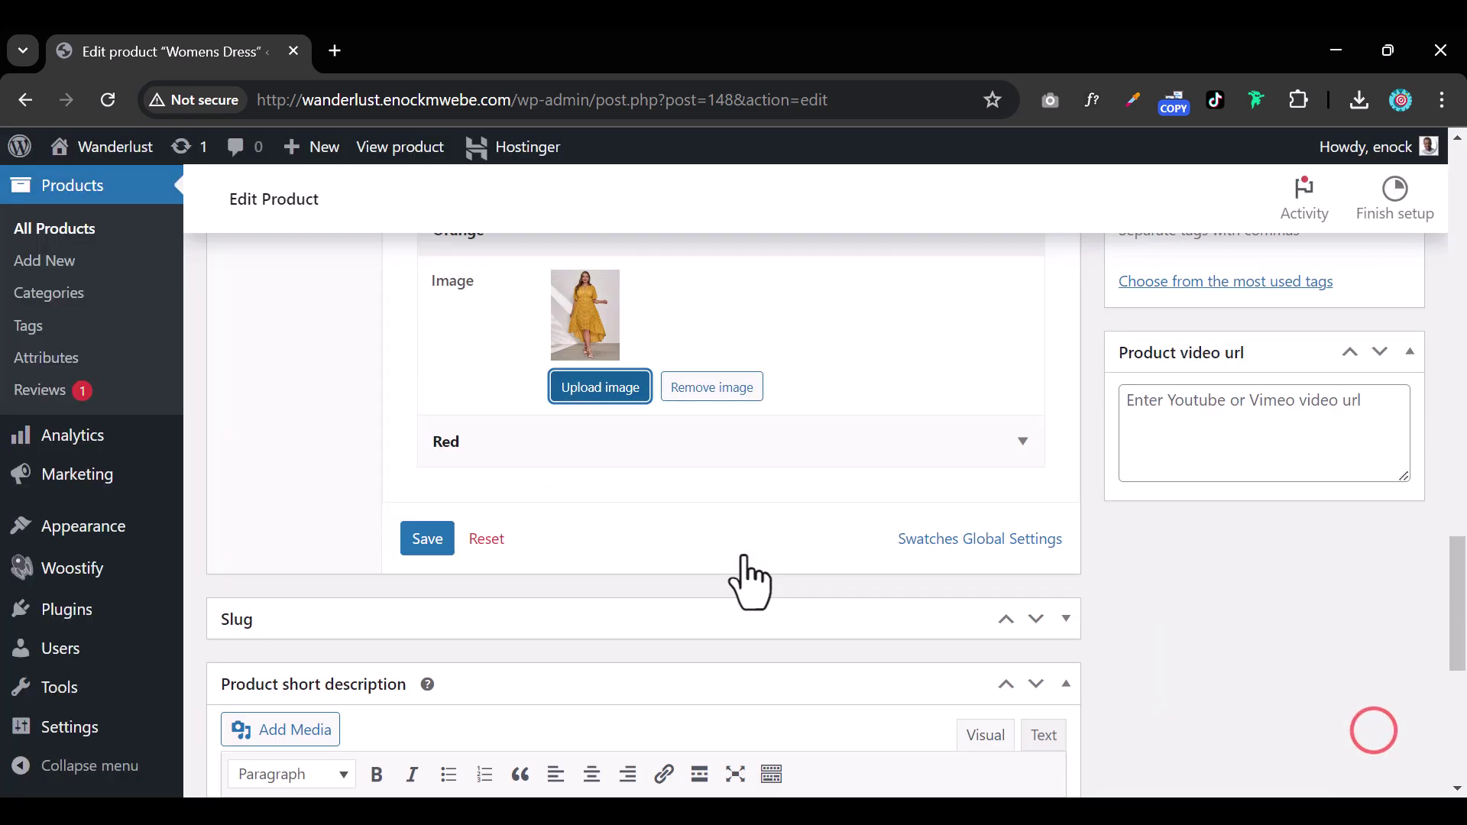
click(541, 448)
click(592, 582)
click(335, 421)
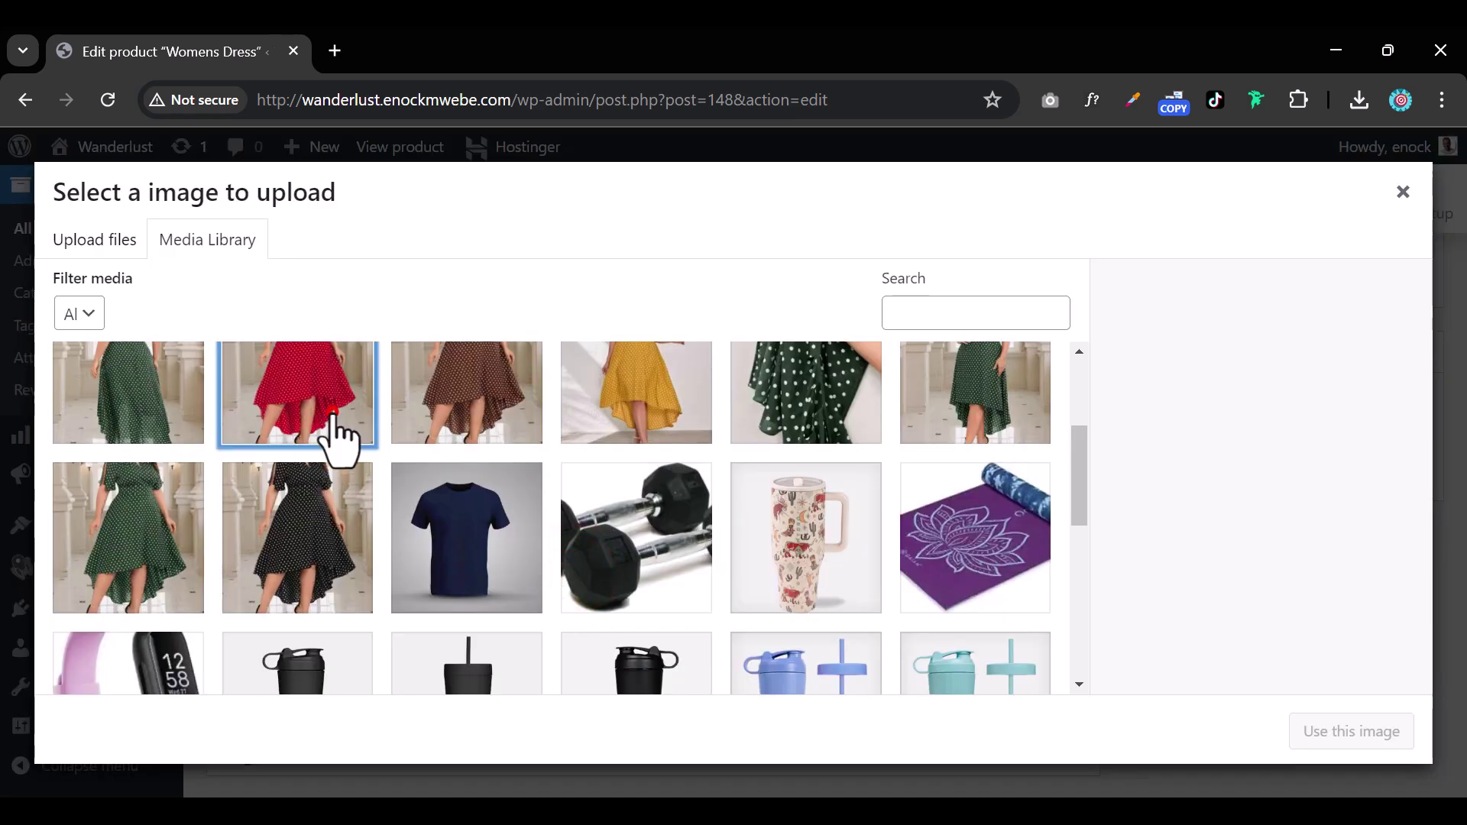
click(1310, 735)
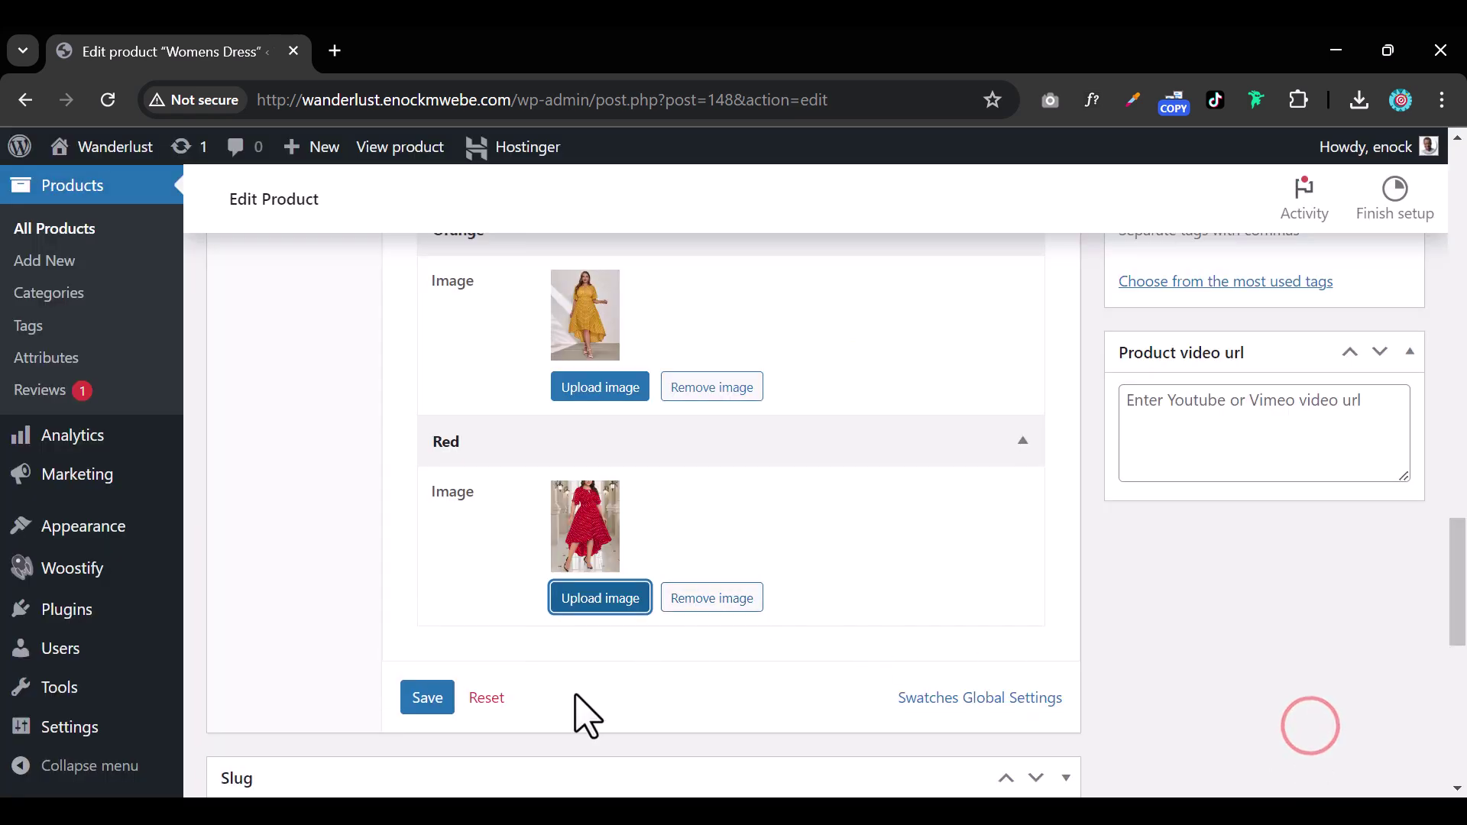
- Save the Dress Color swatch images and update the product
click(428, 697)
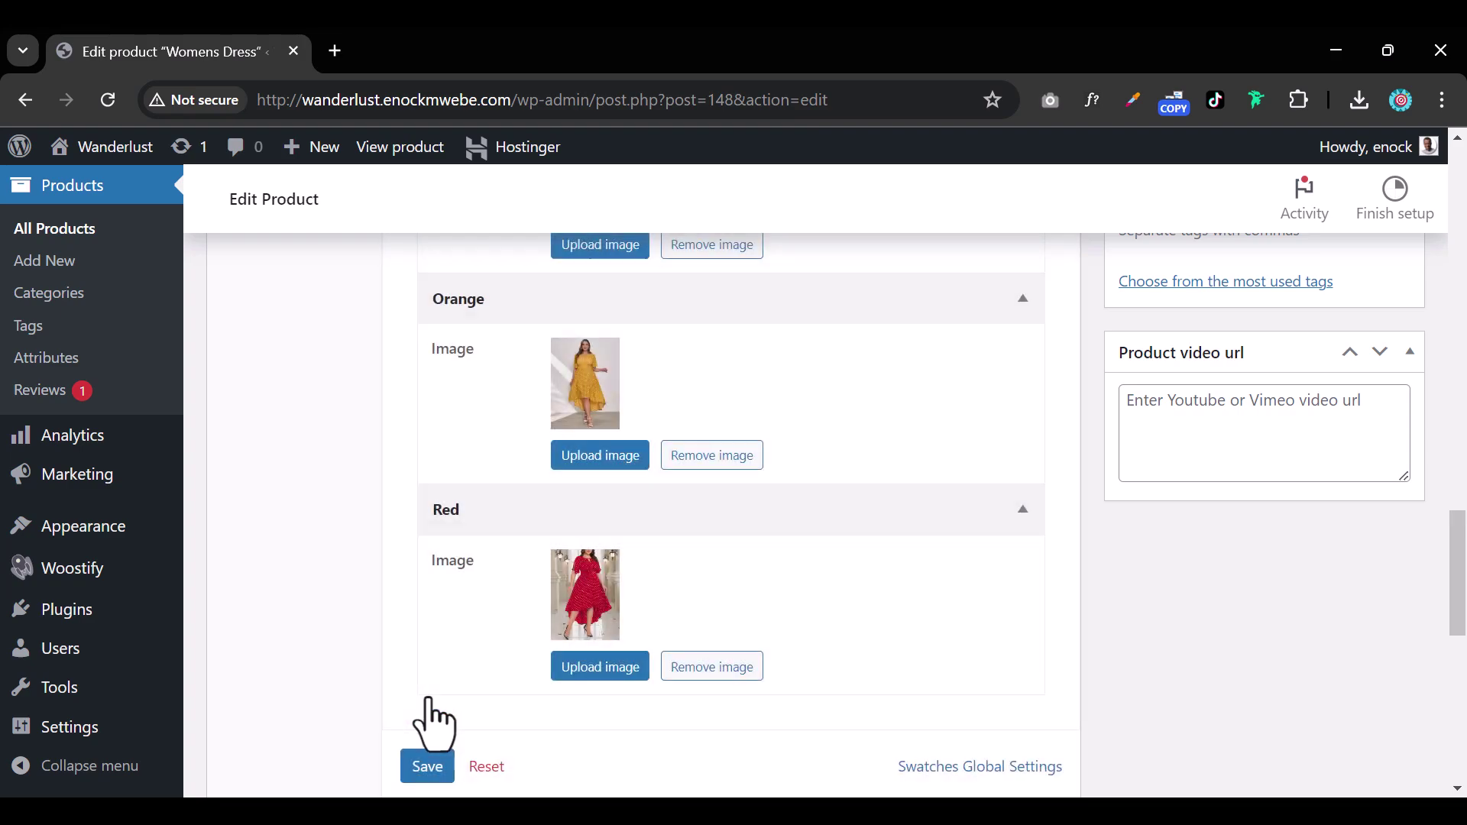
scroll(952, 573, up, 20)
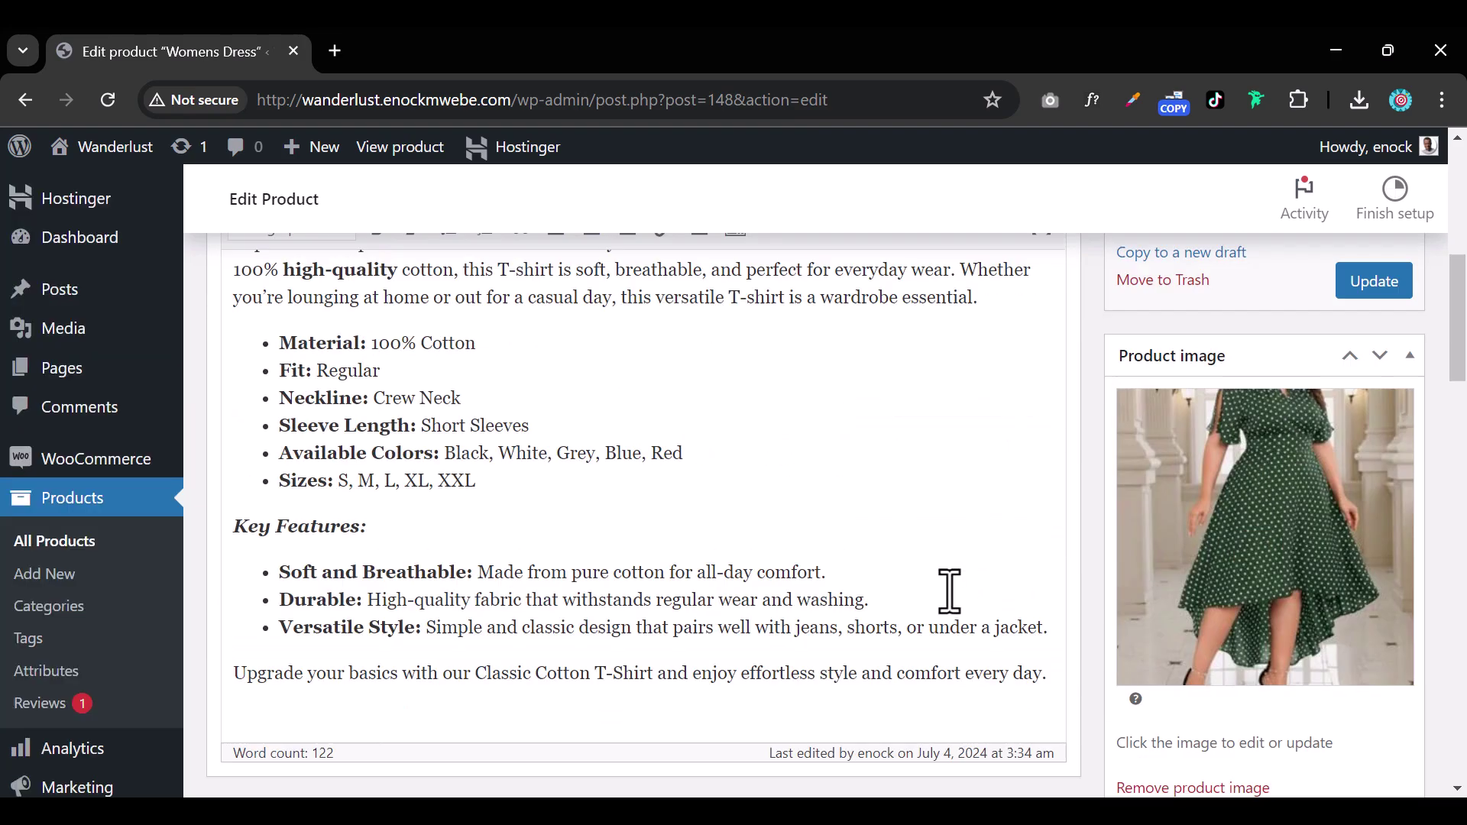
click(1389, 626)
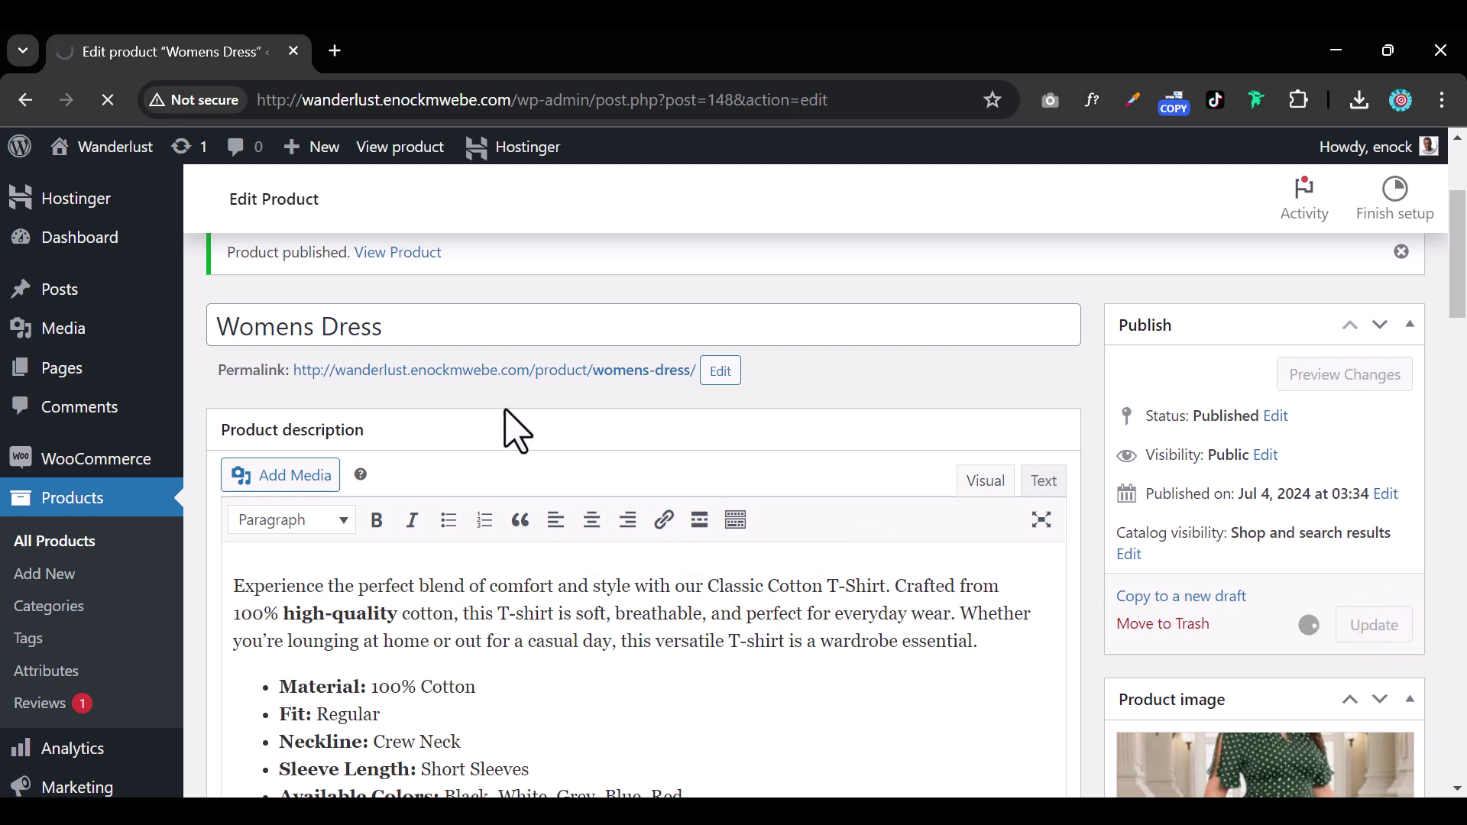
- View the Womens Dress product page in a new tab and check its image swatches
right_click(458, 453)
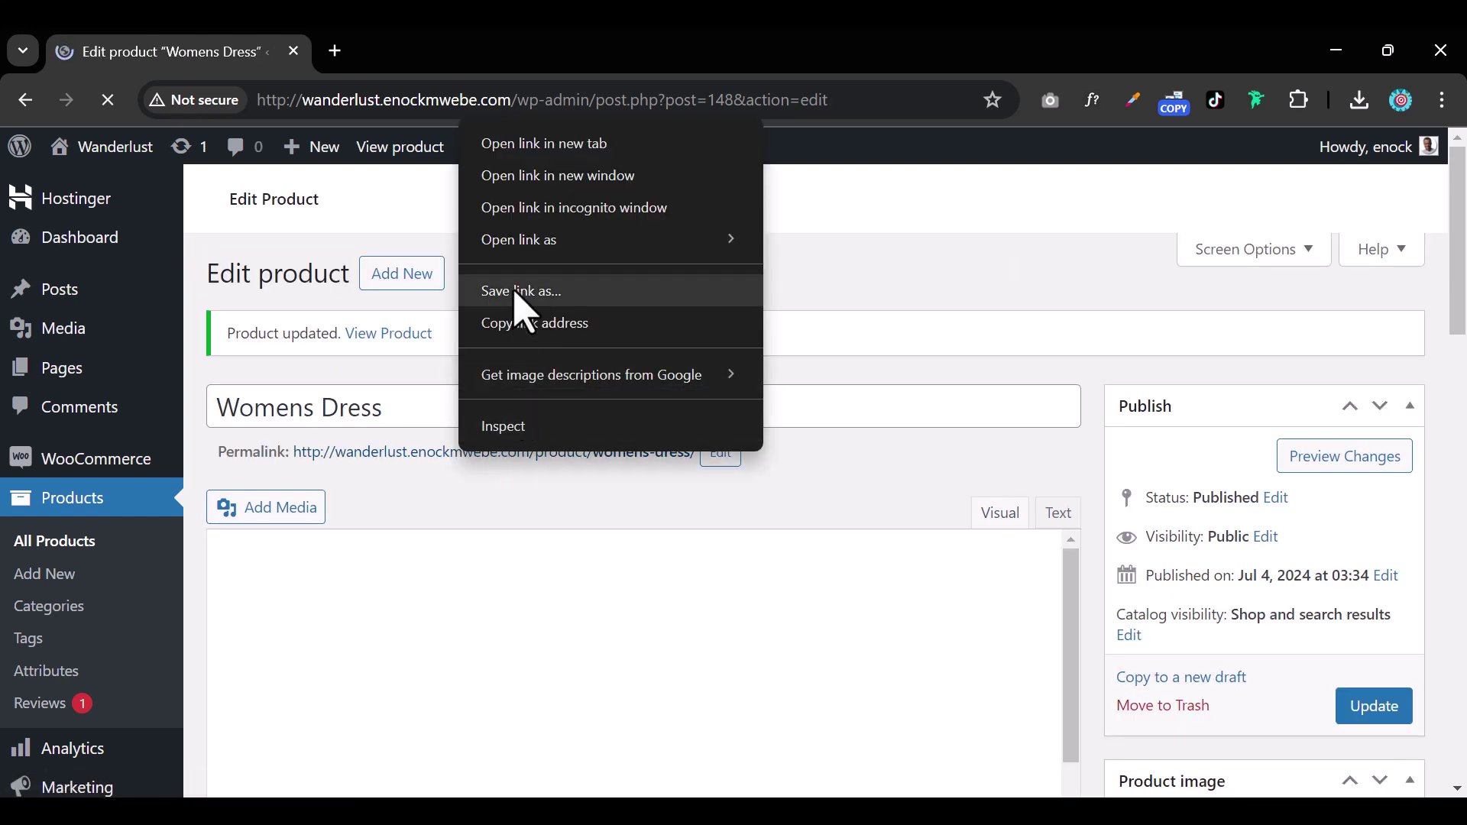
click(544, 145)
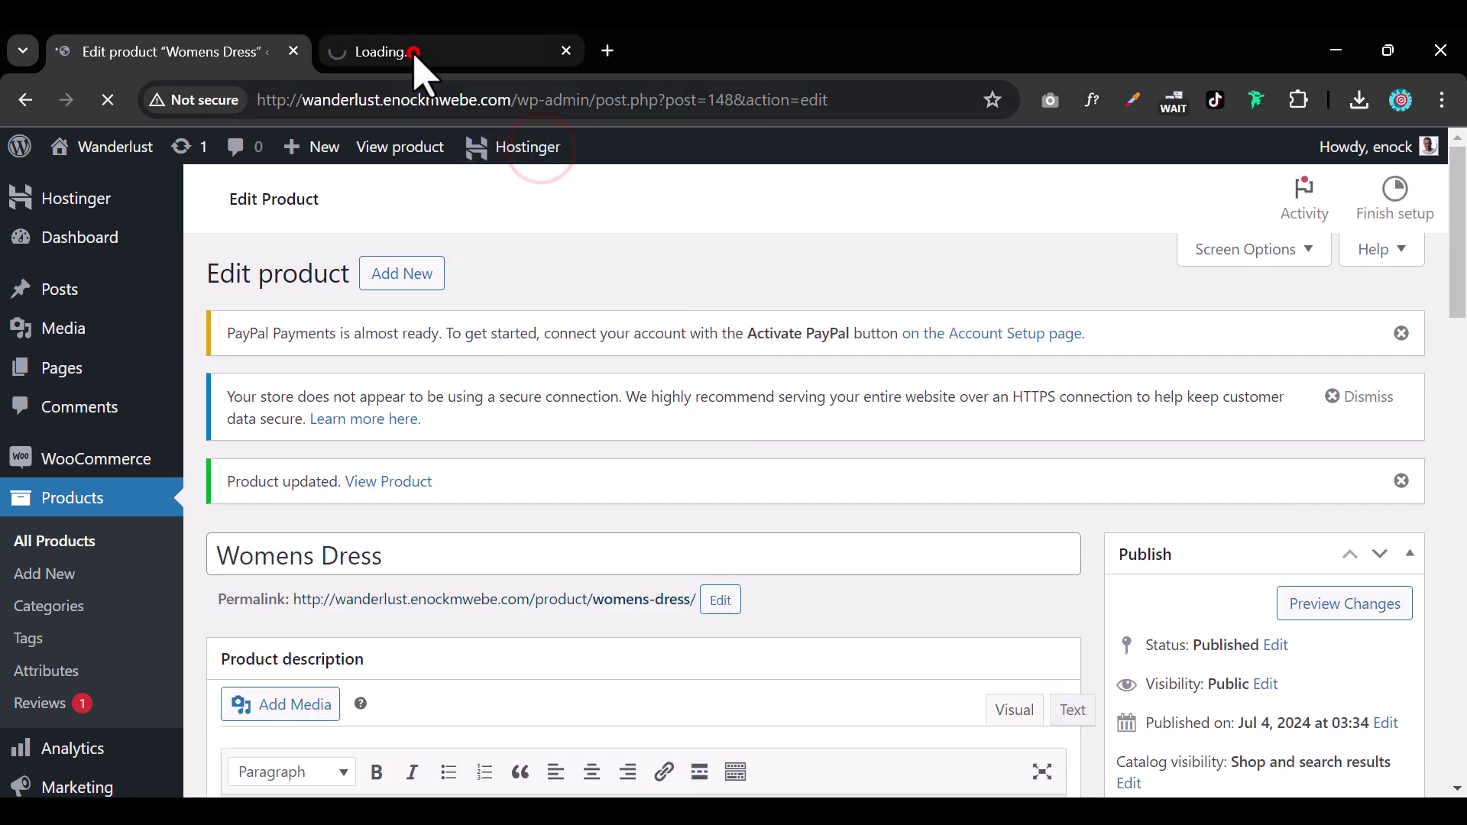
click(419, 57)
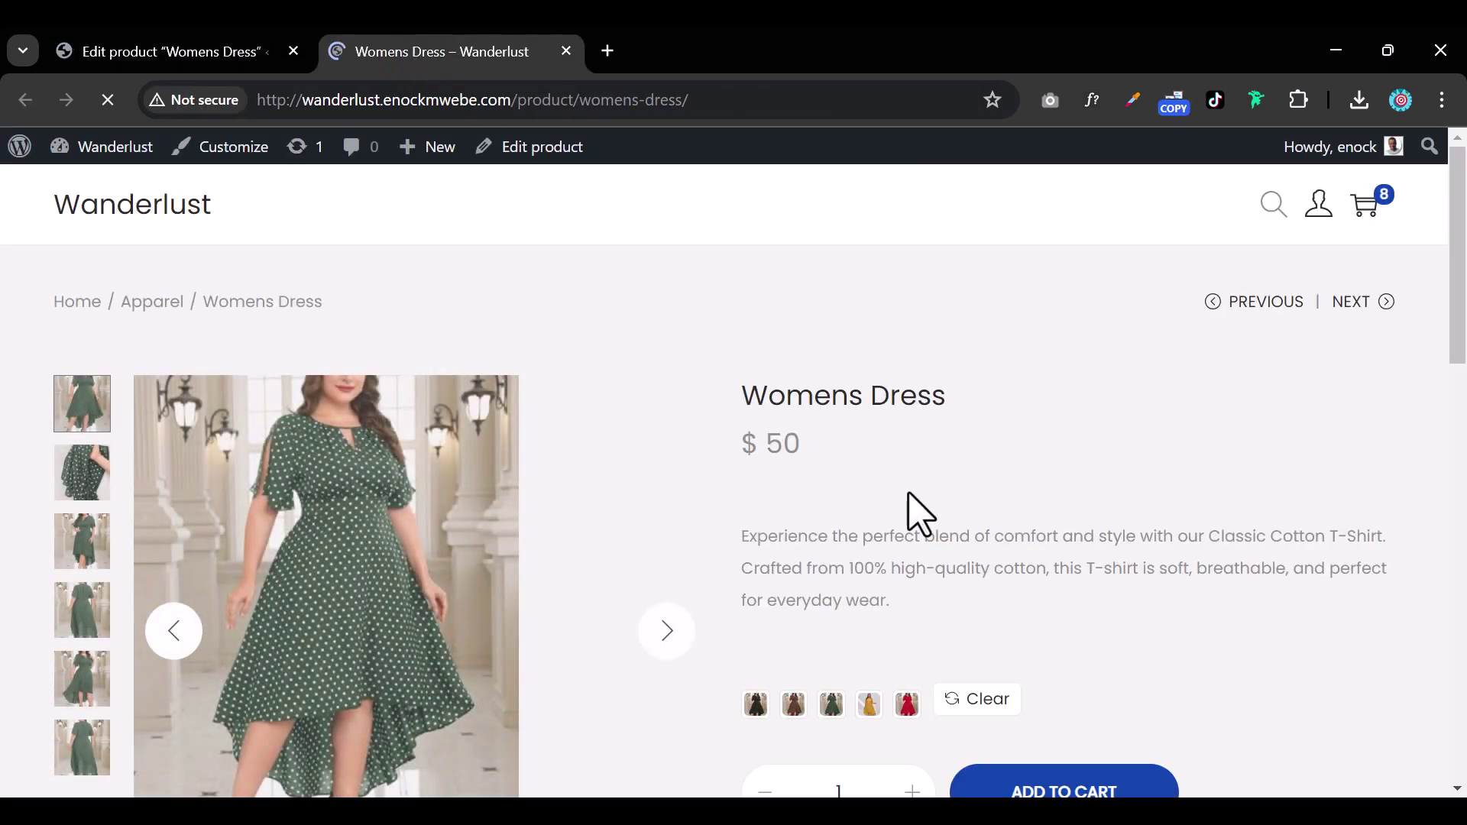
scroll(940, 550, down, 3)
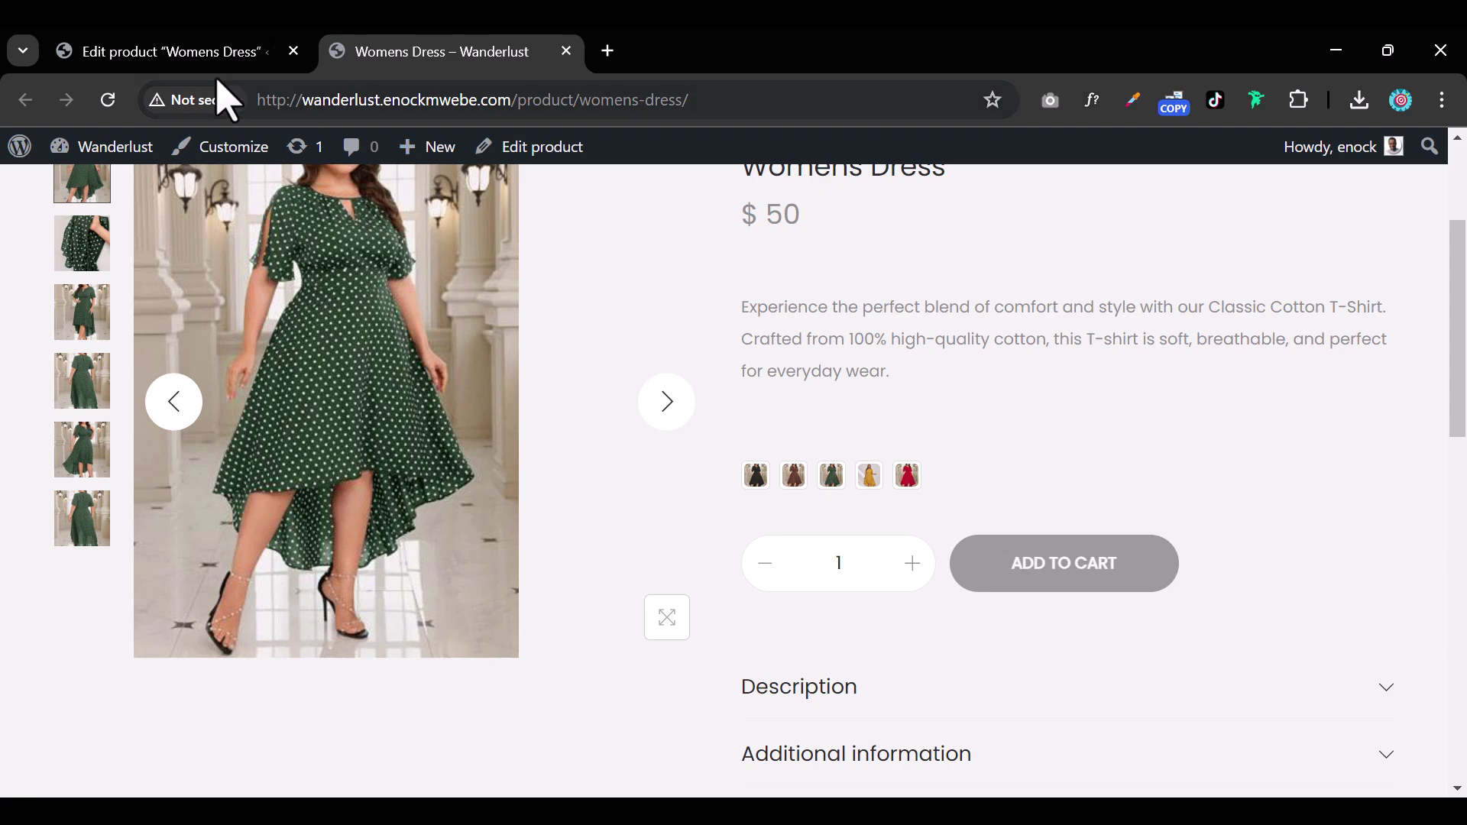
- Return to the product's swatch settings in the editor and open the Swatches Global Settings
click(162, 55)
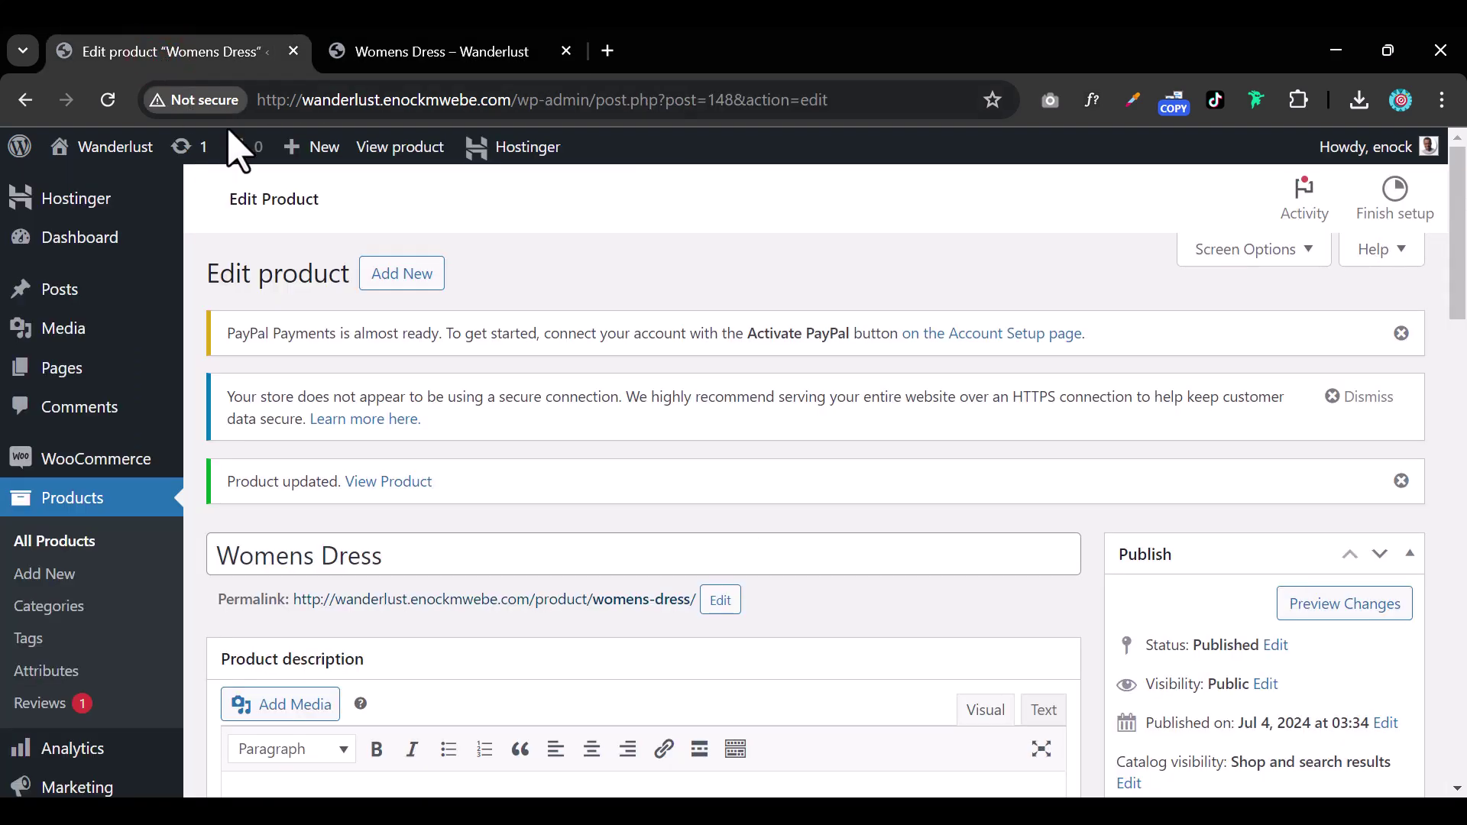
scroll(504, 504, down, 15)
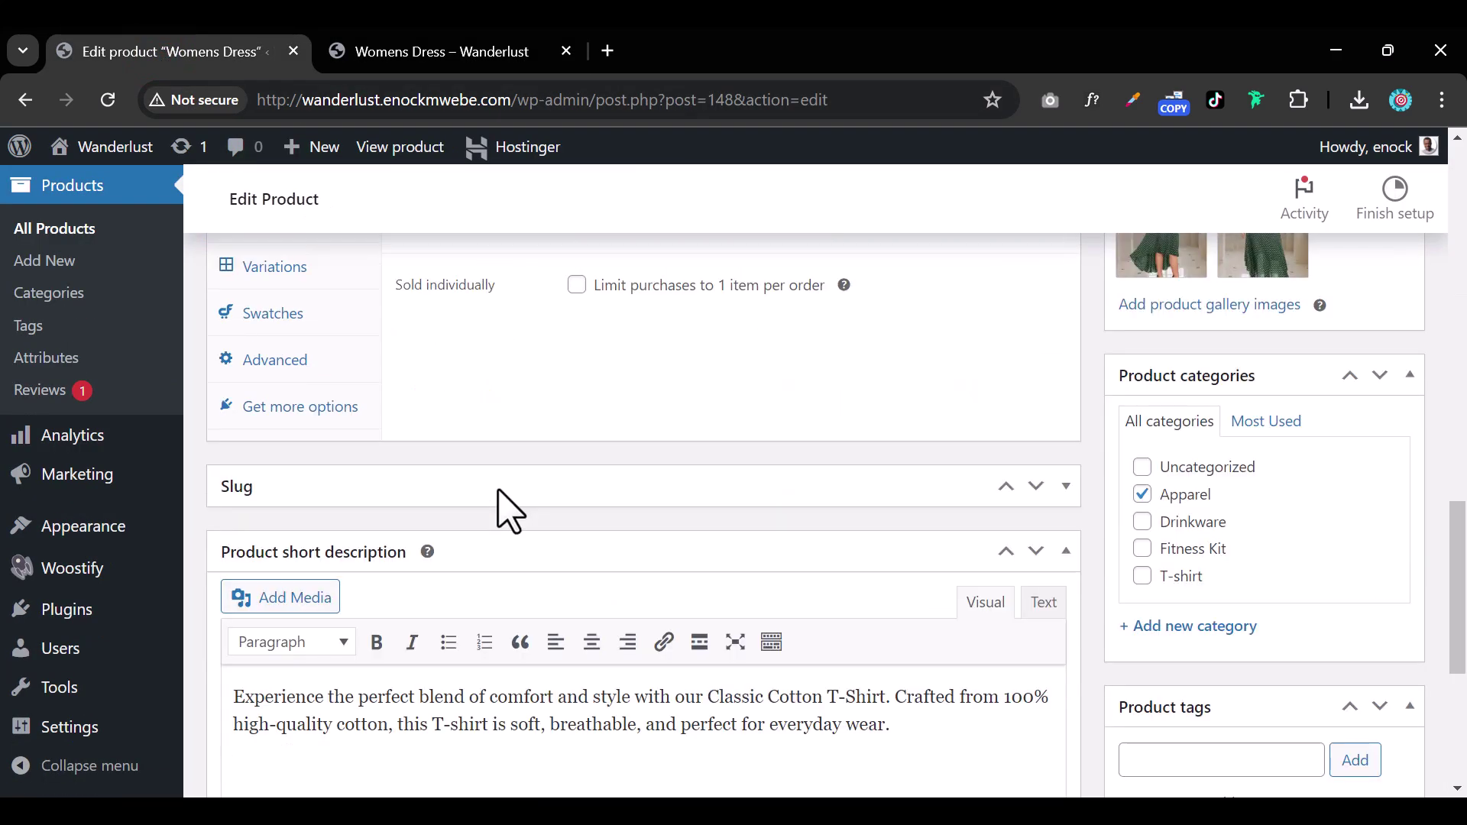
click(285, 314)
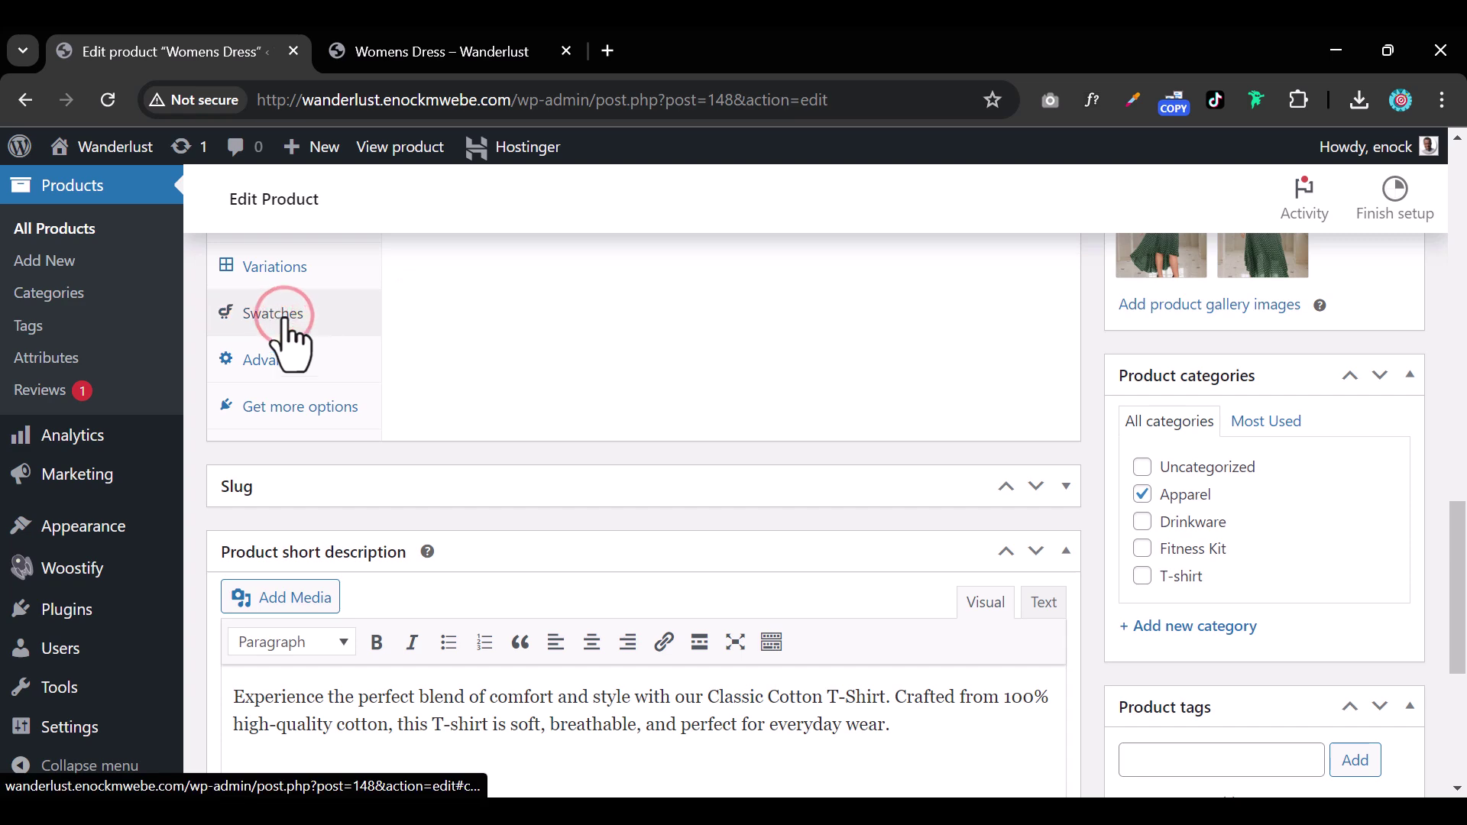
scroll(486, 469, up, 3)
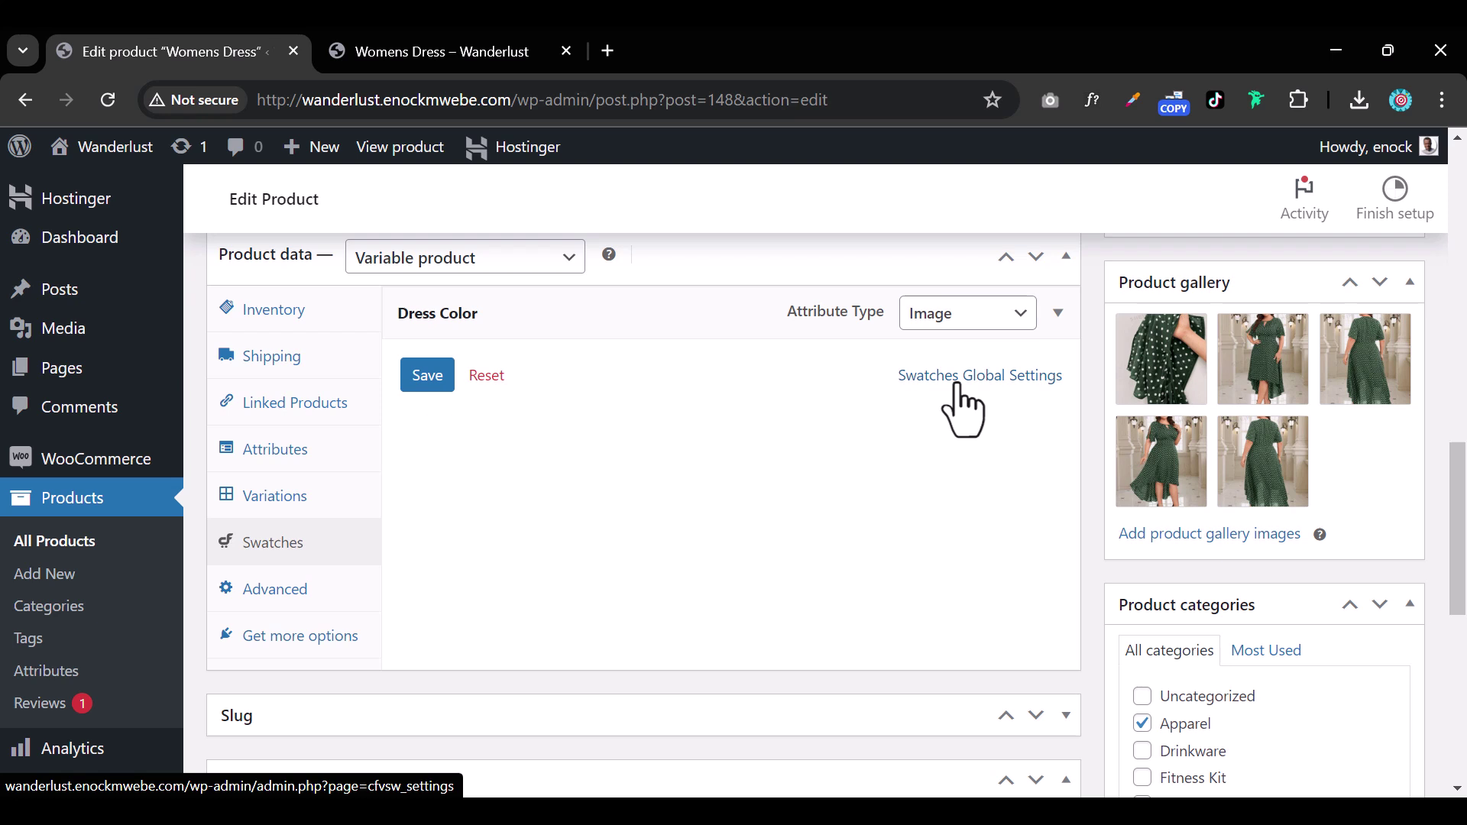
mouse_move(103, 465)
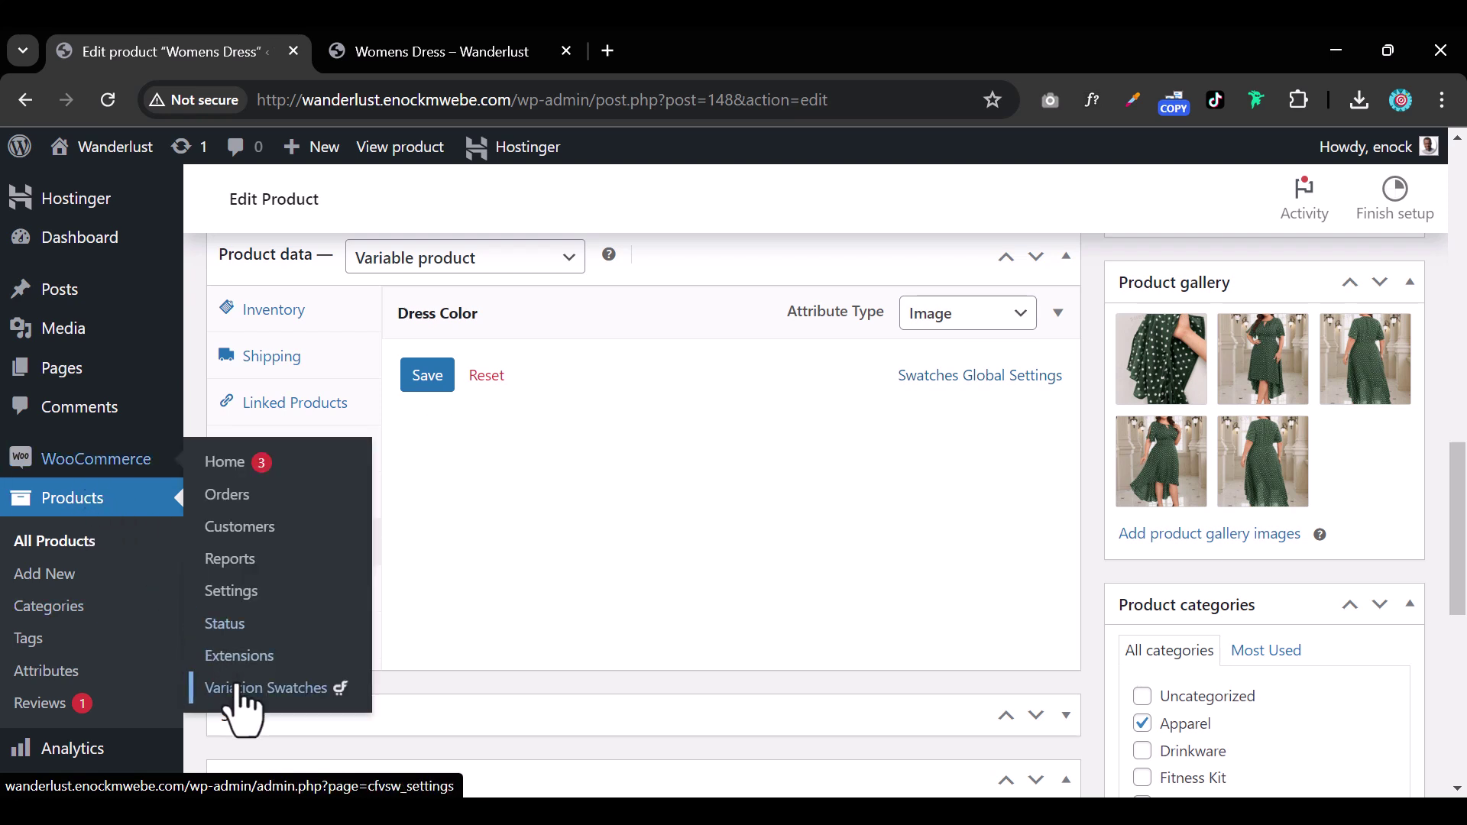
click(1004, 378)
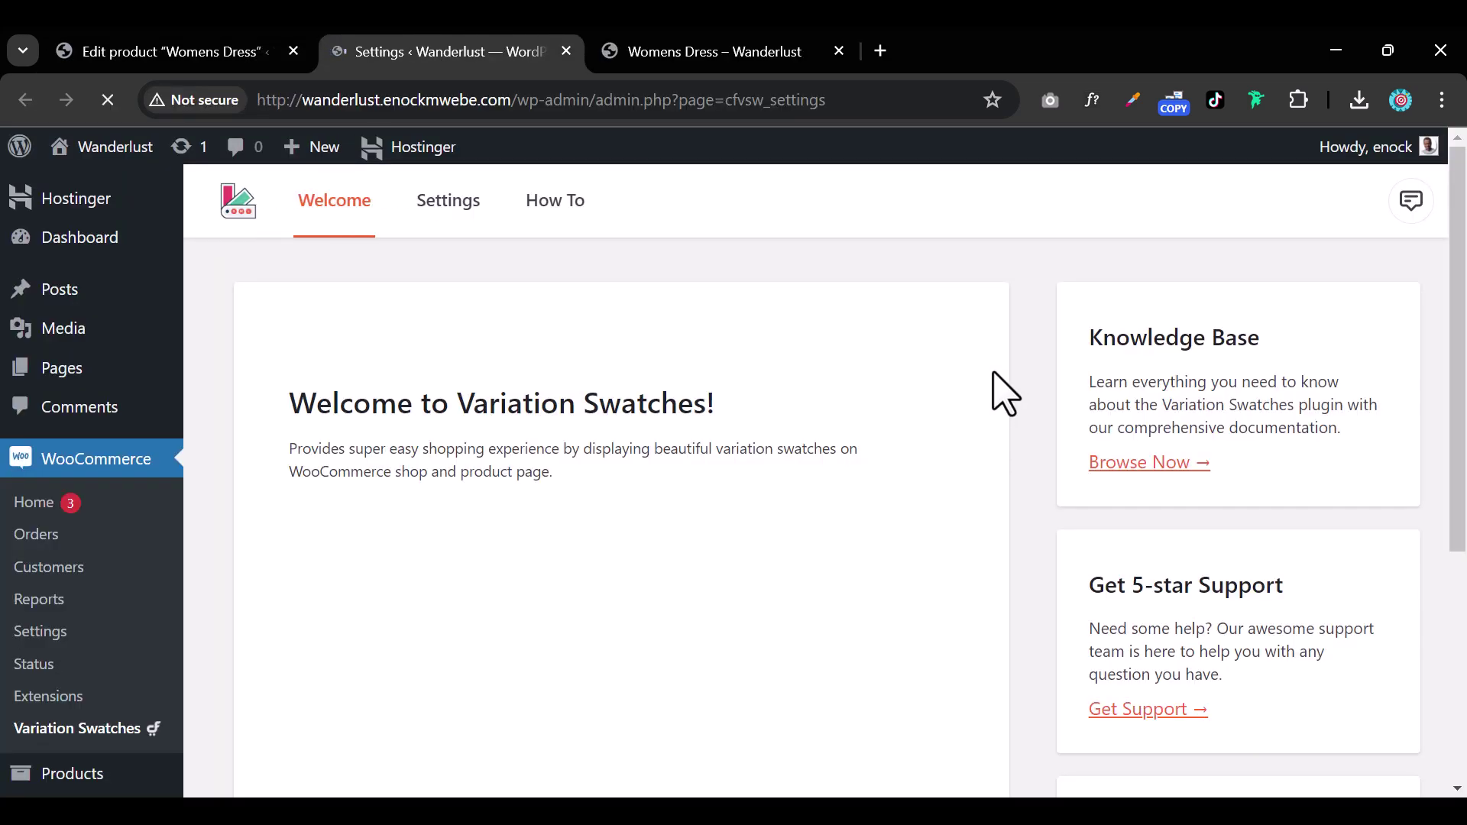
- Set the swatch minimum width and minimum height to 70 px in the plugin's Global Styling settings
click(446, 204)
click(384, 398)
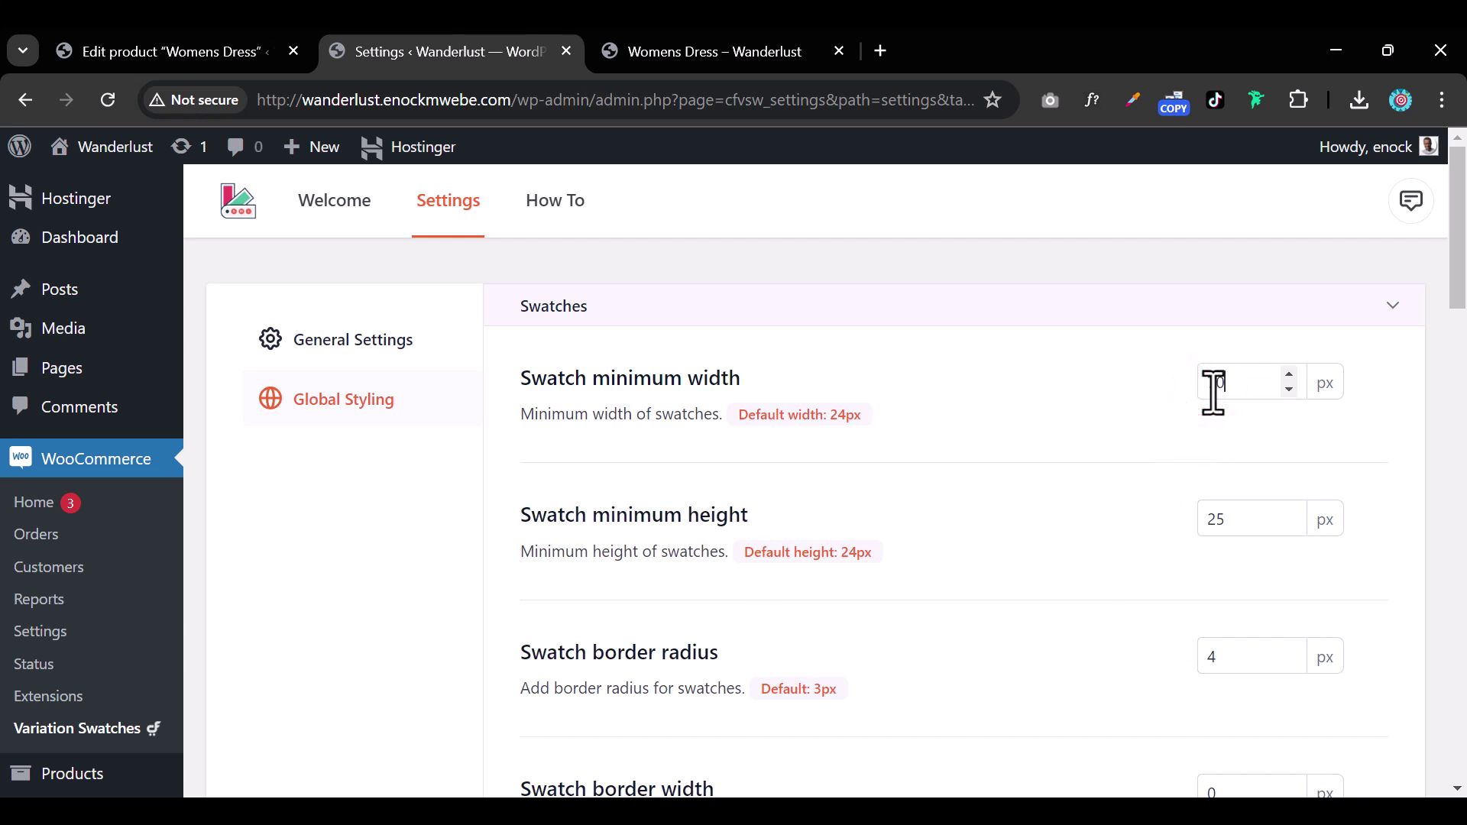
double_click(1217, 523)
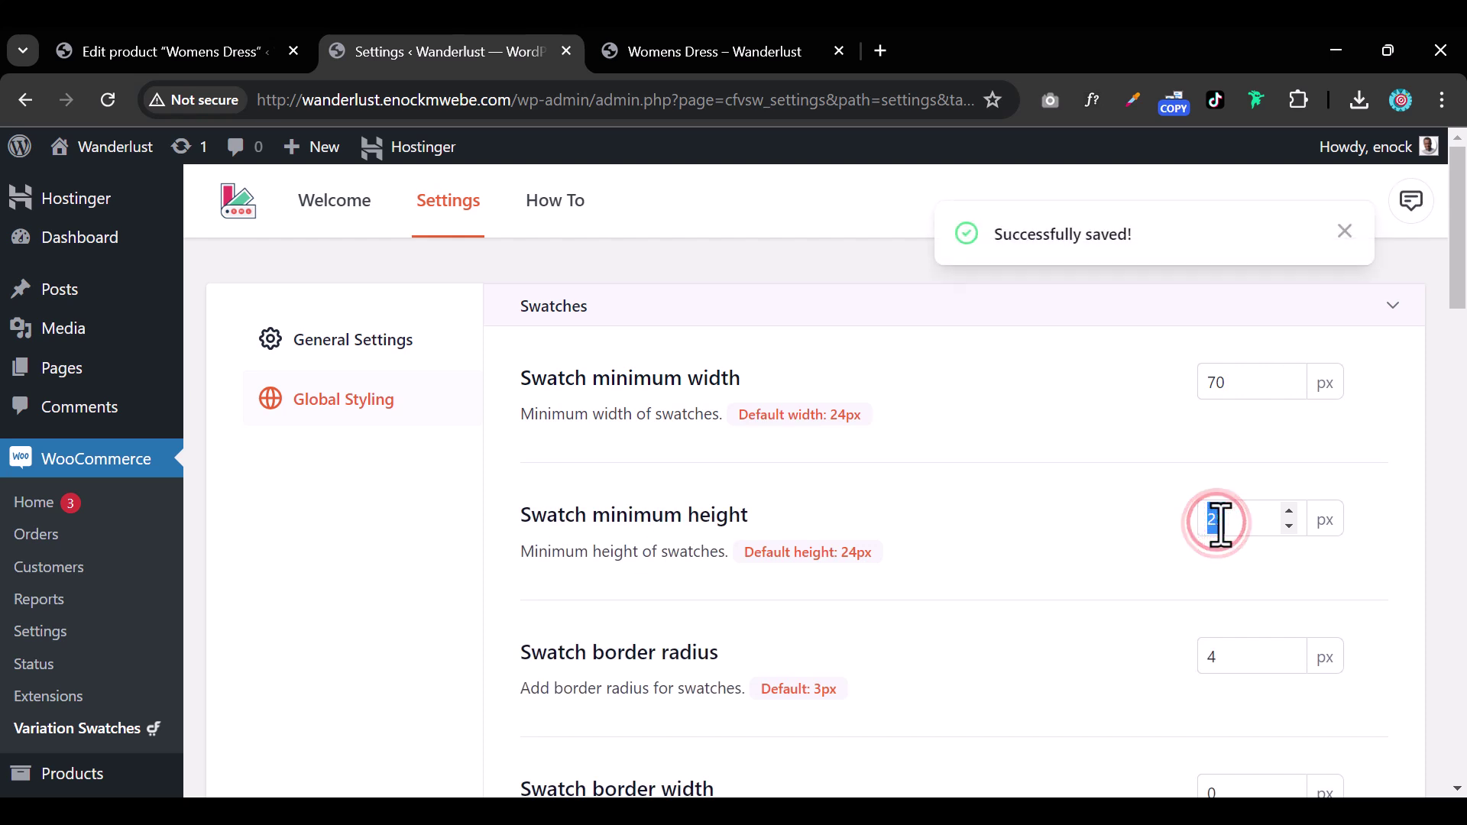
text(70)
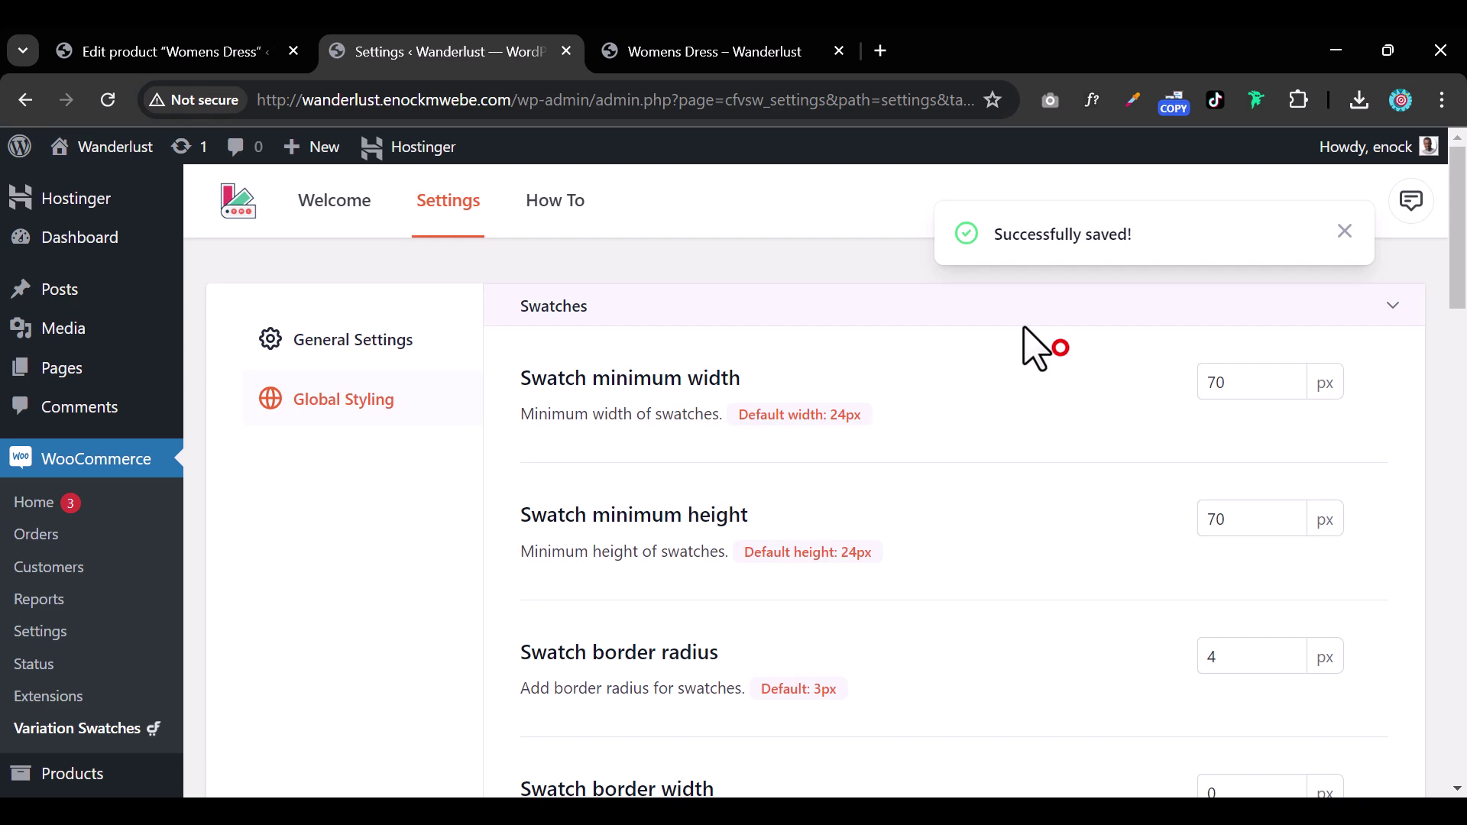
- Reload the Womens Dress product page and try out the resized Red swatch
click(701, 51)
click(108, 100)
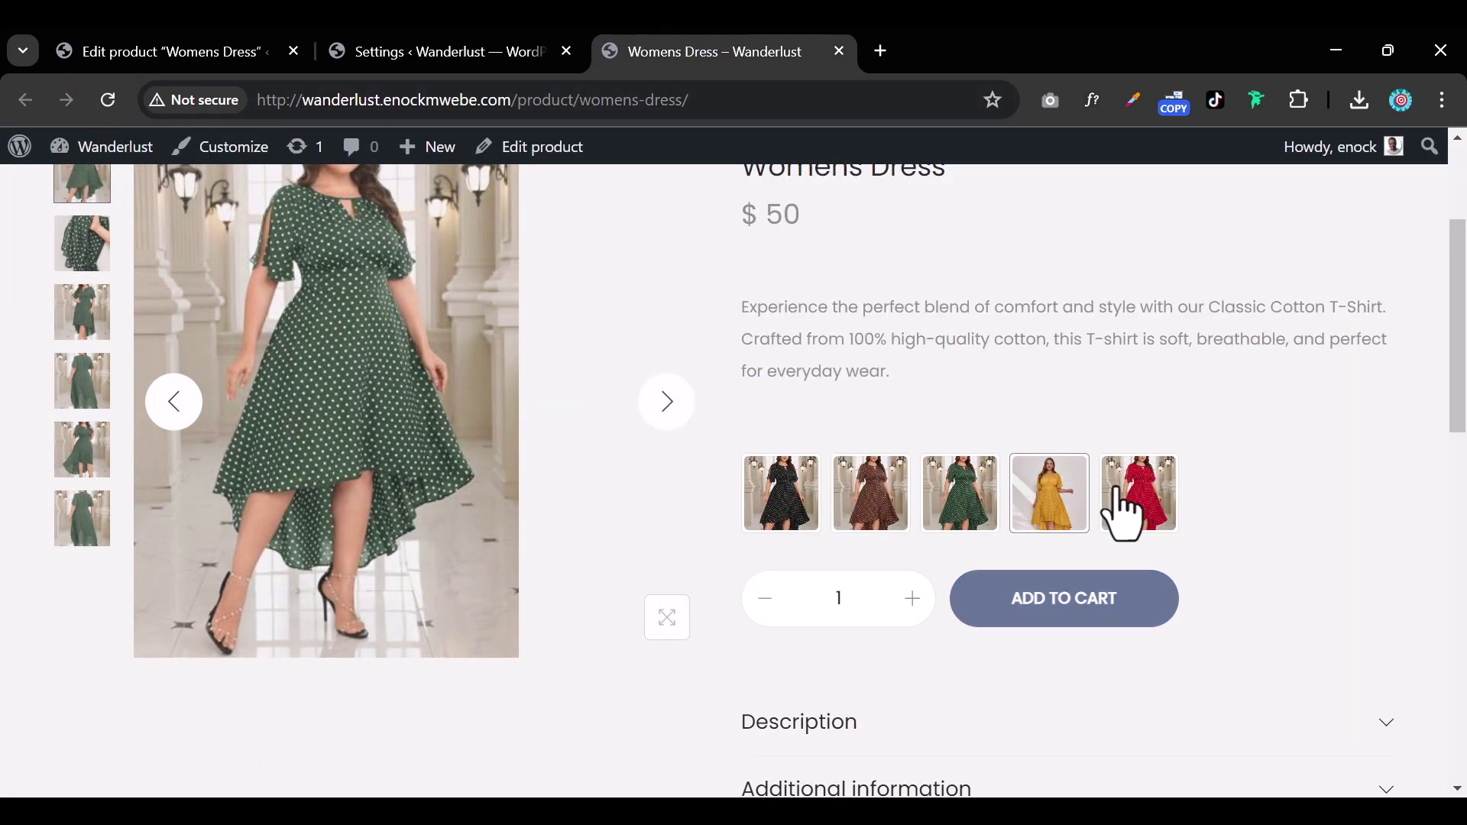
click(1121, 513)
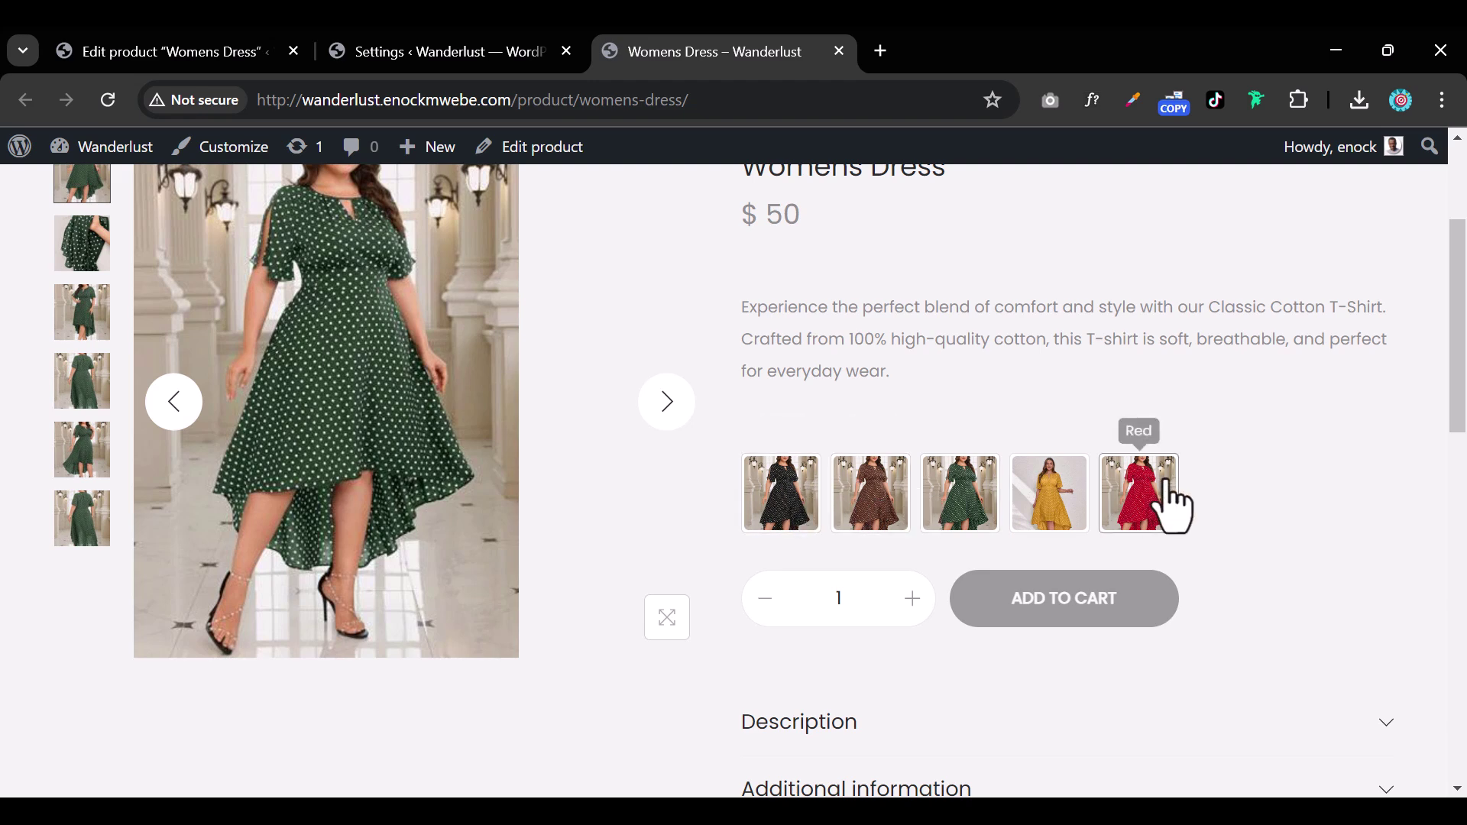
- Set the swatch border radius to 100 px and check the swatch shape on the product page
click(507, 55)
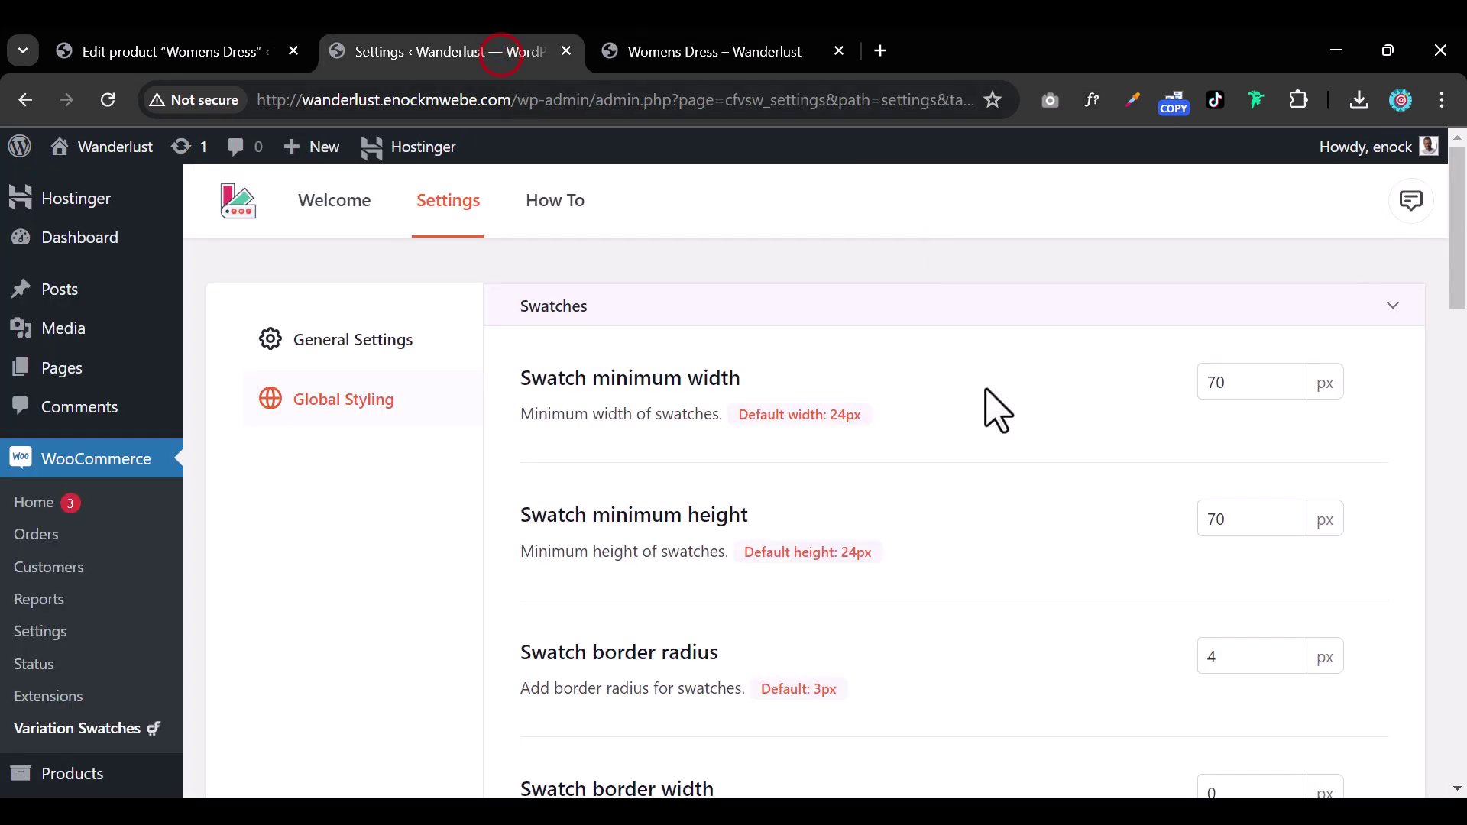
scroll(1070, 497, down, 3)
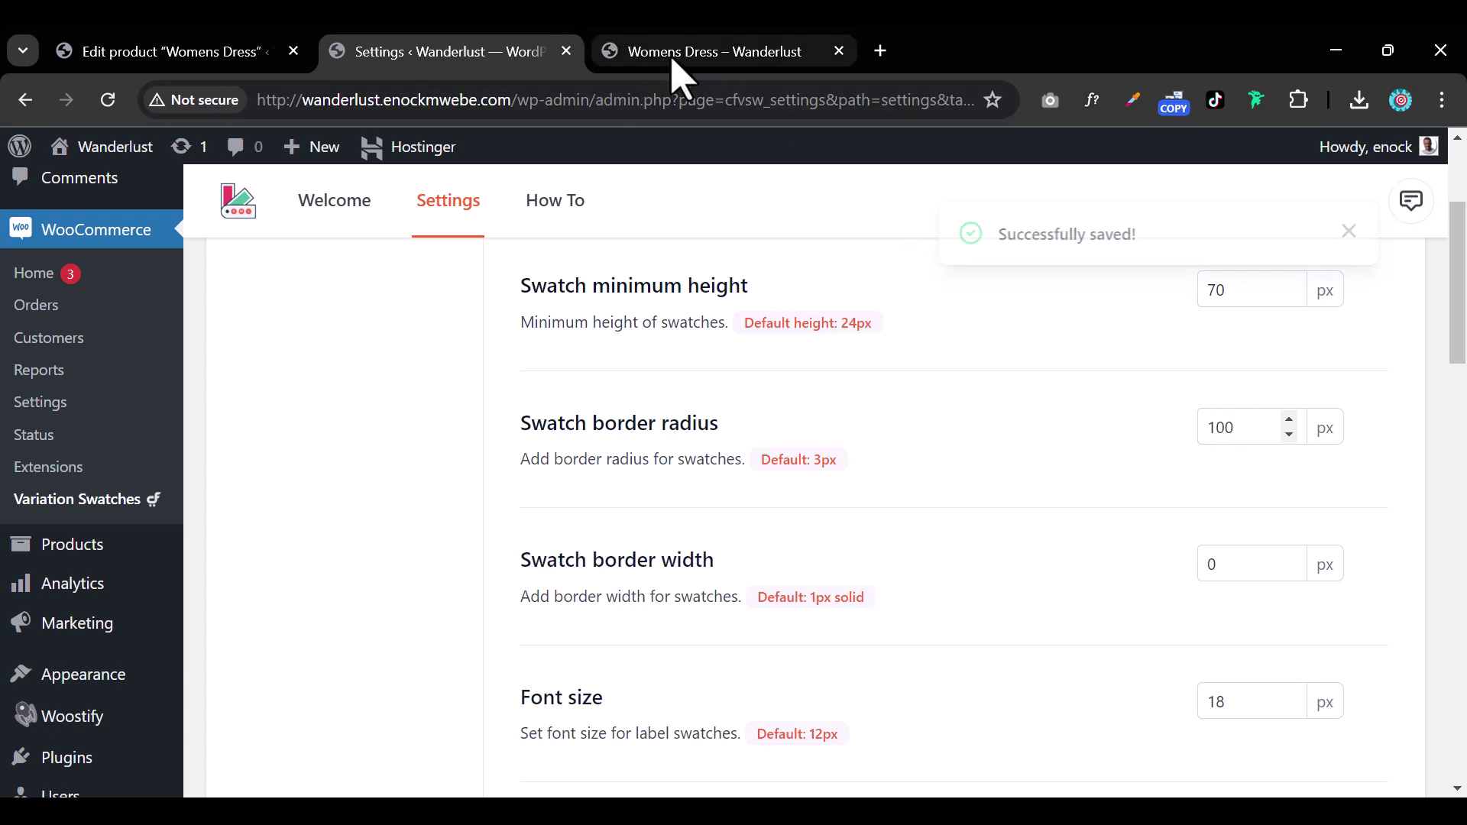
scroll(877, 405, up, 3)
click(745, 52)
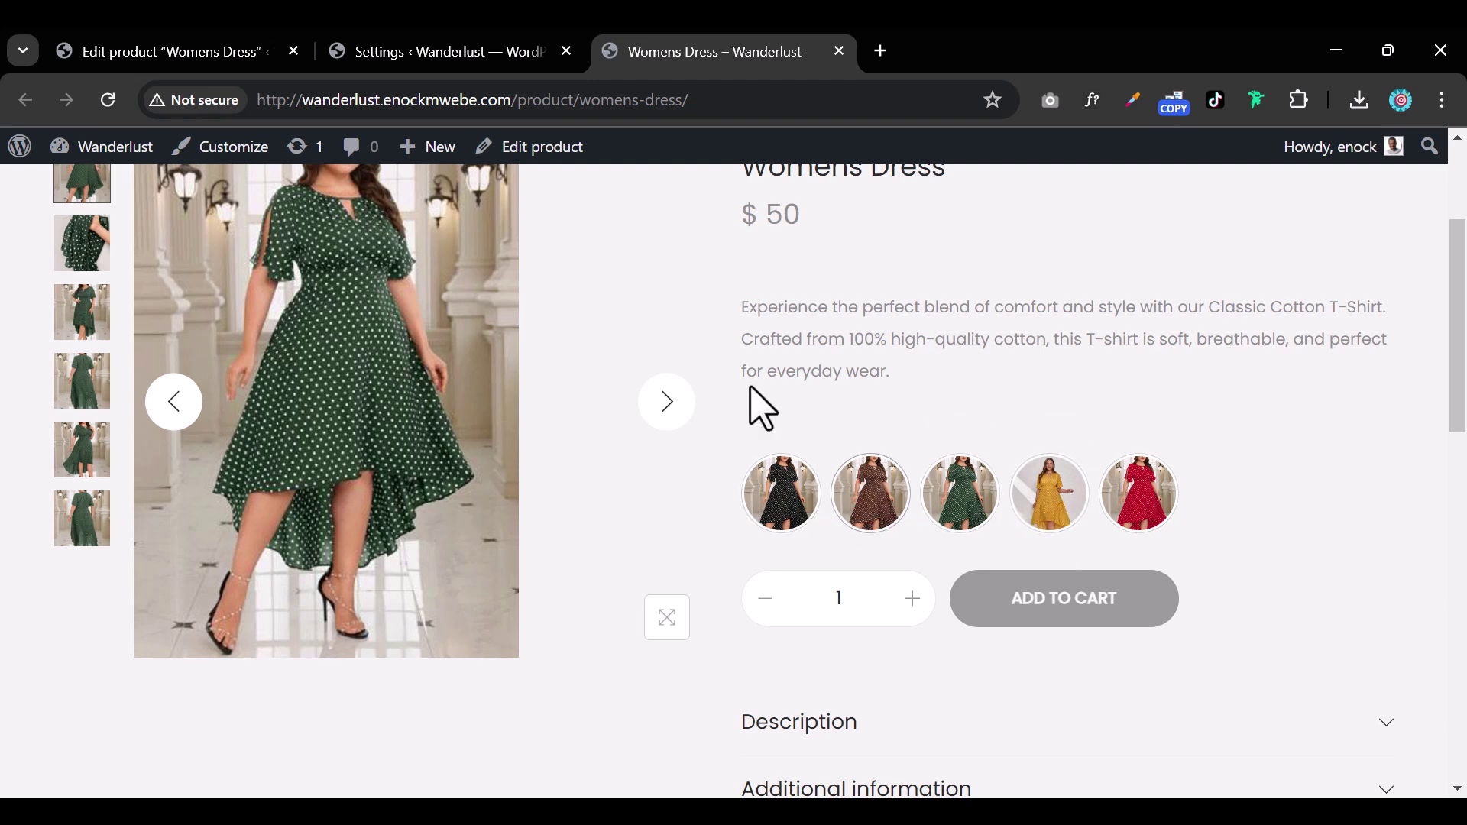
- Set the swatch border radius to 8 px and review the swatches on the Womens Dress product page
click(467, 53)
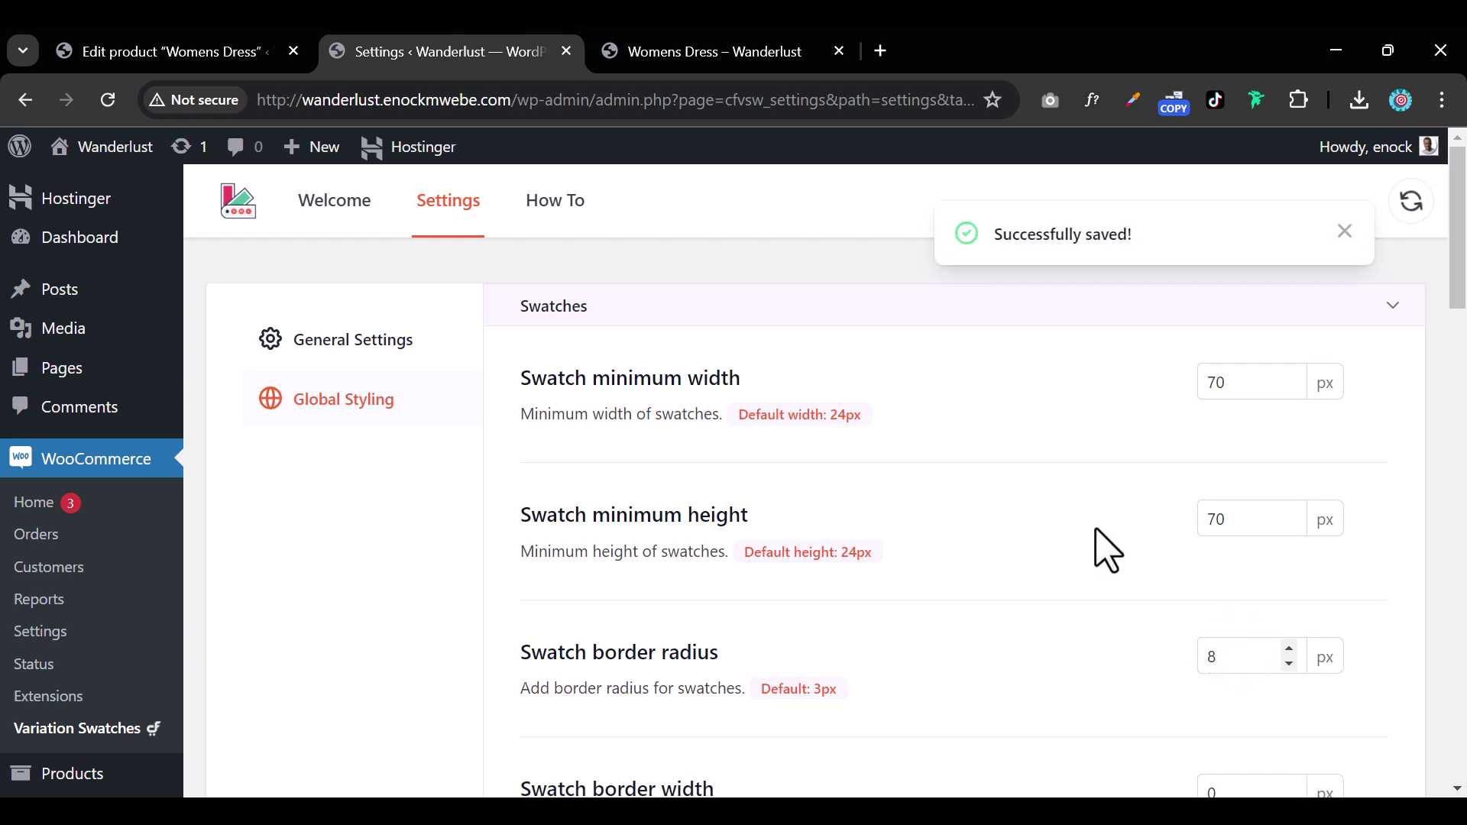
click(724, 53)
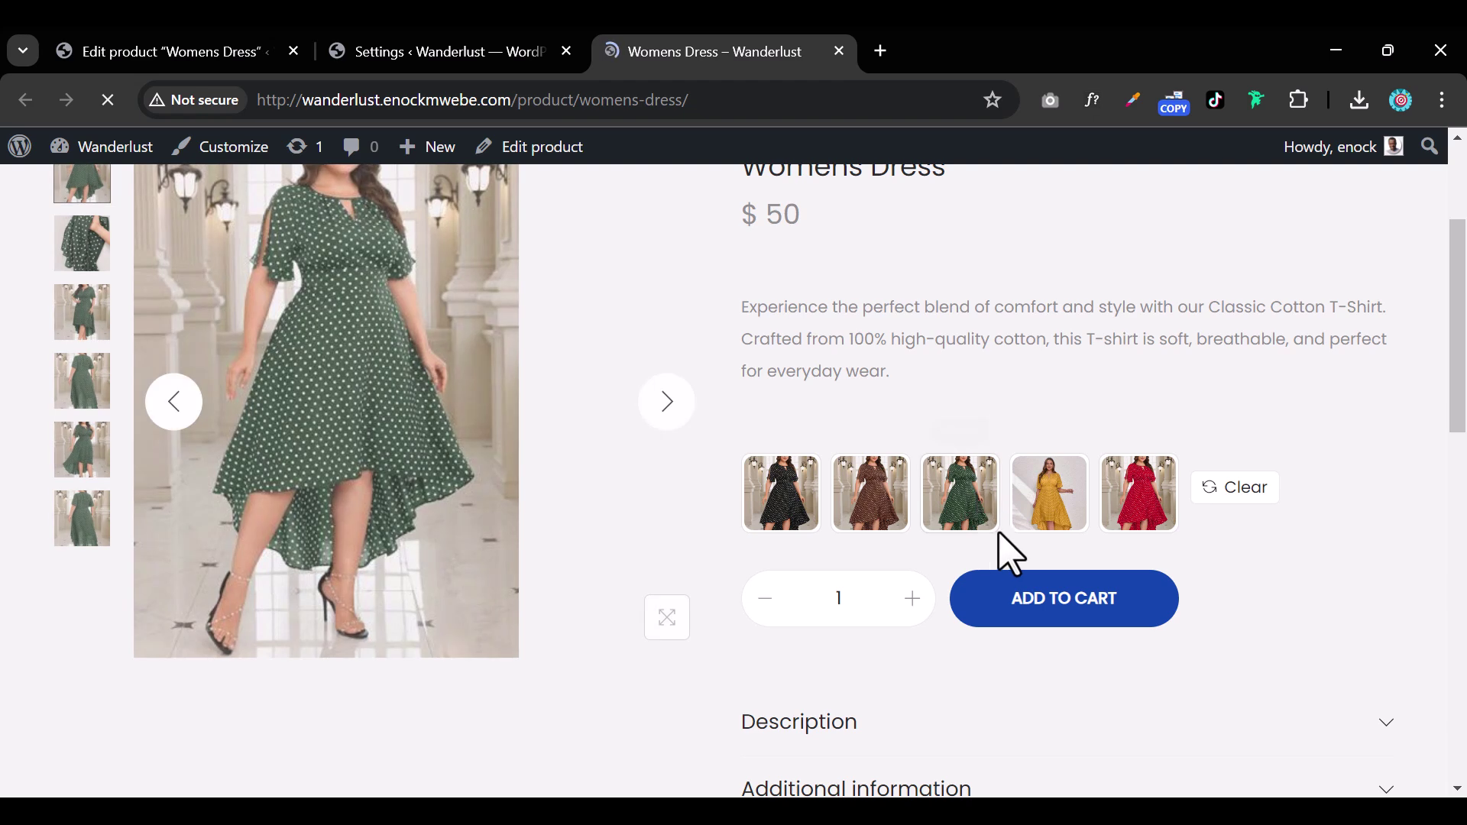
click(938, 511)
scroll(924, 507, up, 2)
scroll(927, 482, down, 3)
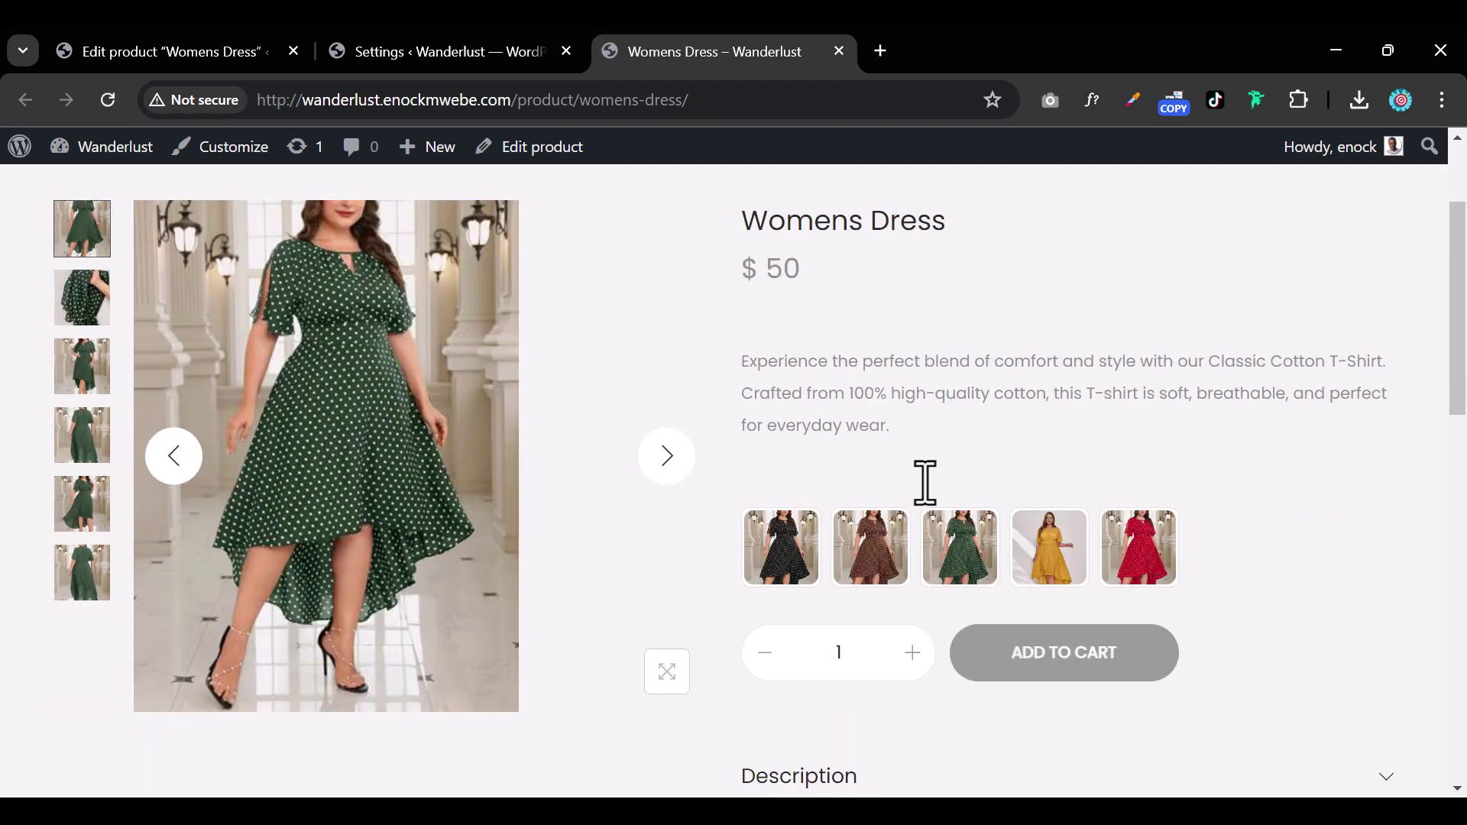
- Try out the Dress Color swatches on the Womens Dress product page to examine the border around the selected swatch
click(799, 462)
click(875, 428)
click(961, 435)
click(1040, 439)
click(1114, 447)
click(1037, 451)
click(967, 451)
click(894, 440)
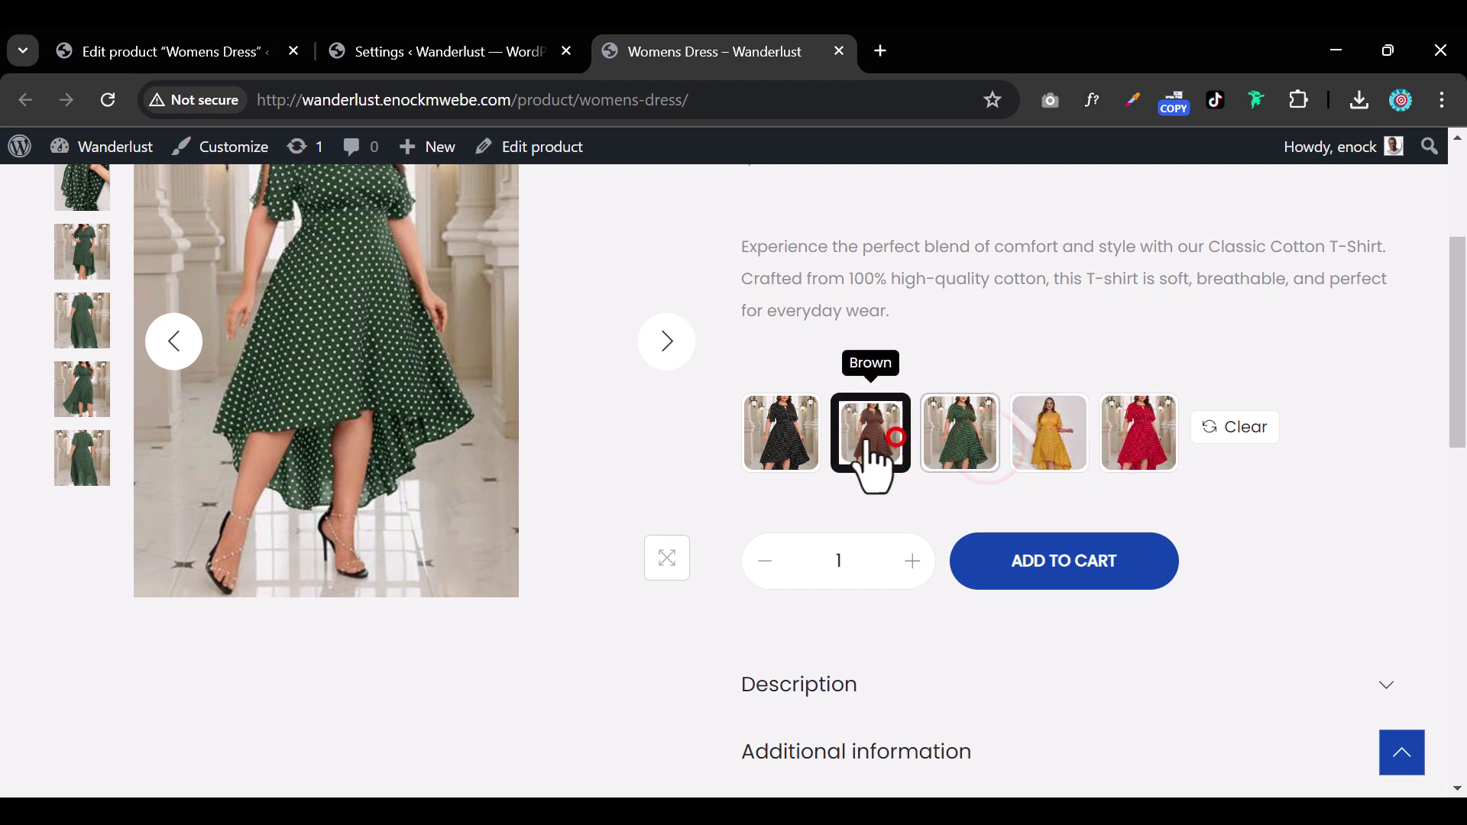
click(800, 447)
click(944, 451)
click(871, 439)
click(783, 437)
click(970, 445)
click(1039, 428)
click(1104, 425)
- Set the swatch border width to 2 px in the plugin's Global Styling settings and save
click(458, 52)
scroll(878, 497, down, 3)
scroll(993, 501, up, 3)
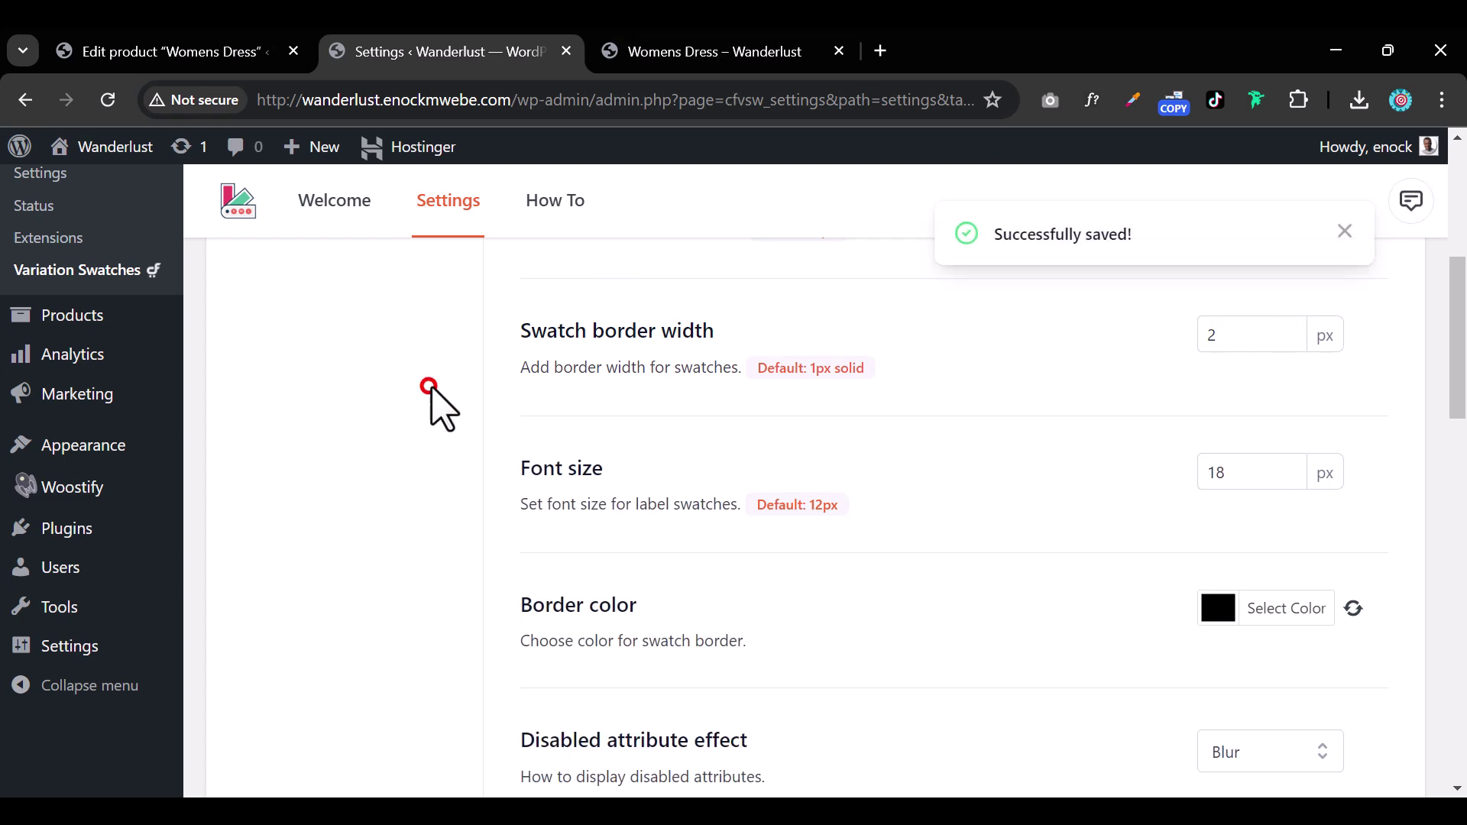
- Reload the Womens Dress product page and select several color swatches to check the new border width
click(808, 56)
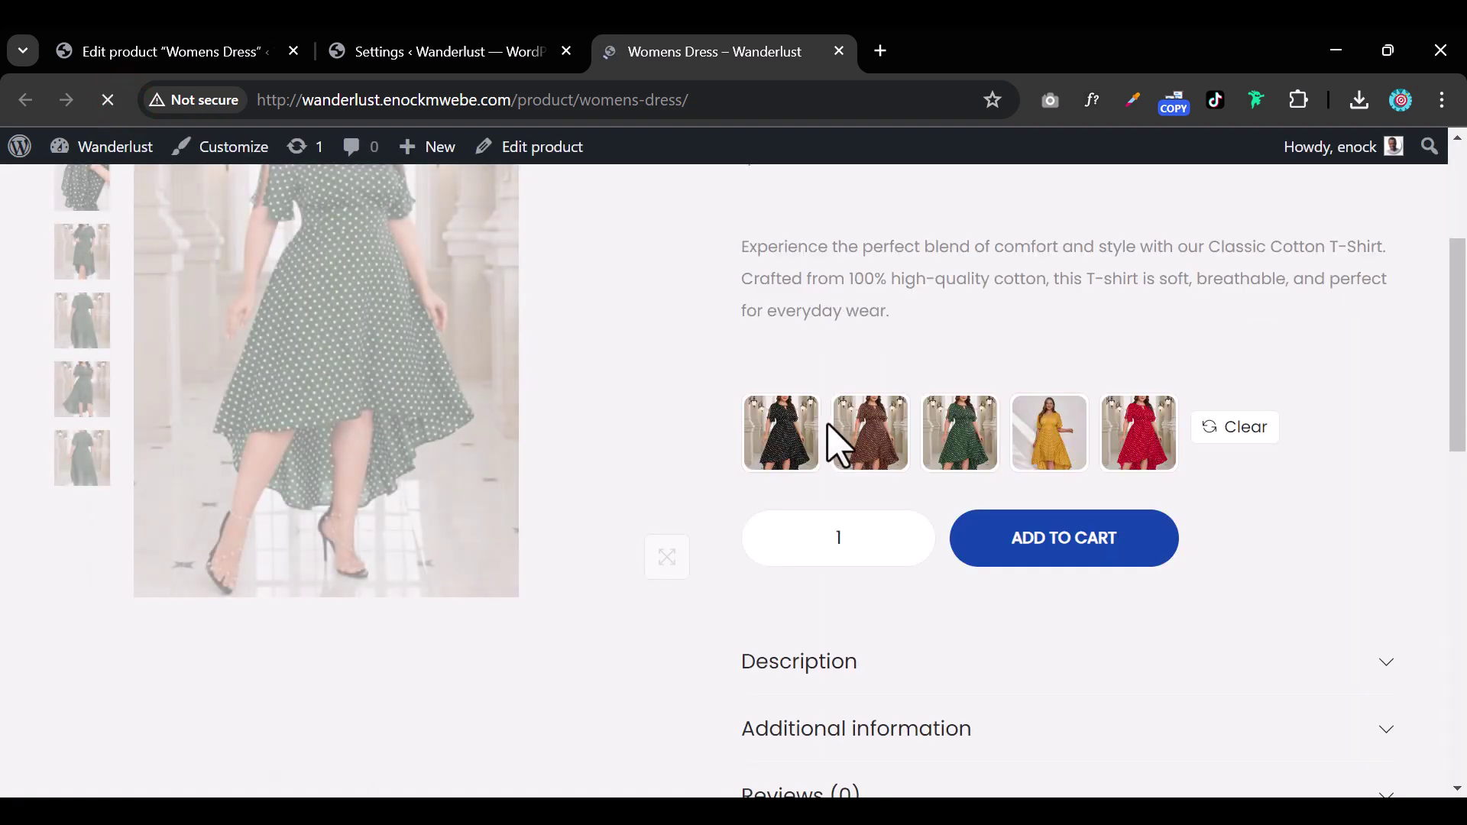
click(840, 445)
click(972, 455)
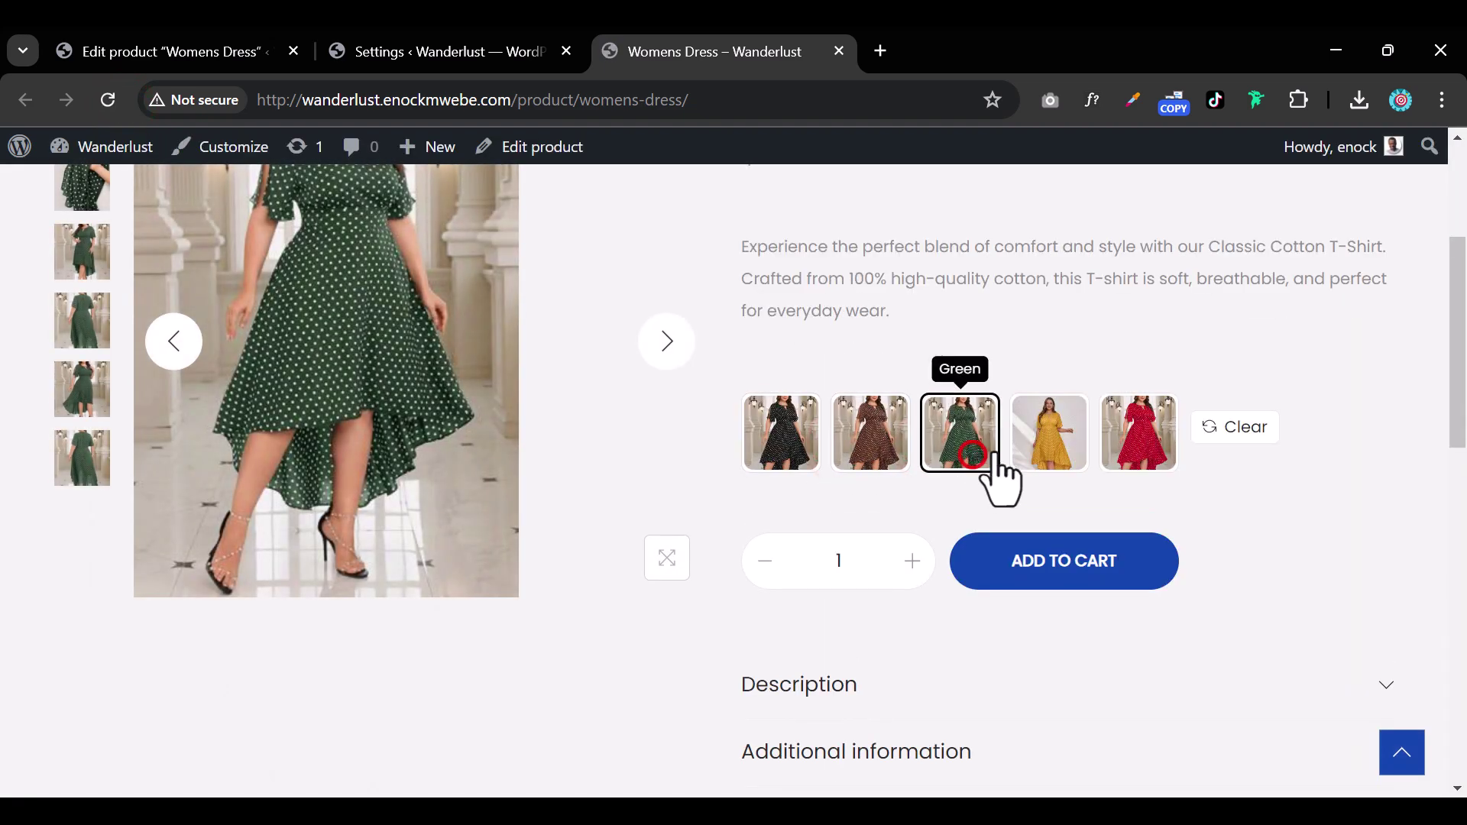
click(1047, 441)
click(1135, 442)
click(1045, 439)
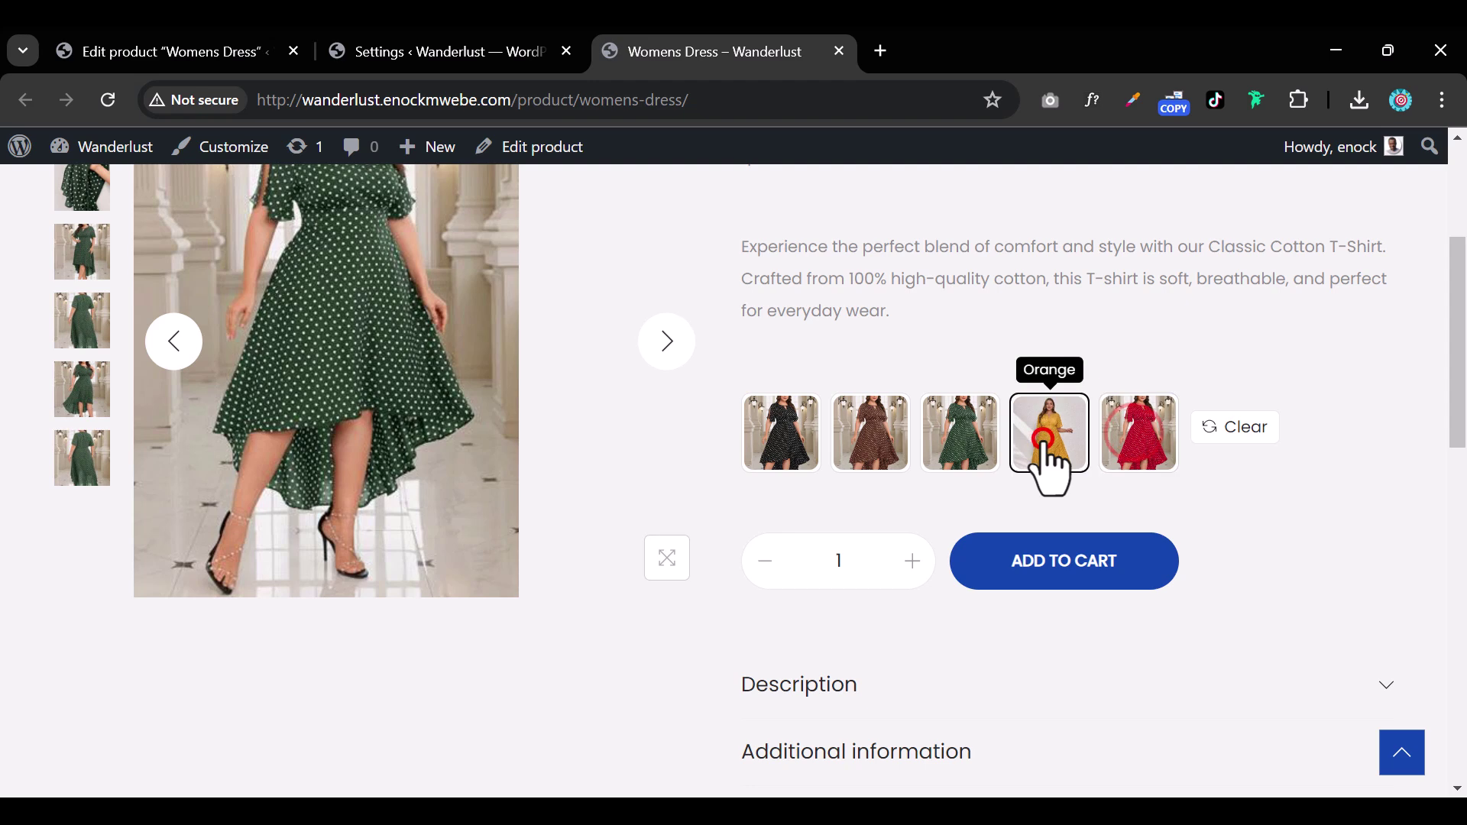
click(930, 422)
click(854, 447)
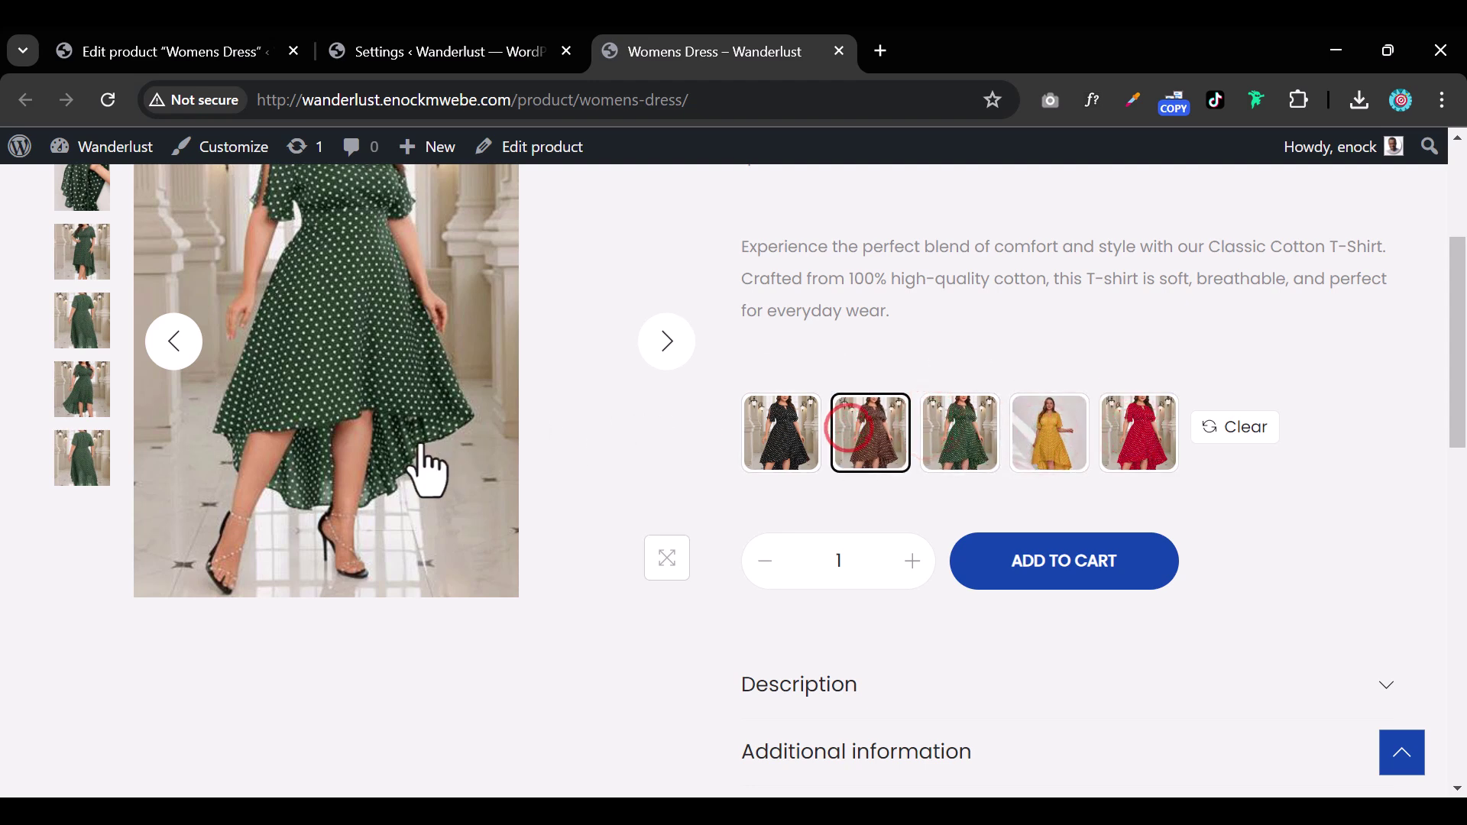
- Select the Black and Brown swatches and compare each with the main product image
scroll(428, 481, up, 2)
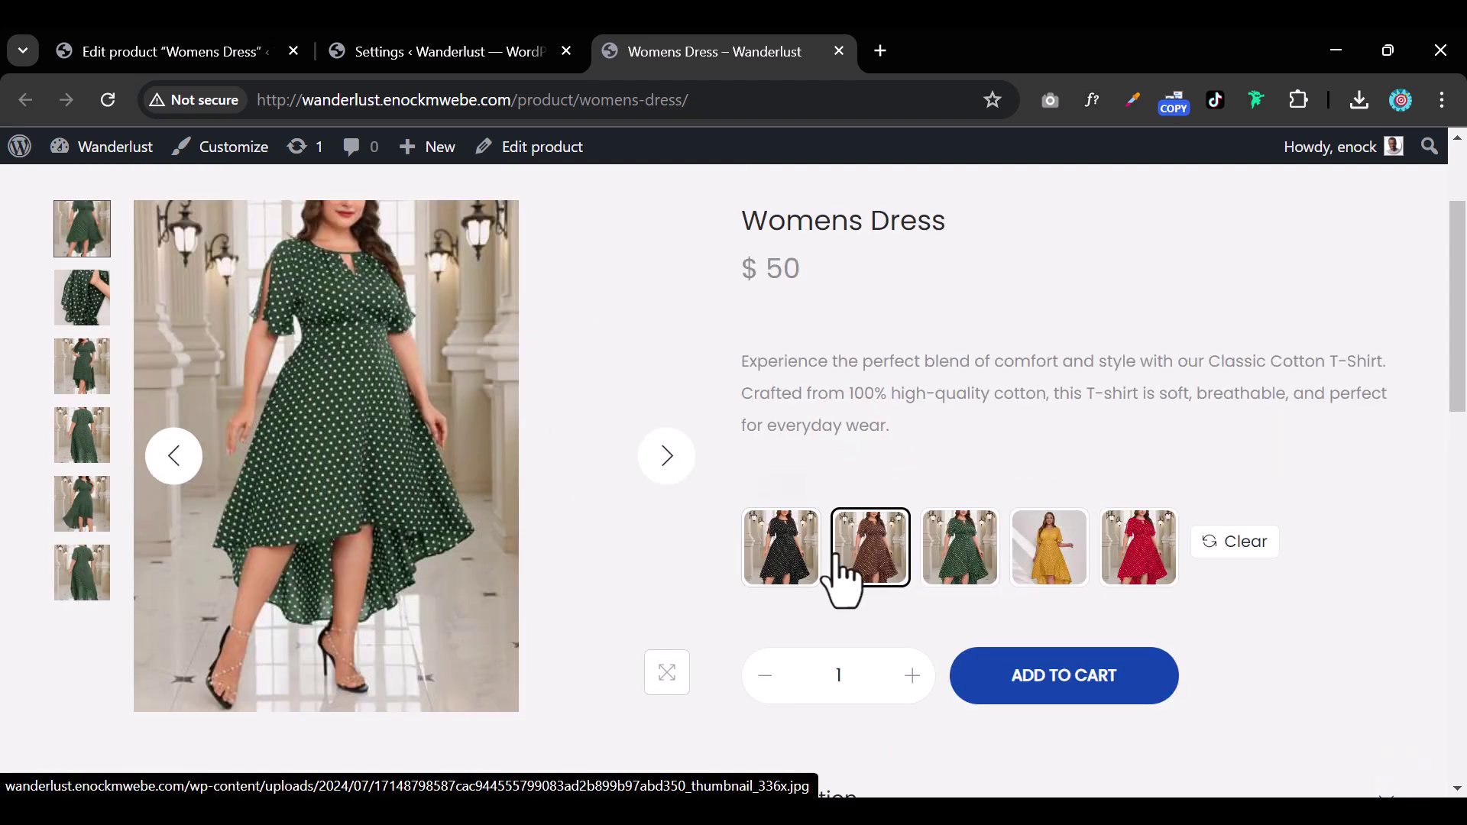
click(789, 552)
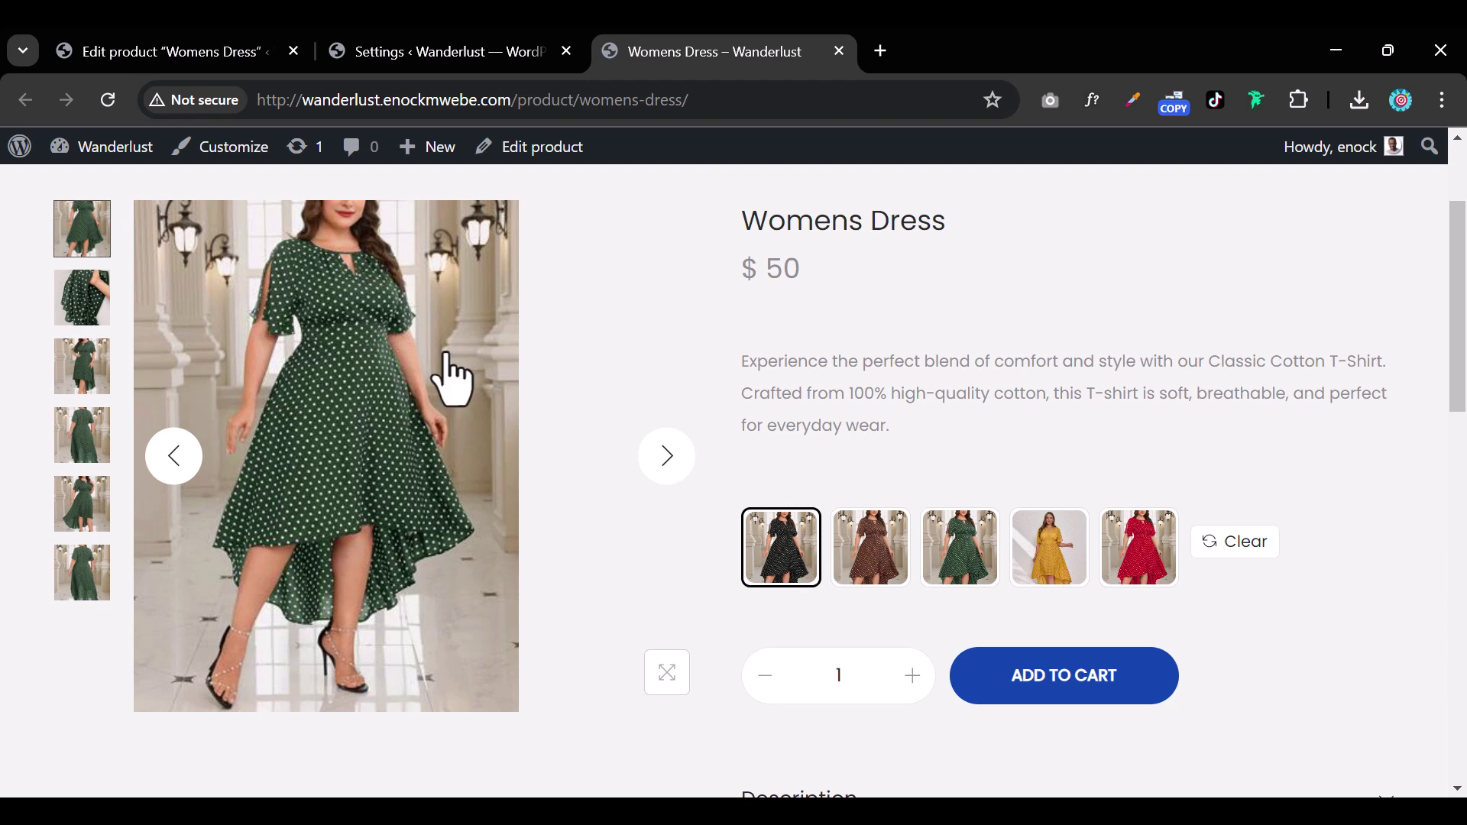
click(871, 564)
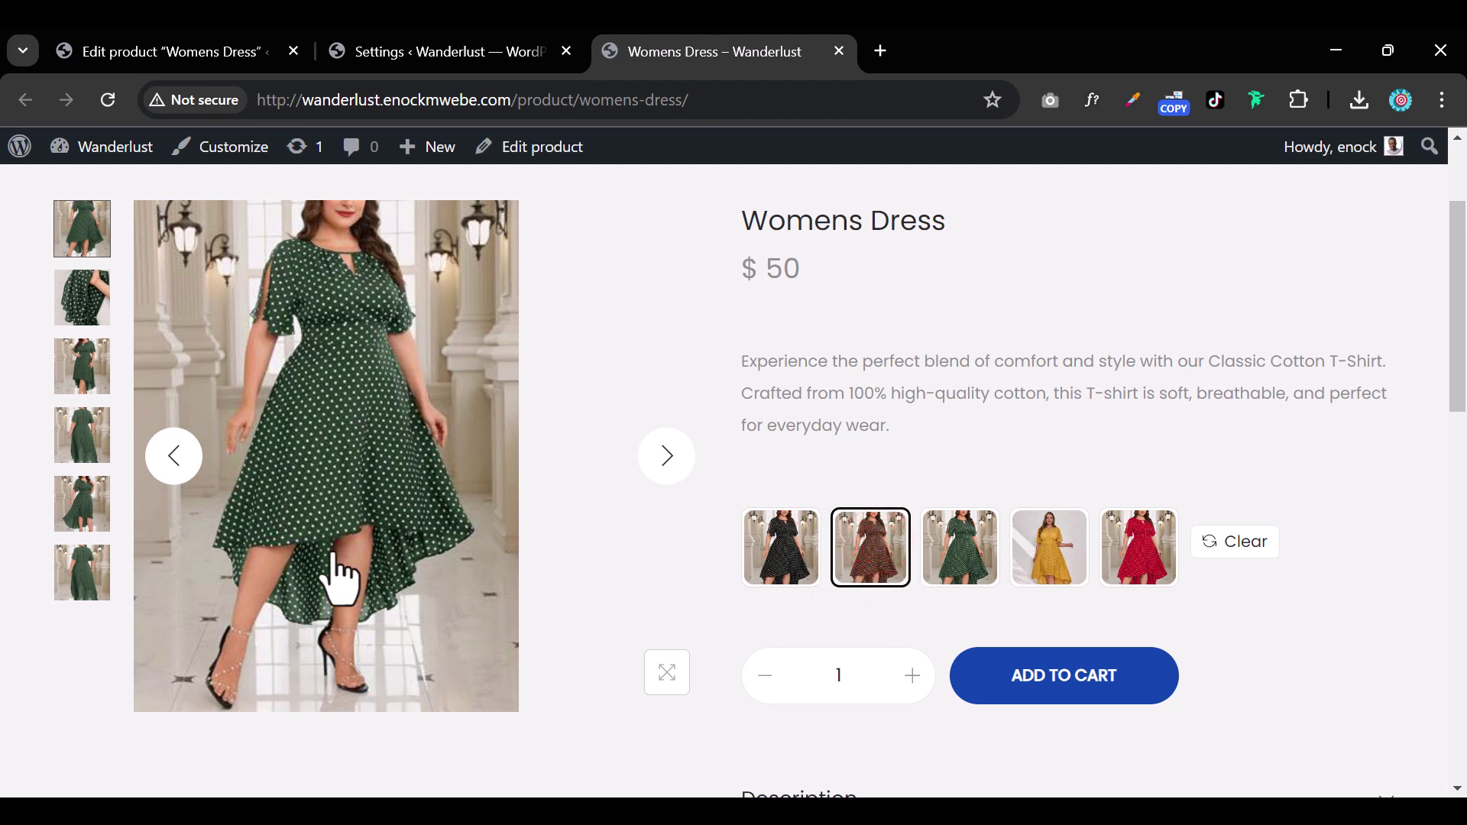
- Return to the Womens Dress product editor and open its variations
click(410, 58)
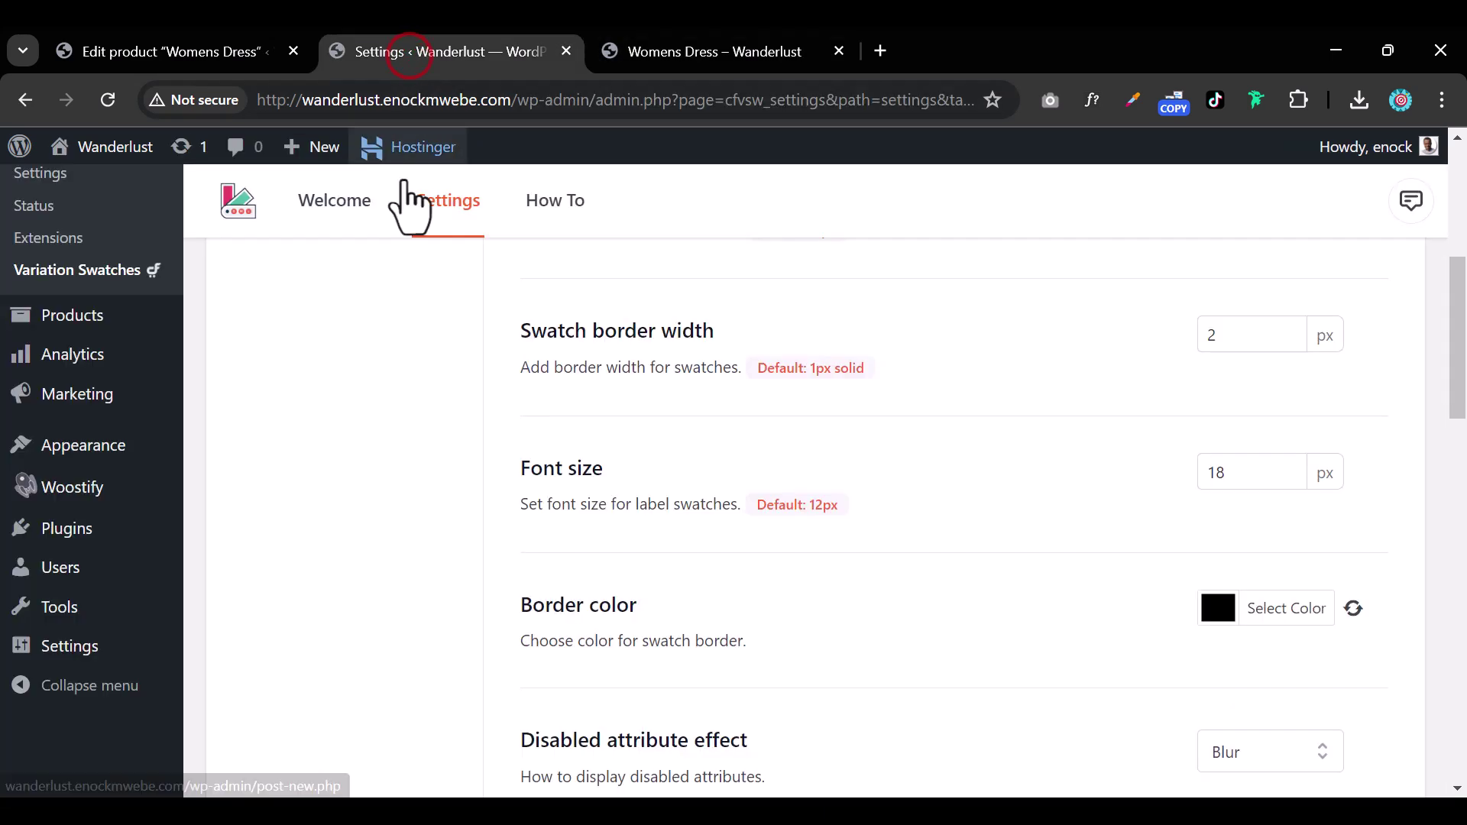
click(188, 51)
scroll(662, 449, down, 3)
scroll(527, 539, up, 5)
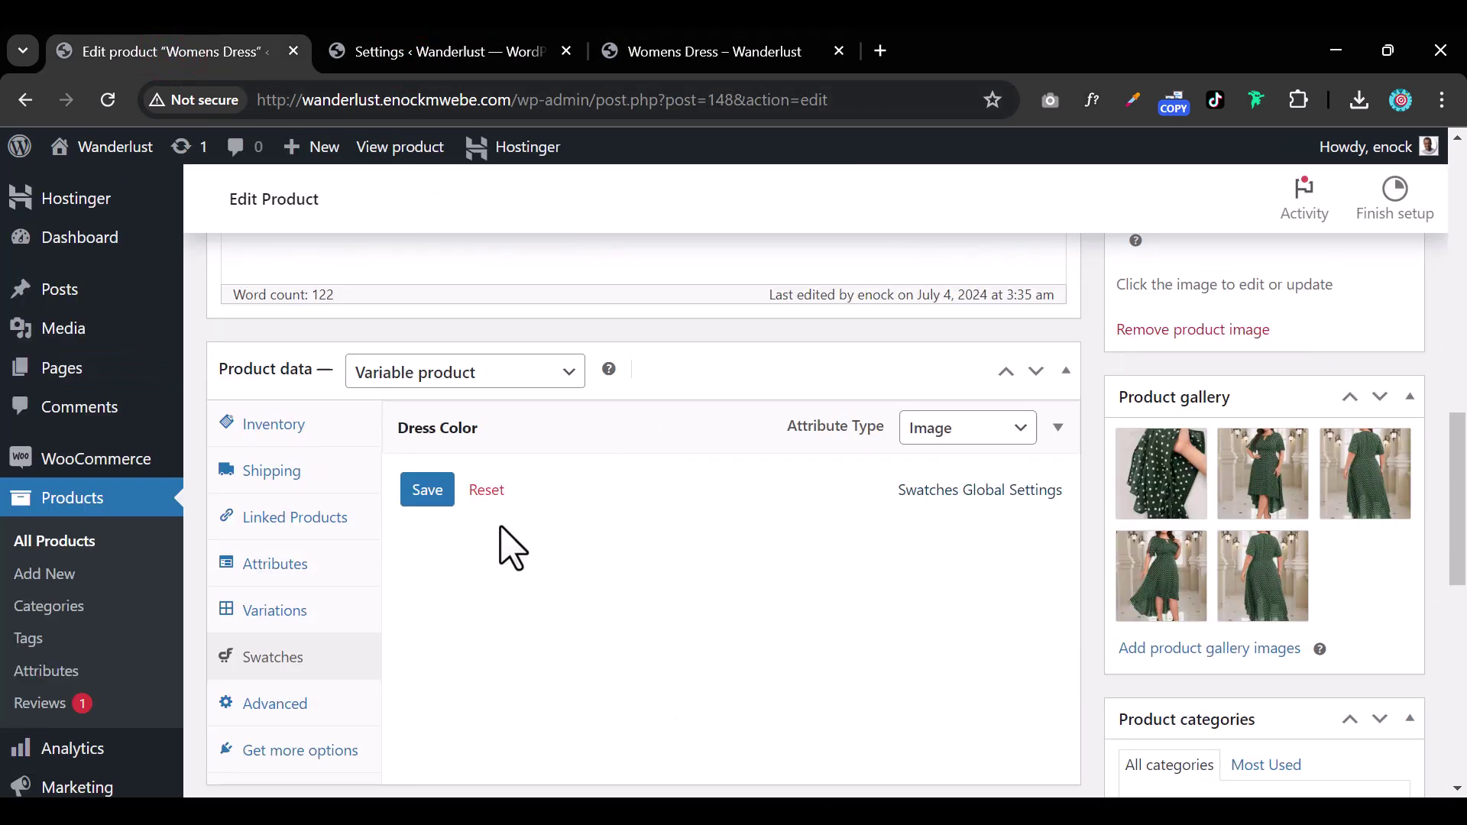
click(307, 618)
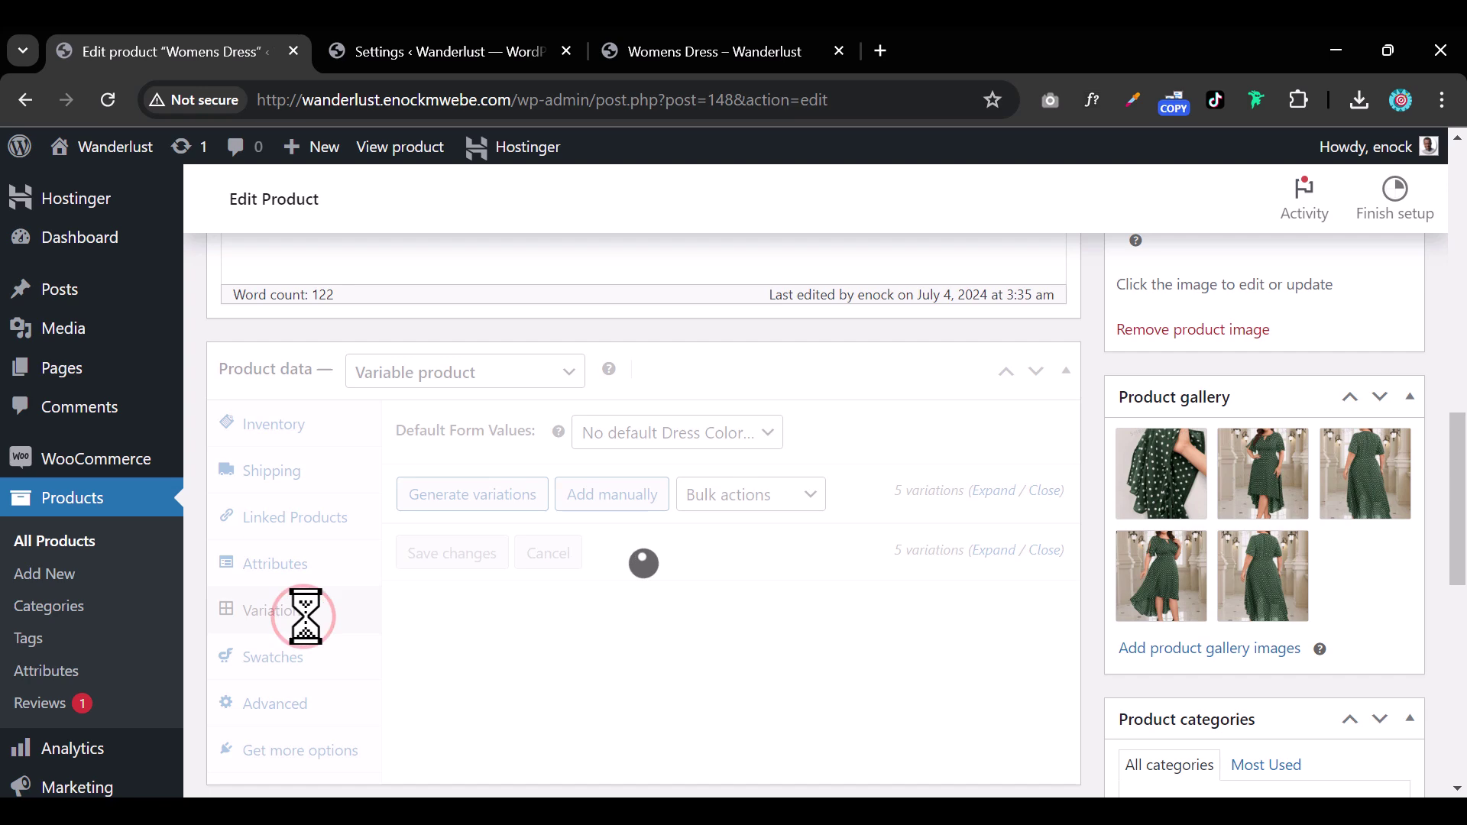
- Assign the black polka-dot dress photo from the media library as the Black variation's image
scroll(482, 609, down, 5)
scroll(573, 474, up, 4)
scroll(606, 485, down, 1)
click(638, 437)
scroll(524, 458, down, 1)
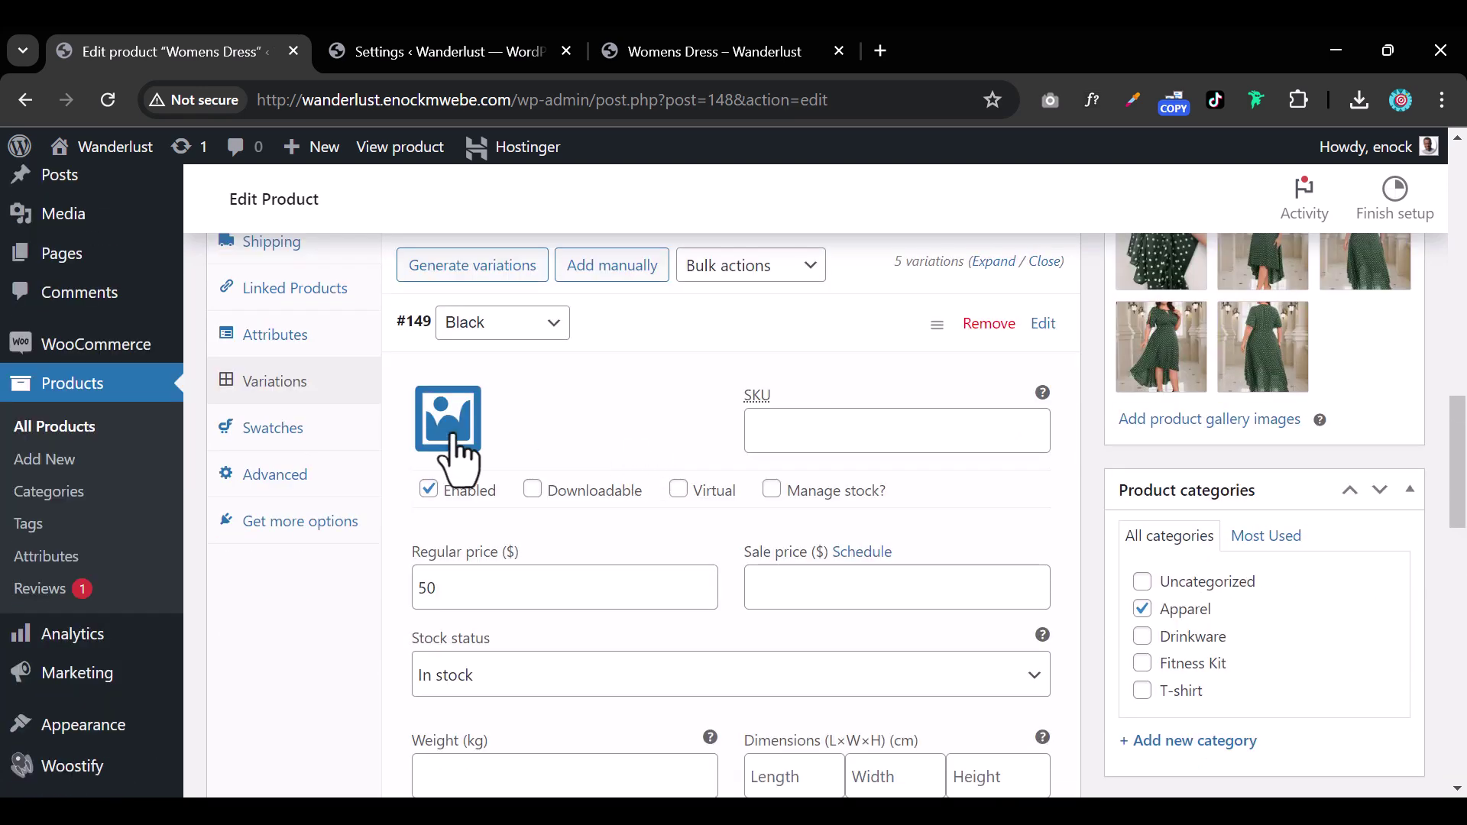
click(445, 424)
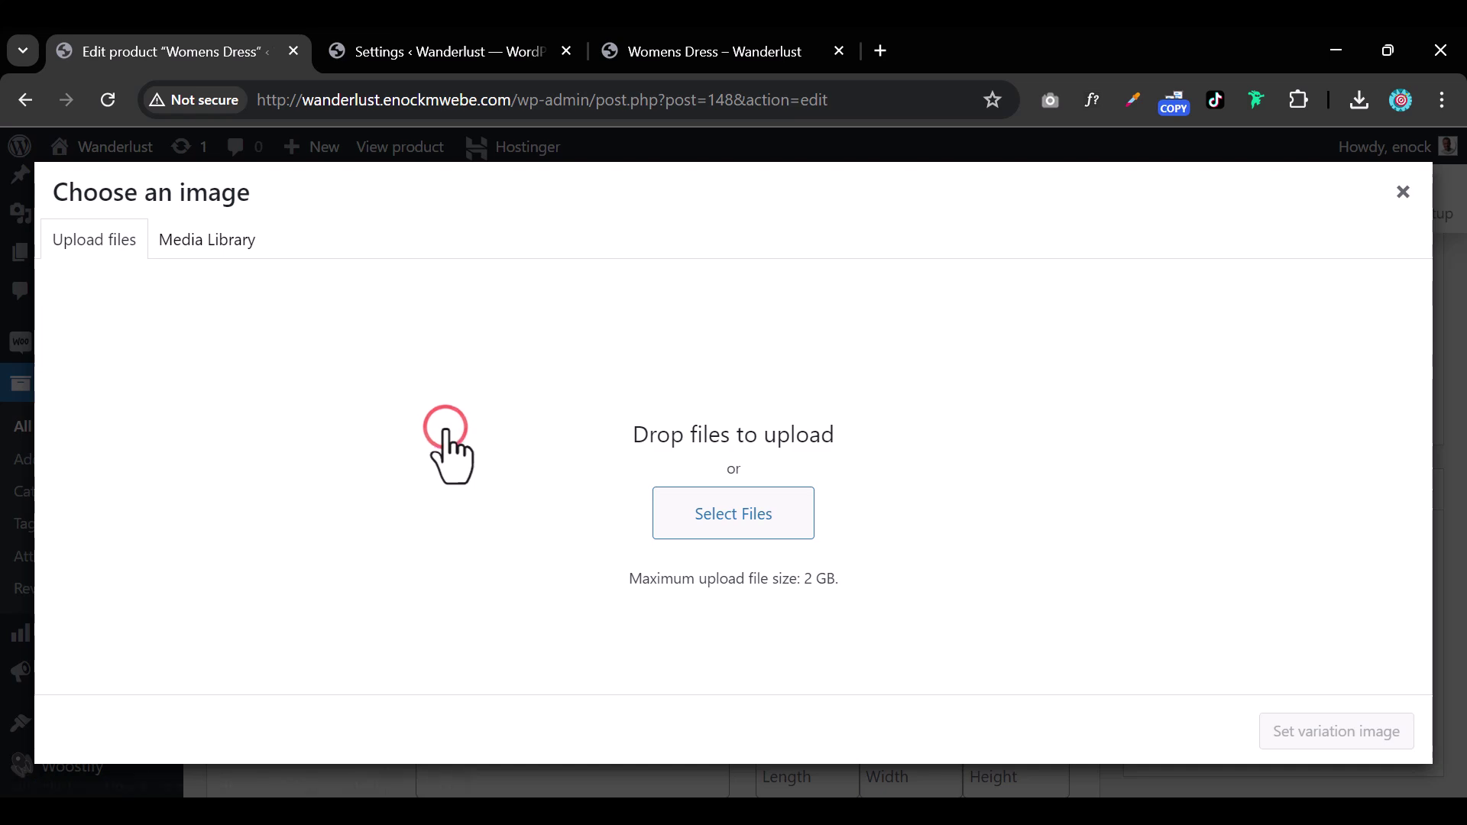
click(212, 237)
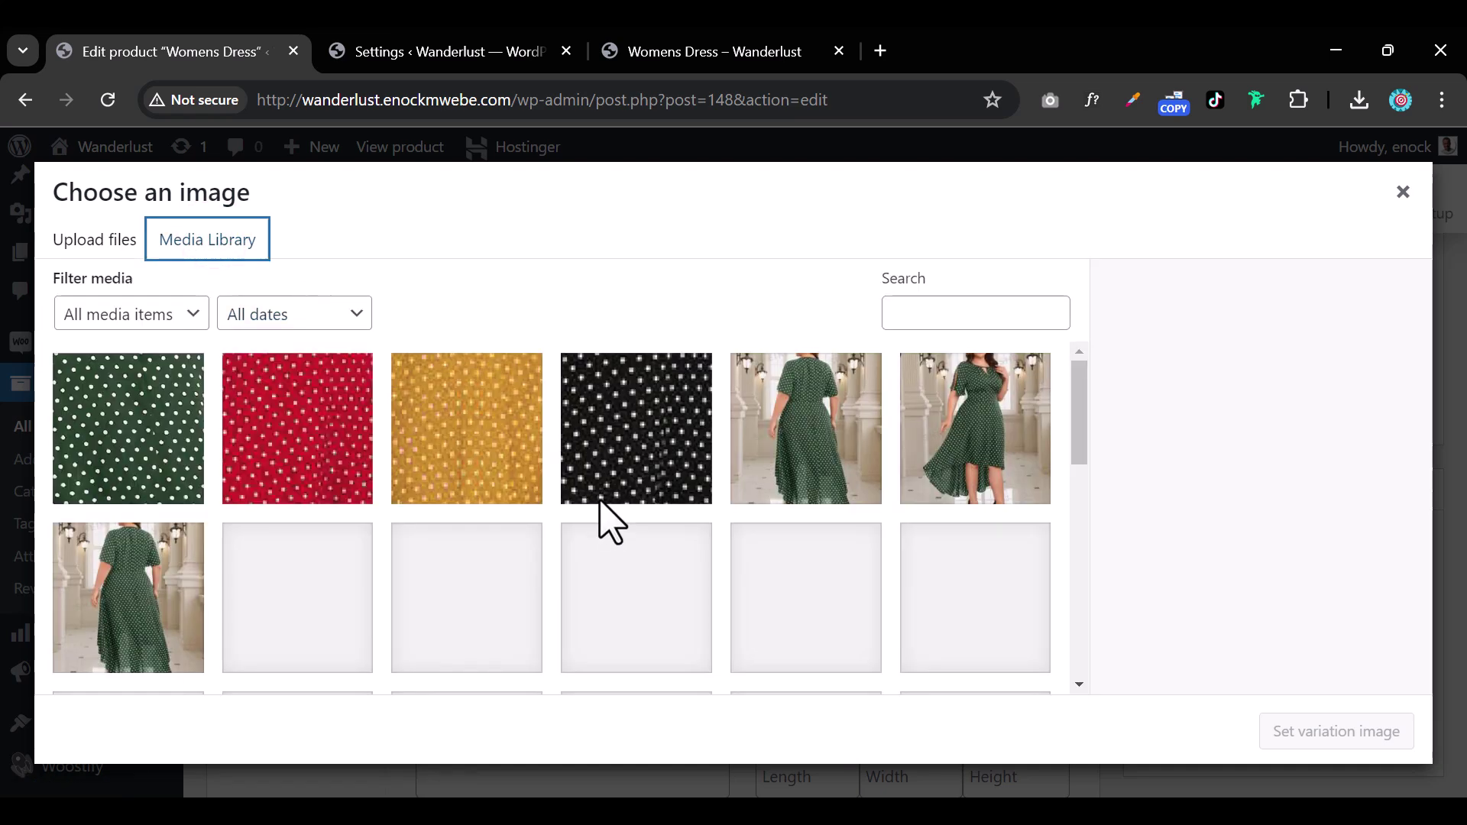
scroll(252, 615, down, 3)
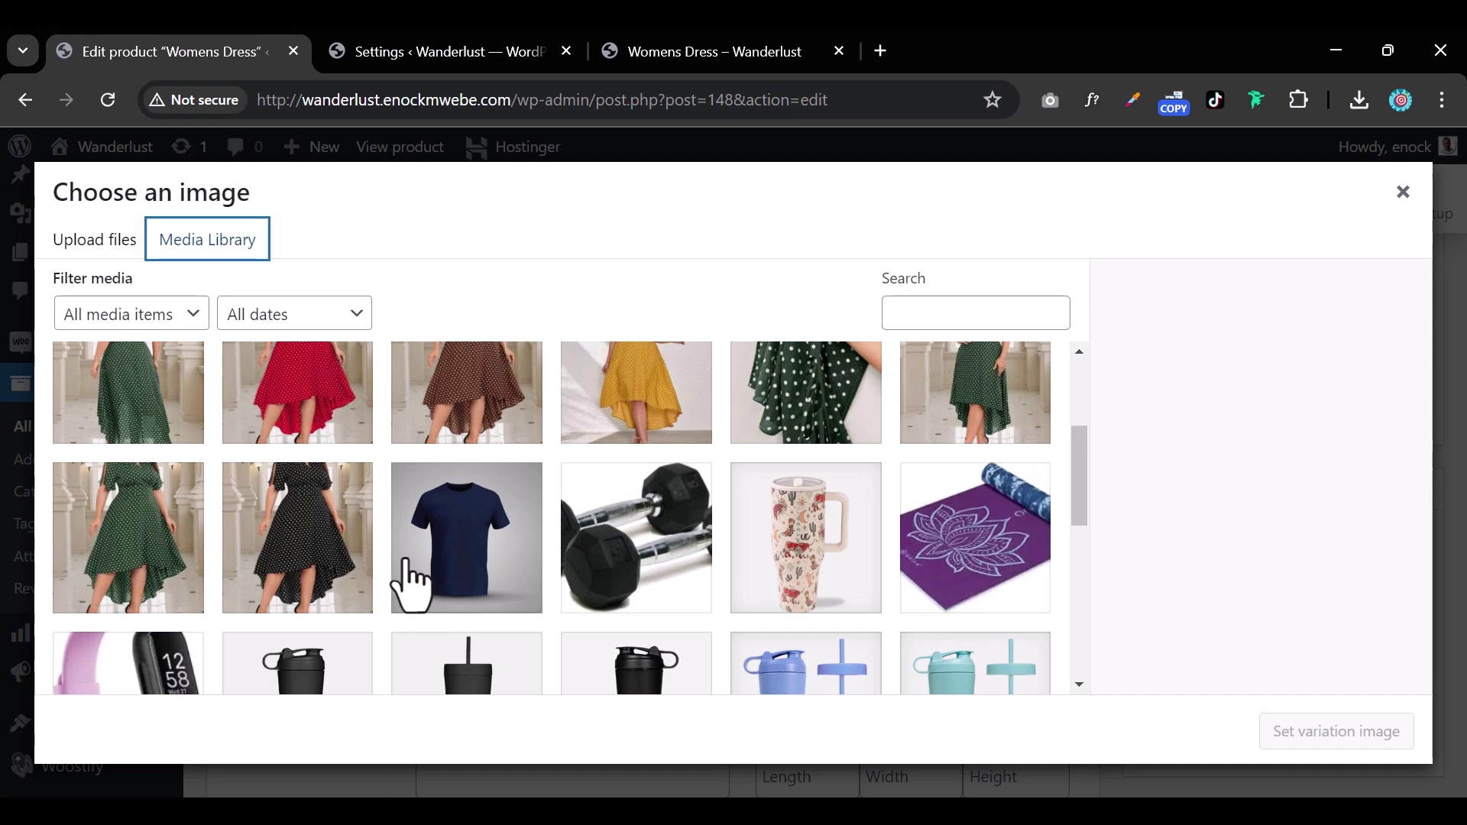
click(314, 538)
click(1290, 735)
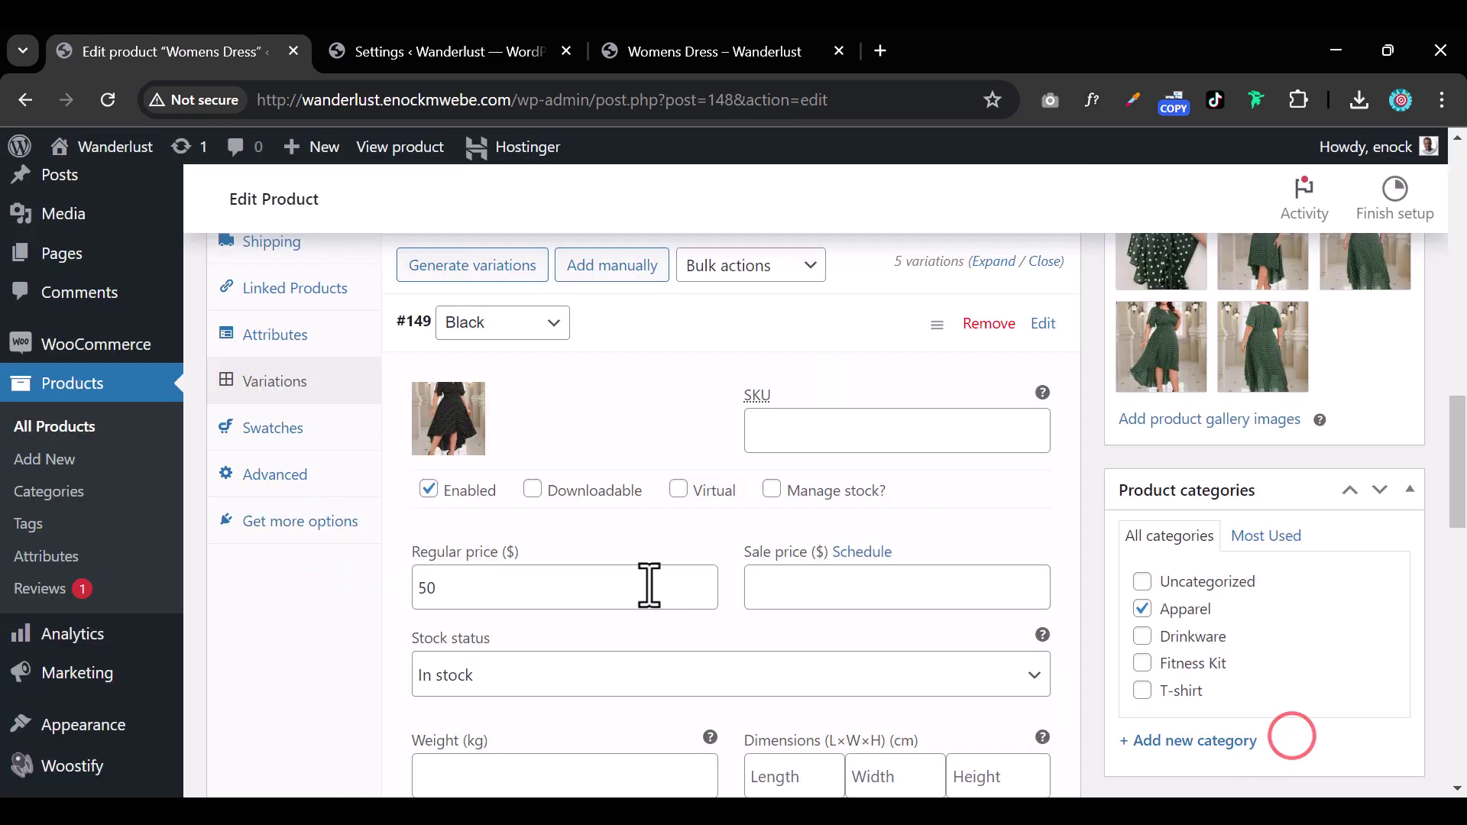
- Assign the brown polka-dot dress photo from the media library as the Brown variation's image
scroll(580, 663, down, 3)
scroll(627, 439, down, 5)
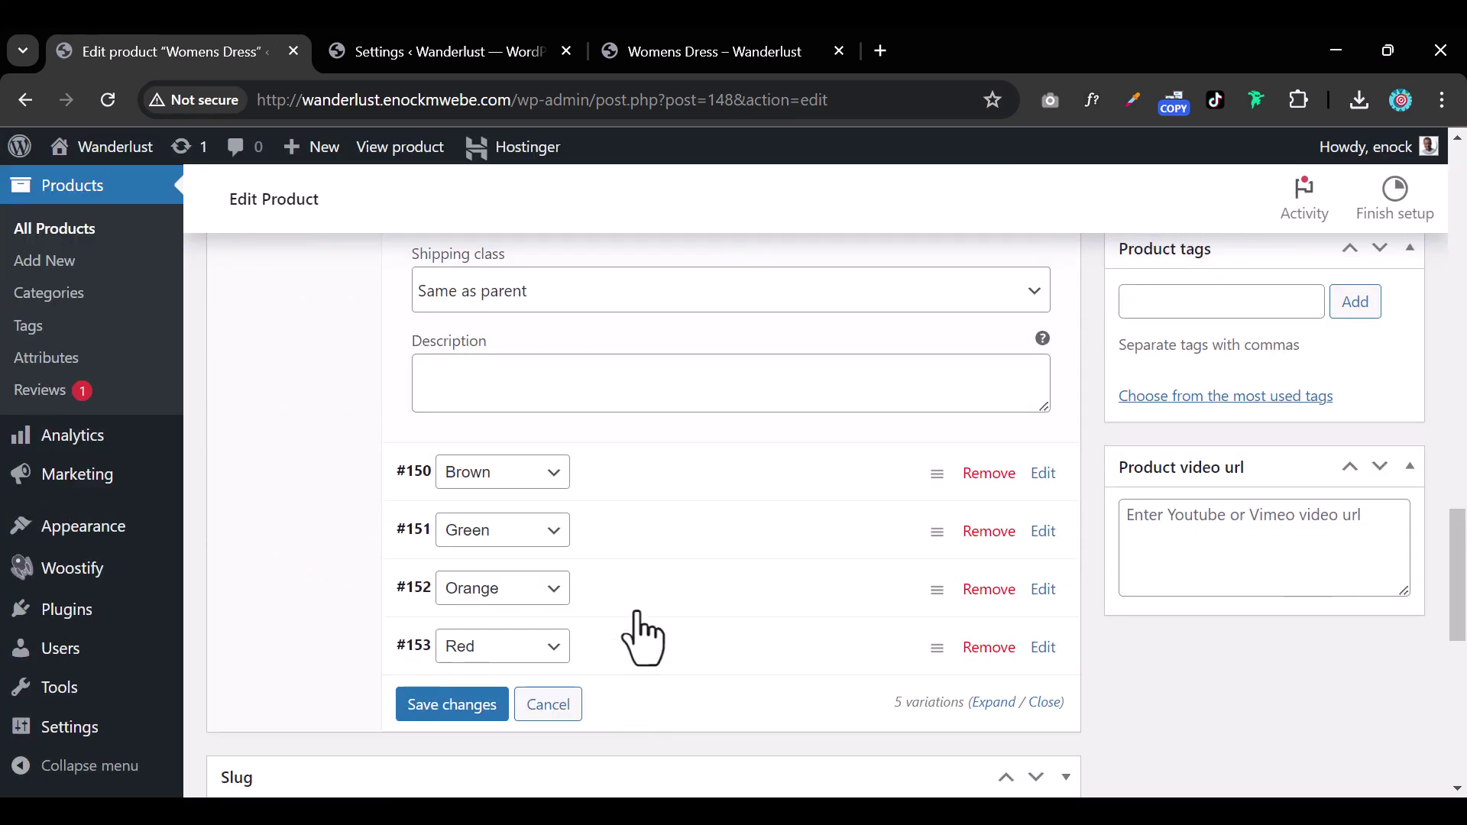
click(639, 474)
click(448, 565)
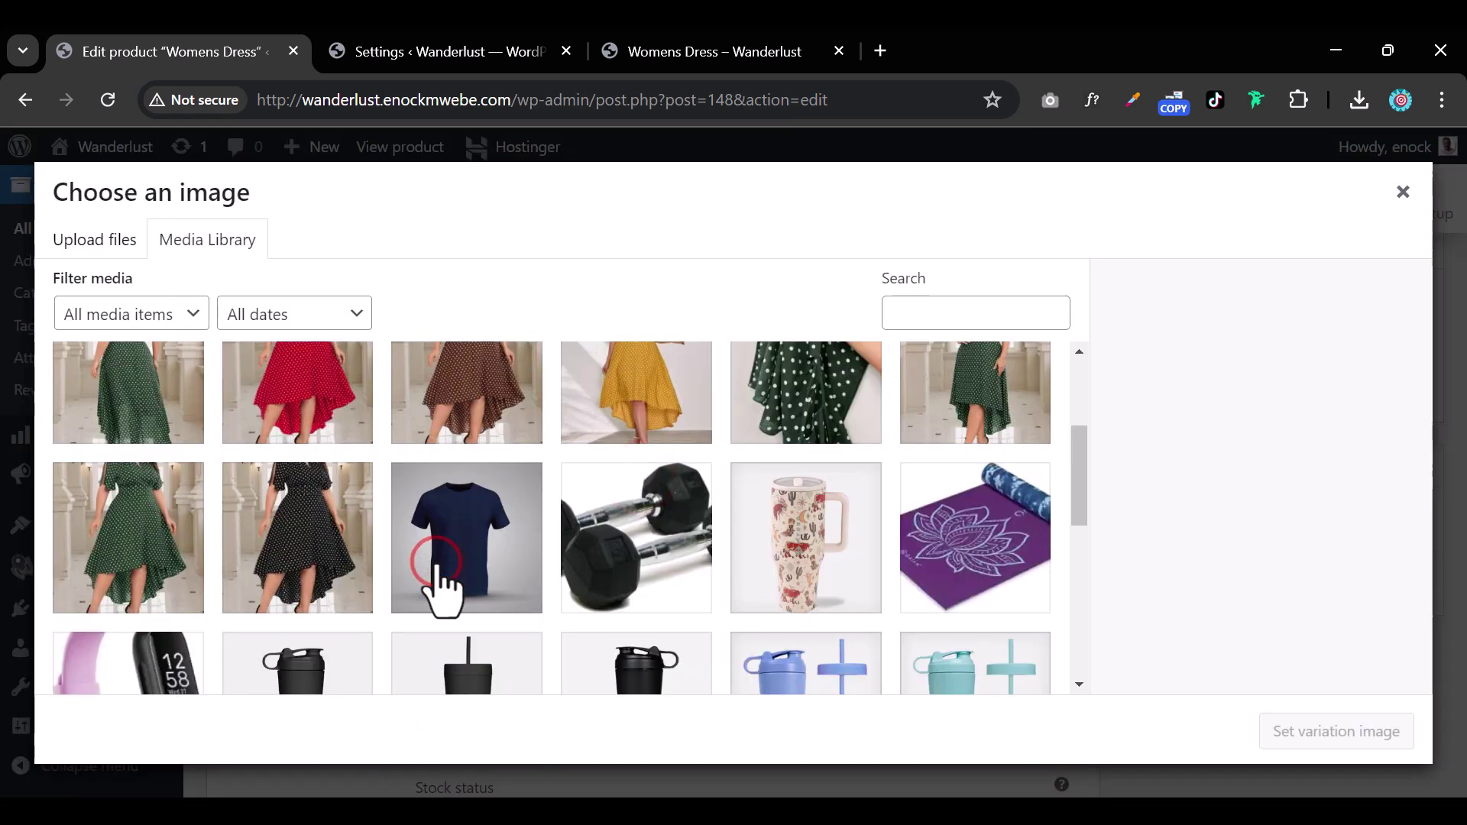
click(493, 405)
click(1284, 730)
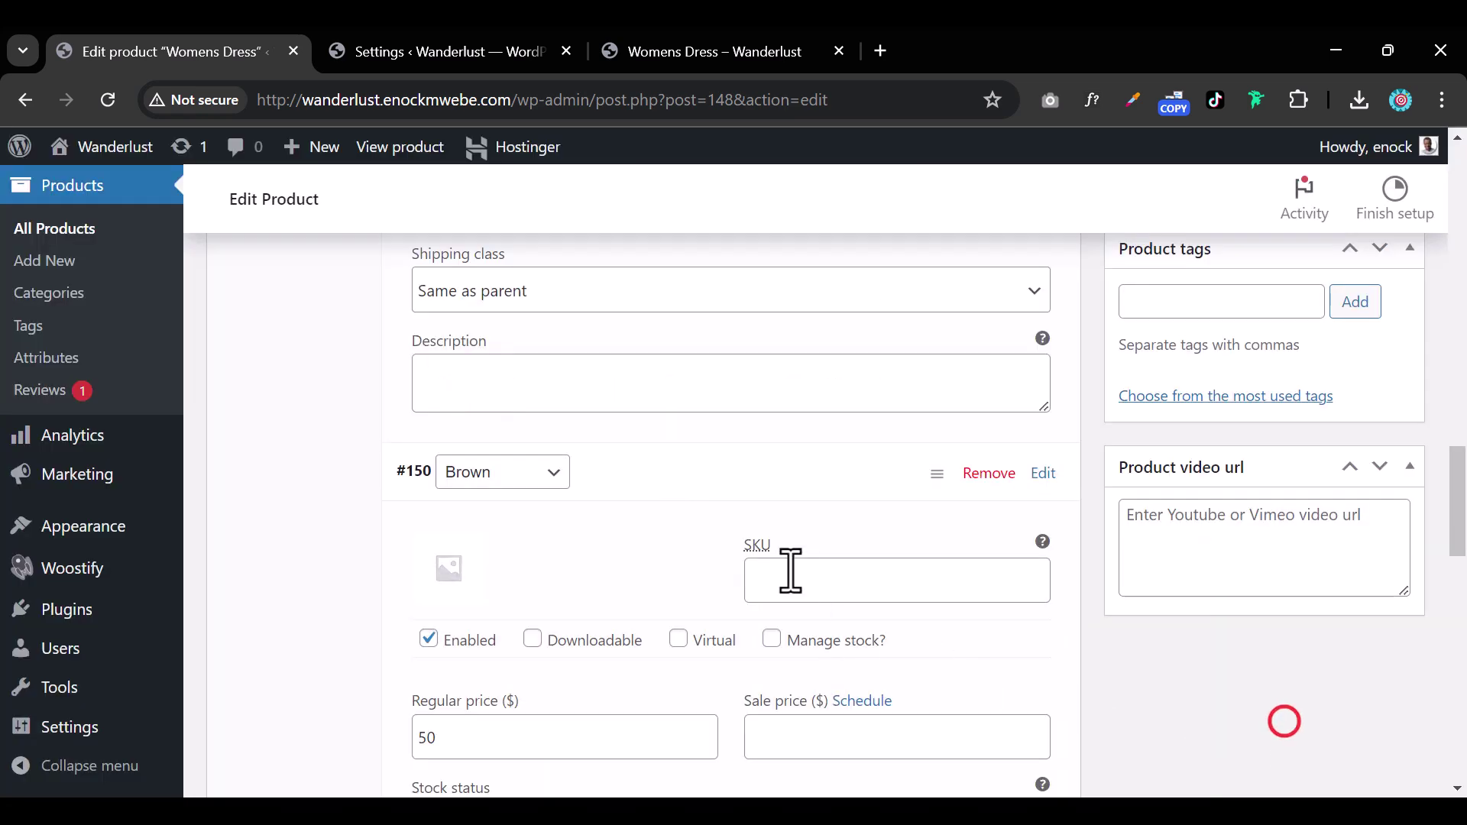
- Assign the green polka-dot dress photo from the media library as the Green variation's image
scroll(764, 573, down, 5)
scroll(680, 558, down, 5)
click(651, 510)
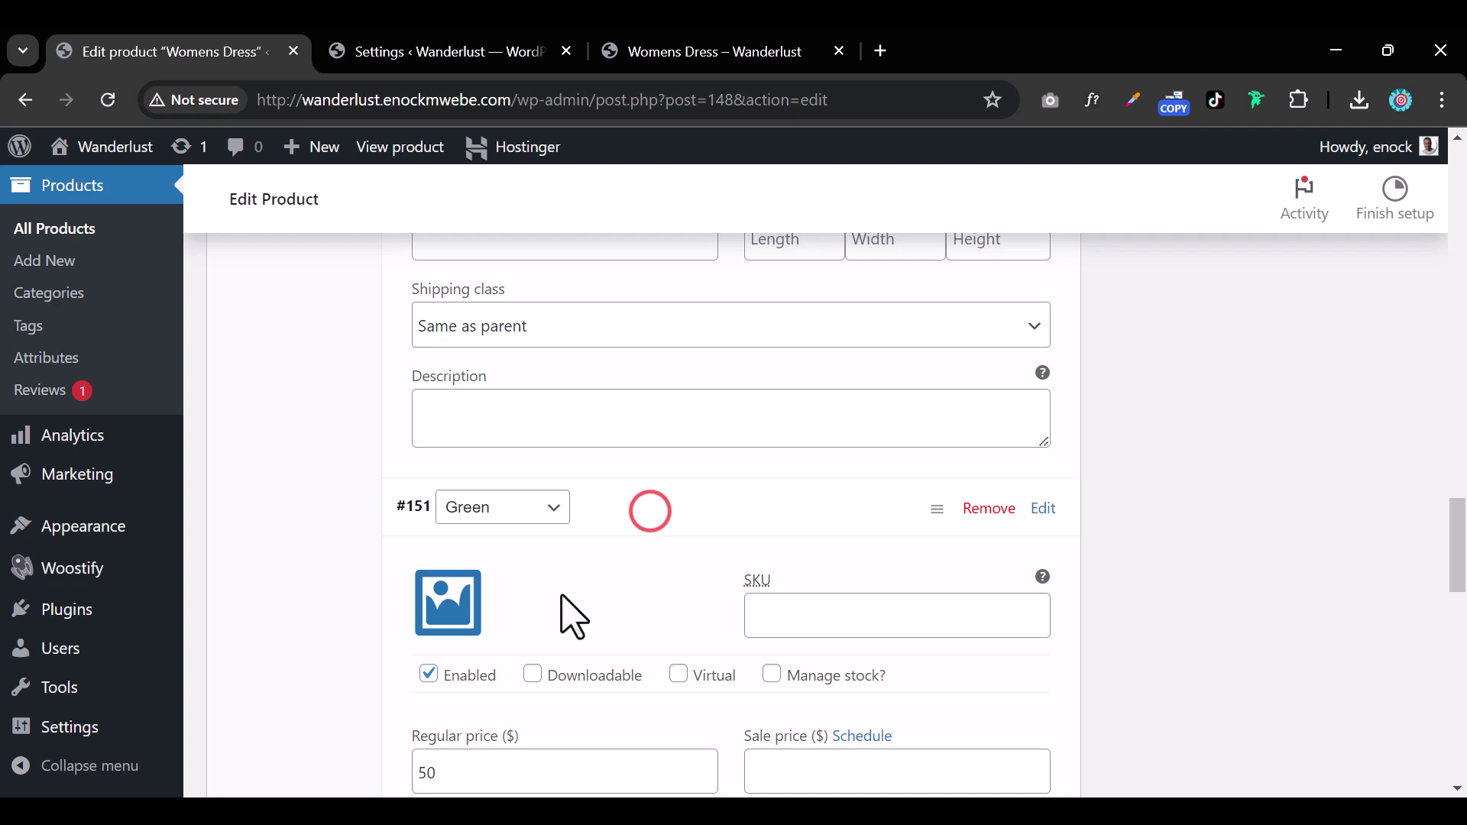
scroll(442, 491, down, 1)
click(442, 490)
click(187, 538)
click(1276, 732)
- Assign the yellow-orange dress photo from the media library as the Orange variation's image
scroll(507, 531, down, 3)
click(633, 563)
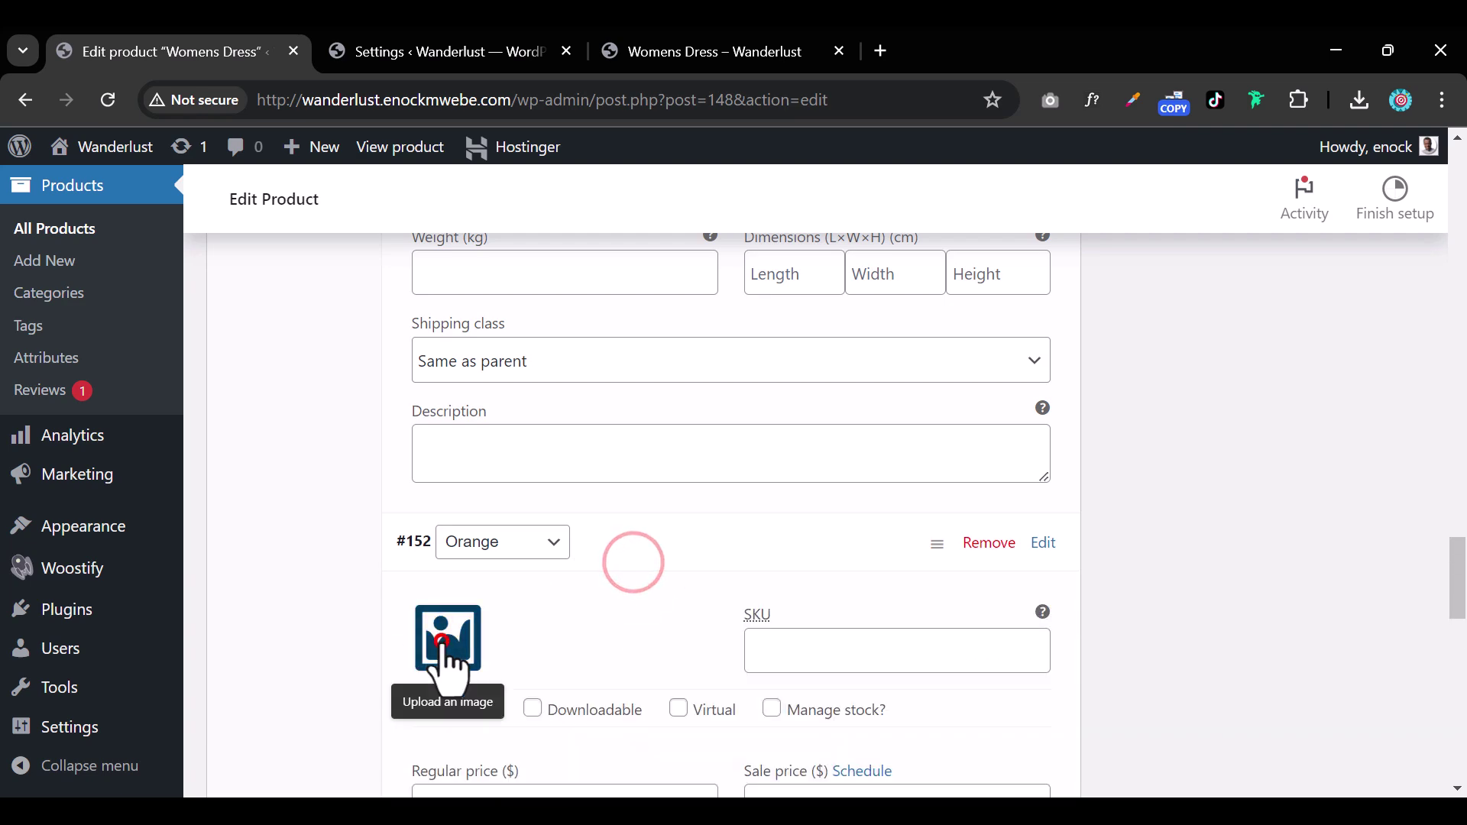
click(443, 640)
click(629, 387)
click(1287, 734)
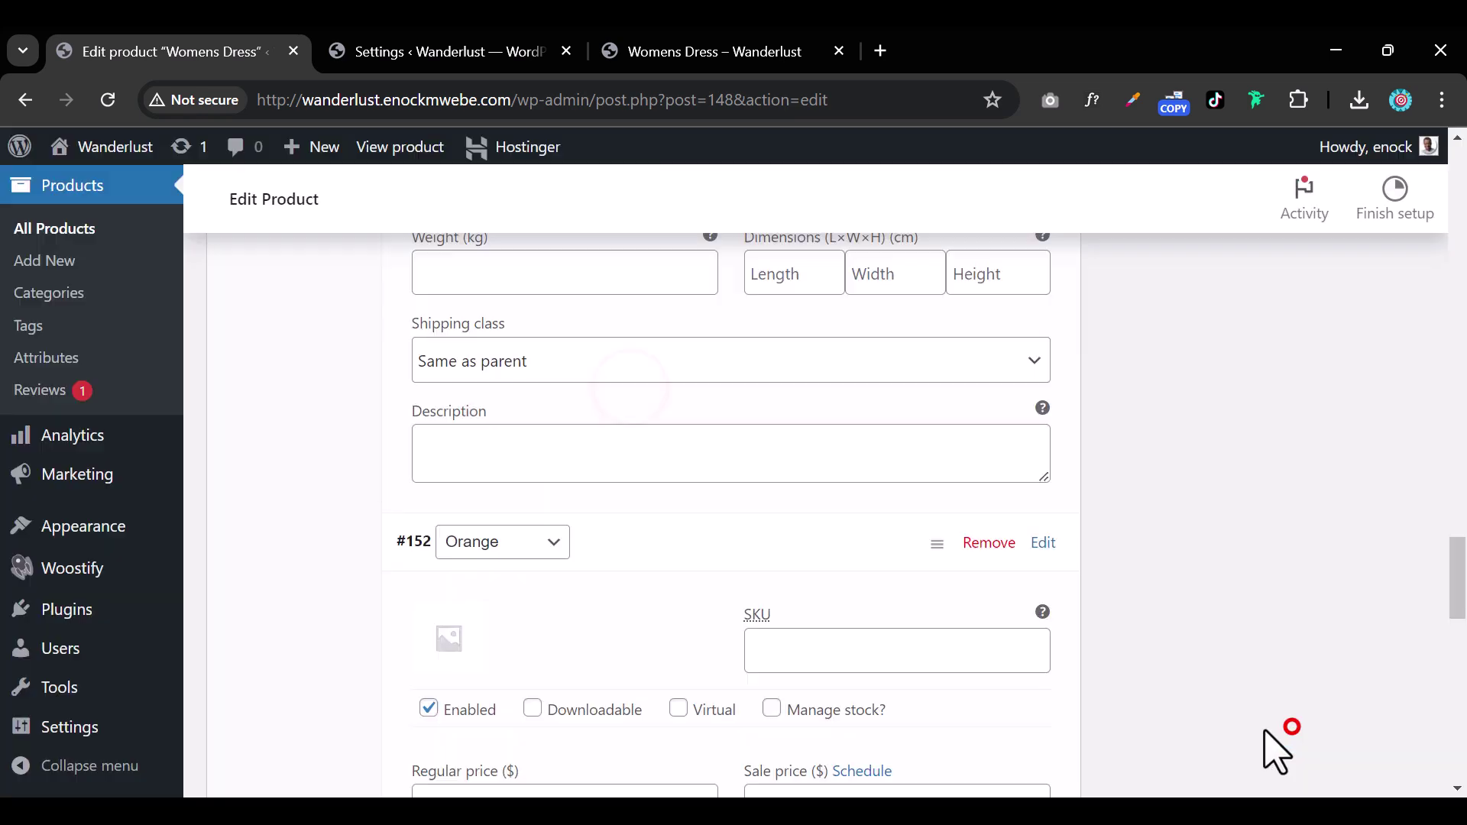
- Assign the red polka-dot dress photo from the media library as the Red variation's image
scroll(786, 589, down, 5)
click(652, 465)
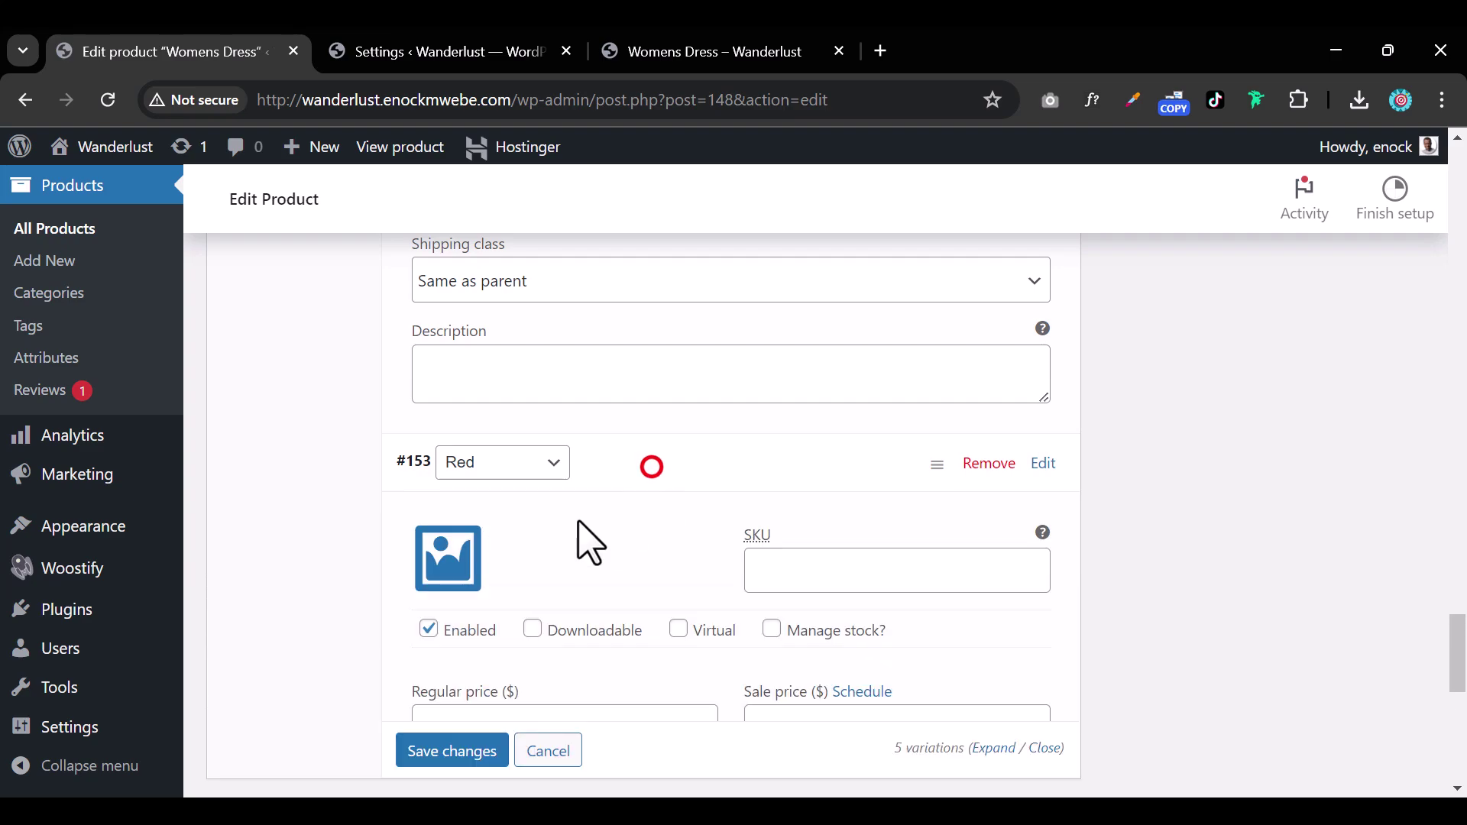
click(442, 550)
click(322, 428)
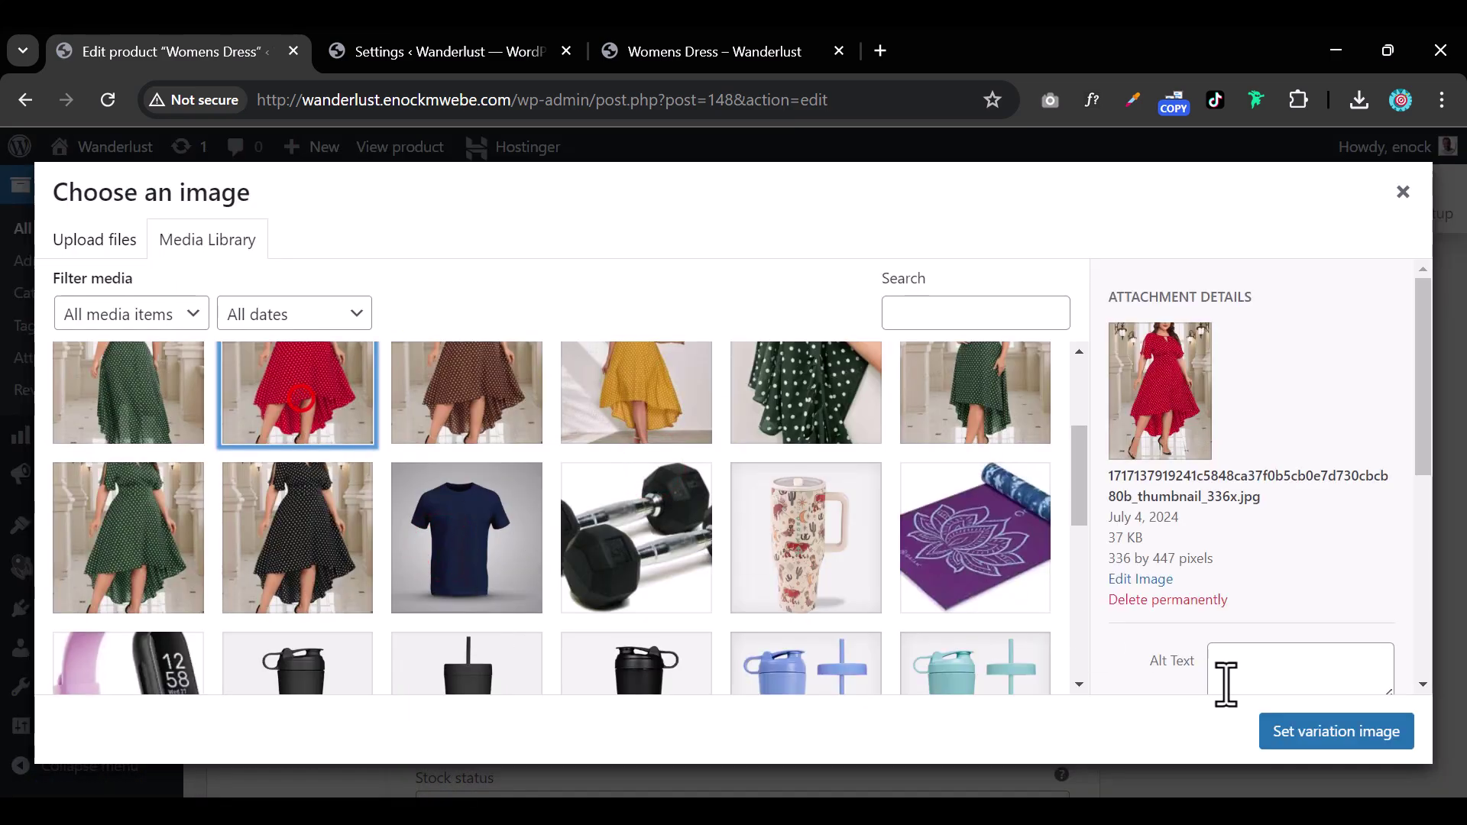
click(1303, 734)
- Update the Womens Dress product to save the variation images
scroll(1299, 603, up, 3)
scroll(1291, 619, up, 20)
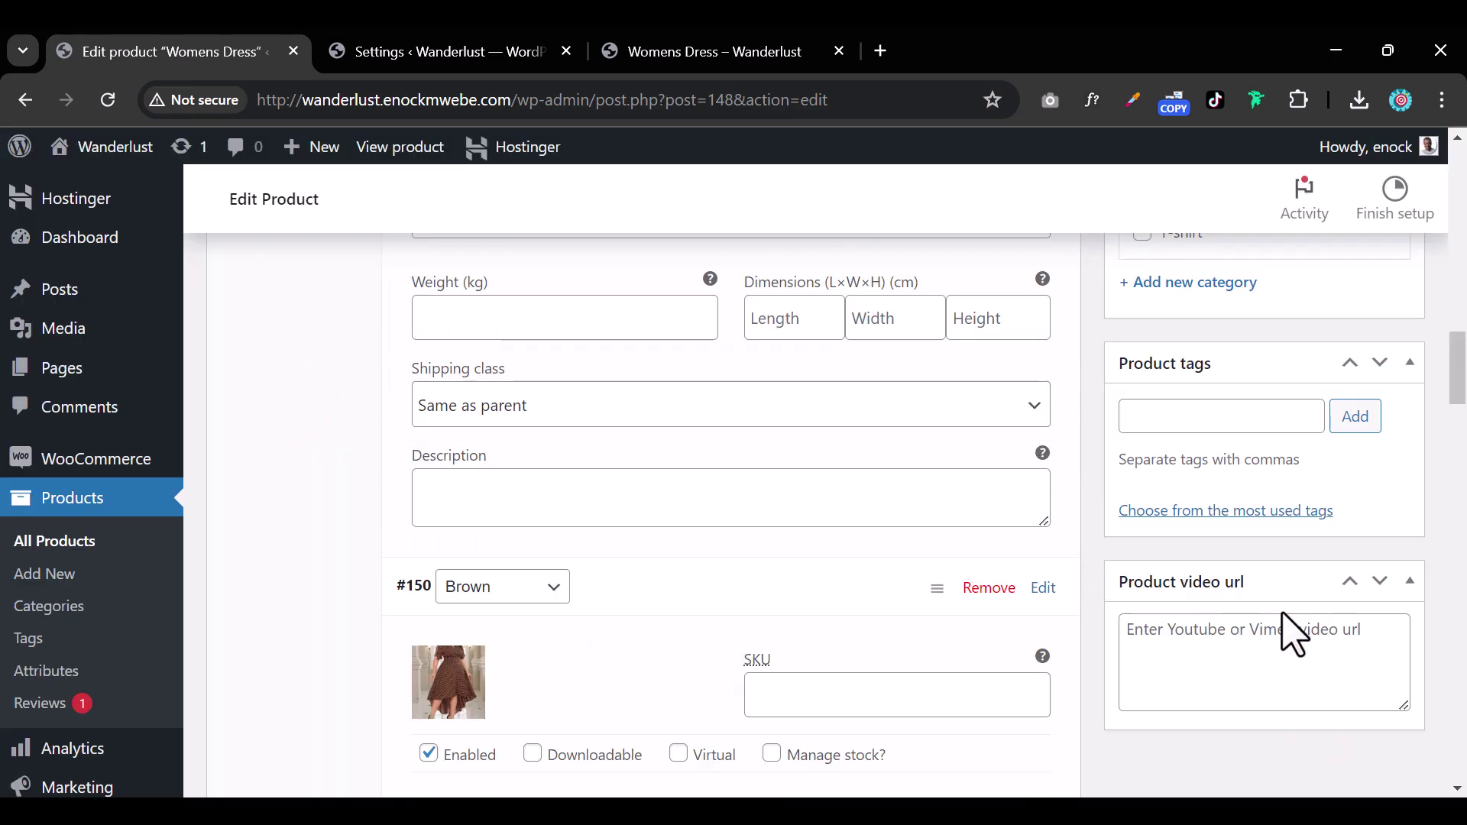
click(1373, 512)
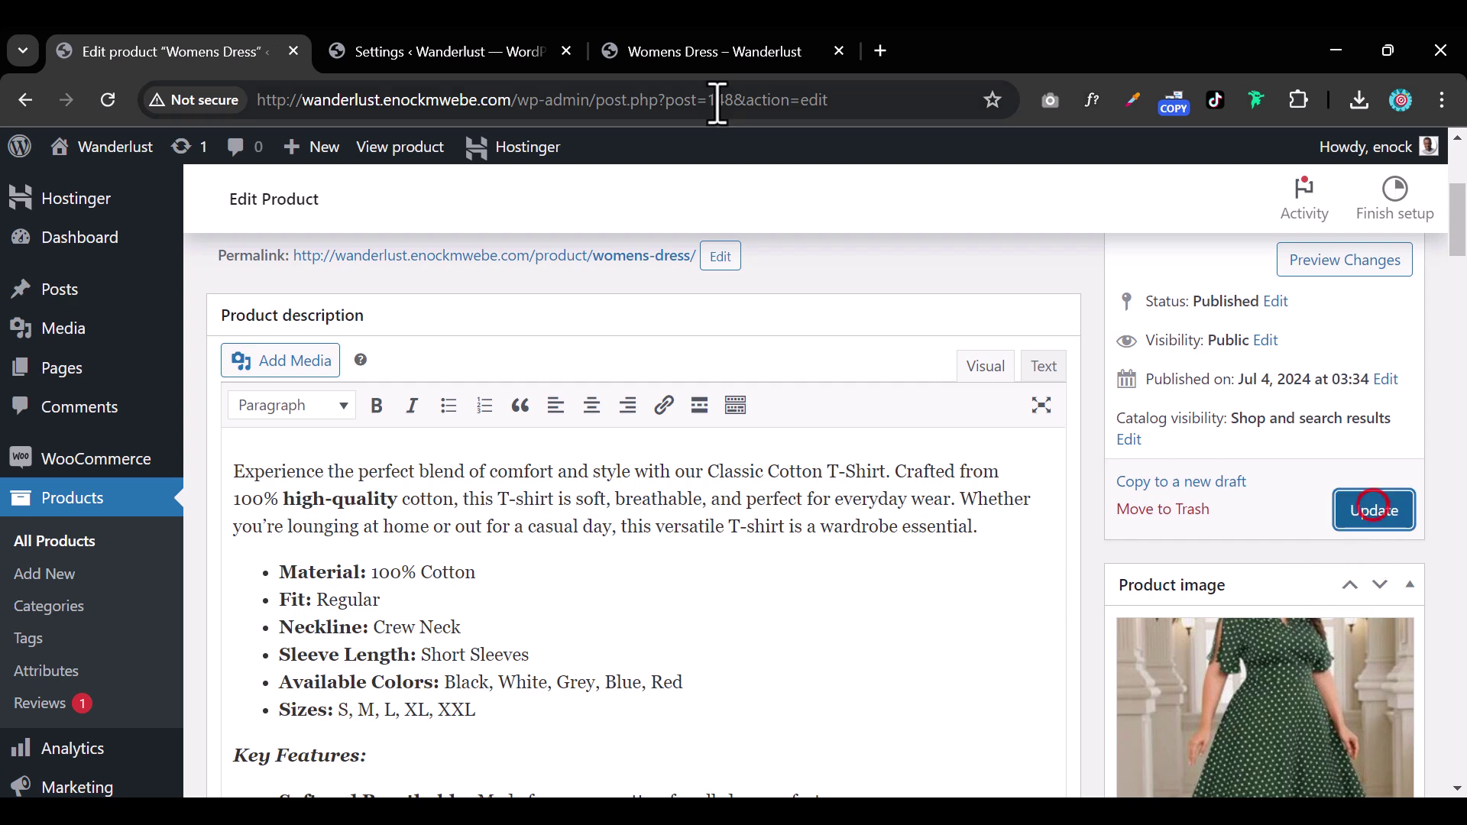
- Reload the Womens Dress product page and select the Brown, Green, Orange and Red swatches to check the main image for each color
click(694, 60)
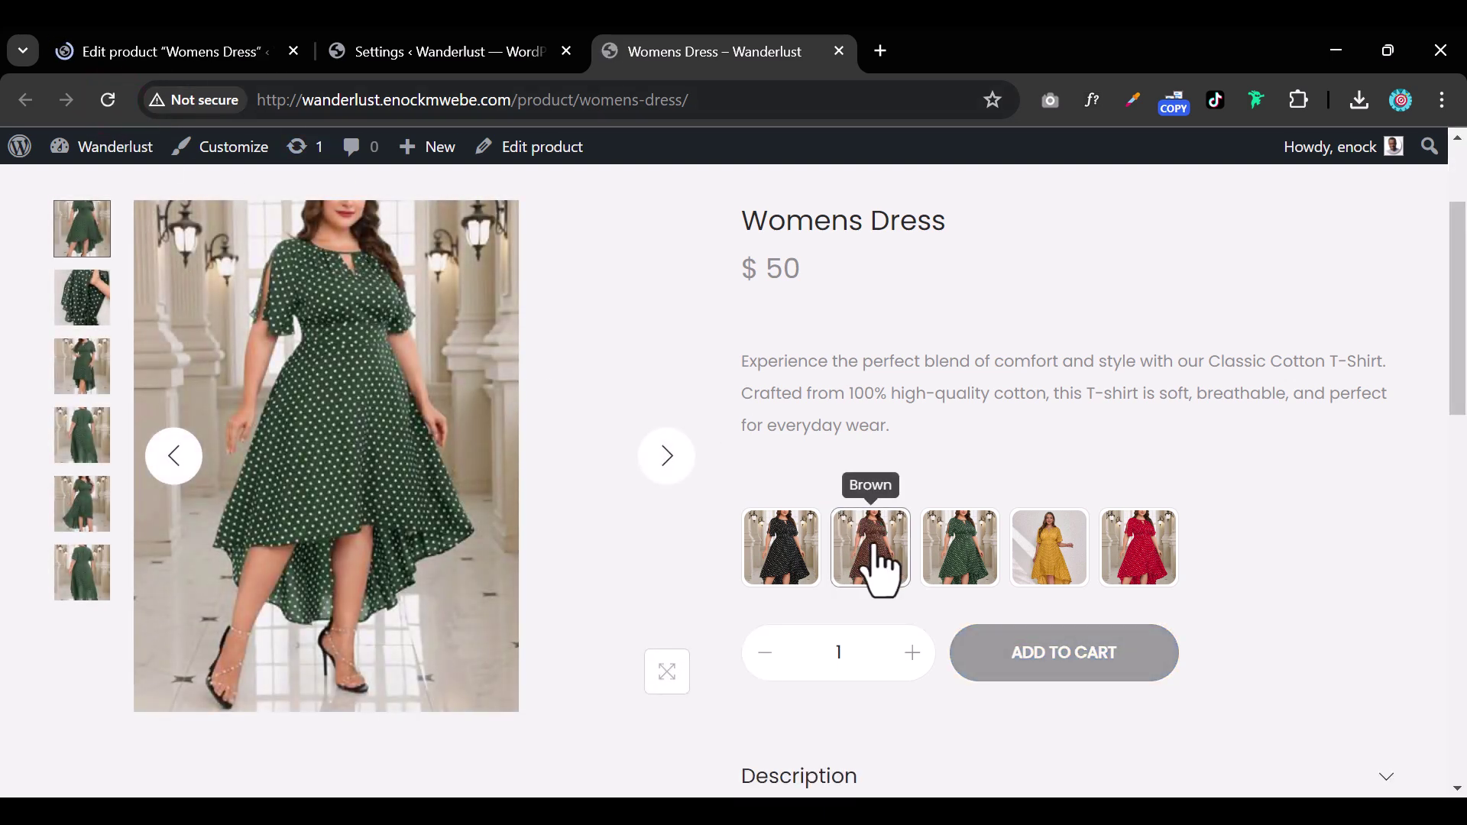
click(879, 558)
click(956, 541)
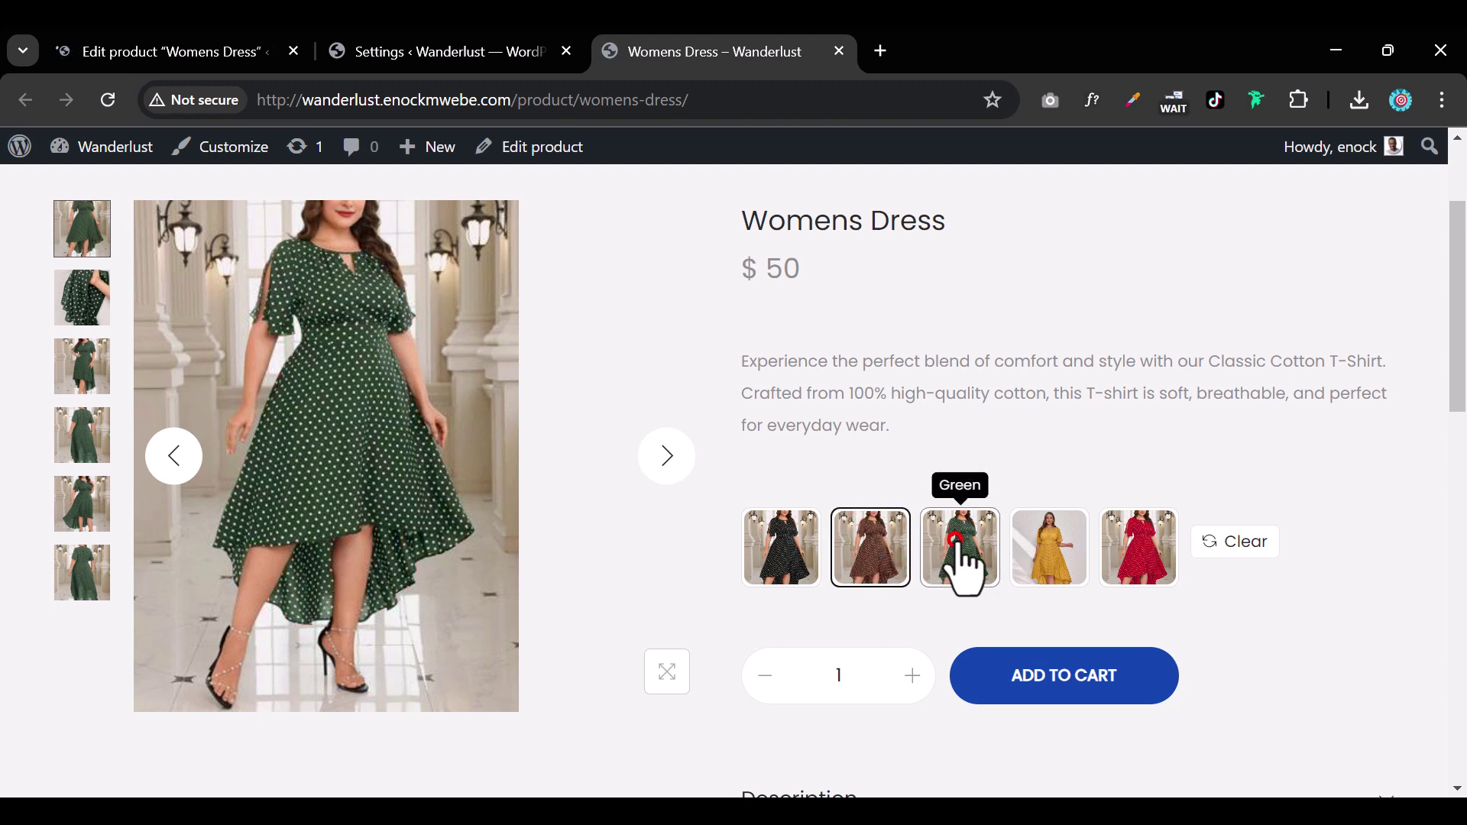
click(1056, 570)
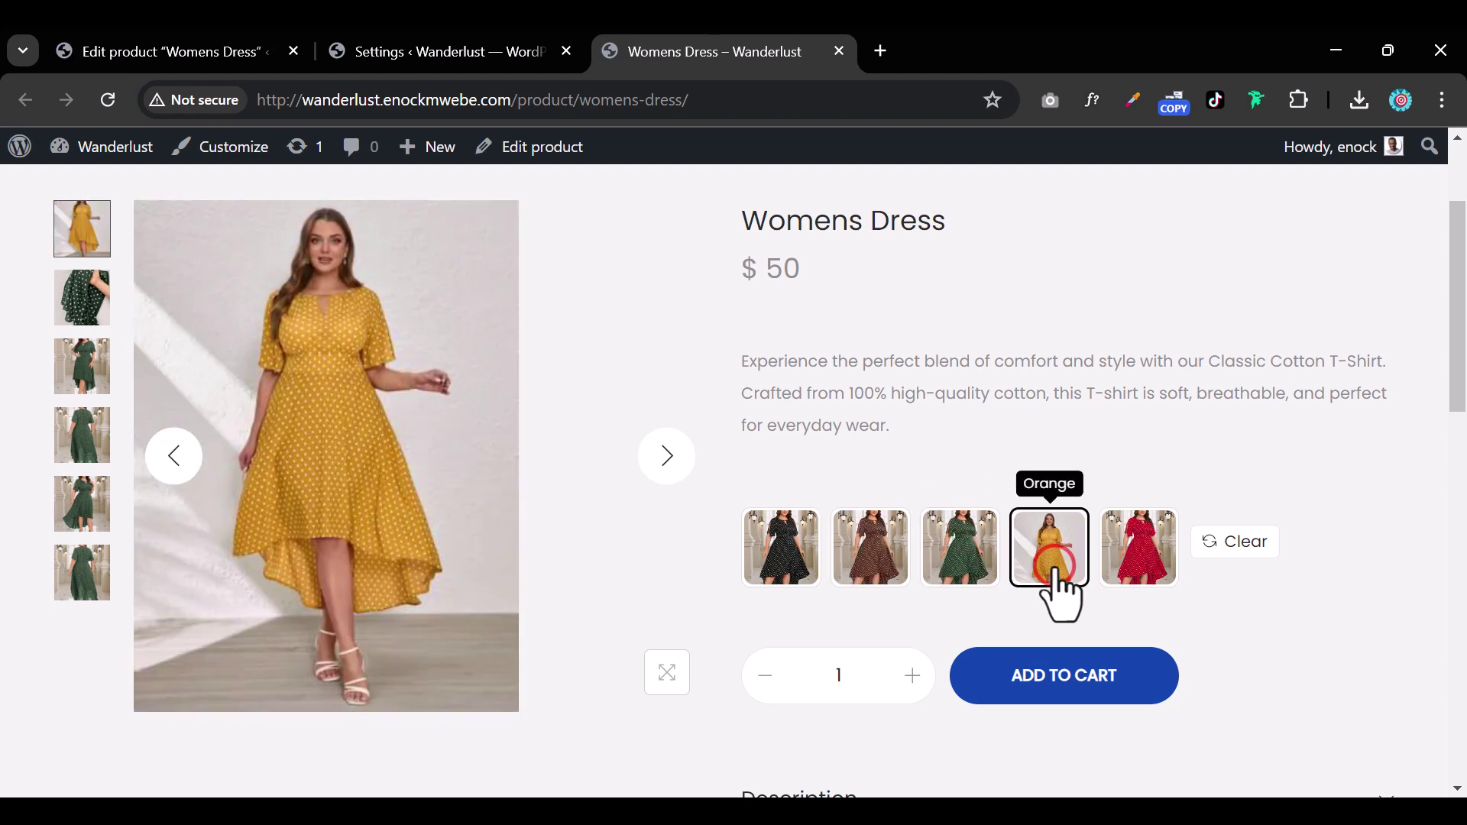
click(1136, 577)
click(1040, 563)
click(972, 558)
click(1062, 554)
click(1121, 548)
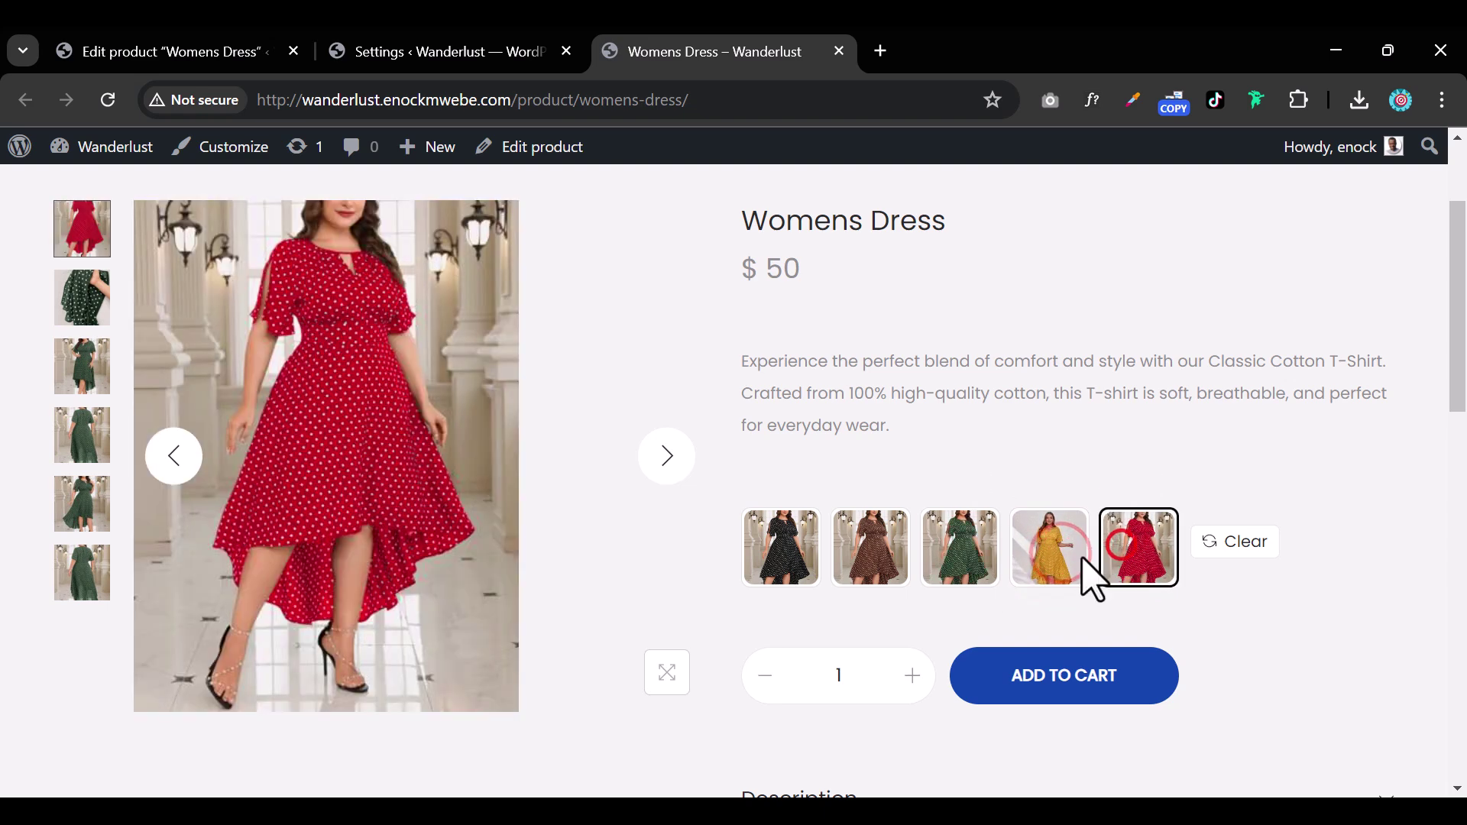
click(1036, 579)
click(971, 573)
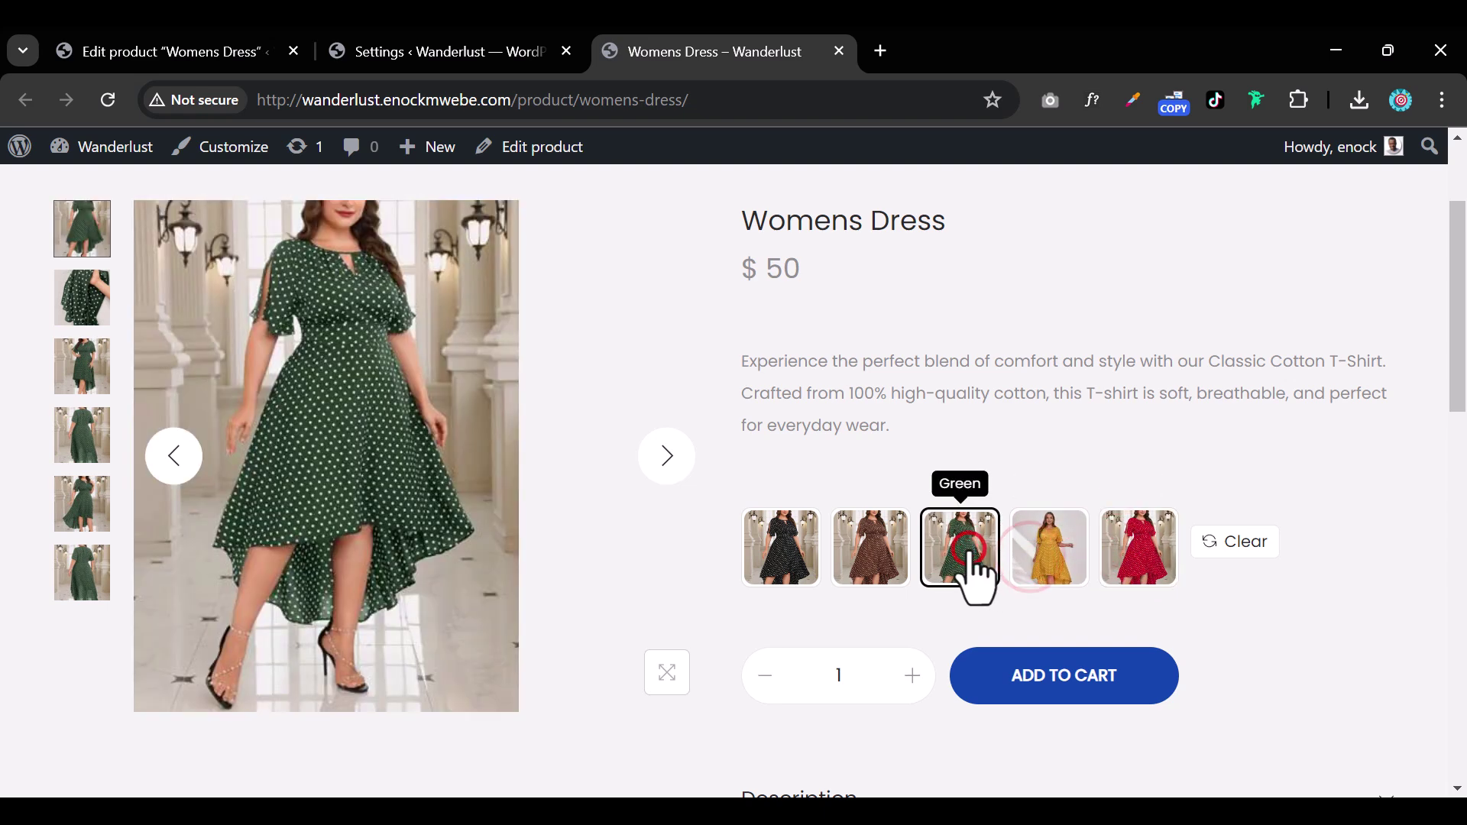
click(1076, 561)
click(1135, 563)
scroll(812, 240, up, 2)
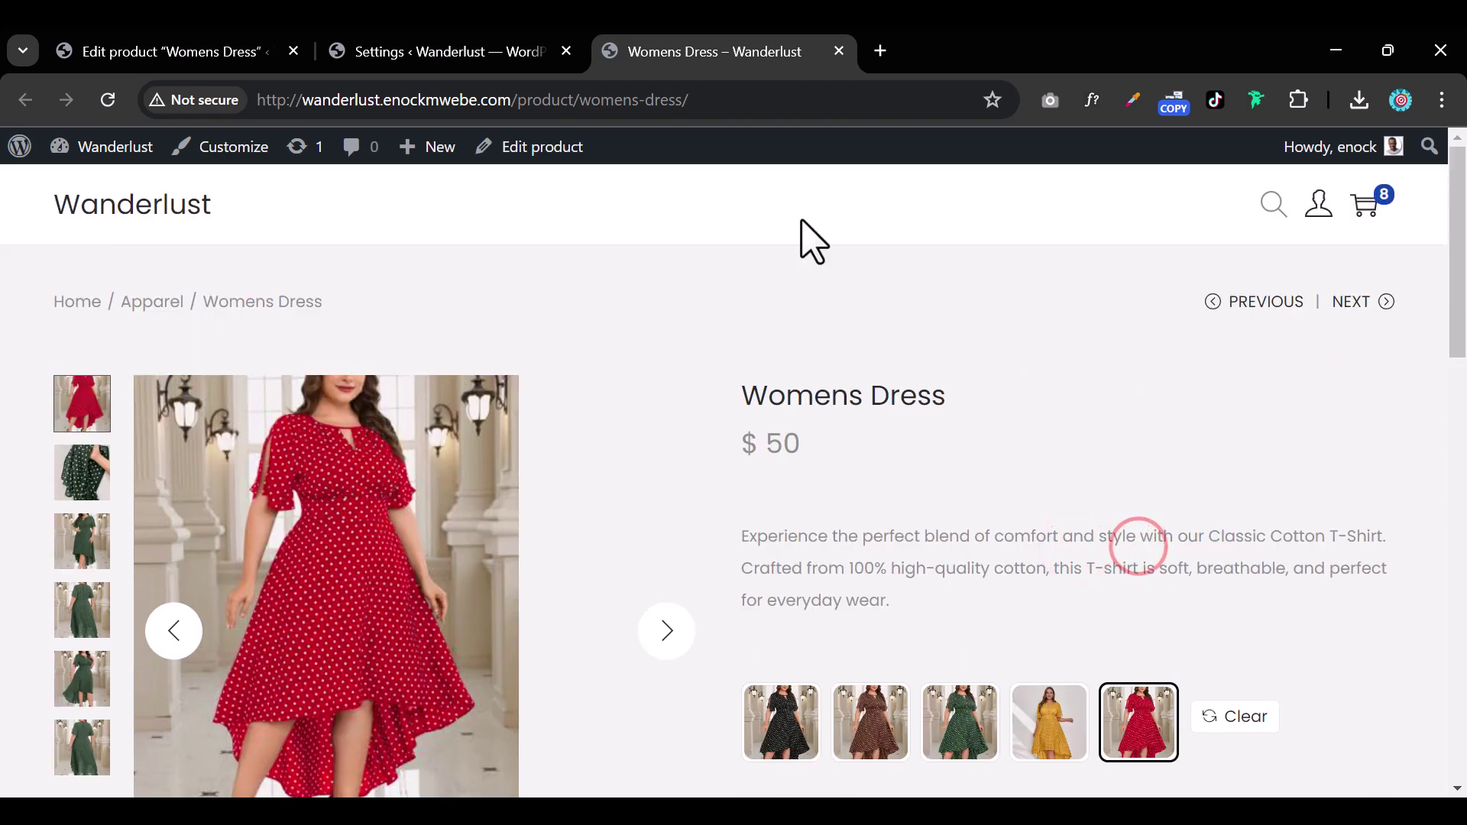
- Revisit the Variation Swatches settings and check the shop page's product listings for the Womens Dress swatches
click(460, 61)
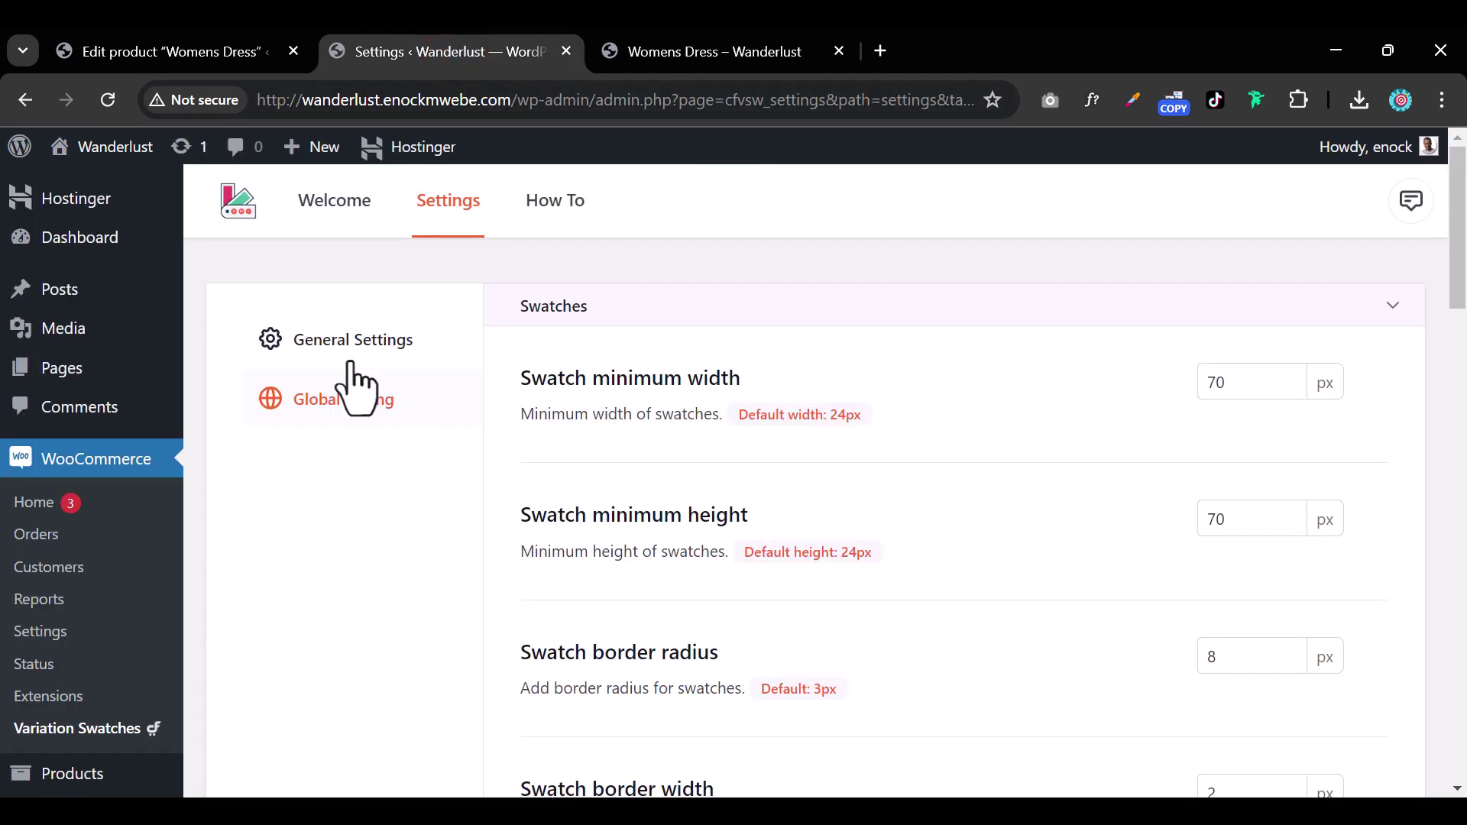
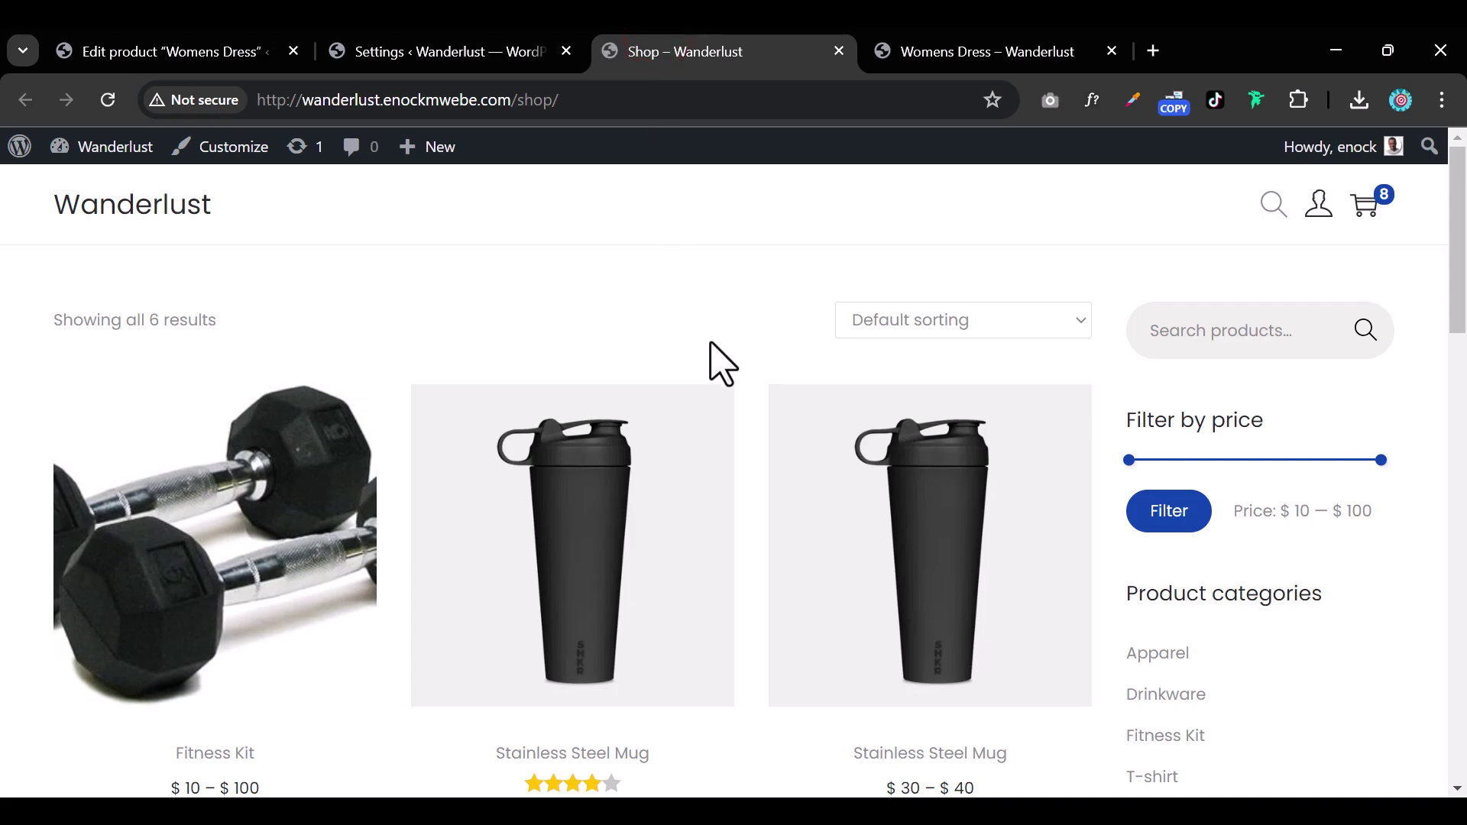
scroll(716, 364, down, 10)
scroll(715, 360, up, 4)
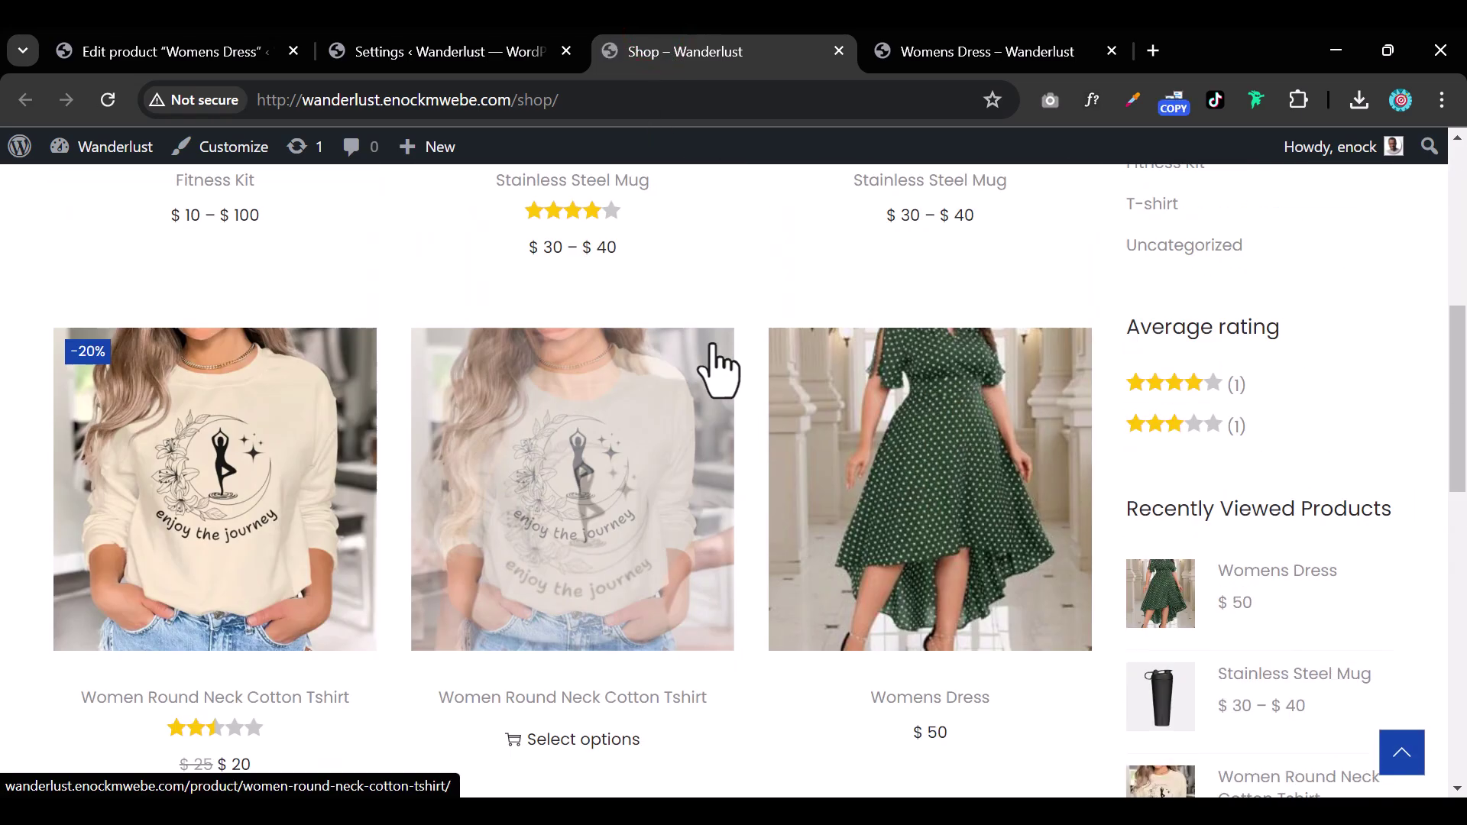
scroll(718, 359, down, 6)
scroll(719, 359, up, 6)
scroll(722, 367, up, 6)
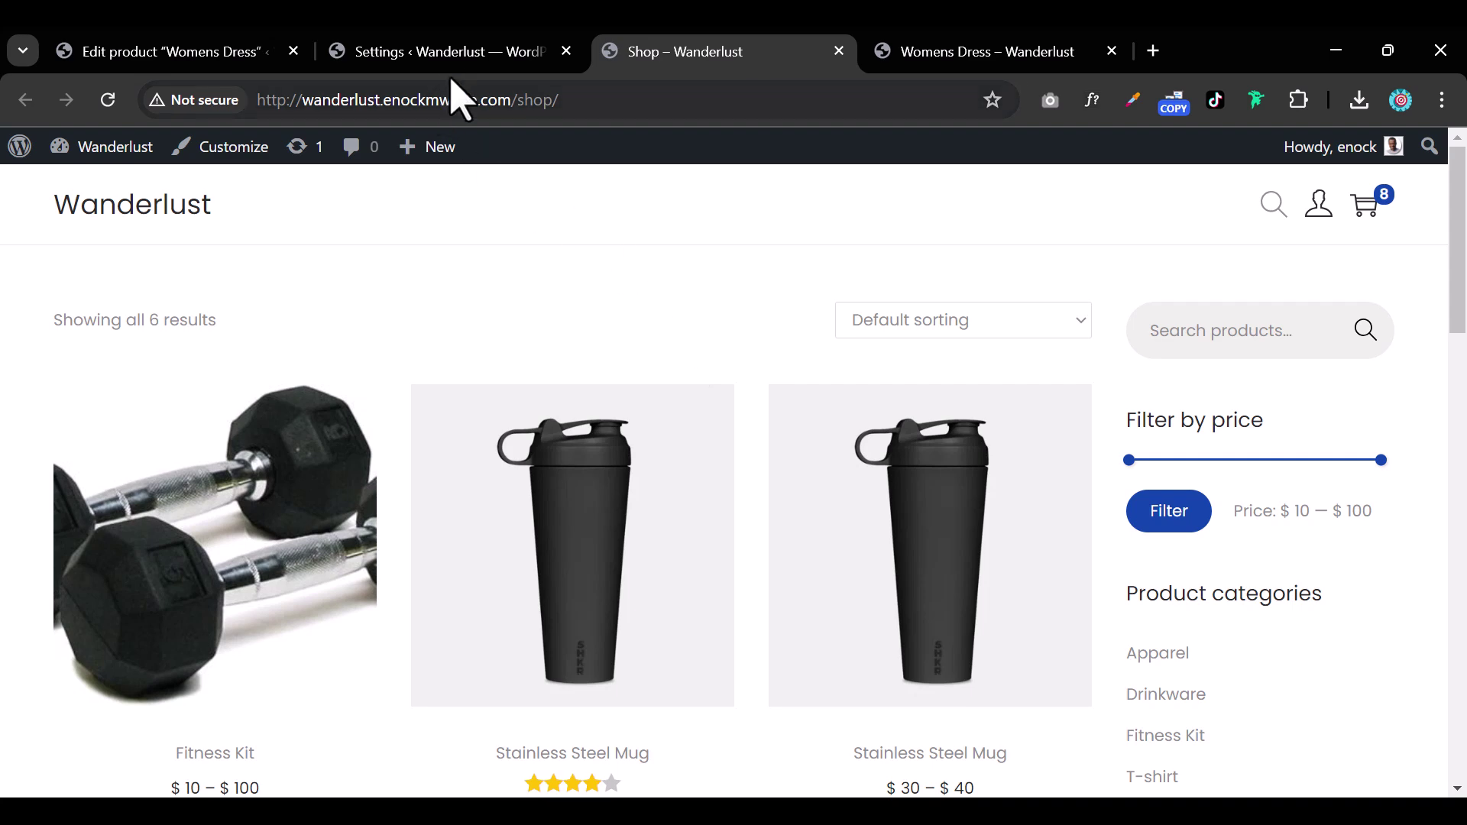
- Activate the installed Blocksy theme for the site
click(470, 57)
scroll(91, 603, down, 5)
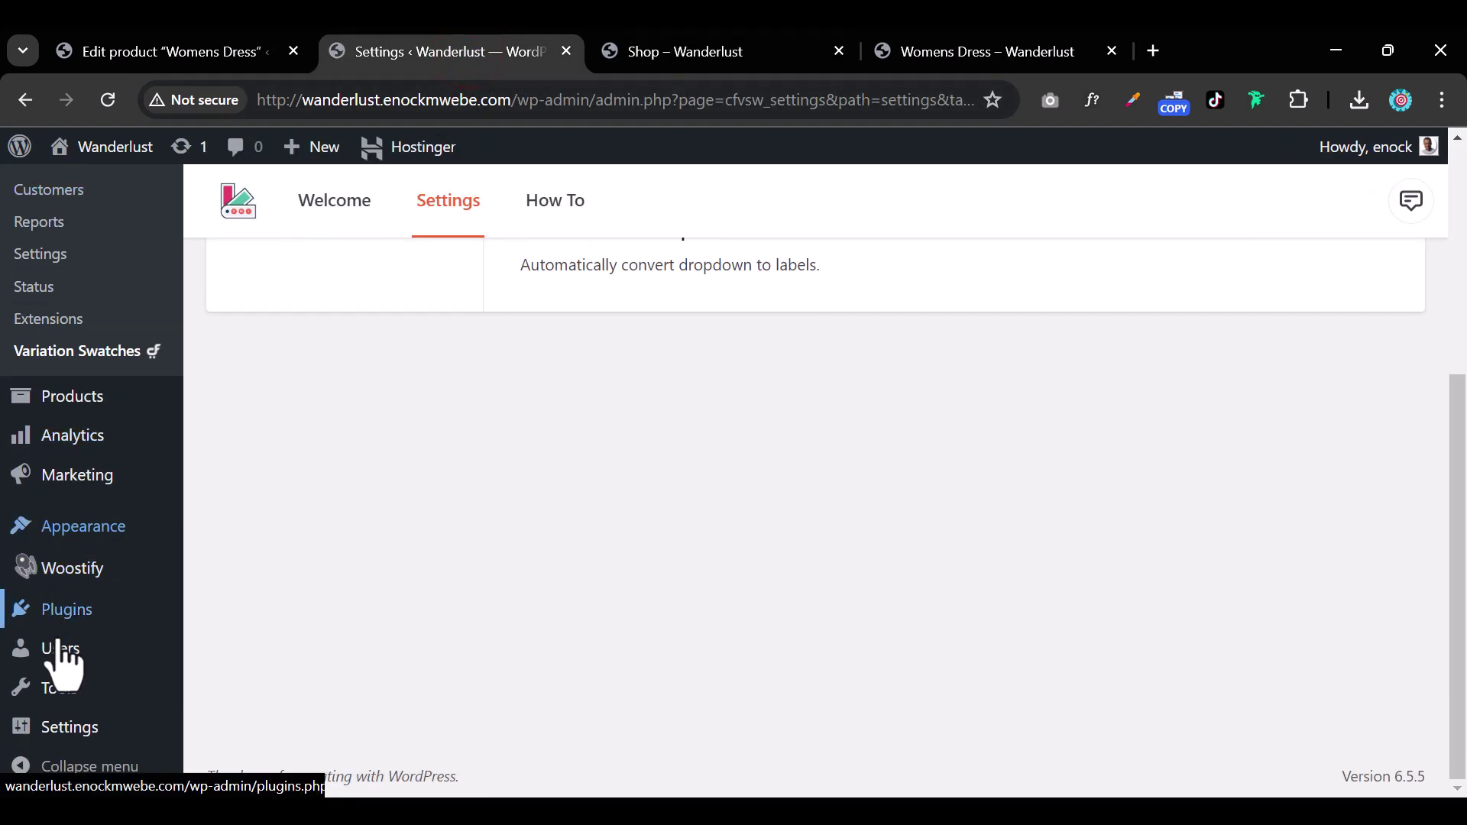
click(92, 524)
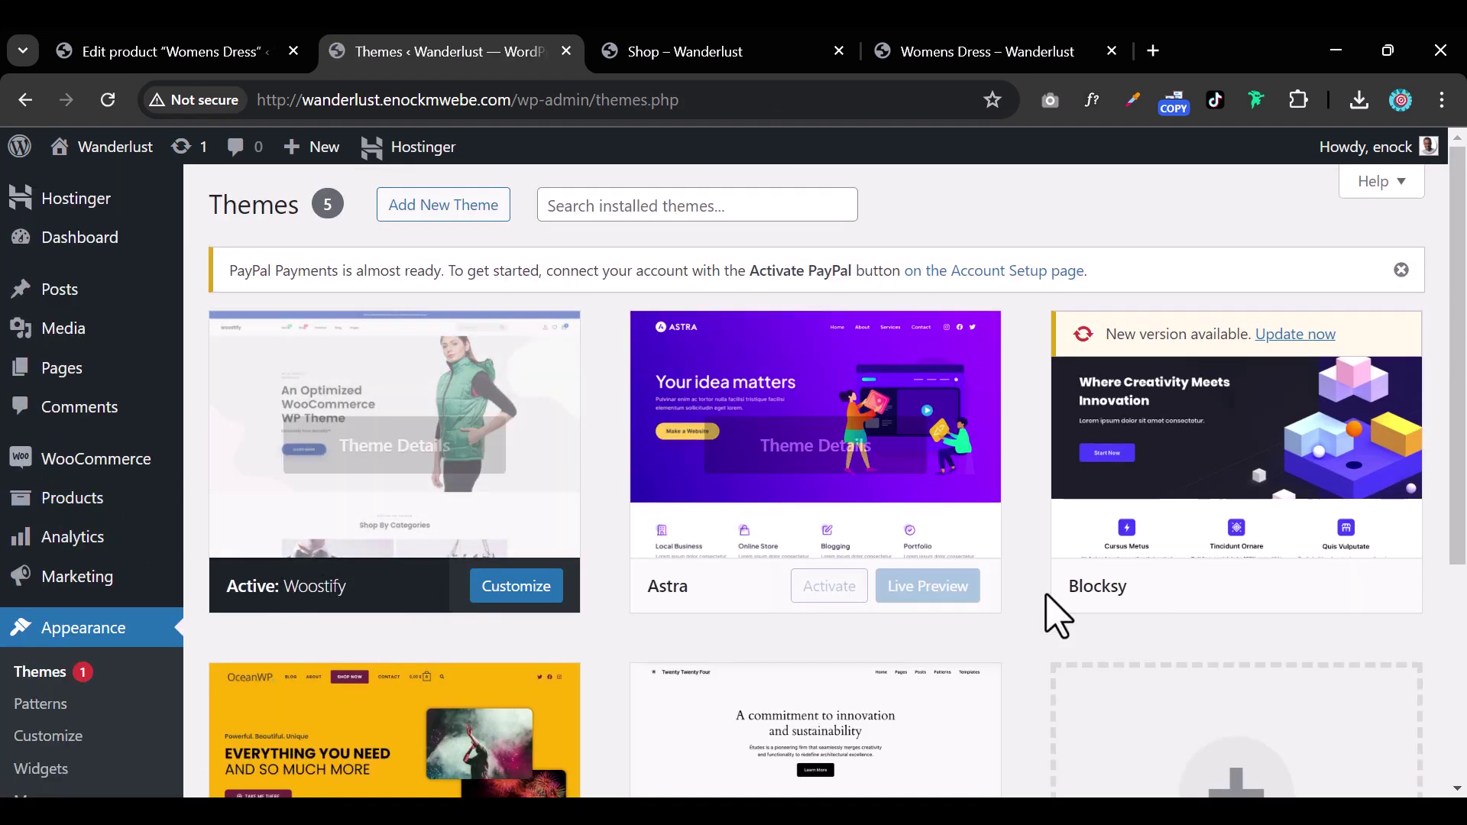
click(1268, 590)
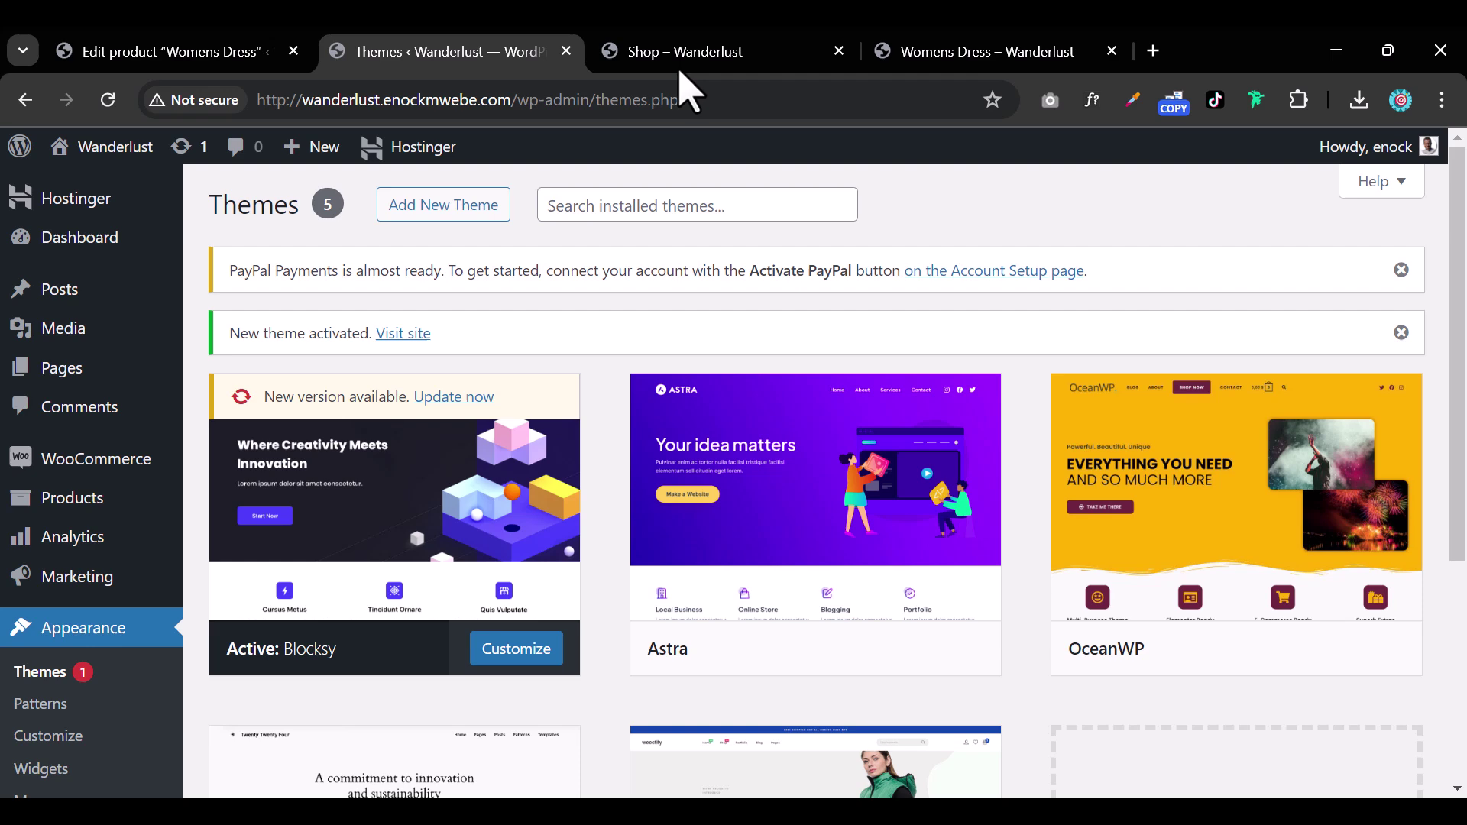
- Reload the shop page and examine the color swatches under the Womens Dress listing
click(680, 55)
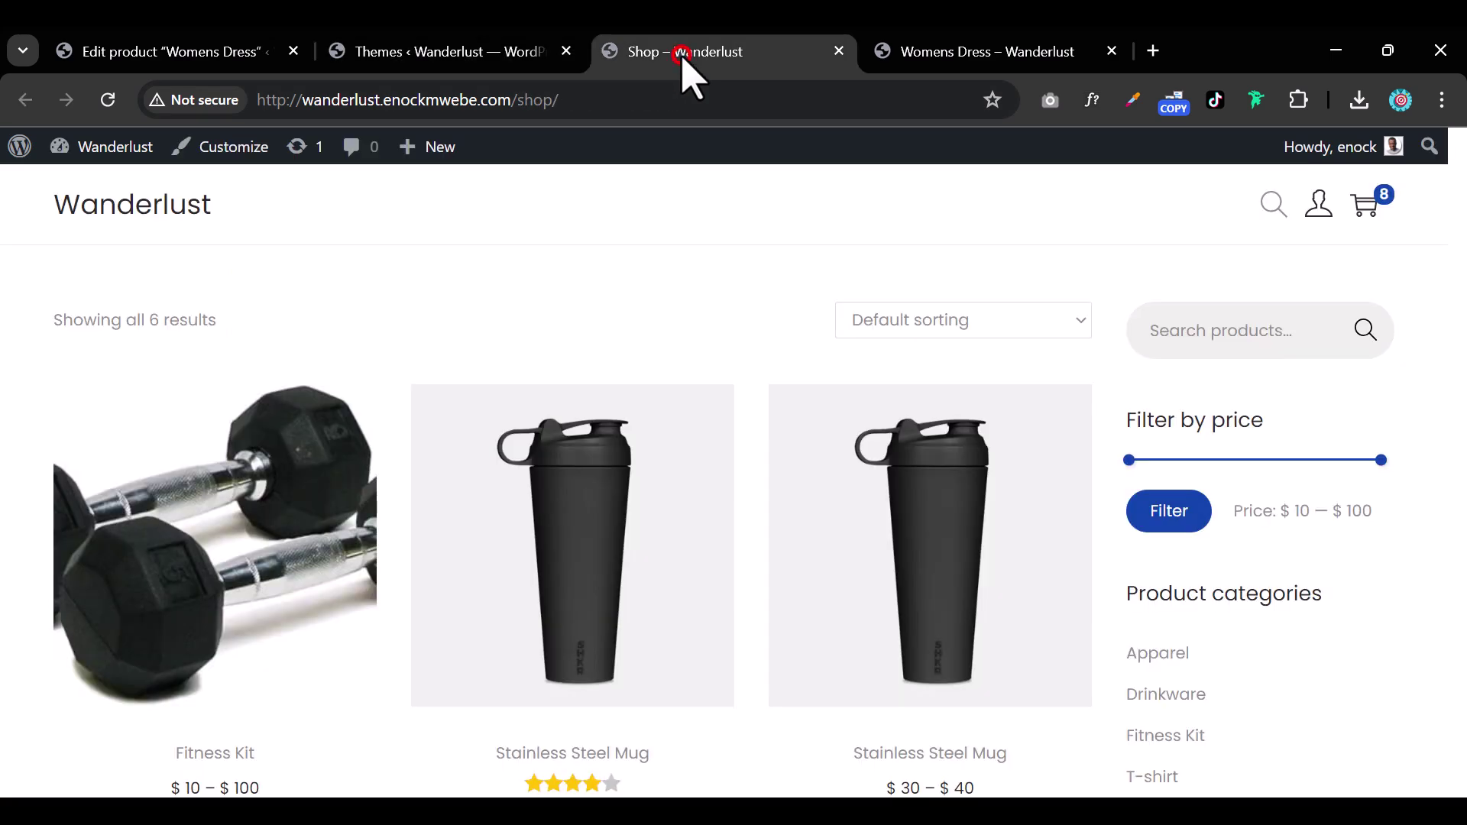
click(107, 99)
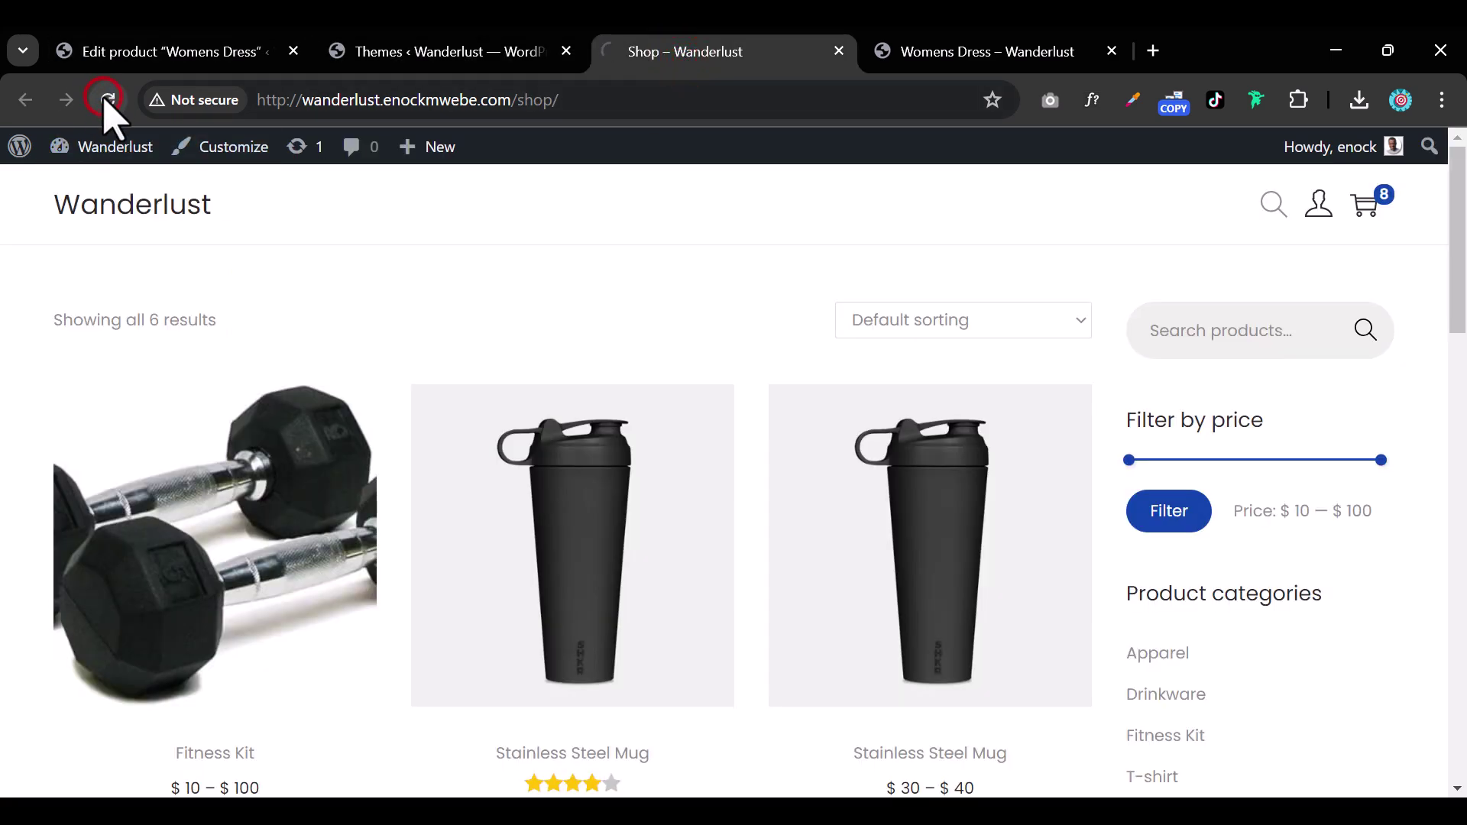
scroll(734, 462, down, 15)
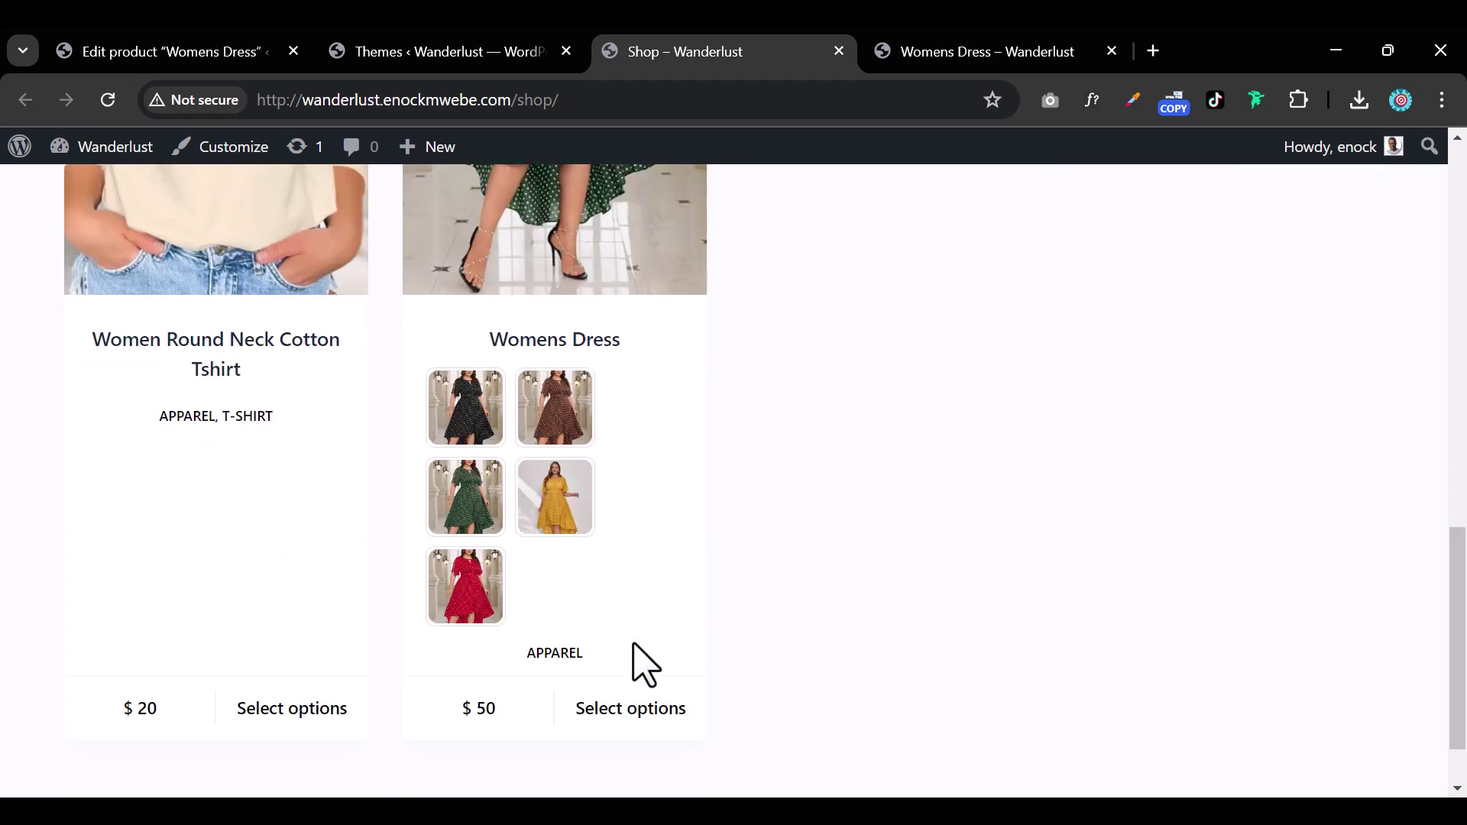
scroll(645, 664, down, 2)
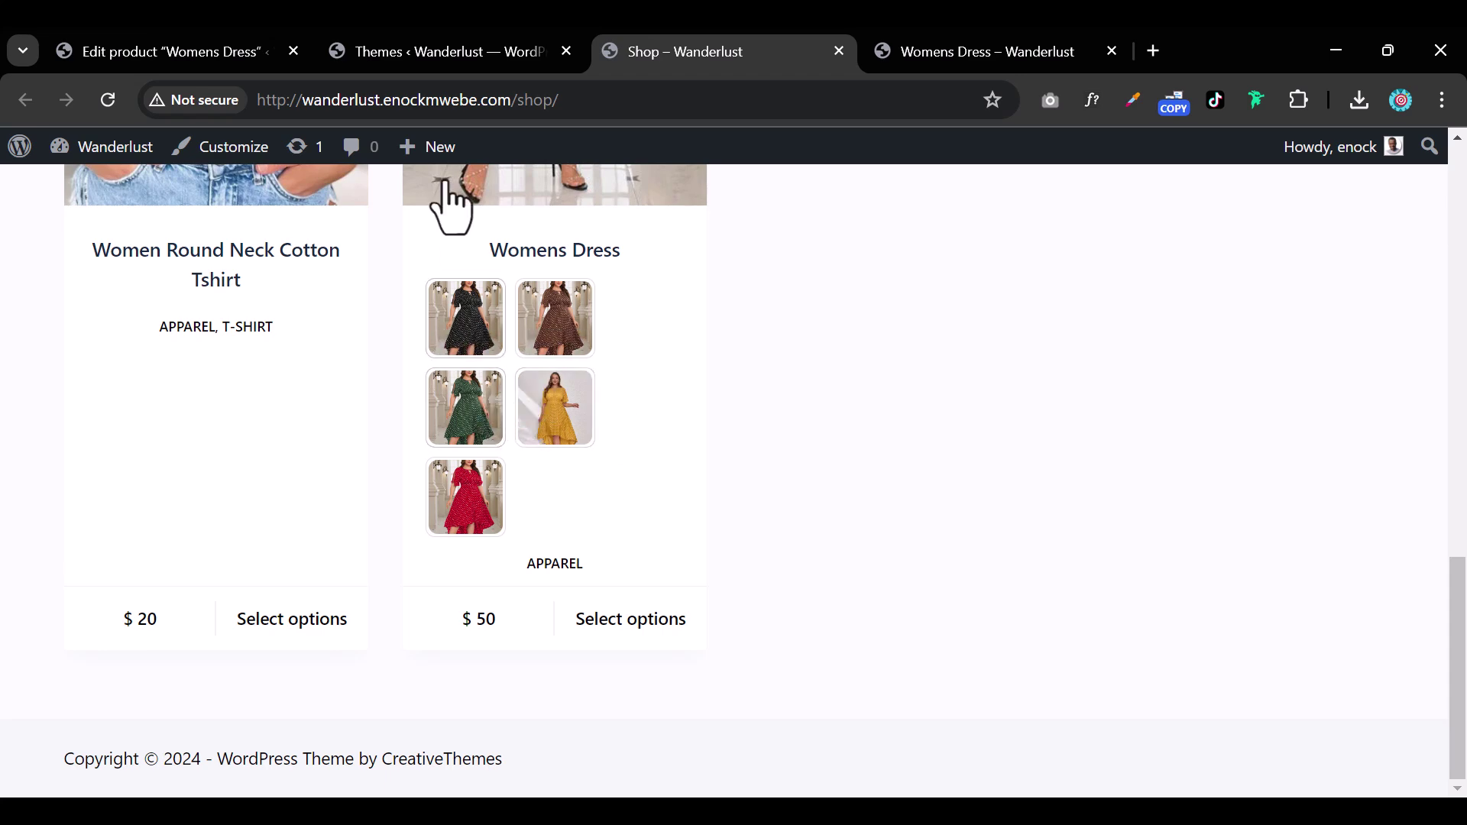
- Disable variation swatches for the shop page and check the Womens Dress listing in the shop
click(420, 55)
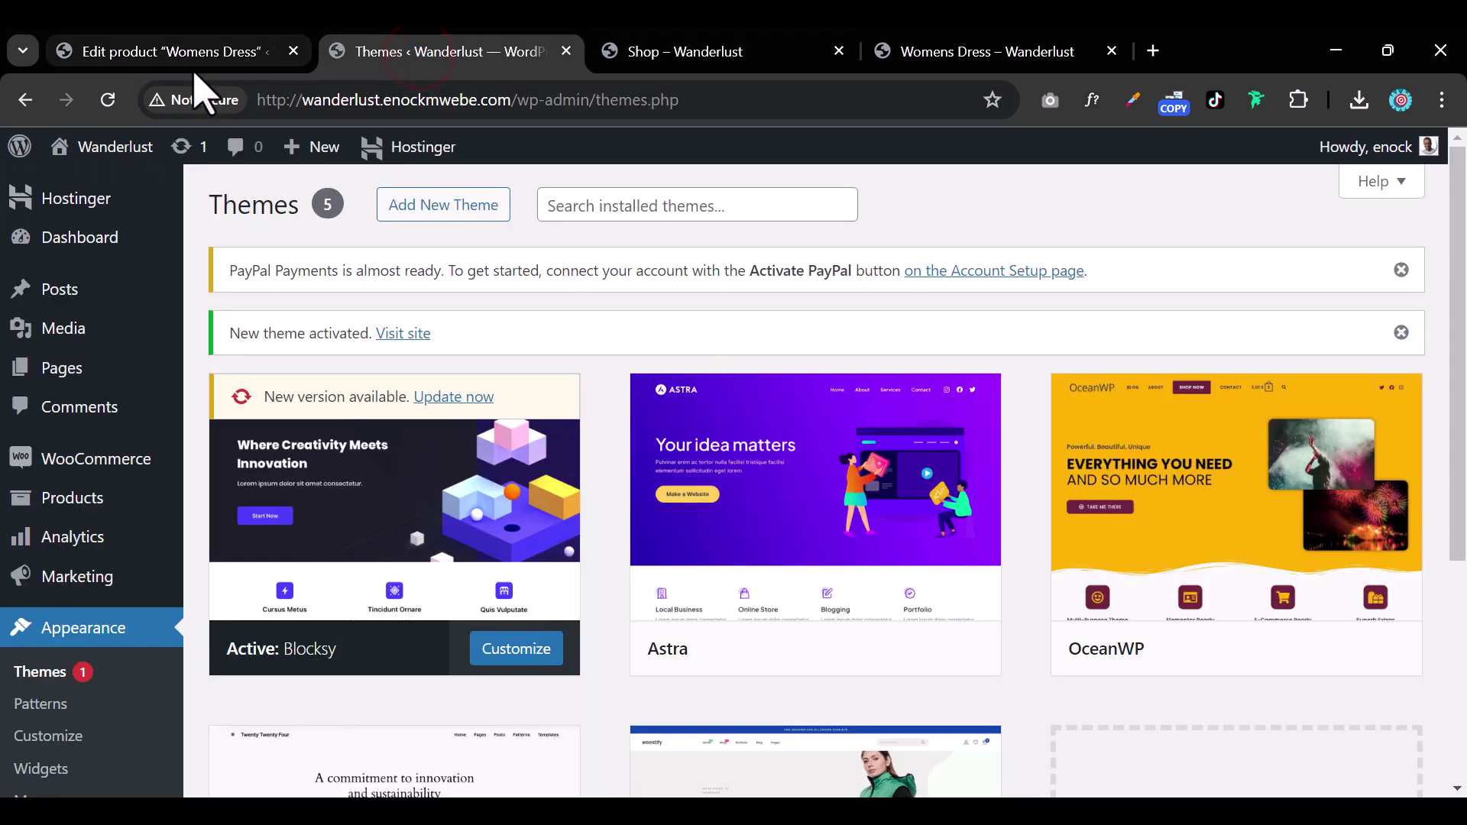
click(624, 61)
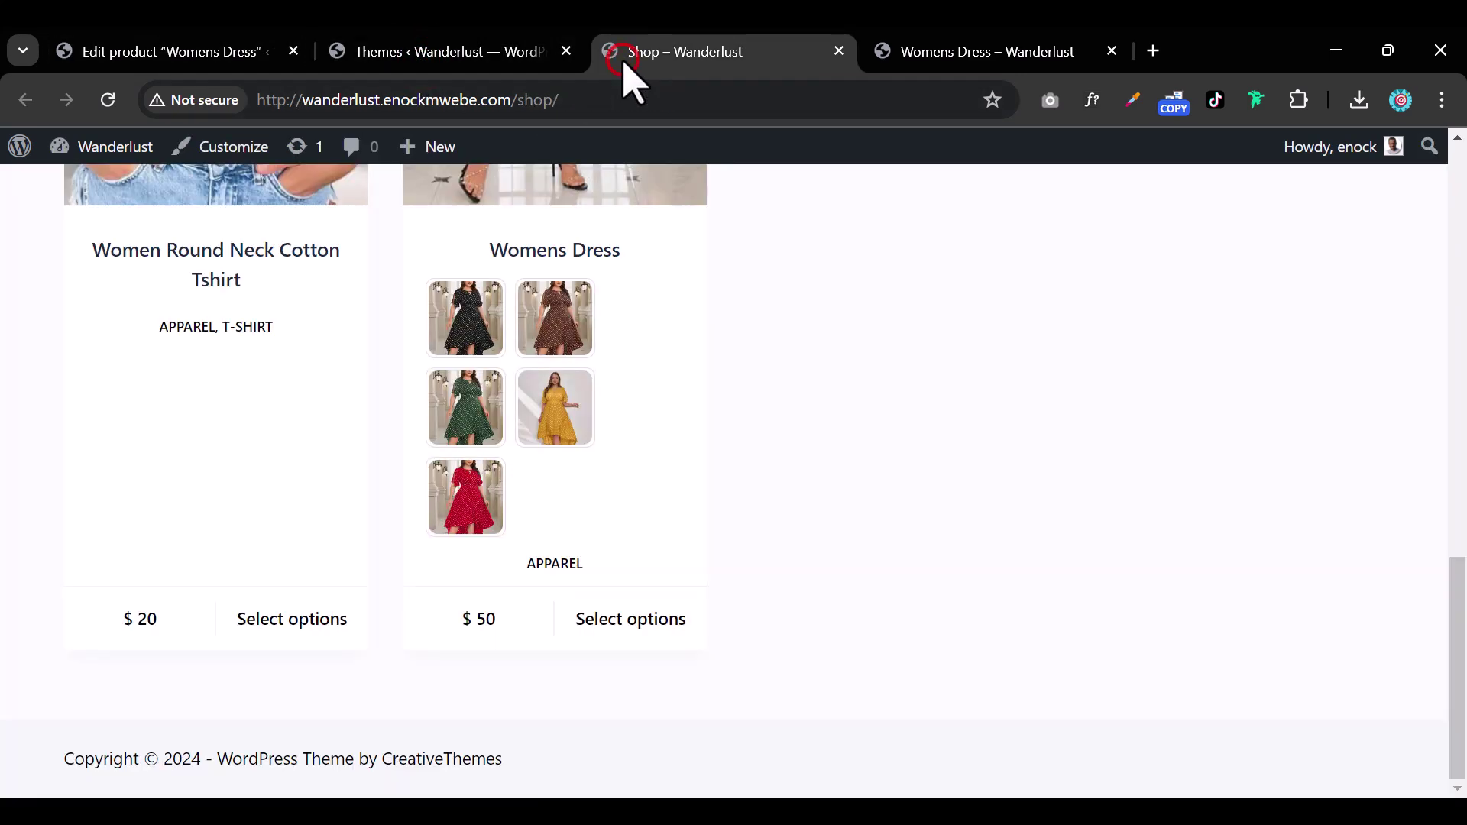
click(467, 58)
mouse_move(116, 466)
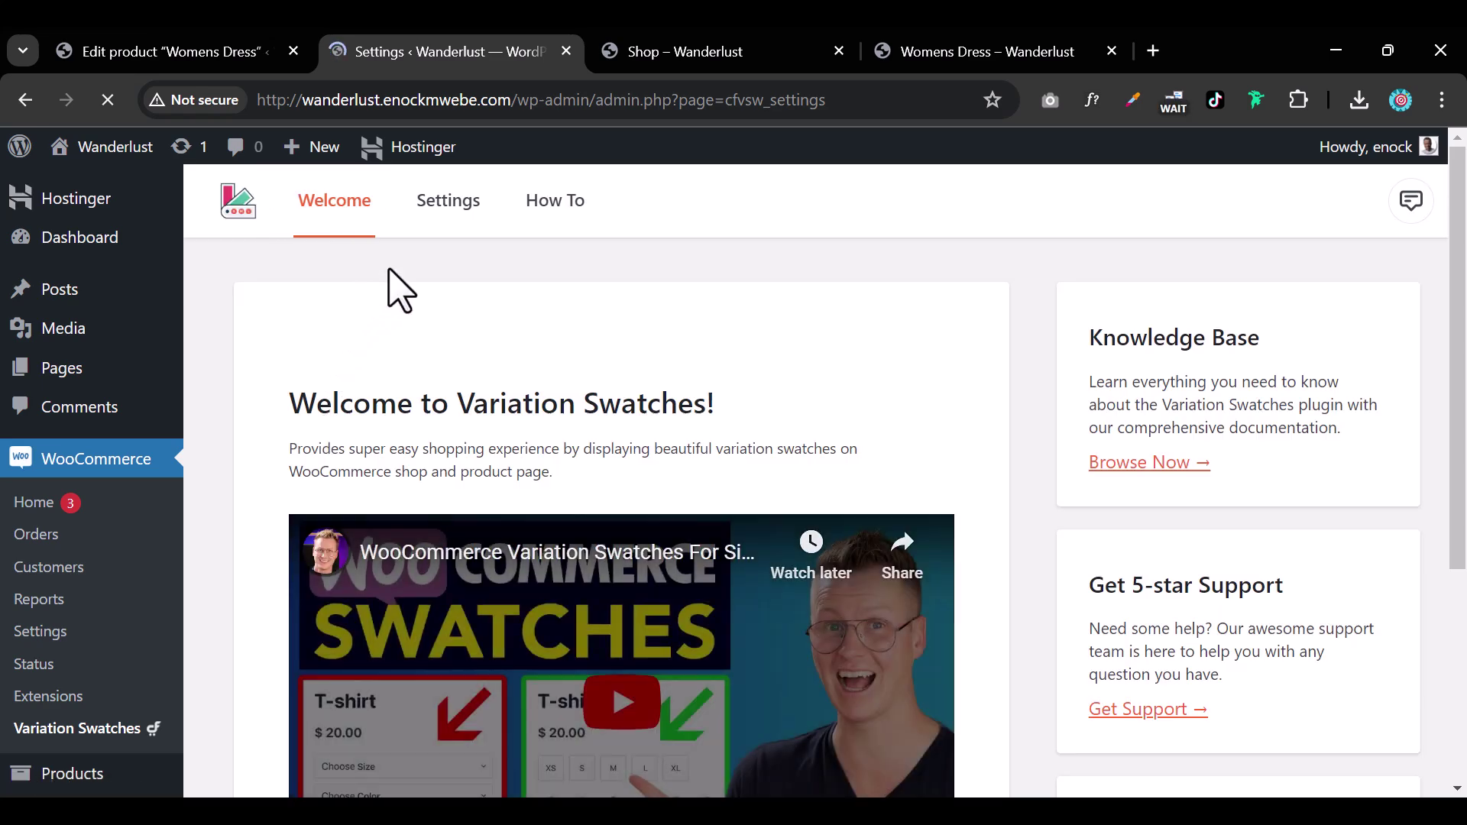
click(422, 214)
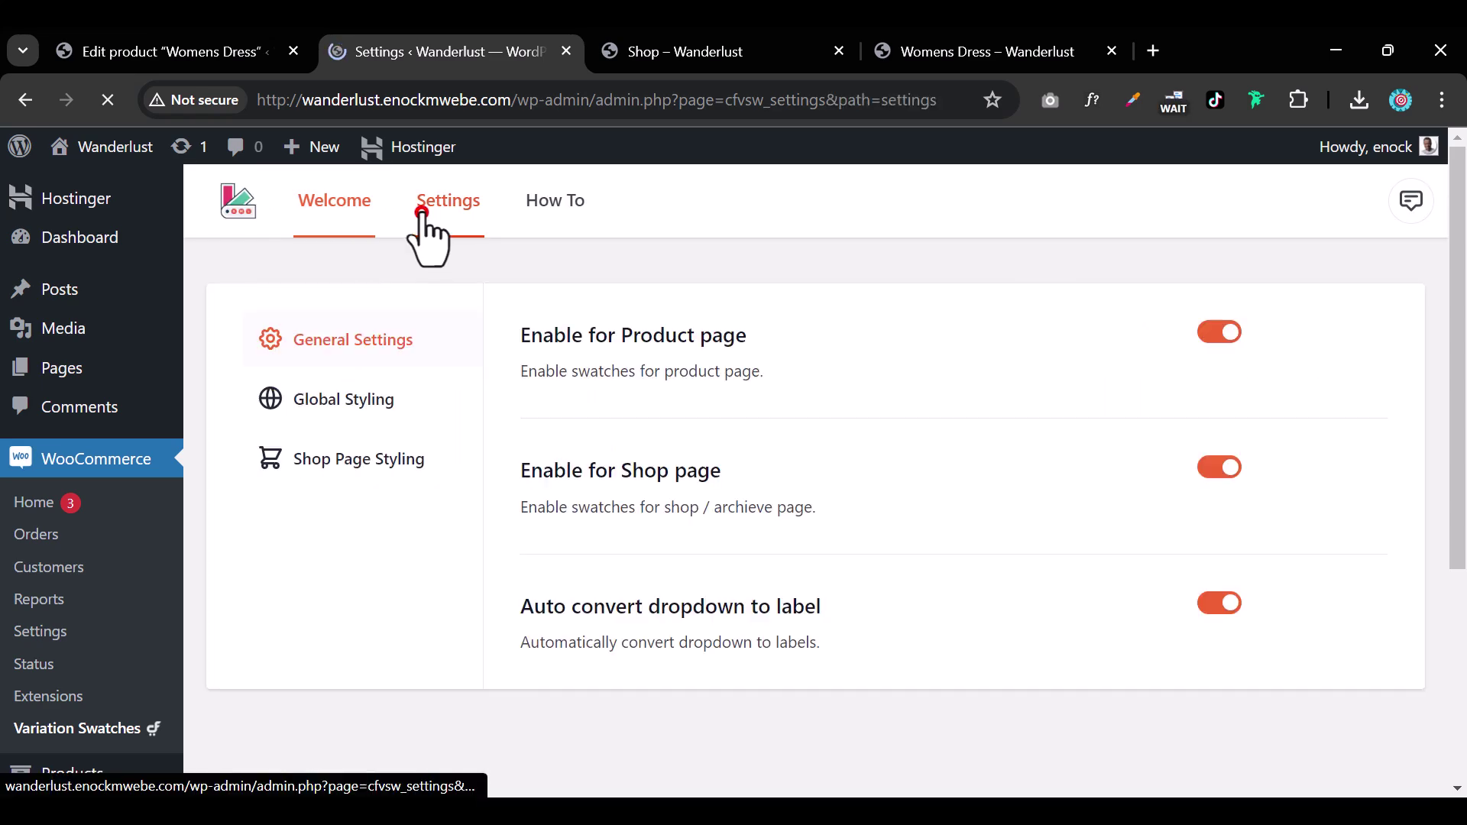
click(1218, 467)
click(699, 53)
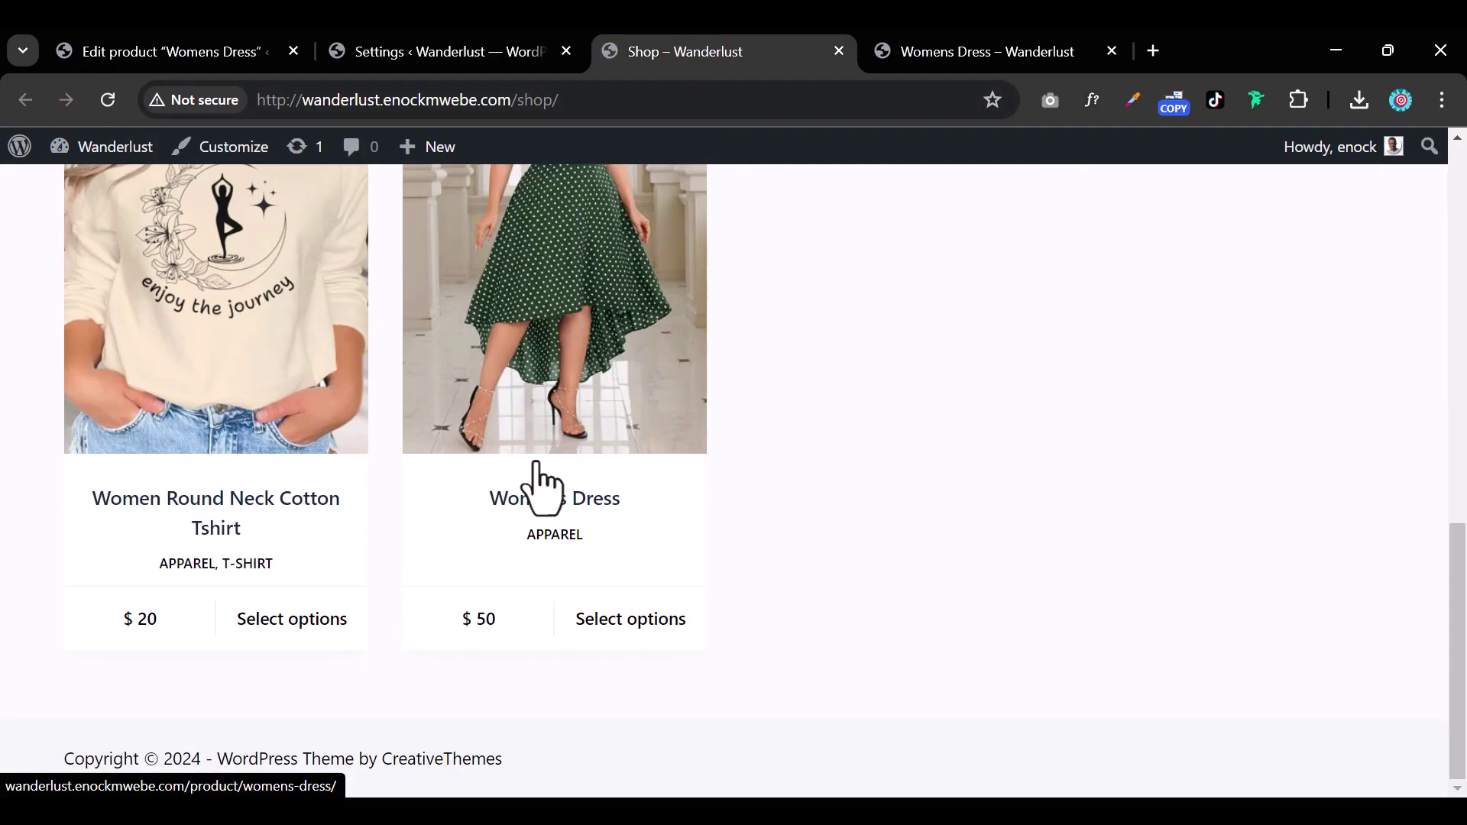
scroll(516, 680, up, 2)
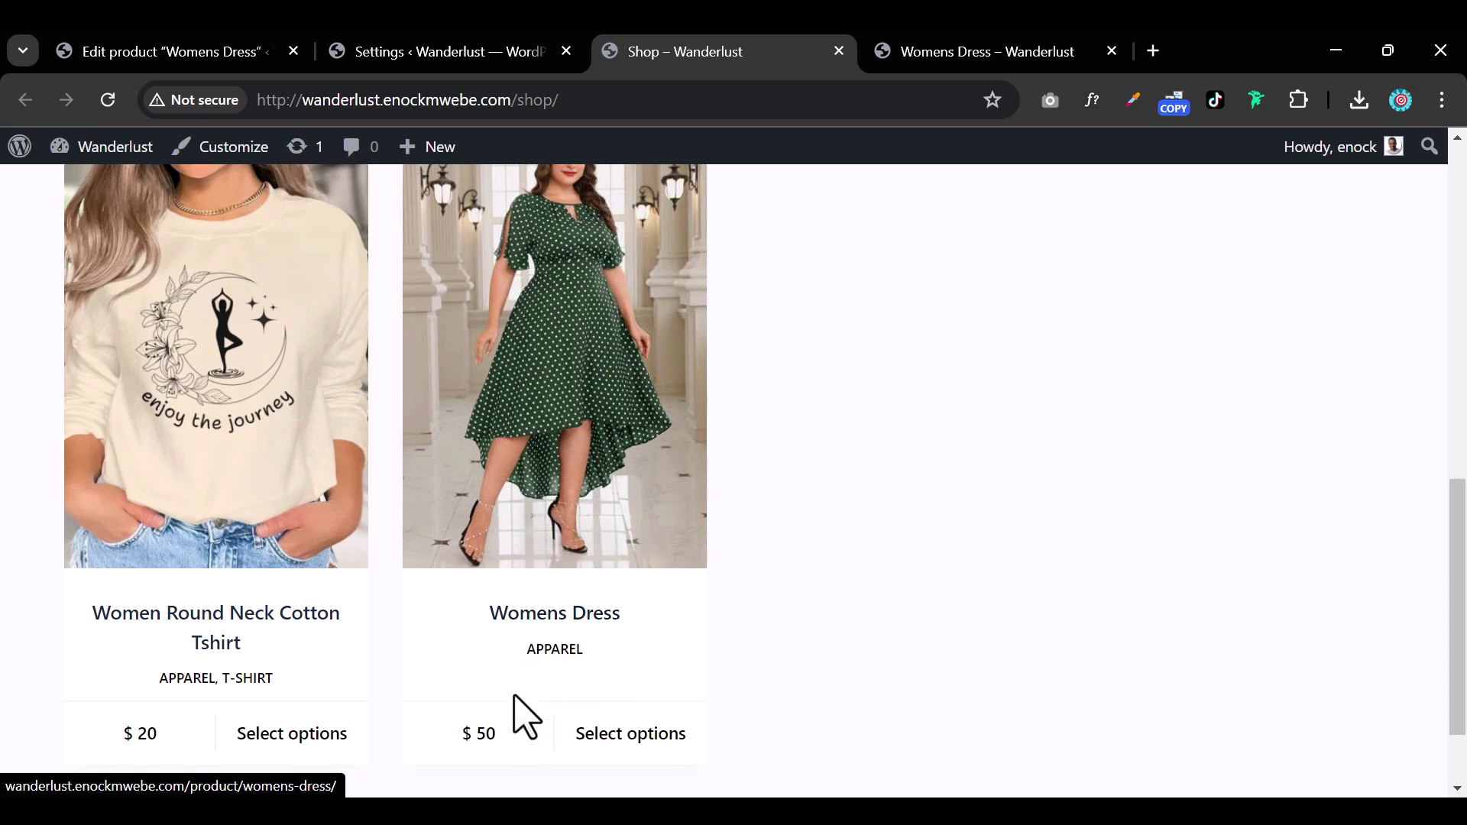
- Open the Womens Dress product page from the shop and look over its swatches, checkout area and related products
click(550, 433)
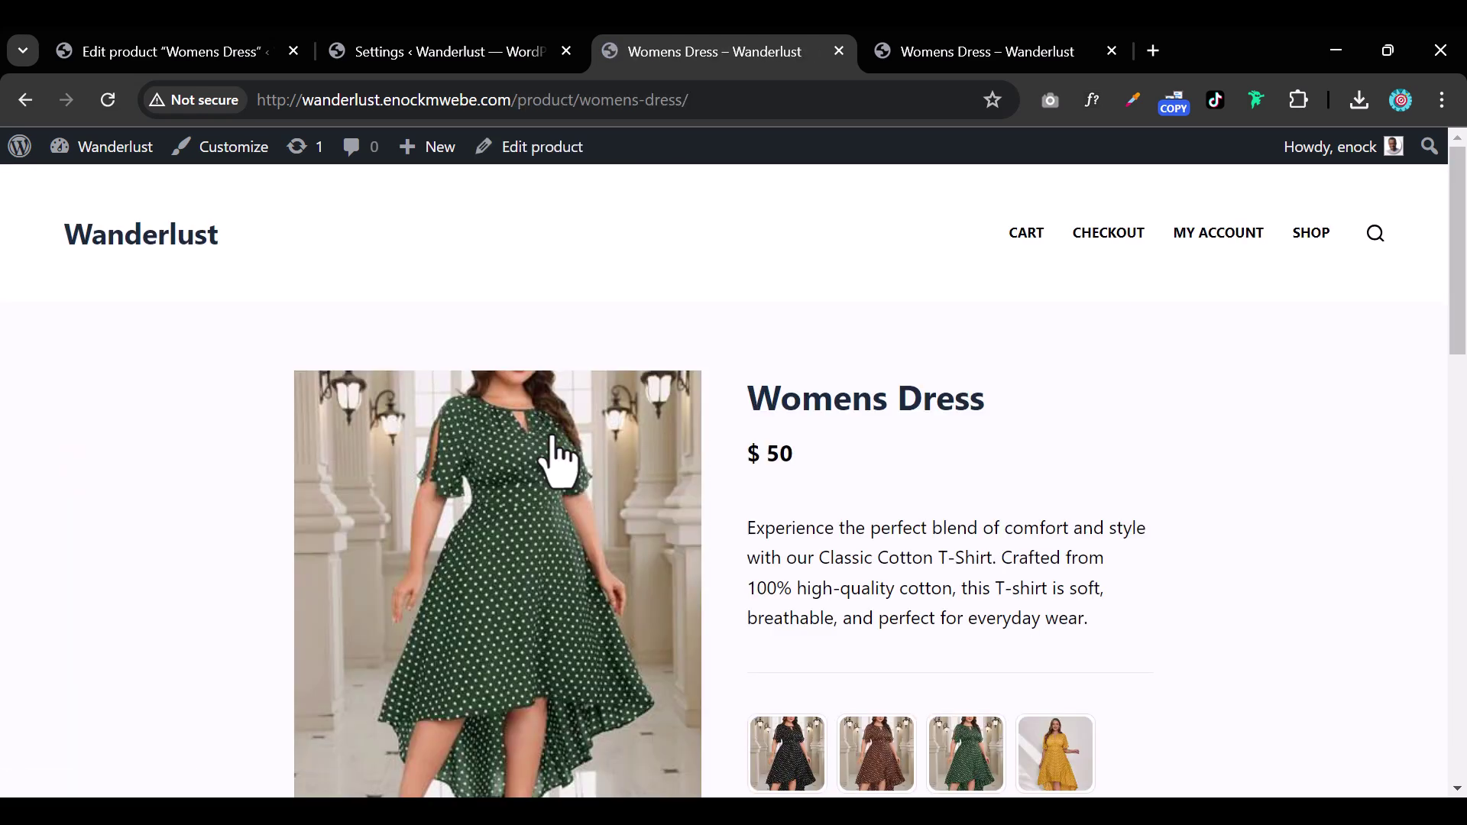
scroll(956, 596, down, 3)
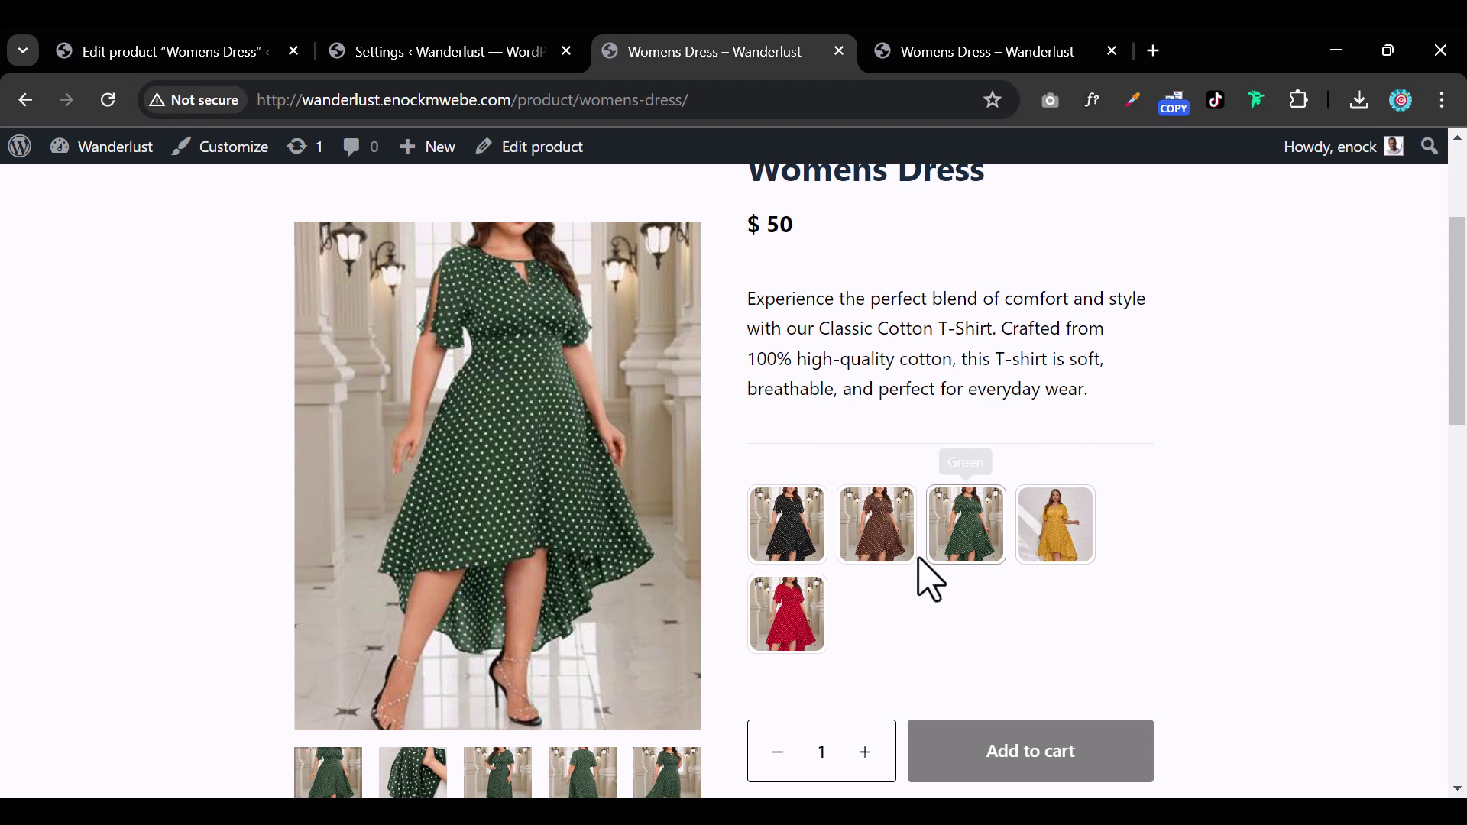
scroll(994, 581, down, 3)
scroll(966, 526, up, 2)
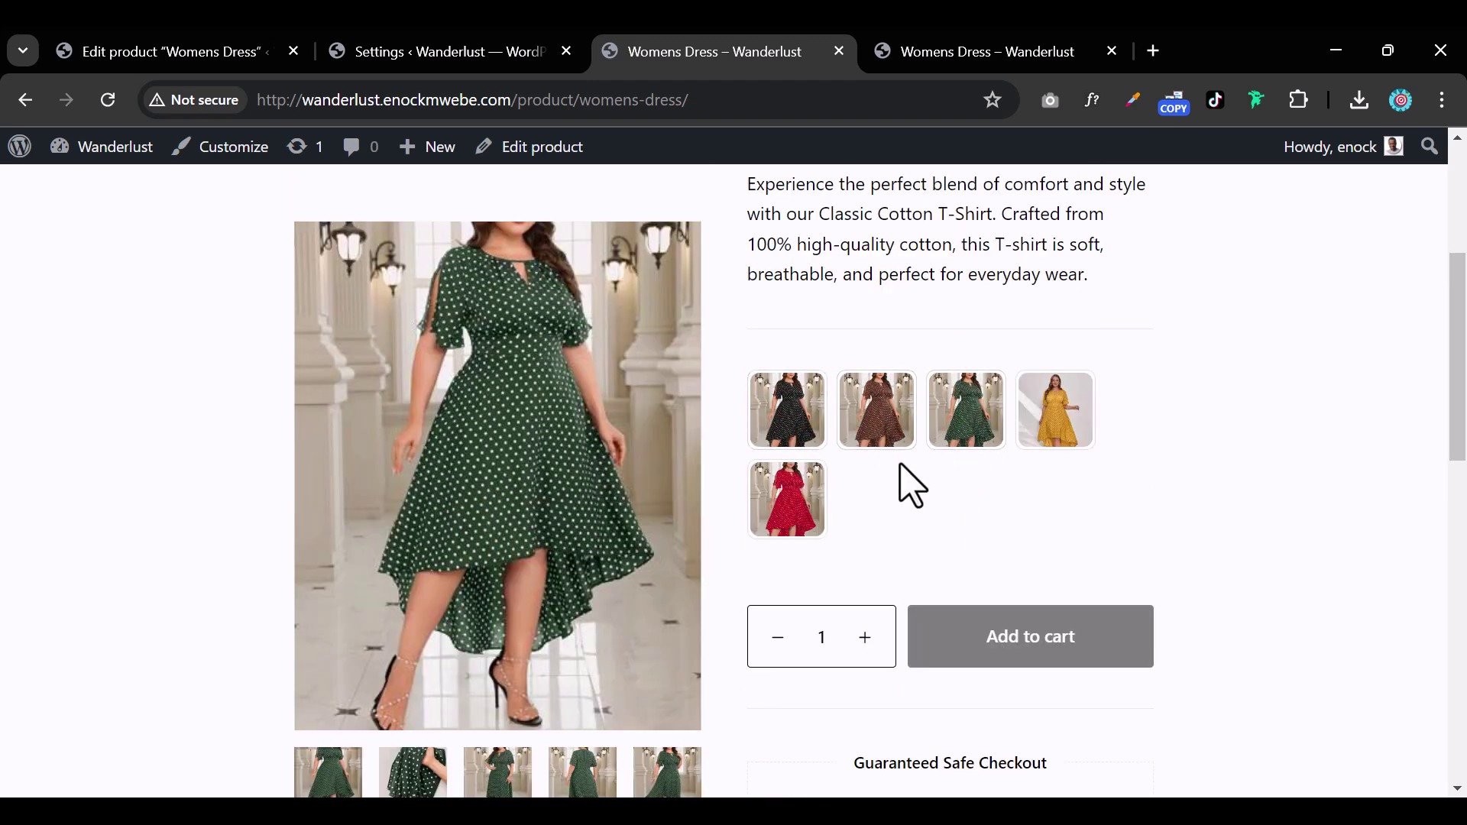
scroll(905, 468, up, 4)
scroll(905, 474, down, 10)
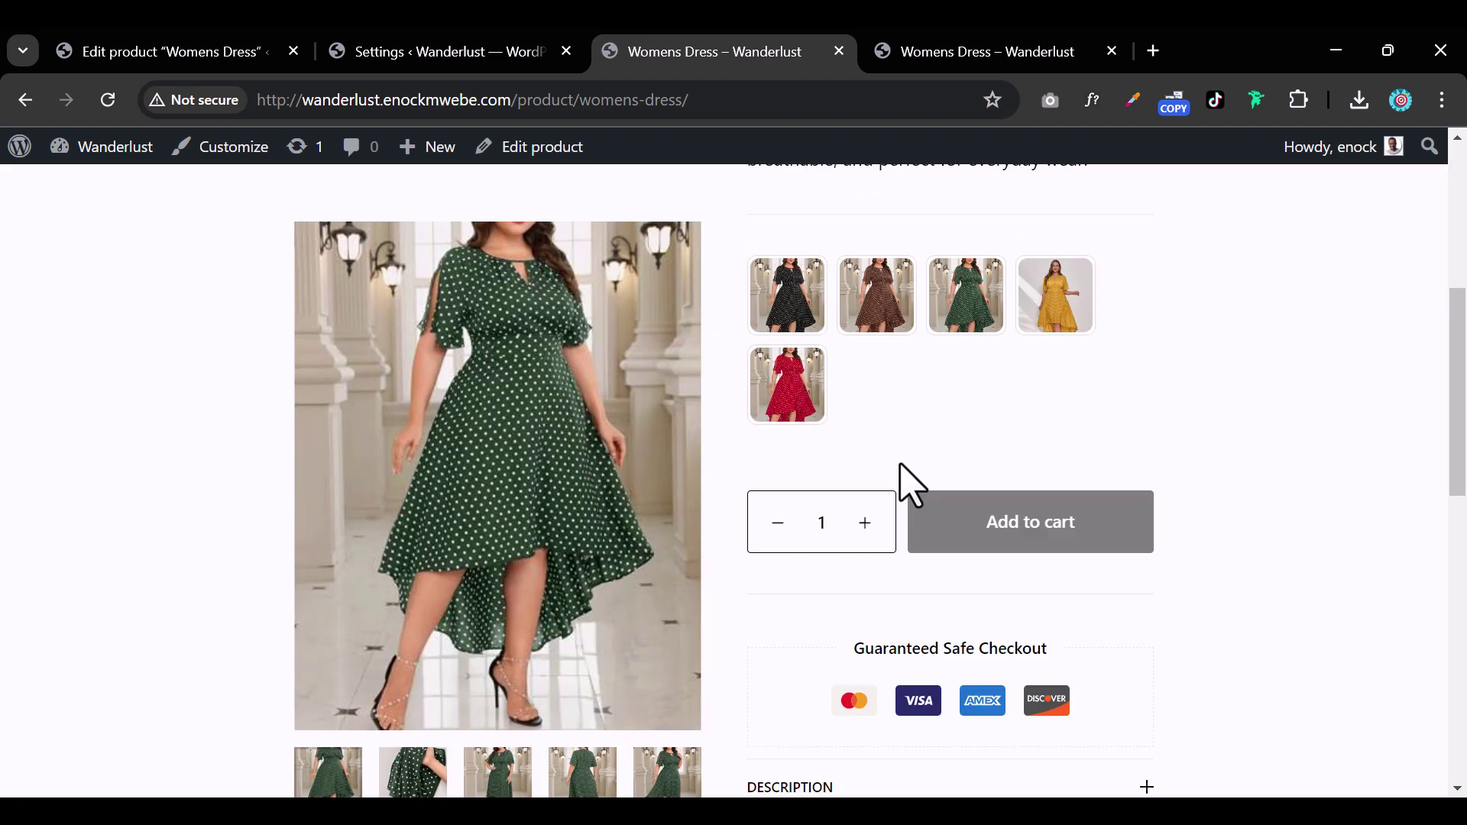
scroll(910, 489, down, 4)
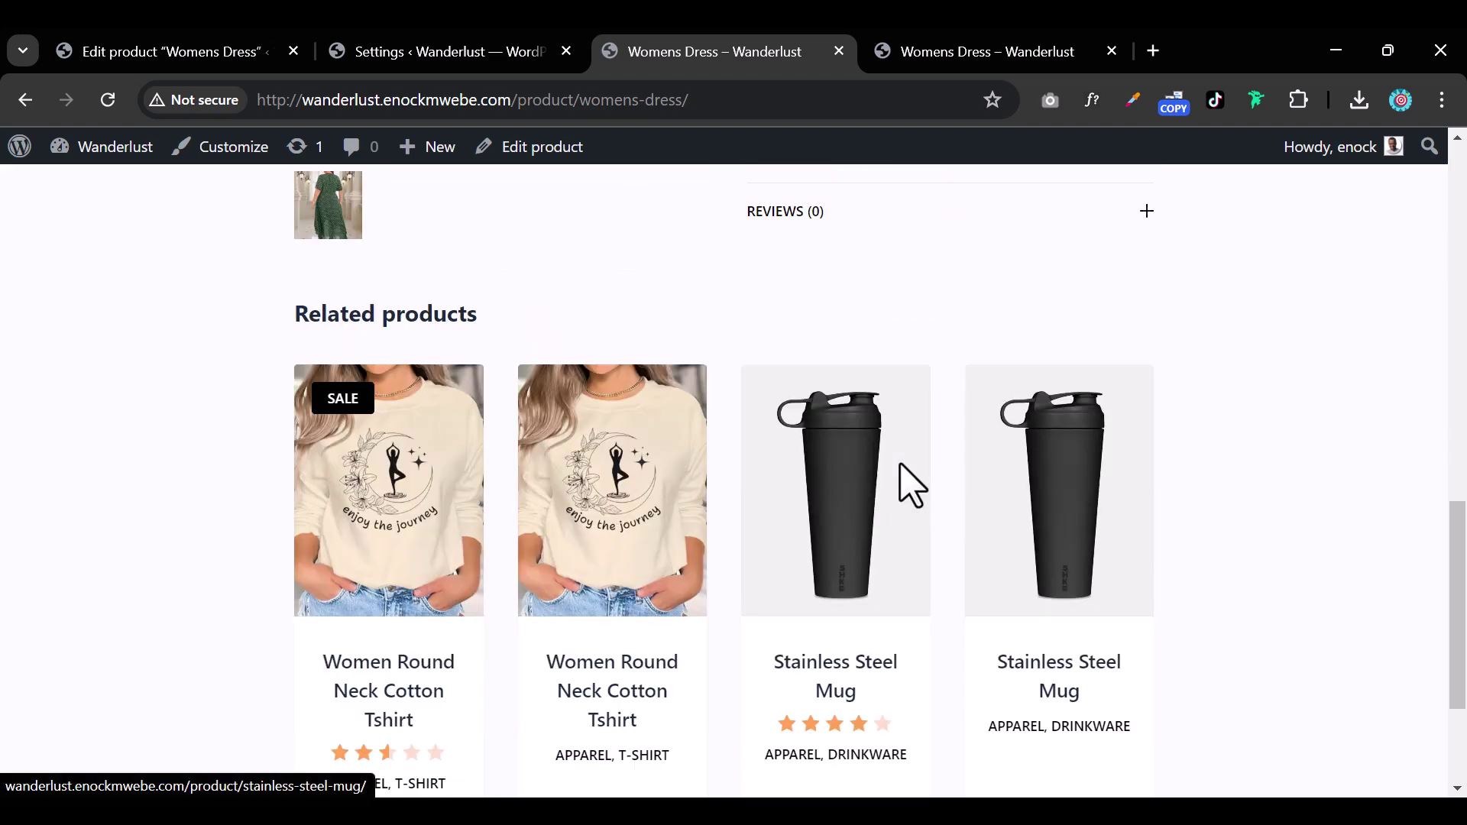